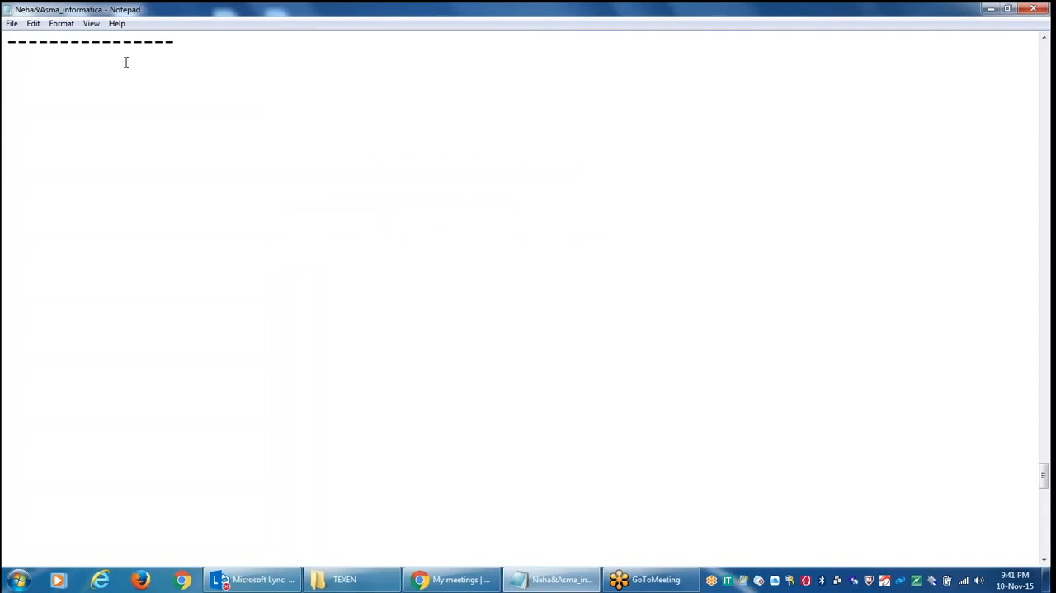
Add the heading "ETL--" below the dashed line in the notes, followed by "Designer" as the first listed item
text(ETK)
key(BackSpace)
text(L--)
key(Return)
key(Return)
text(Designer)
key(Return)
key(Return)
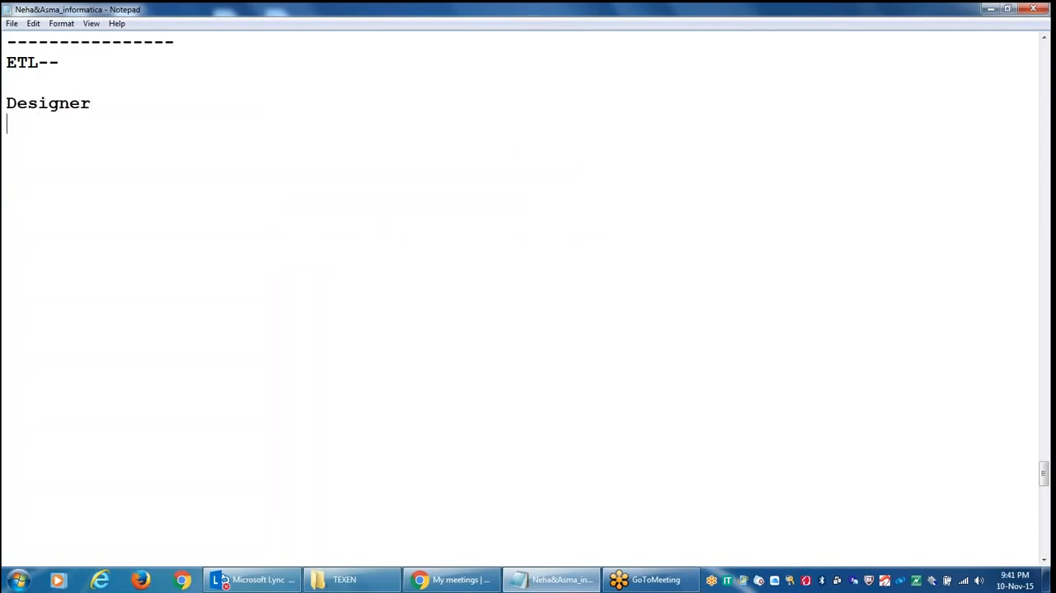
Extend the list under Designer with "workflow manager", "monitory" and "repository", leaving a blank line between items
text(workflo)
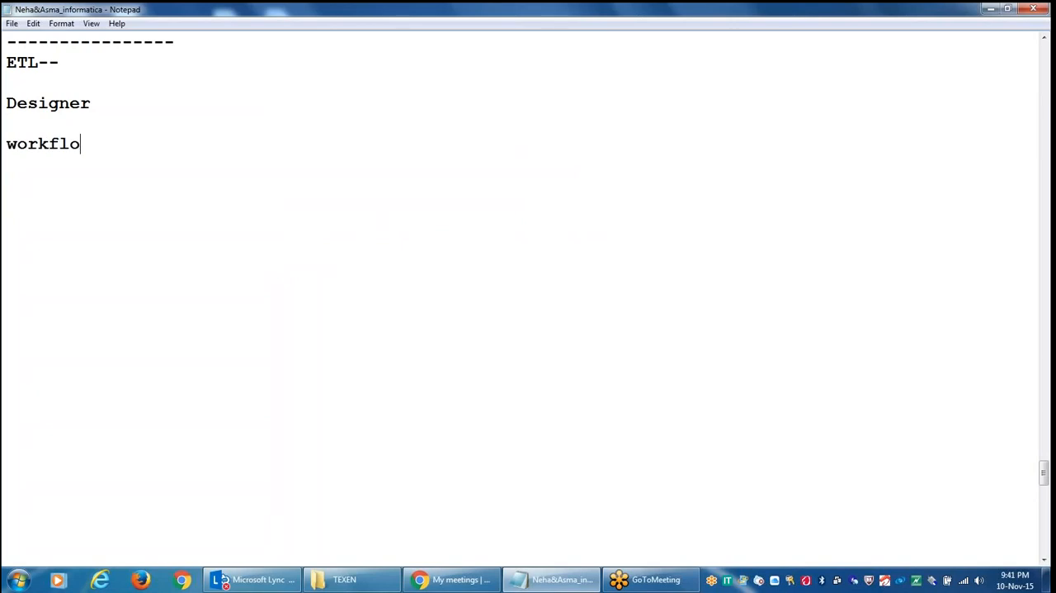
text(w manager)
key(Return)
key(Return)
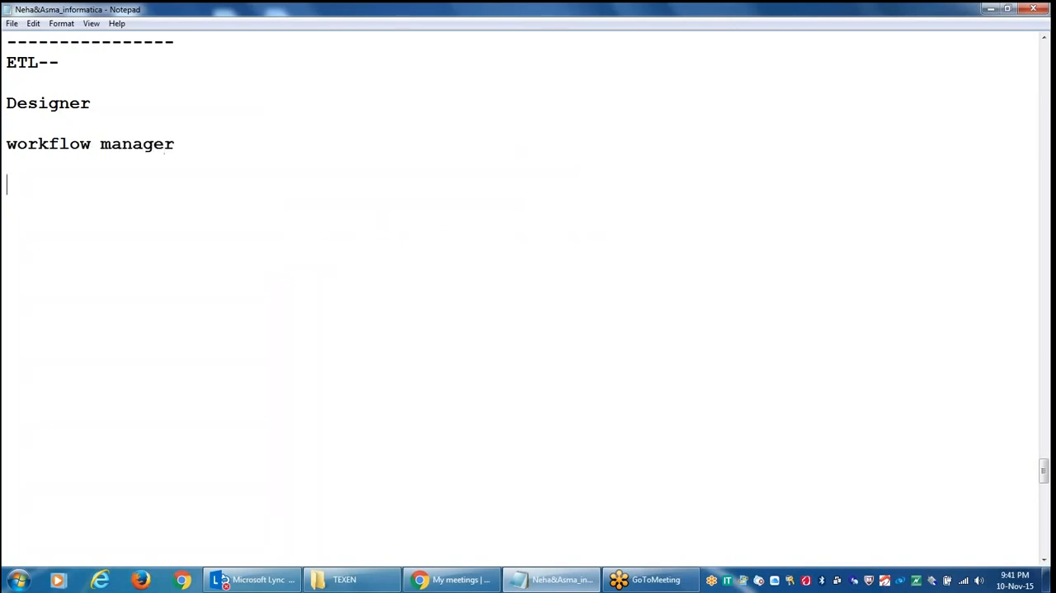
text(monitory)
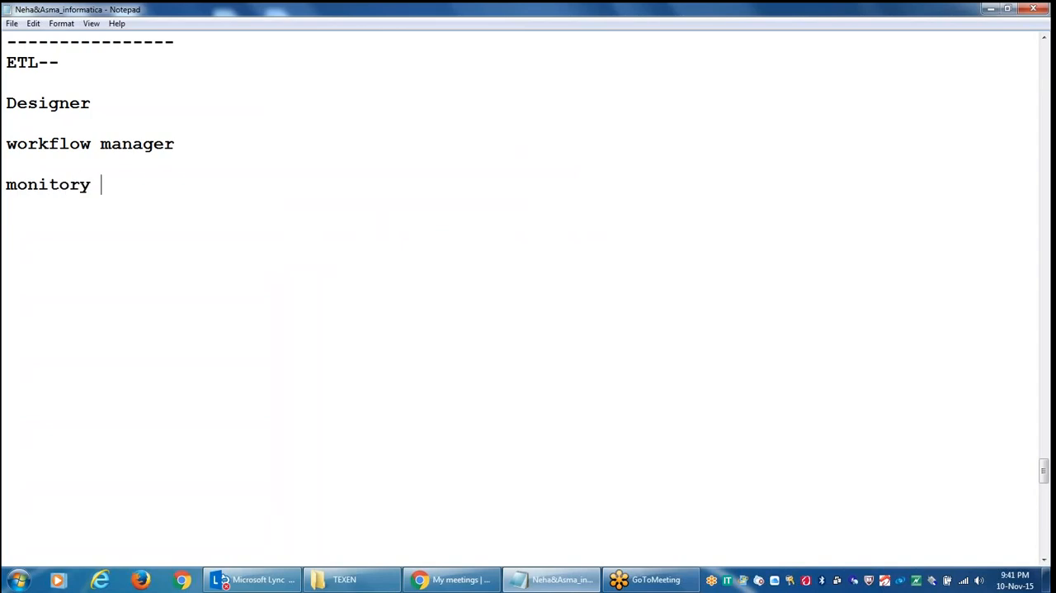
key(Return)
key(Return)
text(repository)
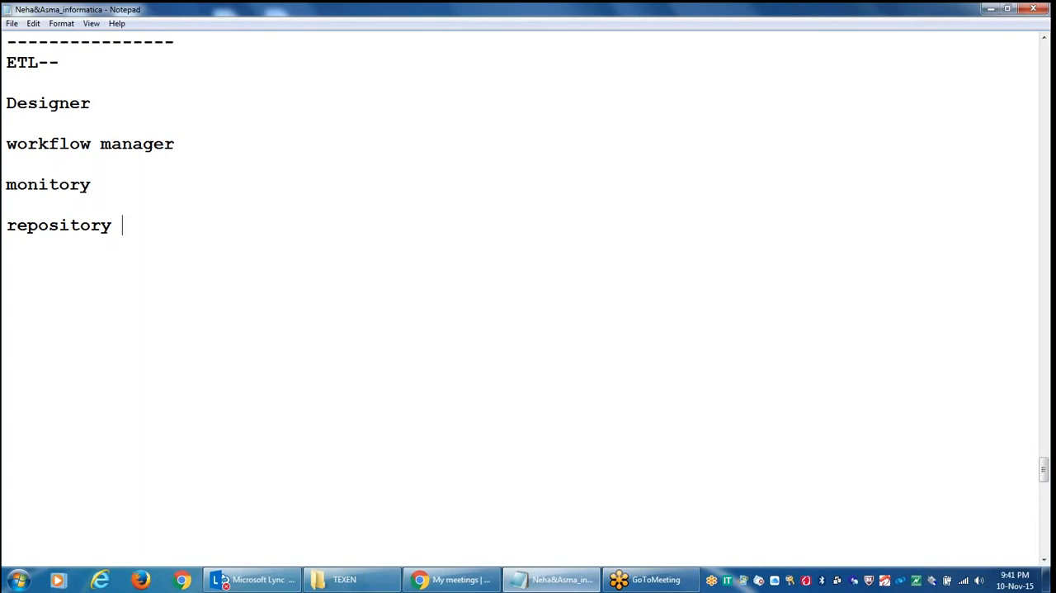
Switch from the notes to VMware Workstation and power on the Windows XP Professional virtual machine
click(993, 10)
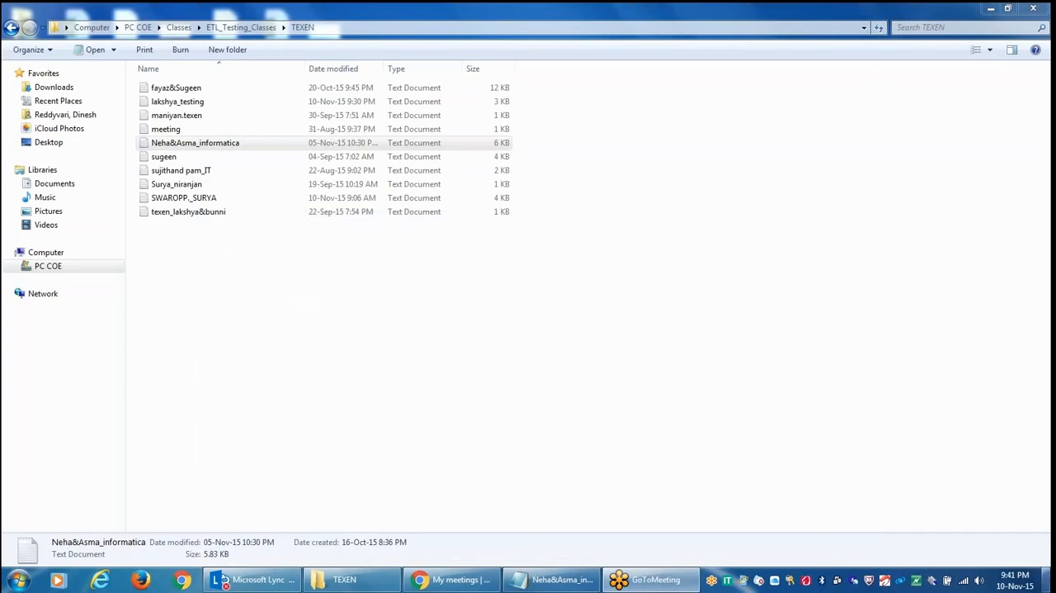
click(1051, 579)
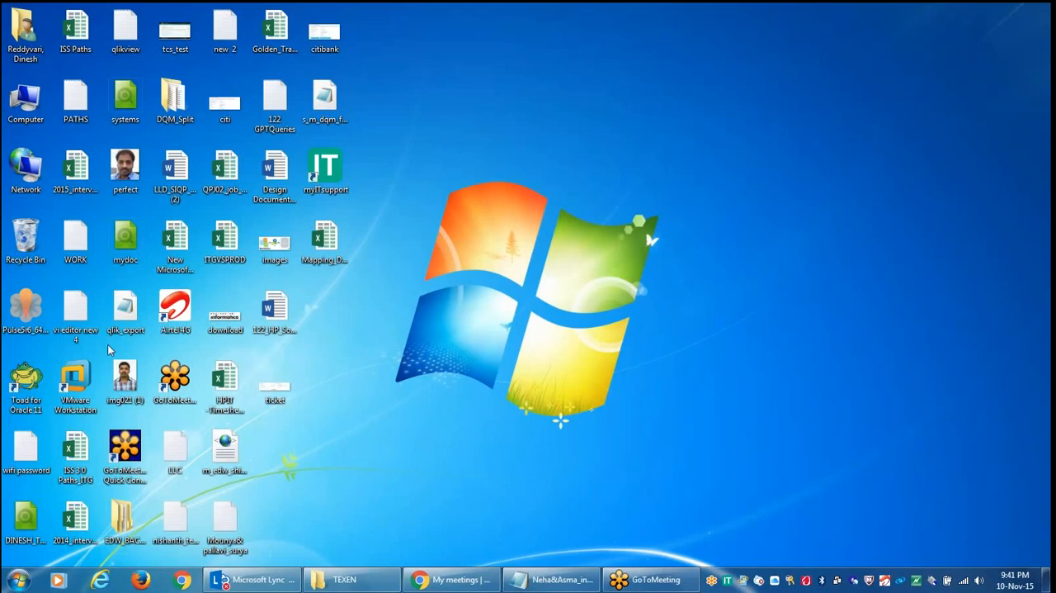
click(84, 373)
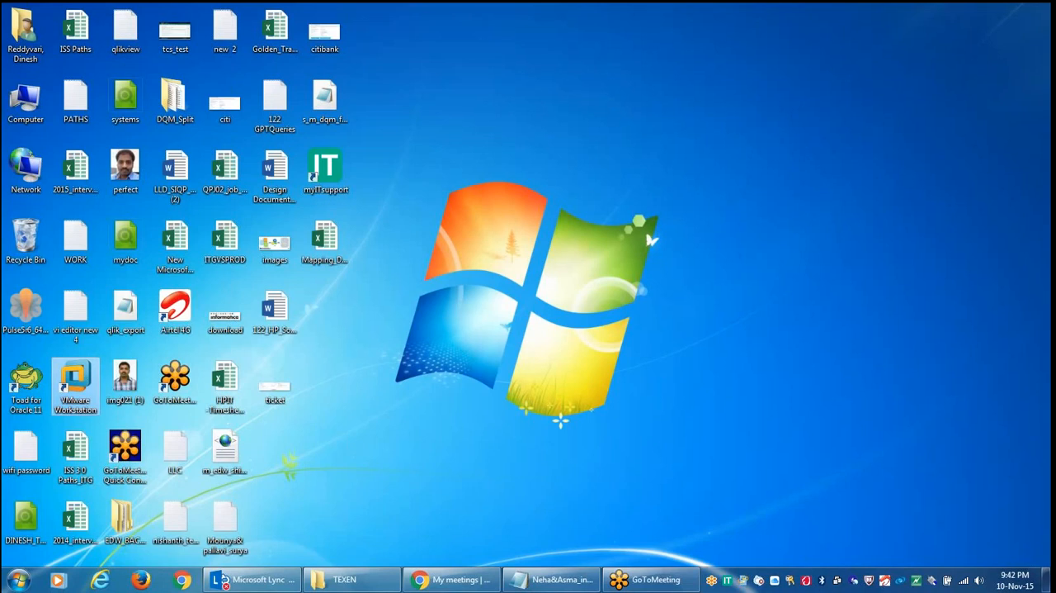
double_click(71, 376)
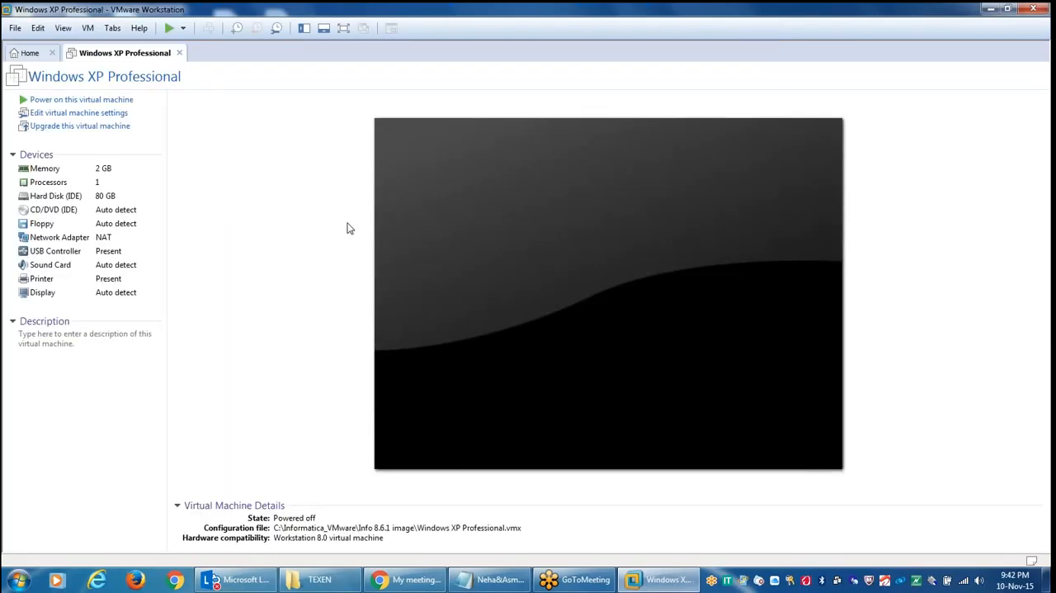
click(97, 104)
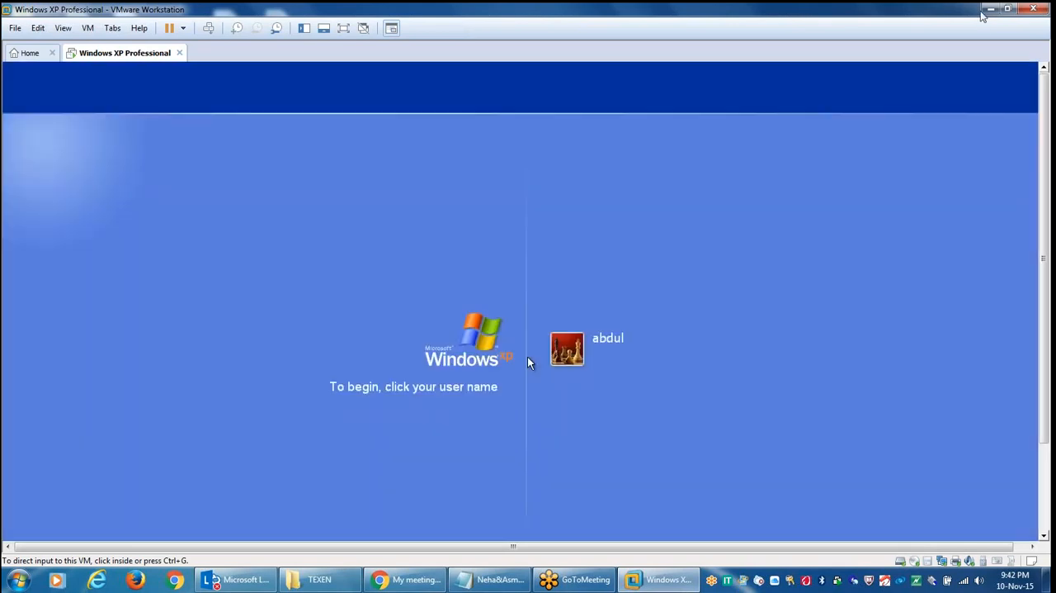
Log on to the Windows XP virtual machine with the user account offered on the welcome screen
click(989, 9)
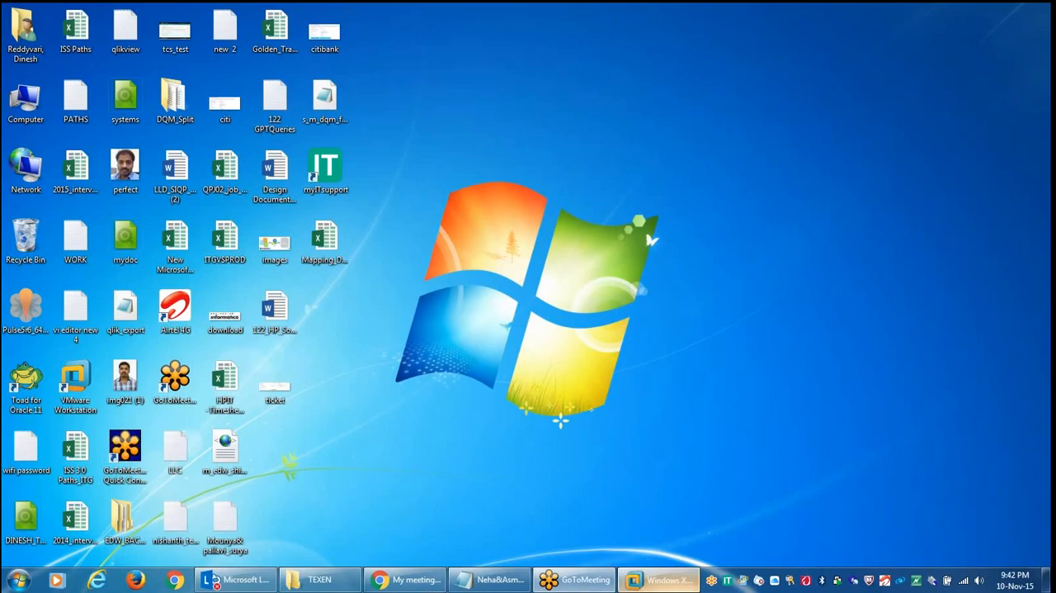
click(656, 580)
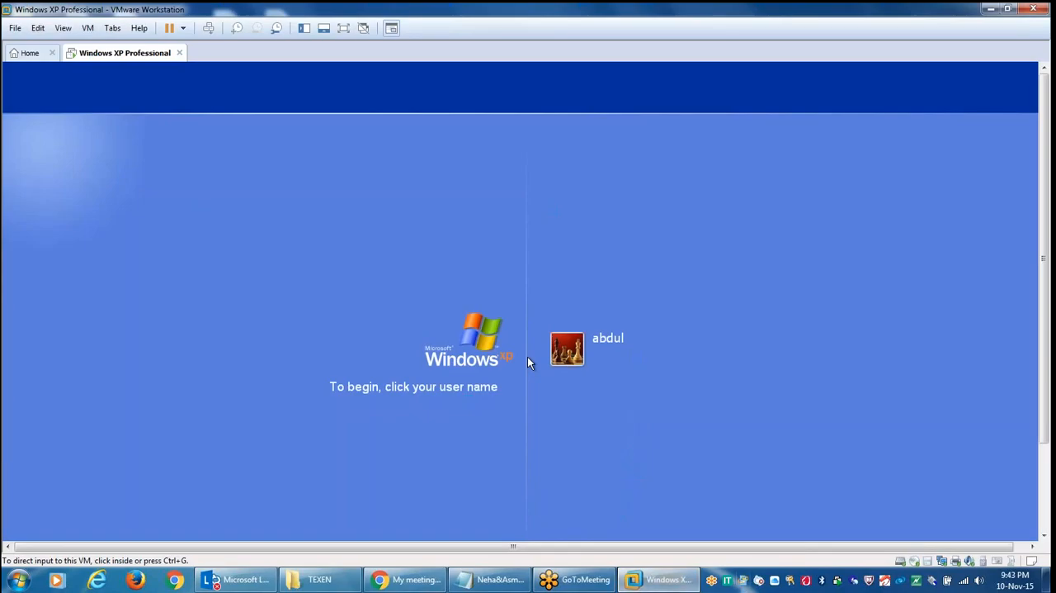
click(613, 349)
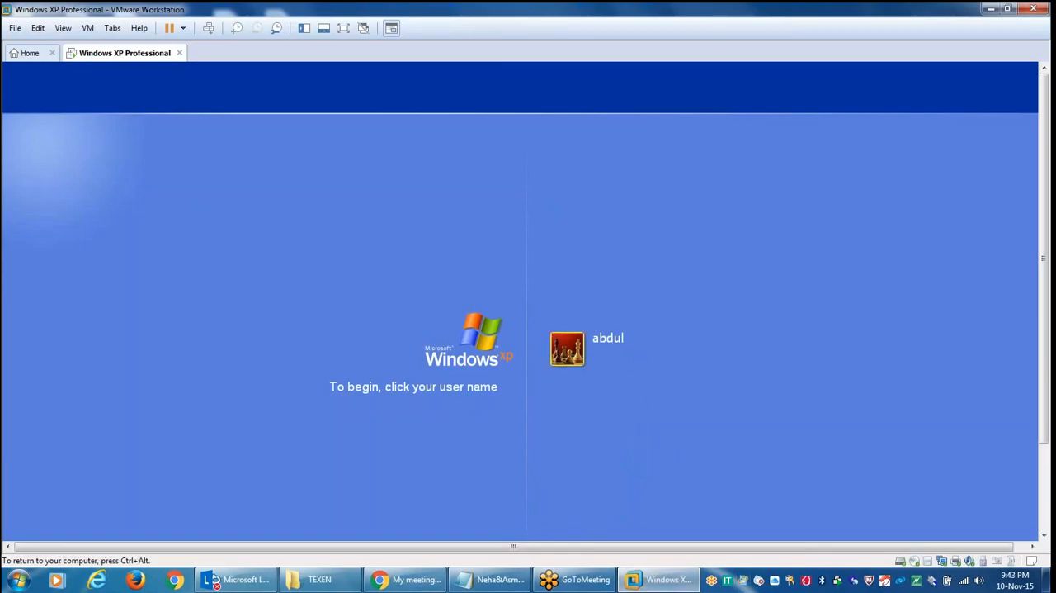
click(609, 345)
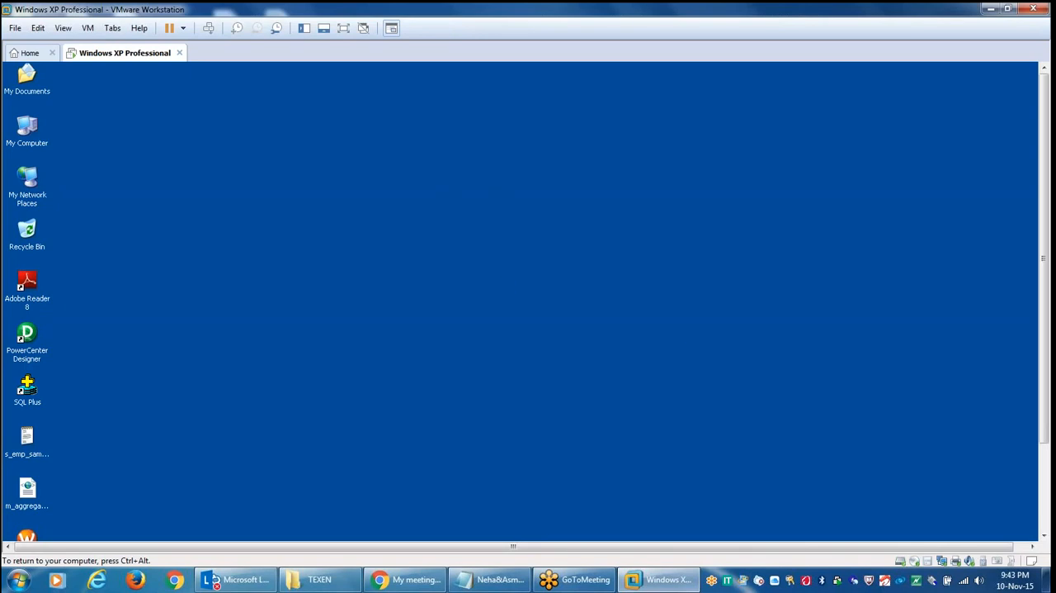
Release the input from the virtual machine and display the Windows XP guest in full screen
key(ctrl+alt)
click(345, 29)
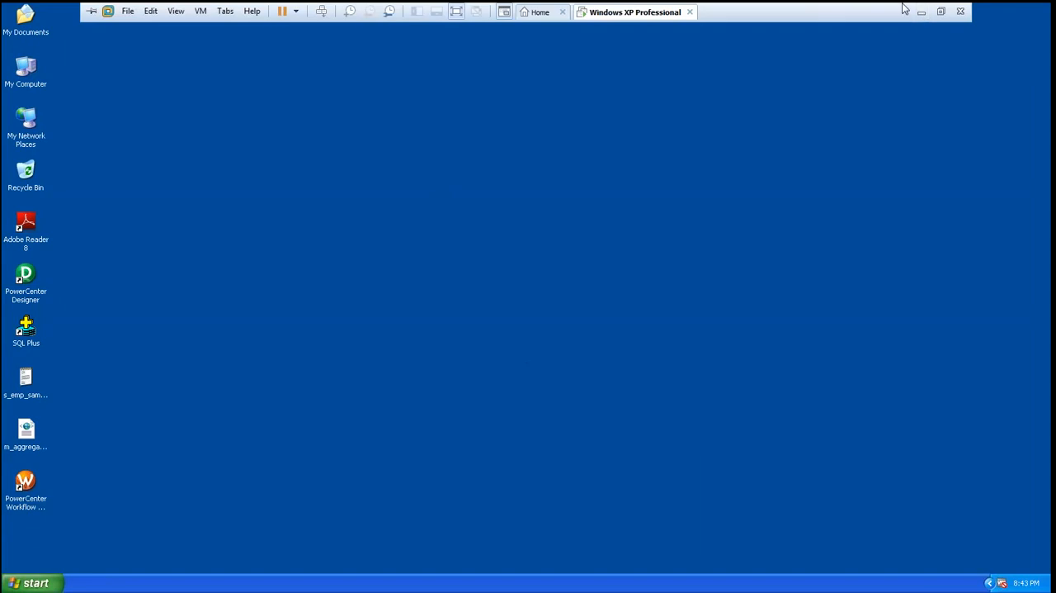
click(920, 12)
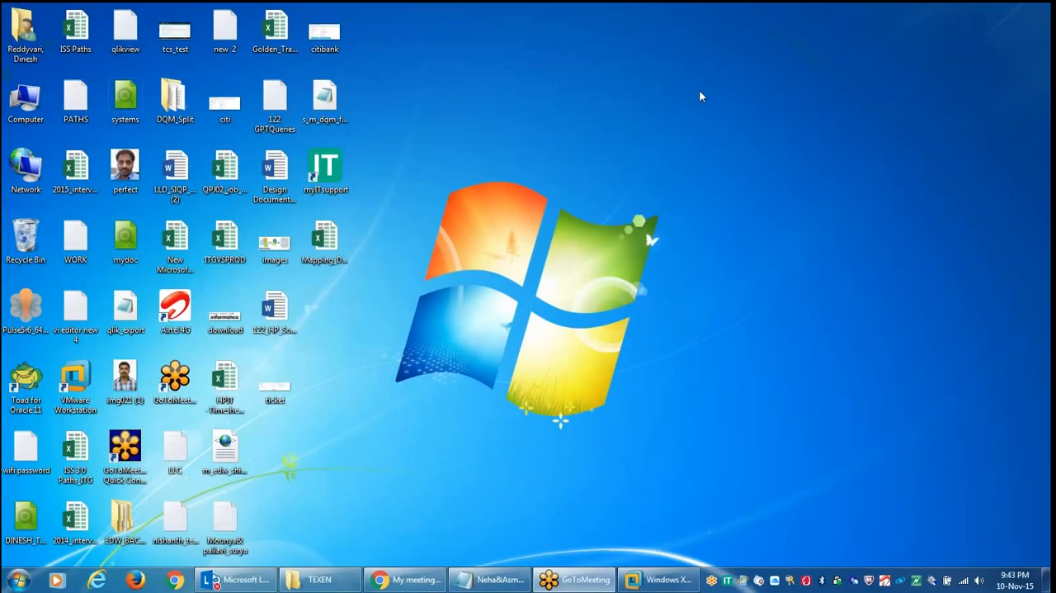
click(658, 578)
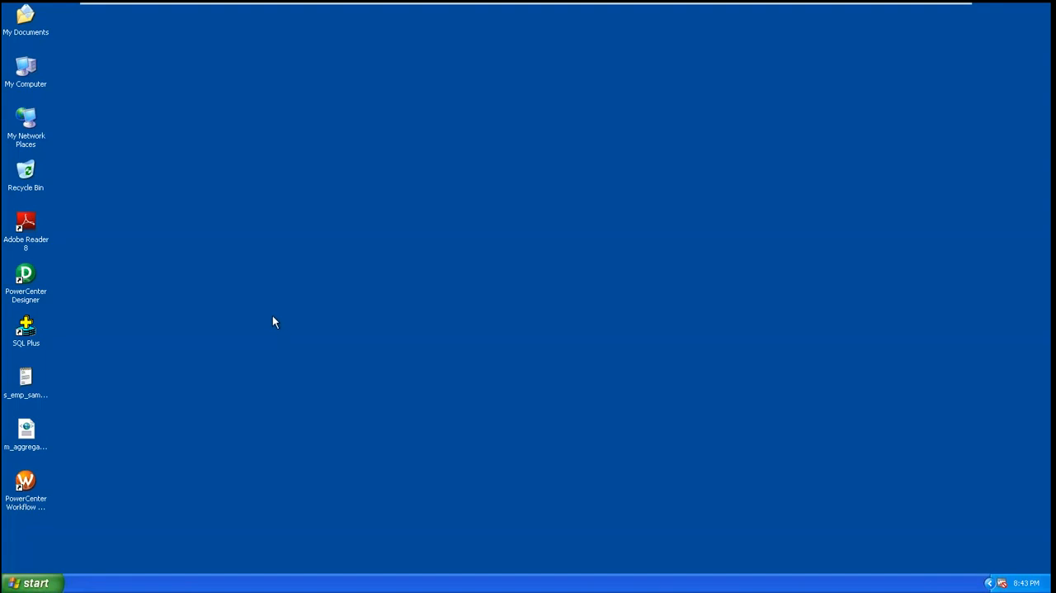
Examine the installed Informatica PowerCenter 8.6.1 client tools and the Oracle - OraDb10g_home1 program group in the guest
click(32, 583)
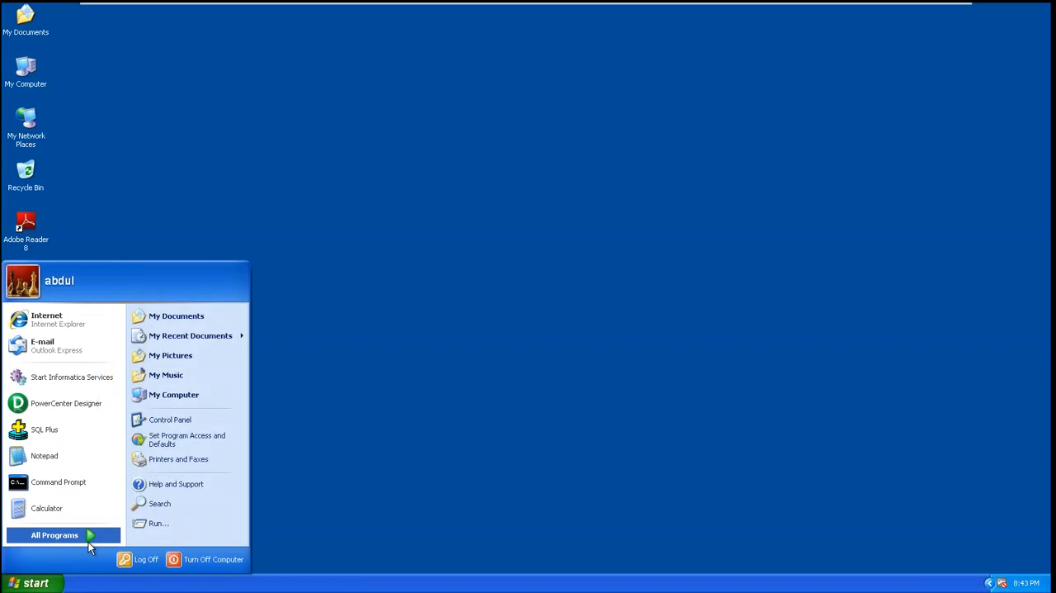
click(93, 540)
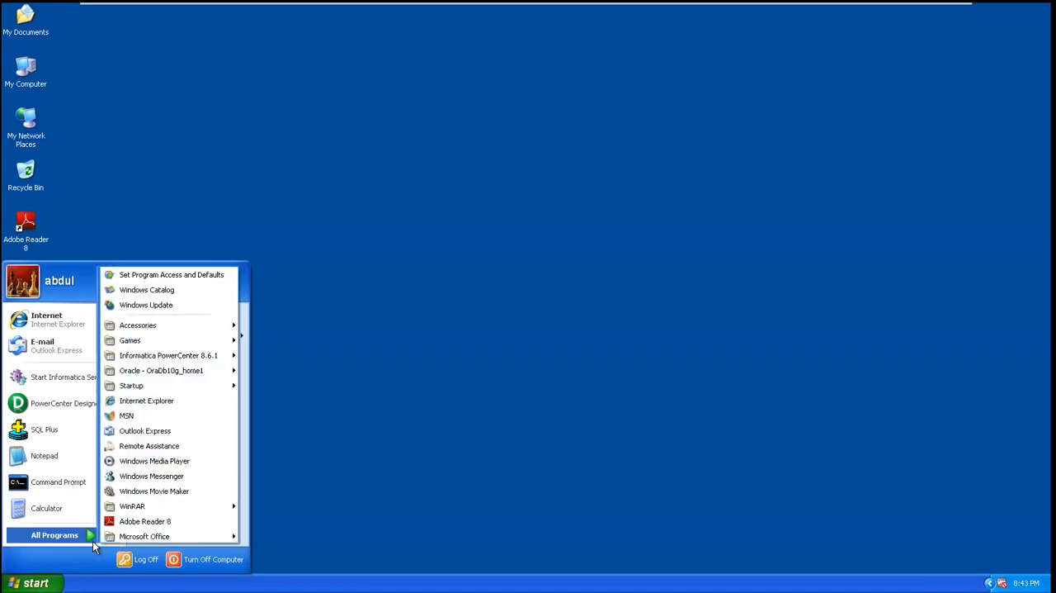
mouse_move(207, 358)
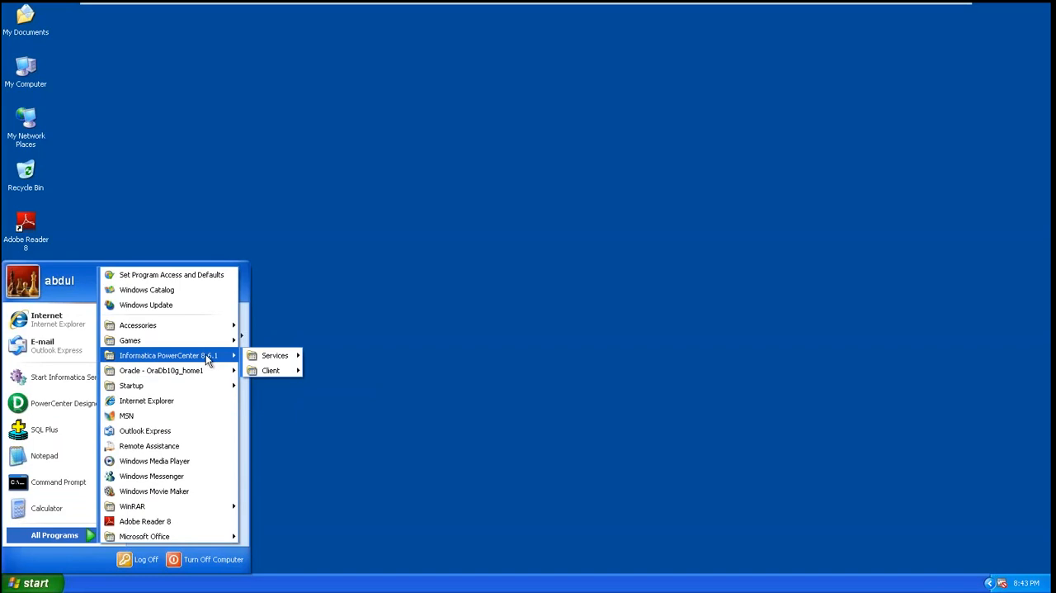
mouse_move(285, 370)
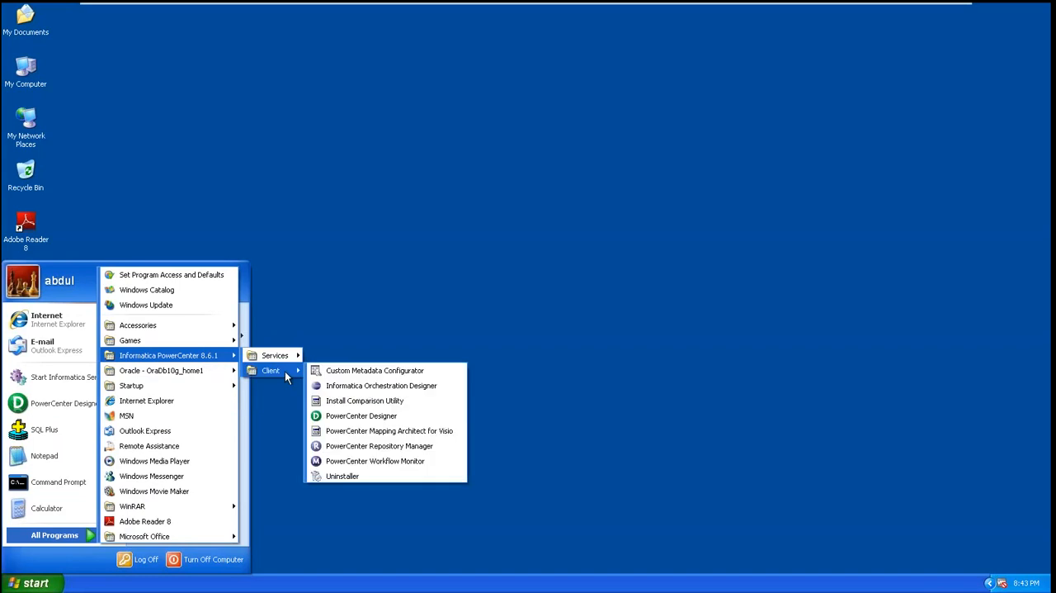
mouse_move(200, 377)
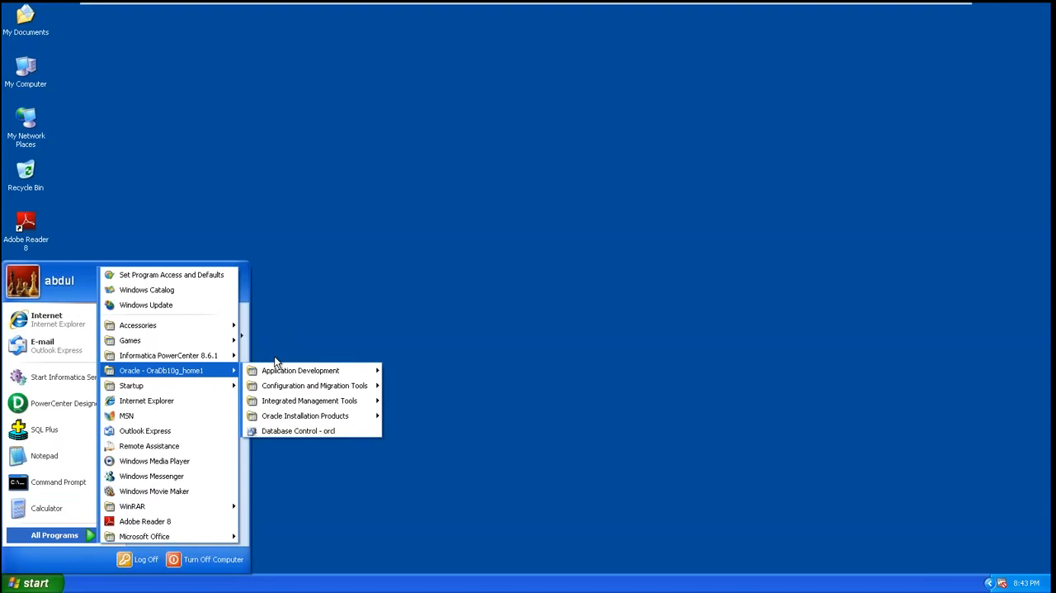
click(404, 258)
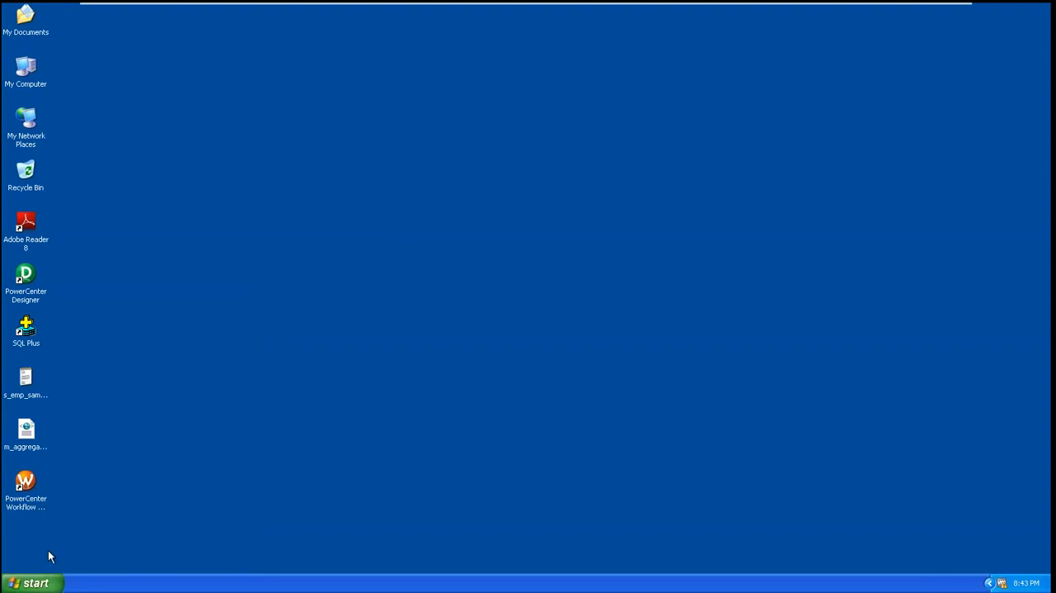
Start the Informatica services in the guest and move their console window slightly away from the desktop icons
click(37, 585)
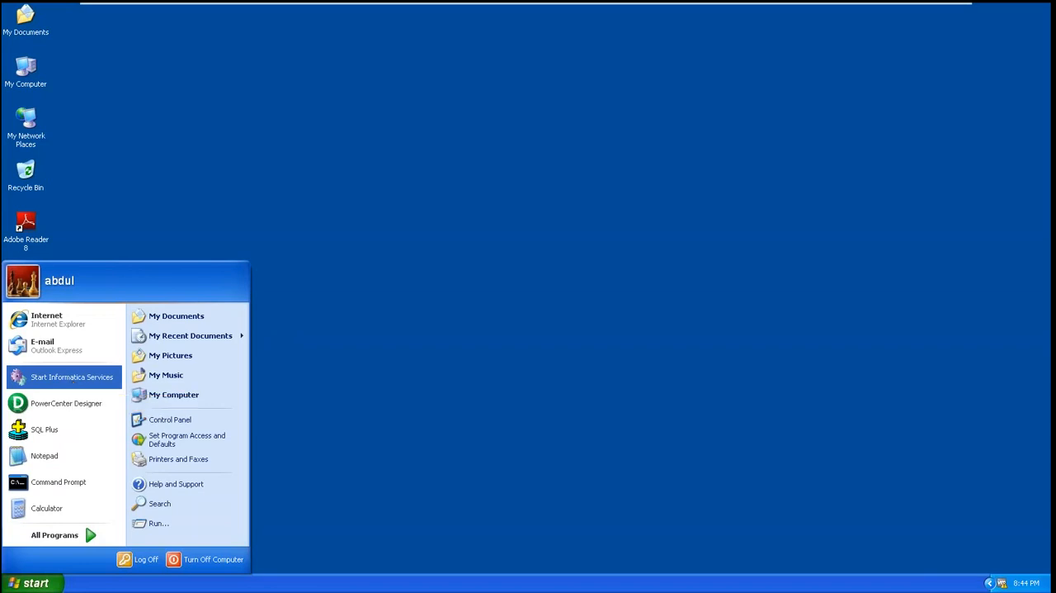
click(72, 376)
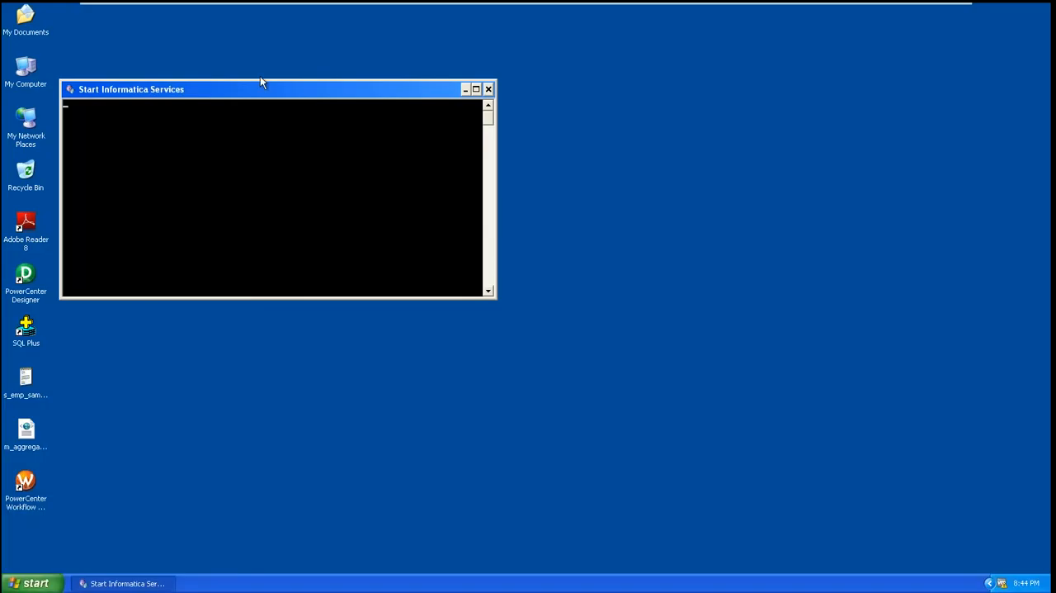
drag(254, 88, 347, 113)
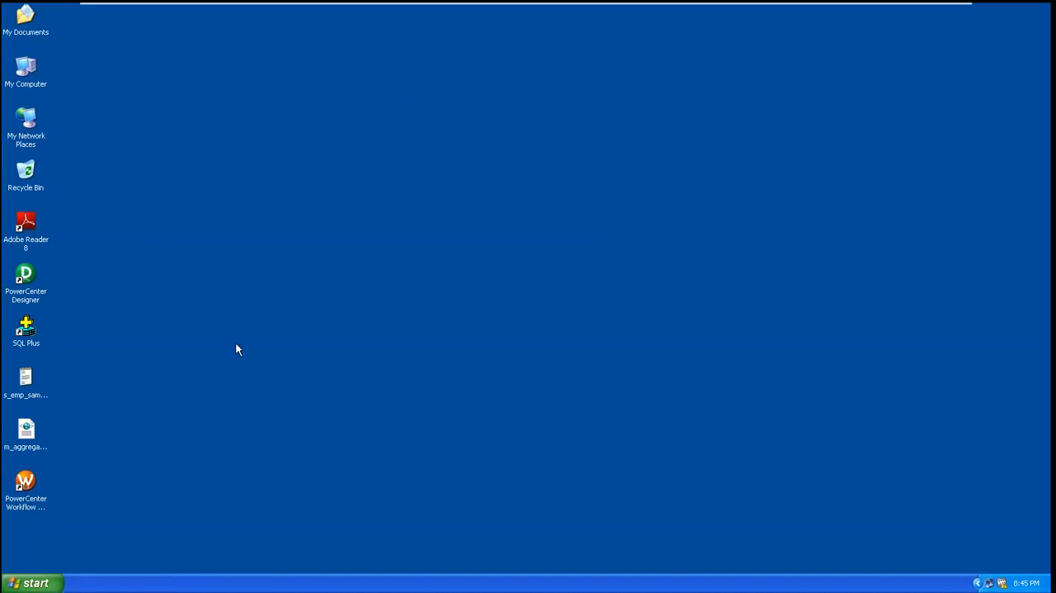
Launch PowerCenter Designer from the Windows XP desktop
click(32, 279)
click(149, 339)
click(20, 281)
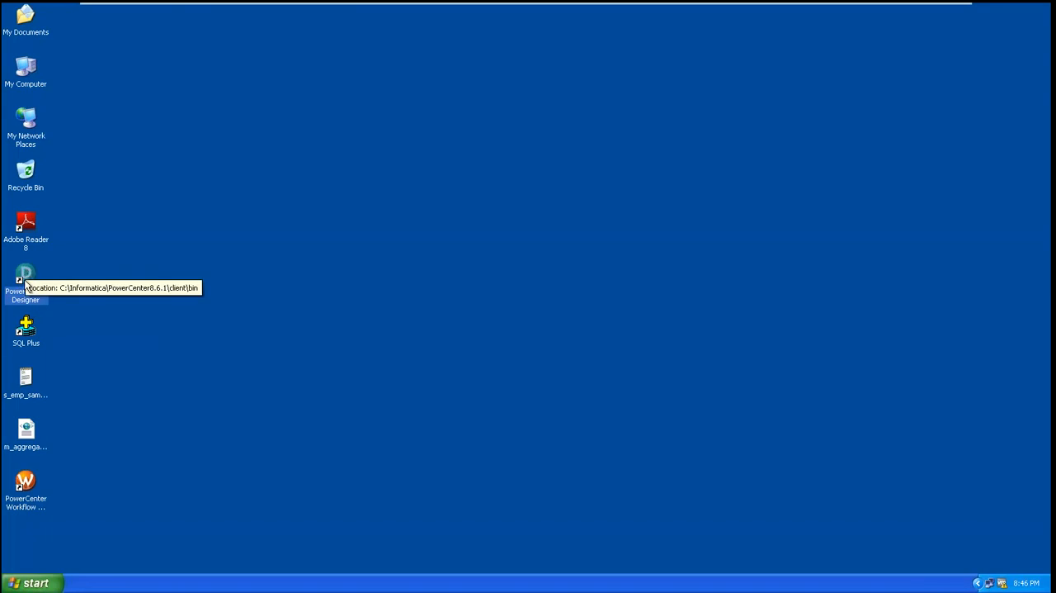
double_click(25, 272)
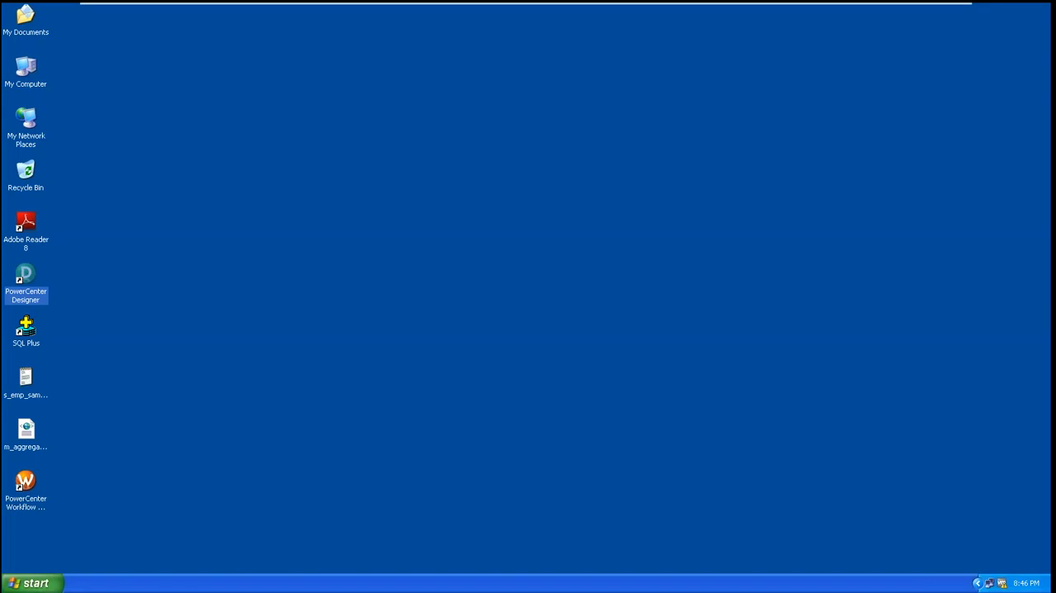
right_click(299, 96)
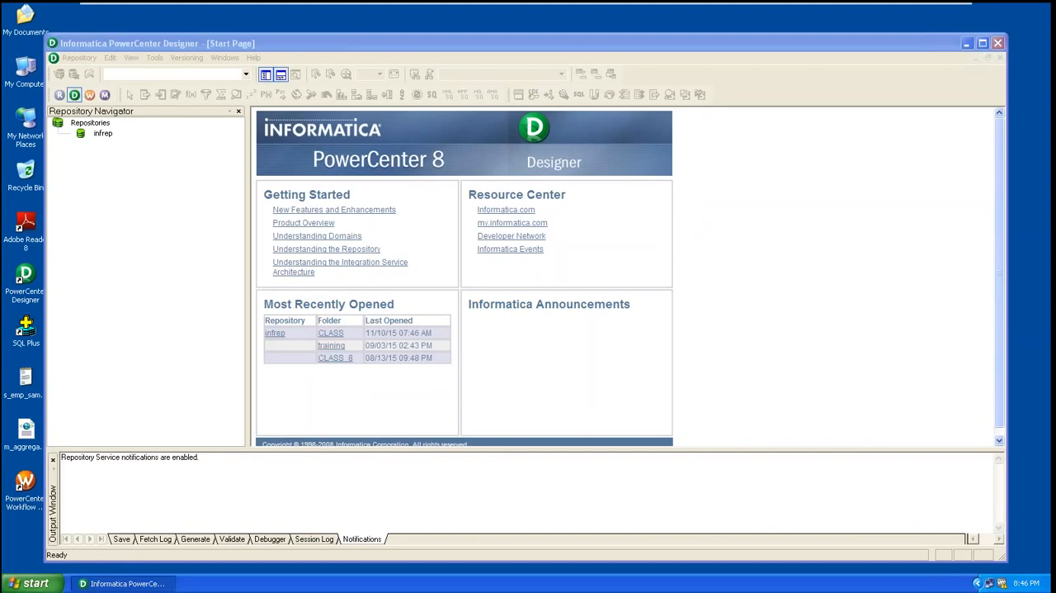
Connect to the infrep repository with the Administrator username and the account password
click(104, 135)
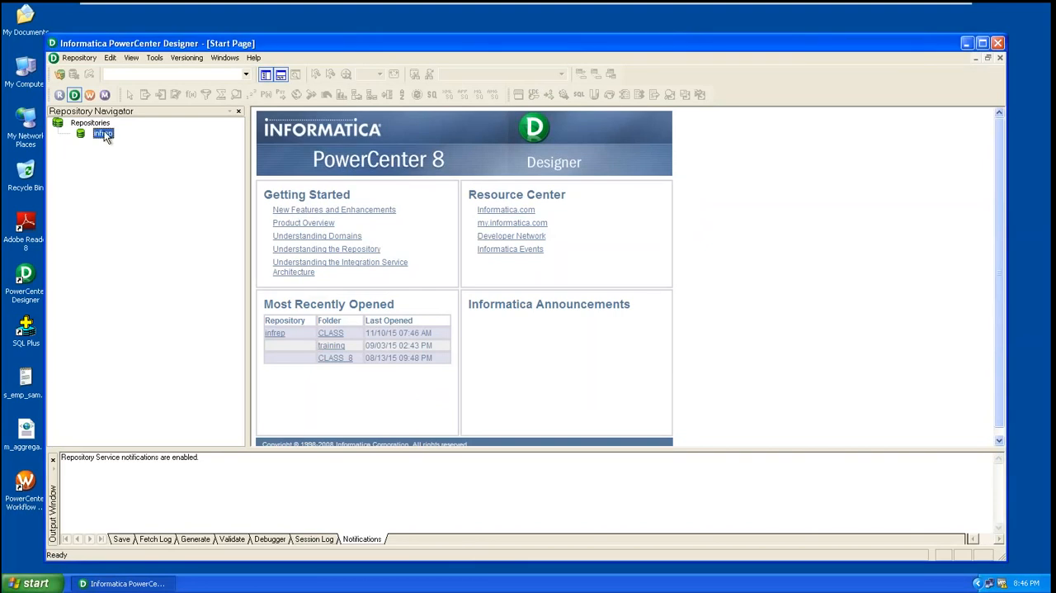
right_click(105, 137)
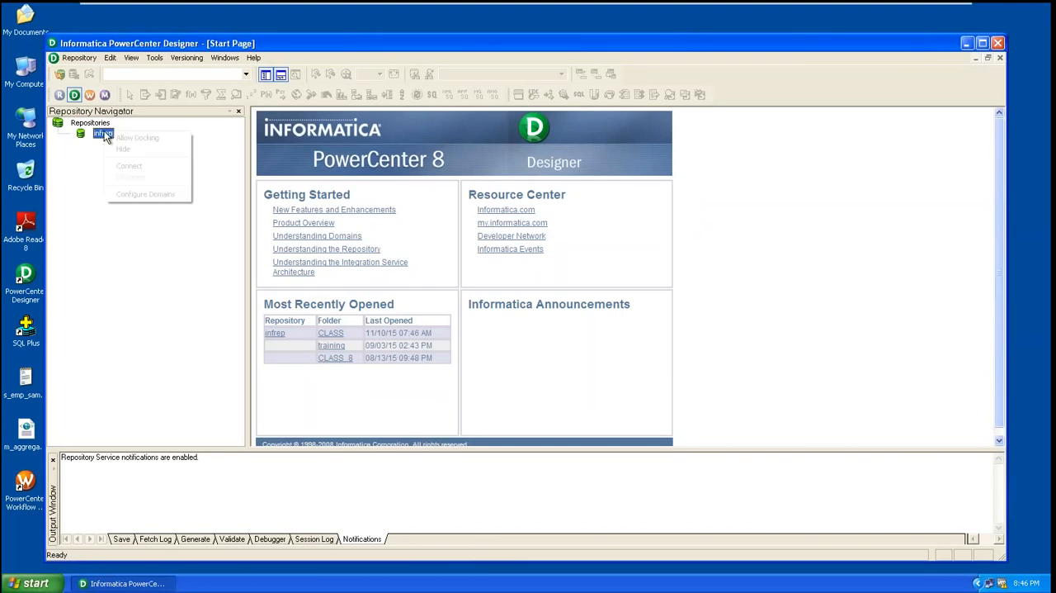
click(72, 216)
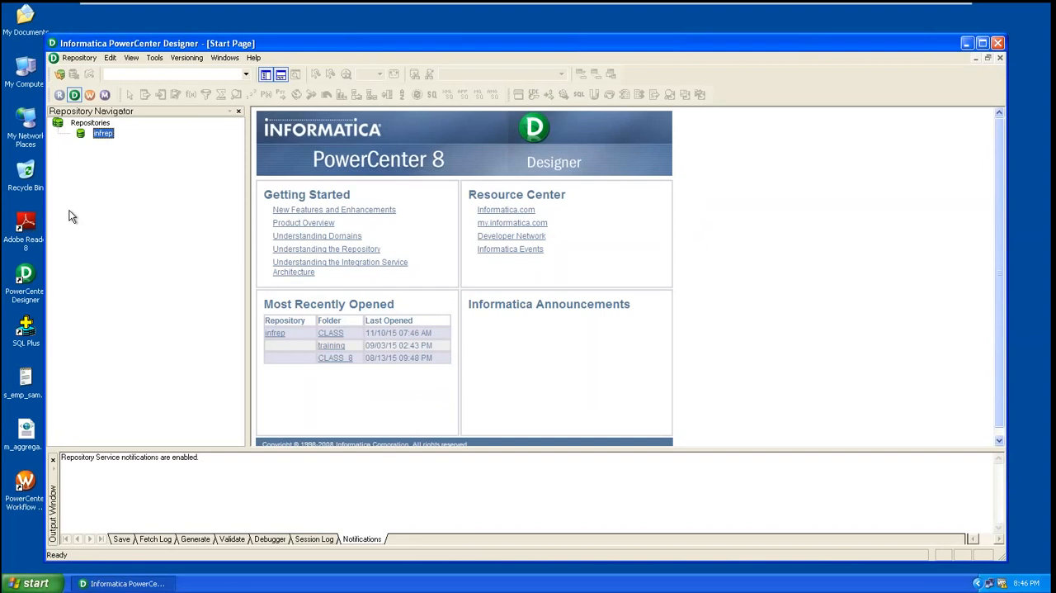
right_click(106, 138)
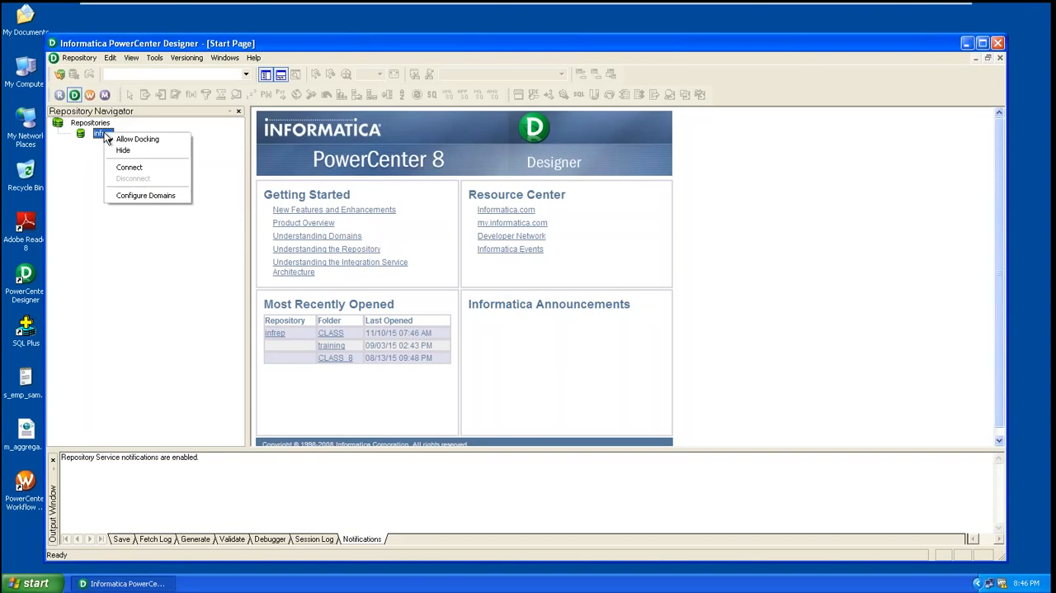
click(138, 167)
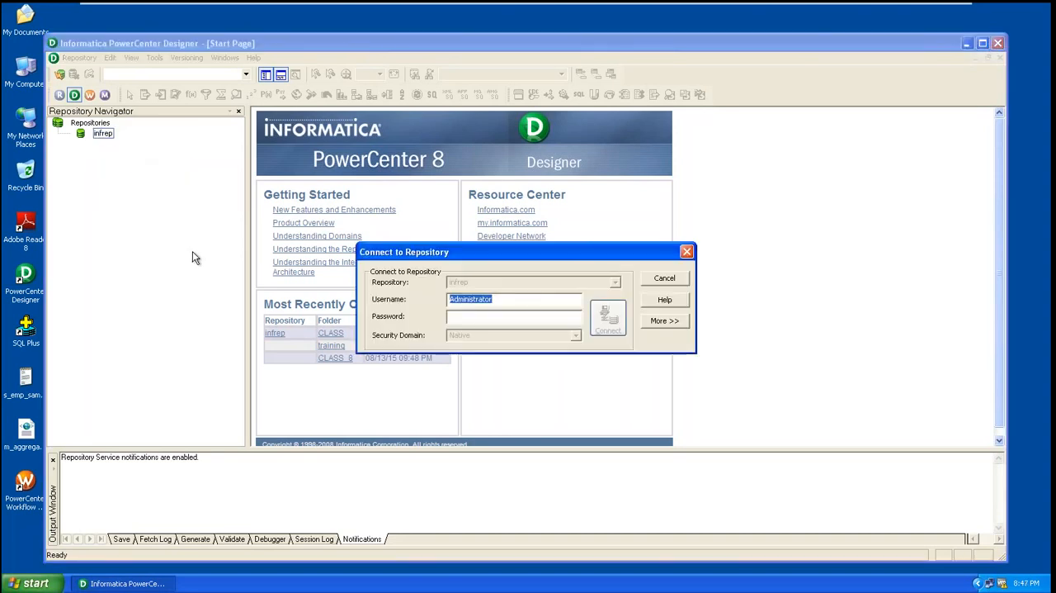
right_click(516, 299)
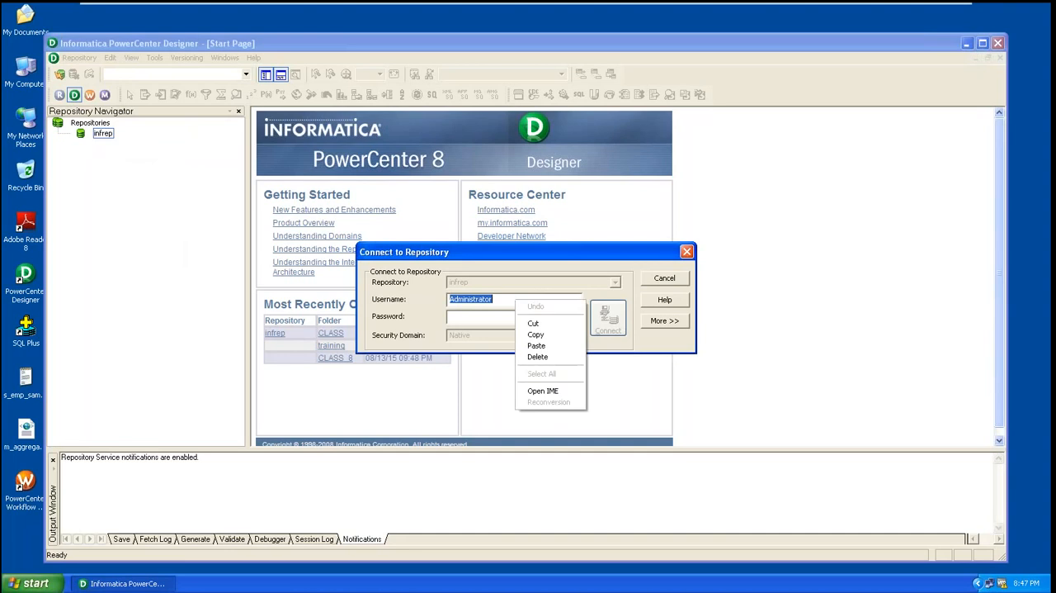
click(492, 298)
drag(492, 298, 387, 301)
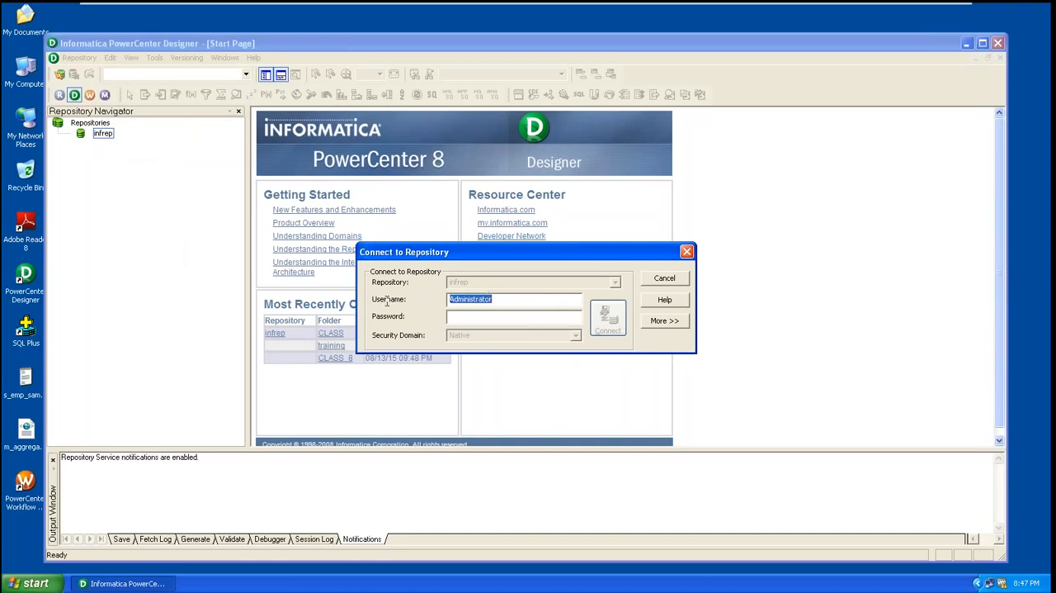
click(456, 317)
key(ctrl+v)
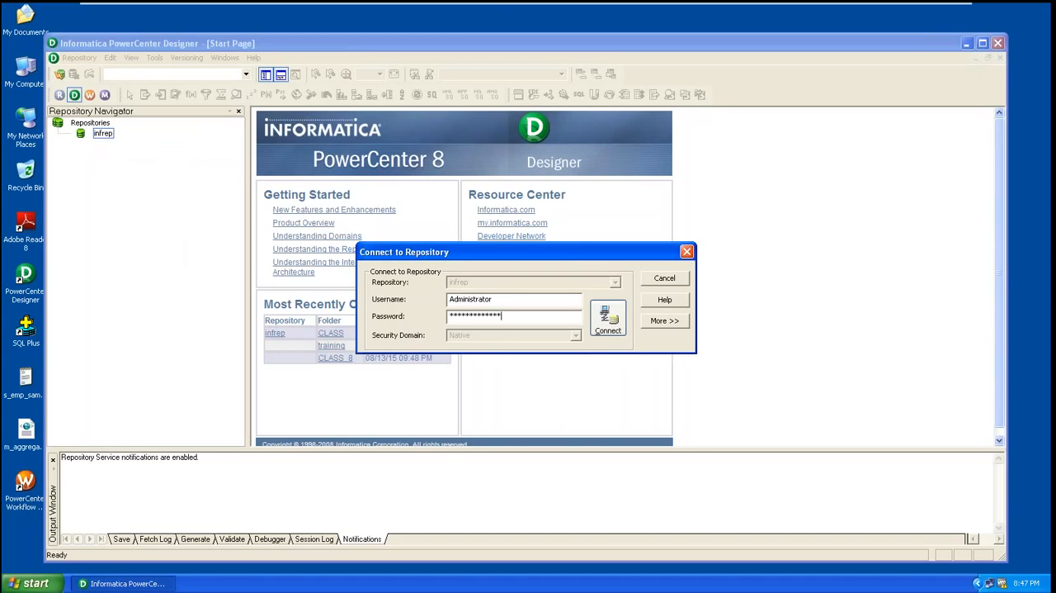
click(608, 318)
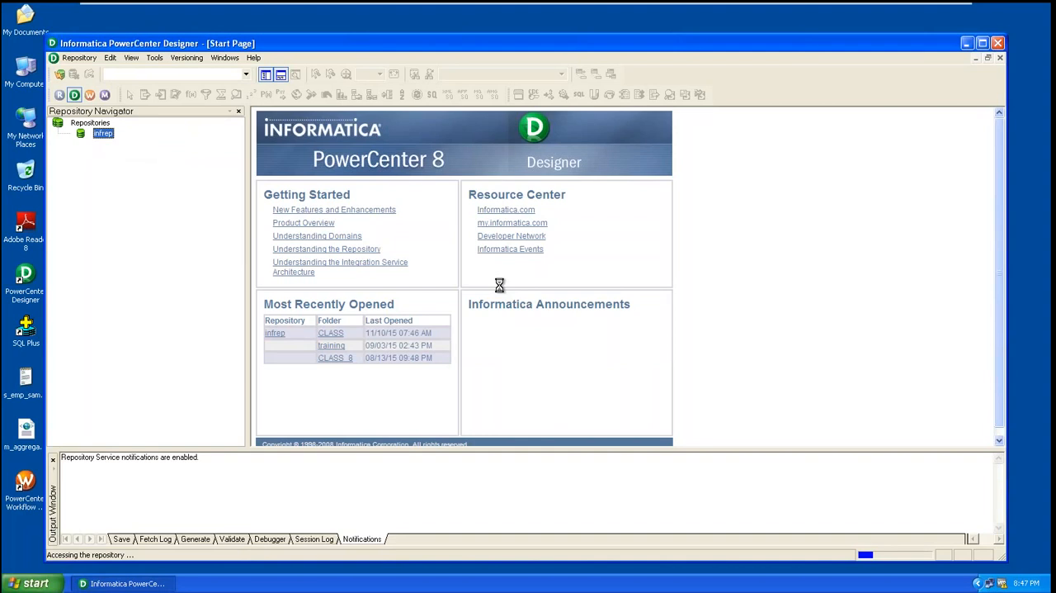
Maximize the Designer window and open the CLASS folder of the infrep repository
click(982, 43)
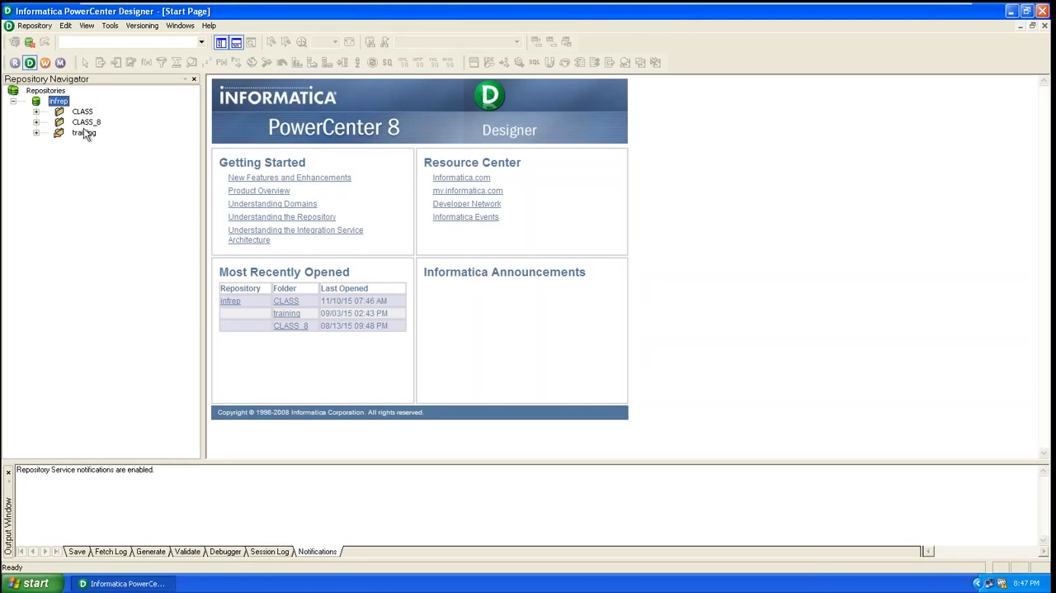
double_click(83, 112)
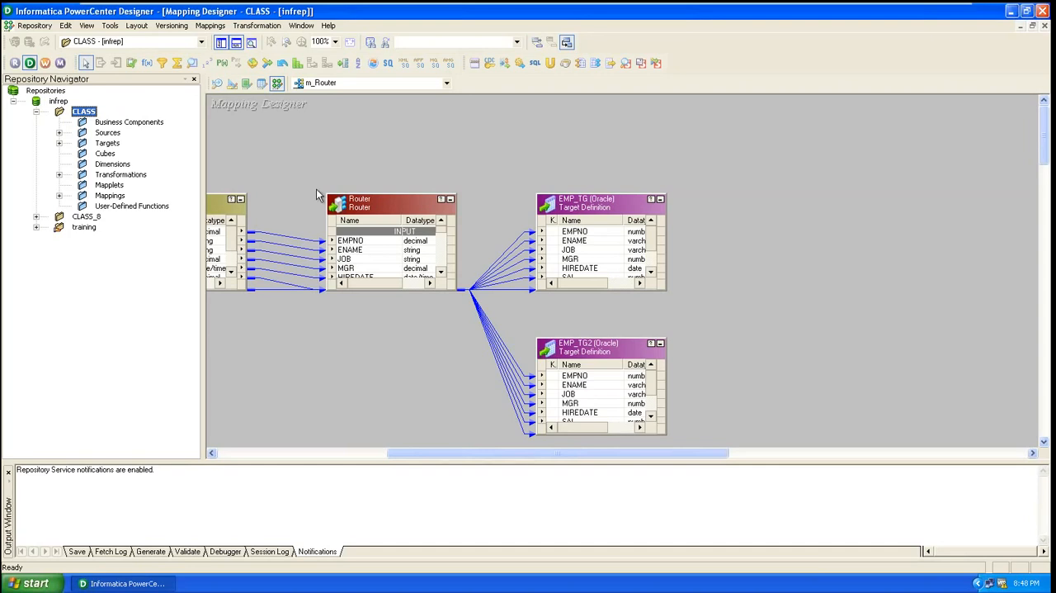
click(345, 126)
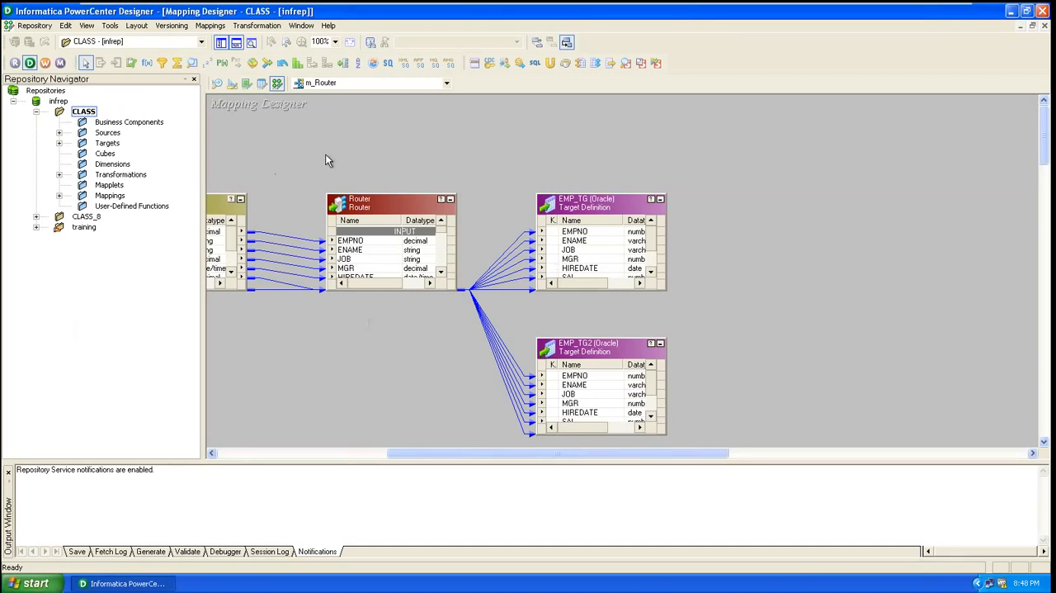
View the CLASS folder's source and target definitions in Source Analyzer and Target Designer, and return to Mapping Designer
click(217, 85)
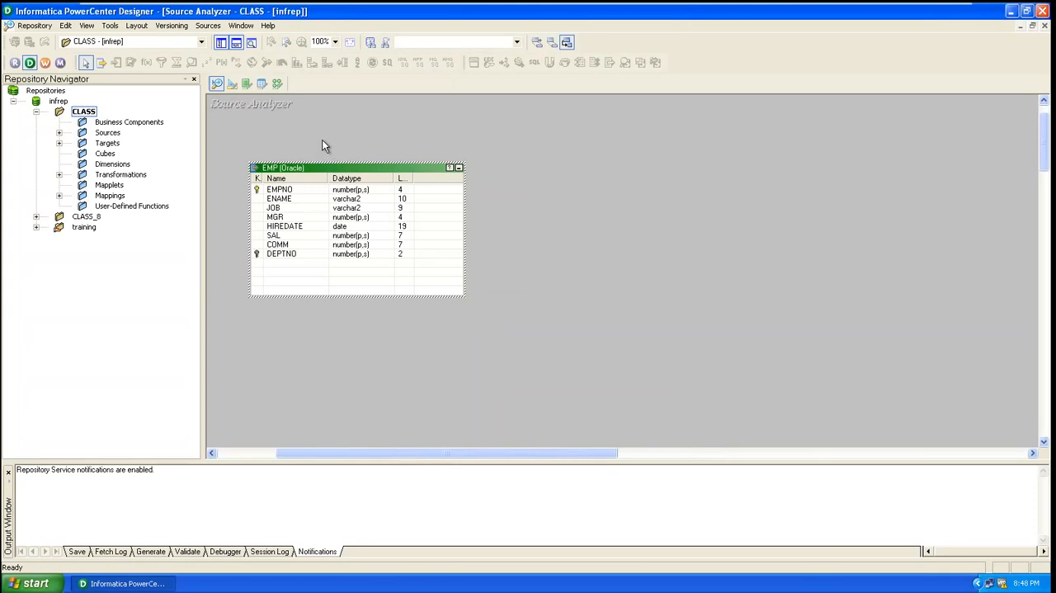
click(233, 85)
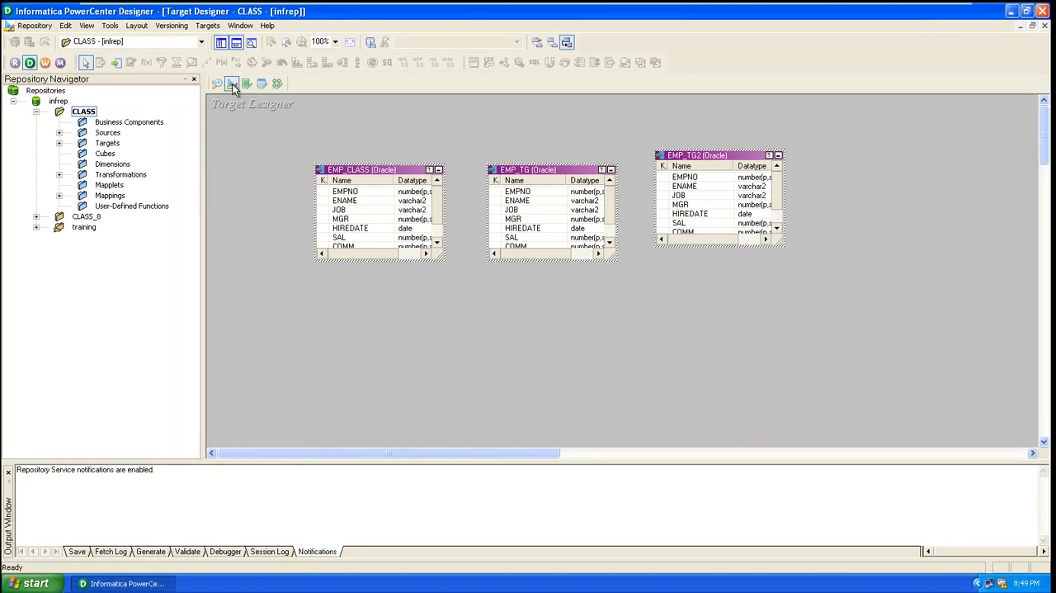
click(277, 83)
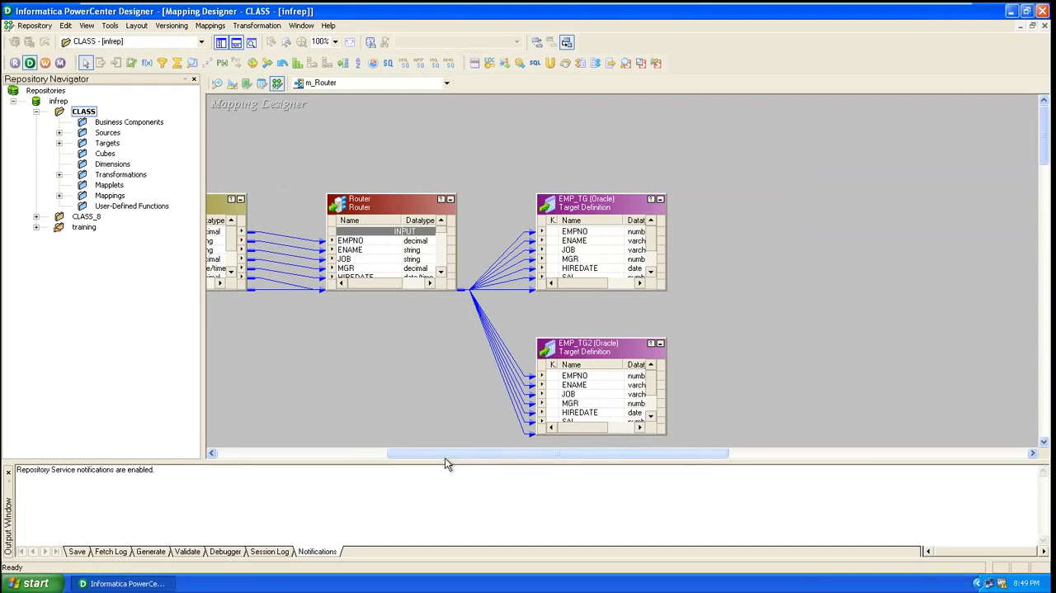
Examine the m_Router mapping from the EMP source to its targets, including the transformation details of EMP_TG
drag(446, 453, 281, 452)
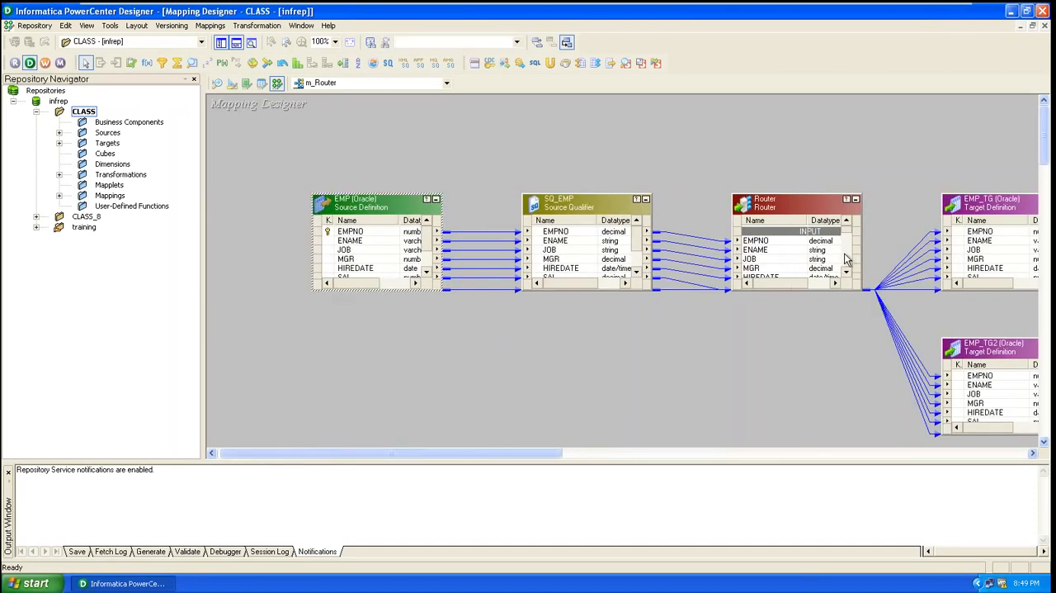
click(1017, 206)
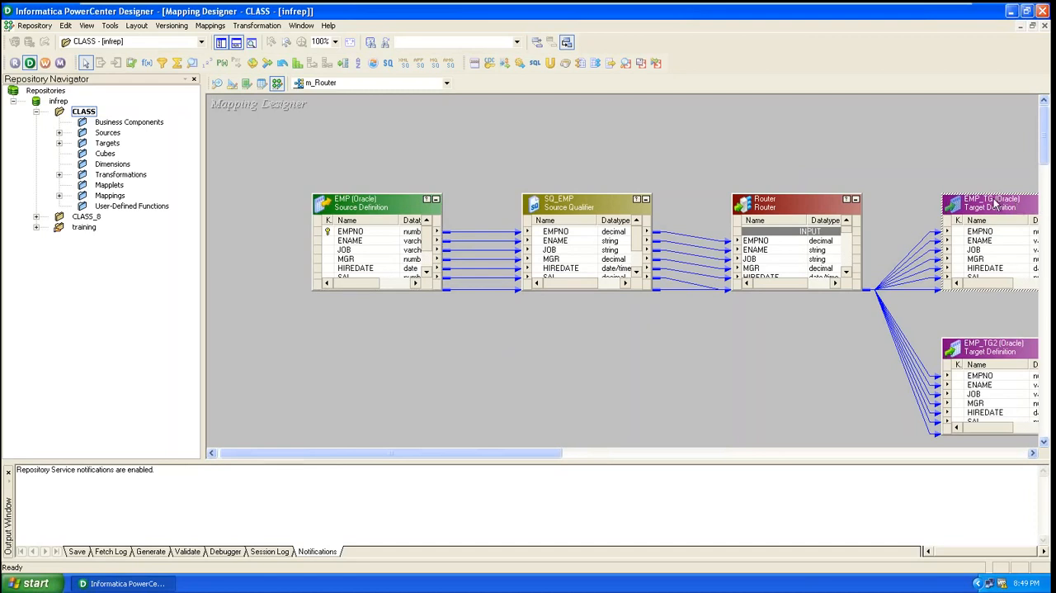
click(396, 207)
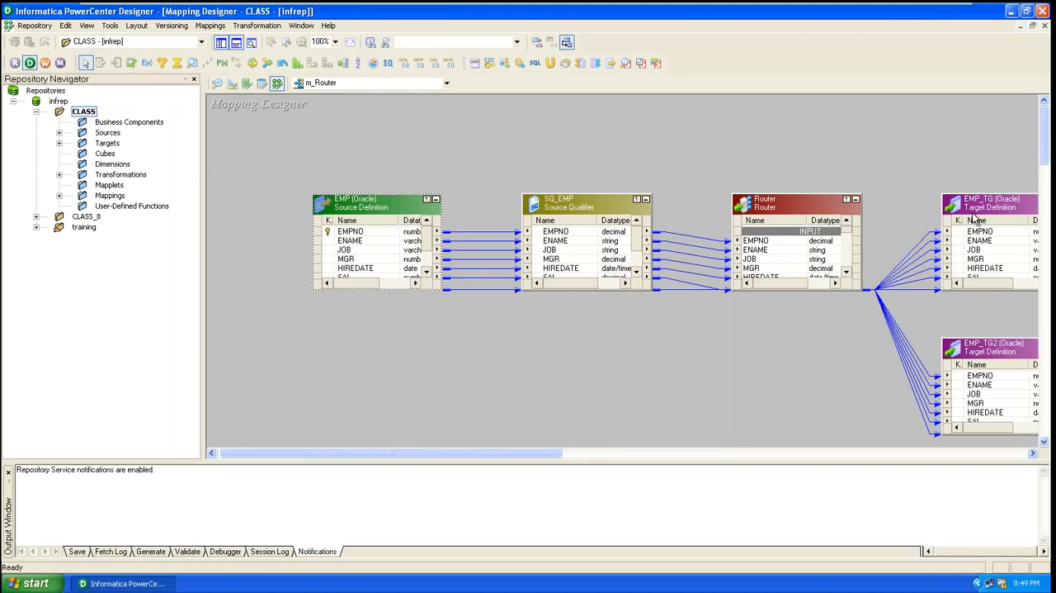
double_click(974, 218)
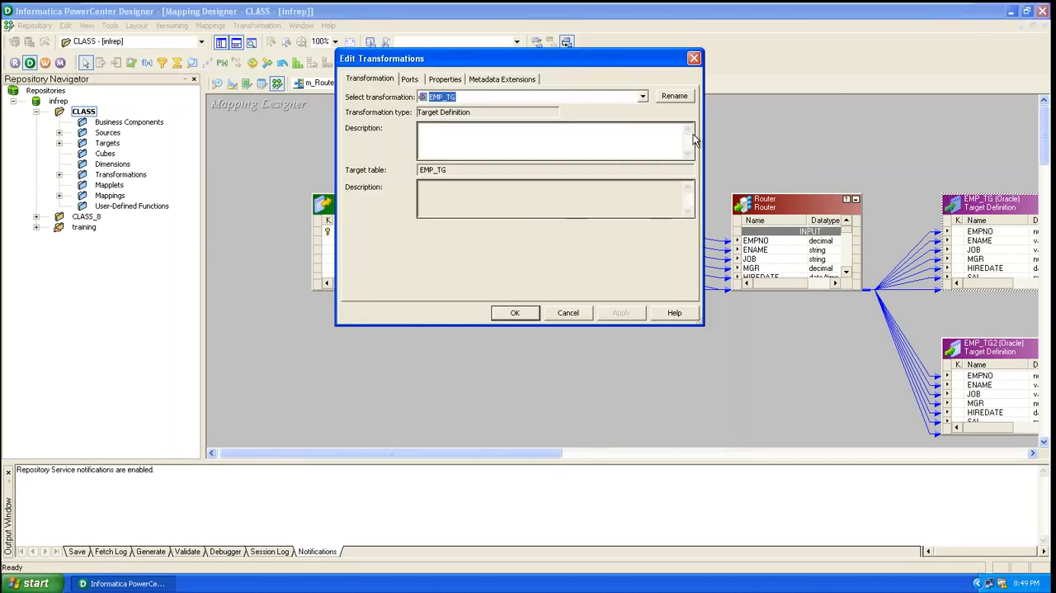
click(694, 59)
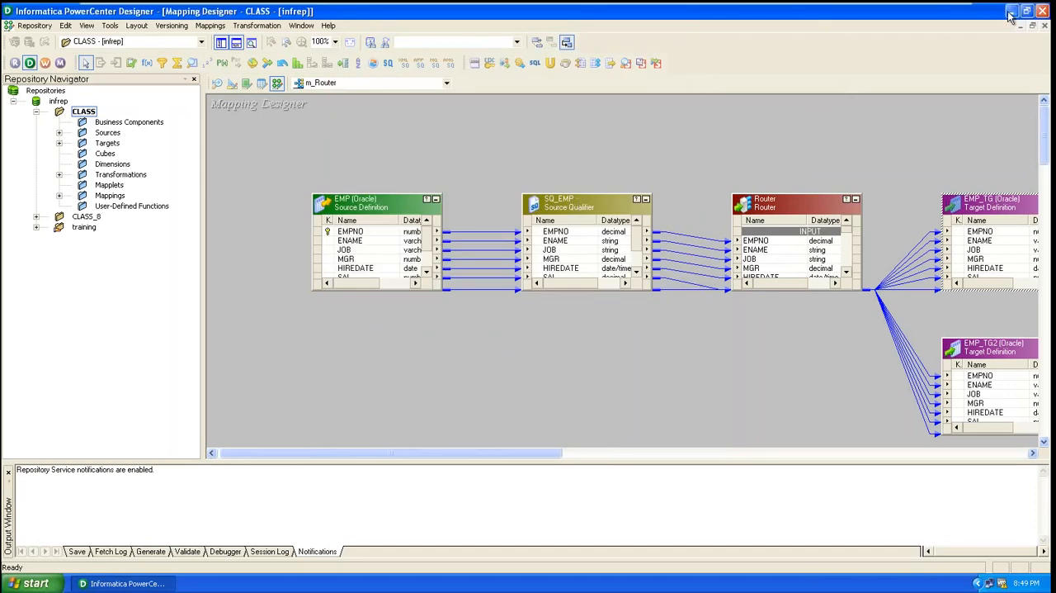
Minimize the full-screen virtual machine to show the host desktop, and return to the Windows XP guest
mouse_move(1010, 10)
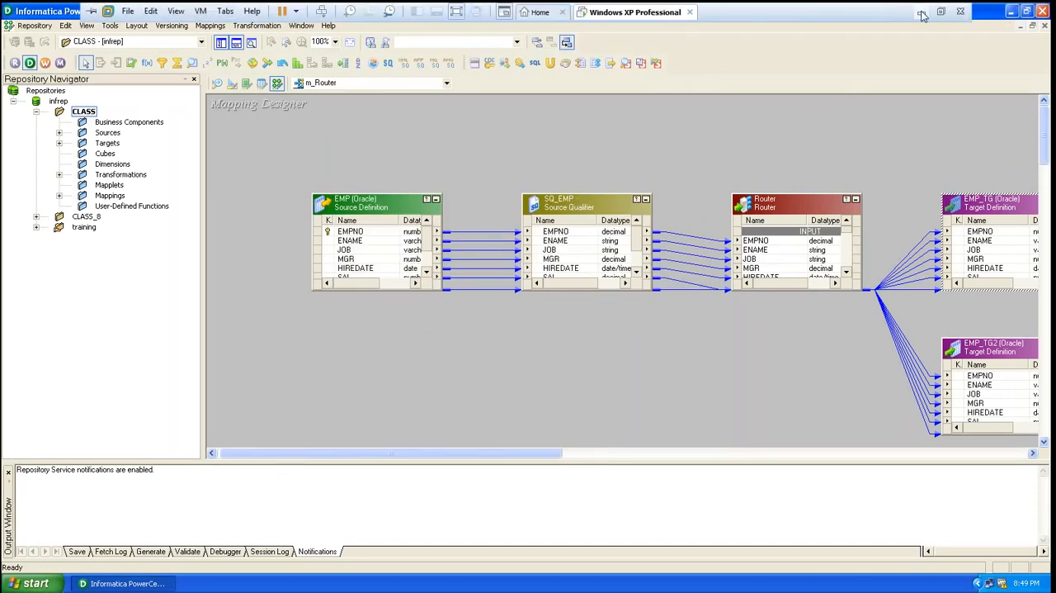
click(922, 13)
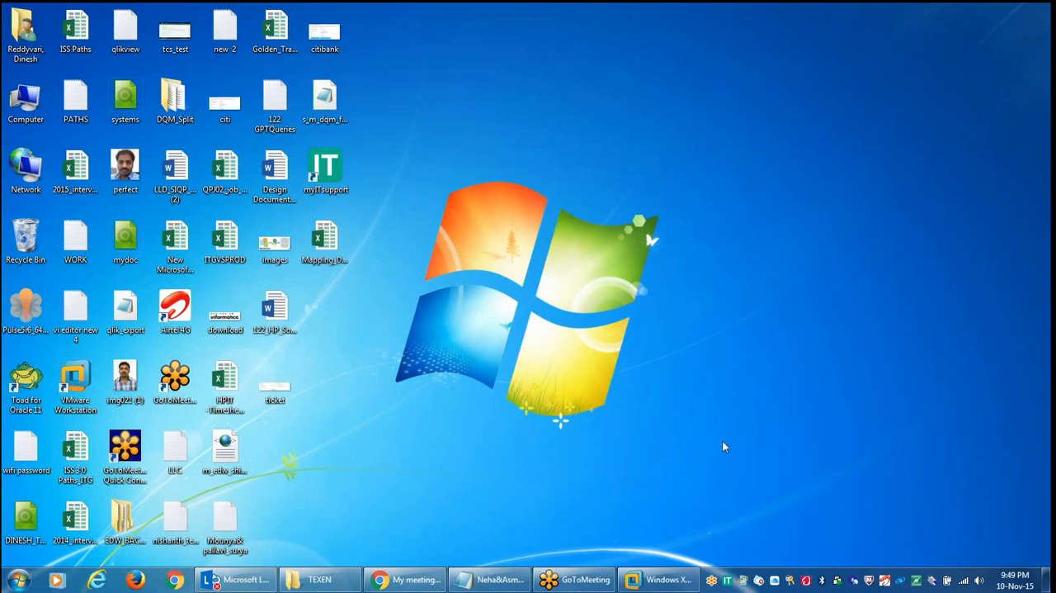
click(652, 580)
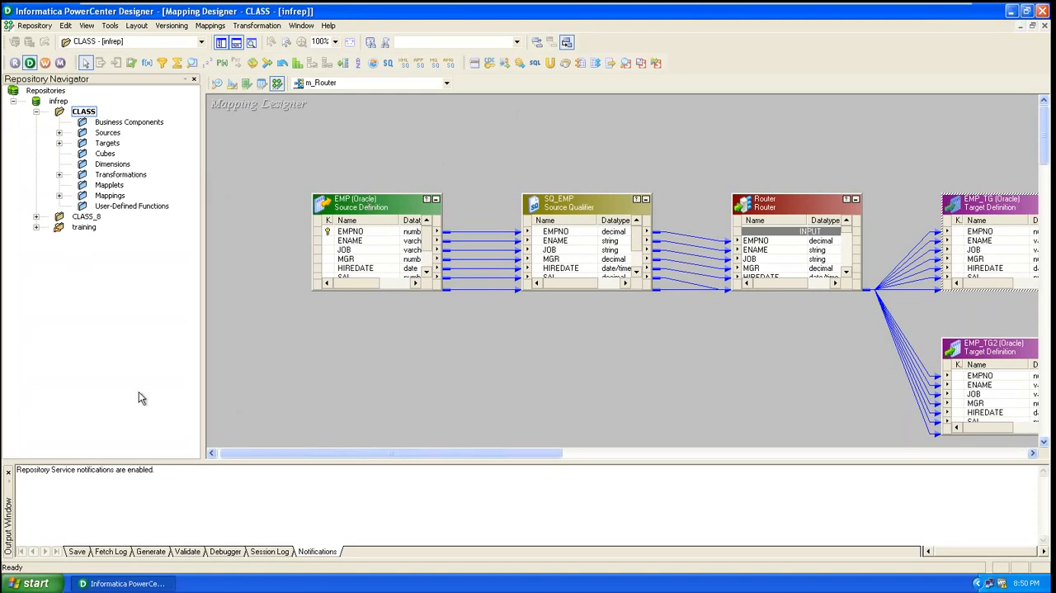
Examine the Sources, Targets, Transformations and Mappings subfolders of CLASS, and the CLASS_8 and training folders in infrep
click(107, 133)
click(107, 143)
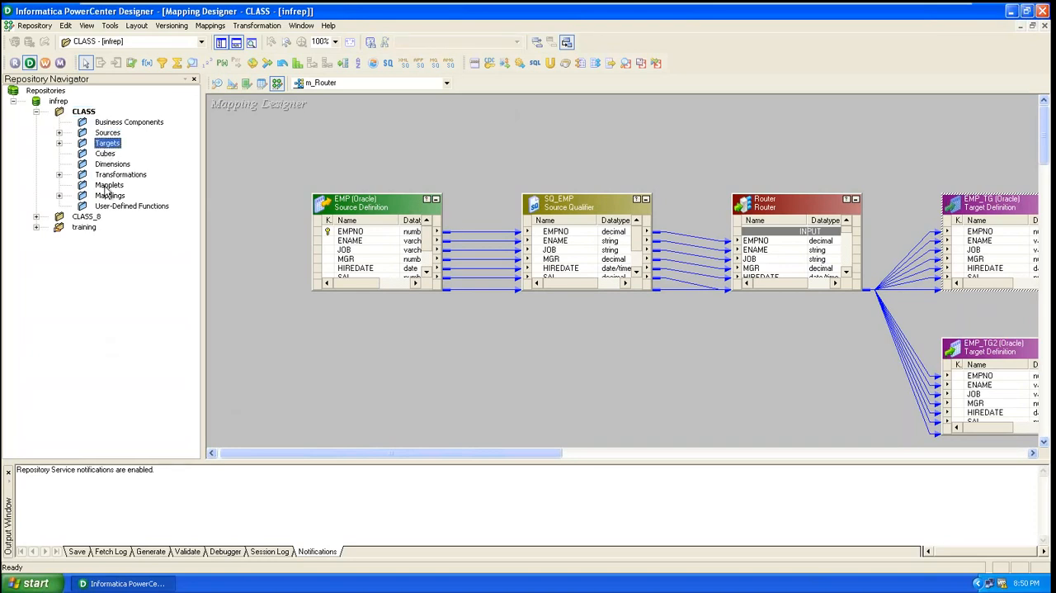
click(116, 175)
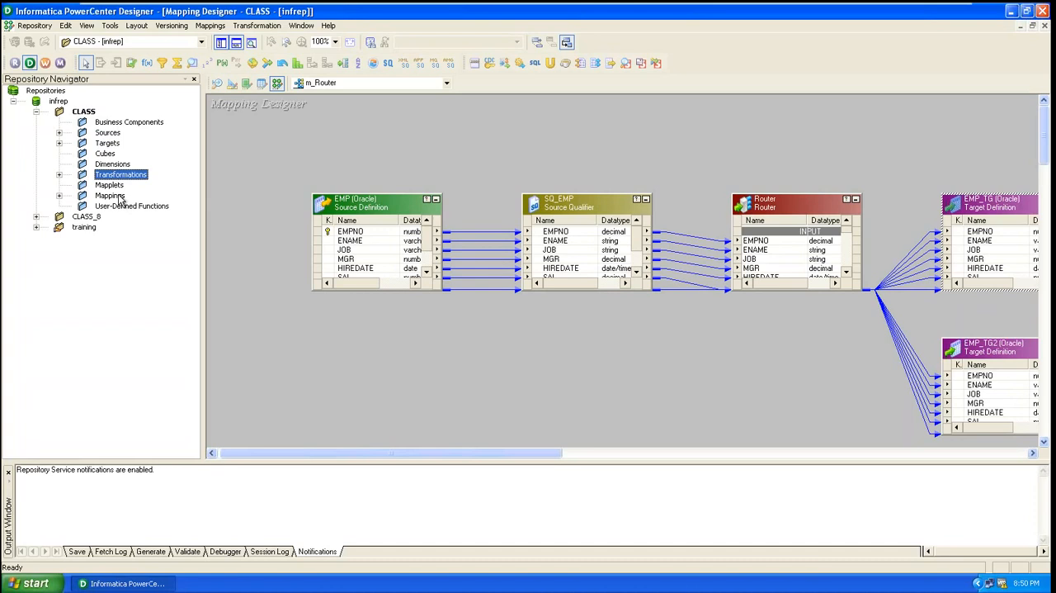
click(110, 196)
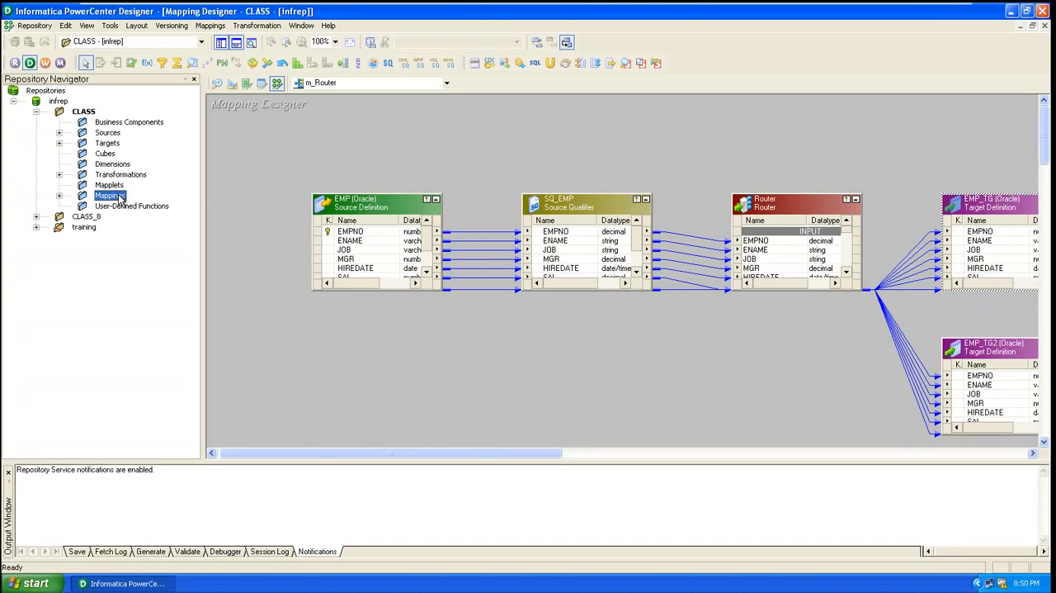
click(75, 112)
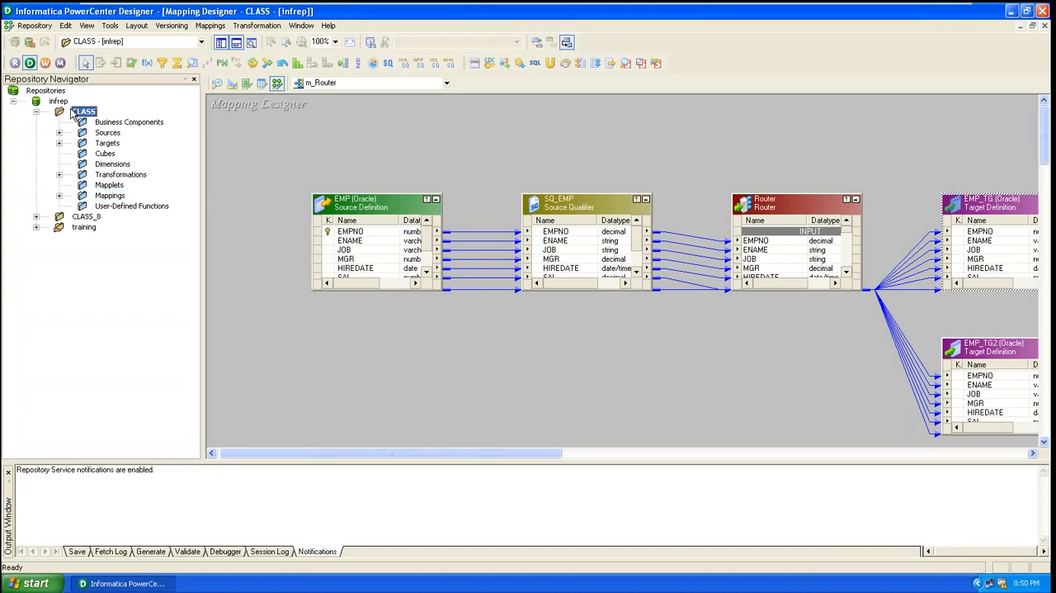
click(58, 217)
click(59, 227)
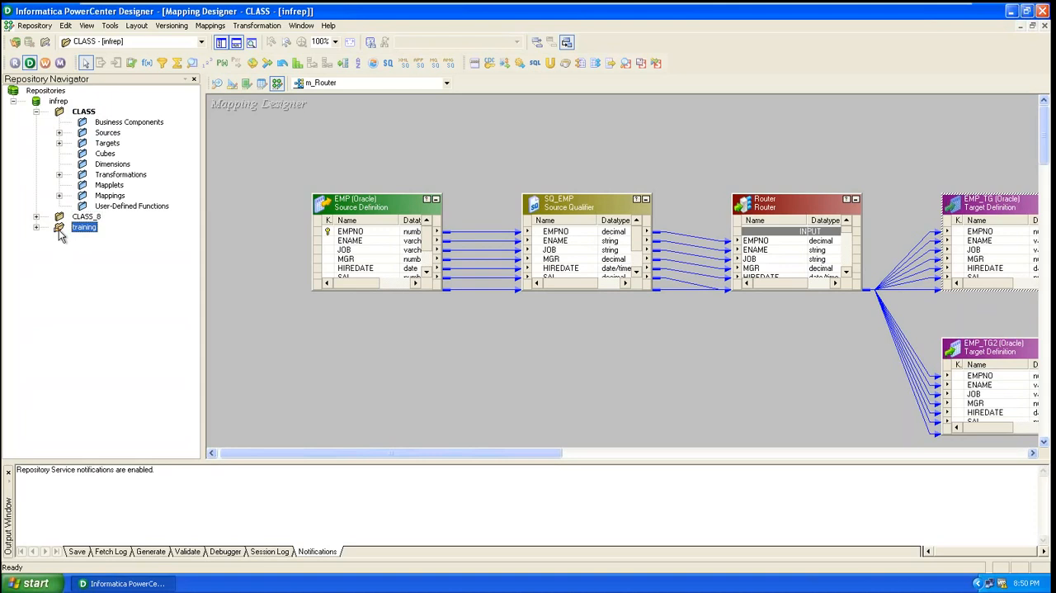
click(58, 101)
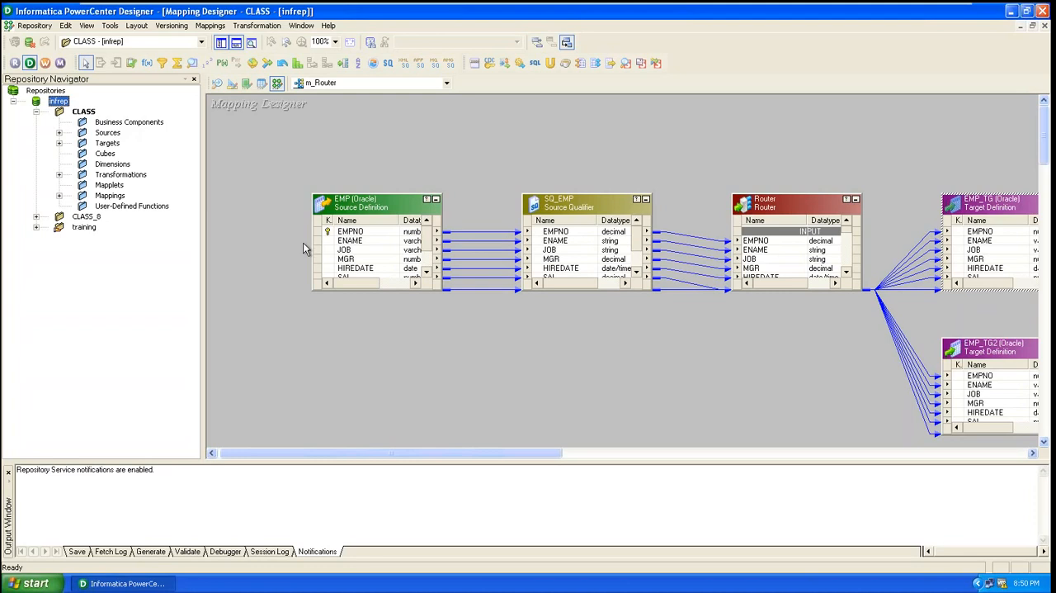
Minimize Designer, launch SQL Plus from the desktop and log on as scott with the account password
click(1014, 15)
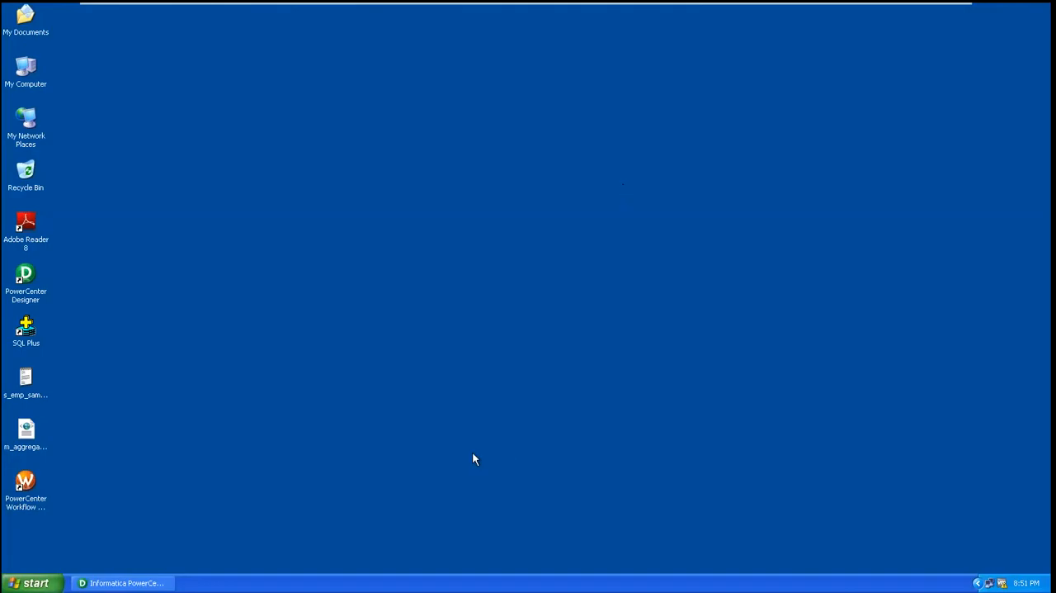
double_click(33, 330)
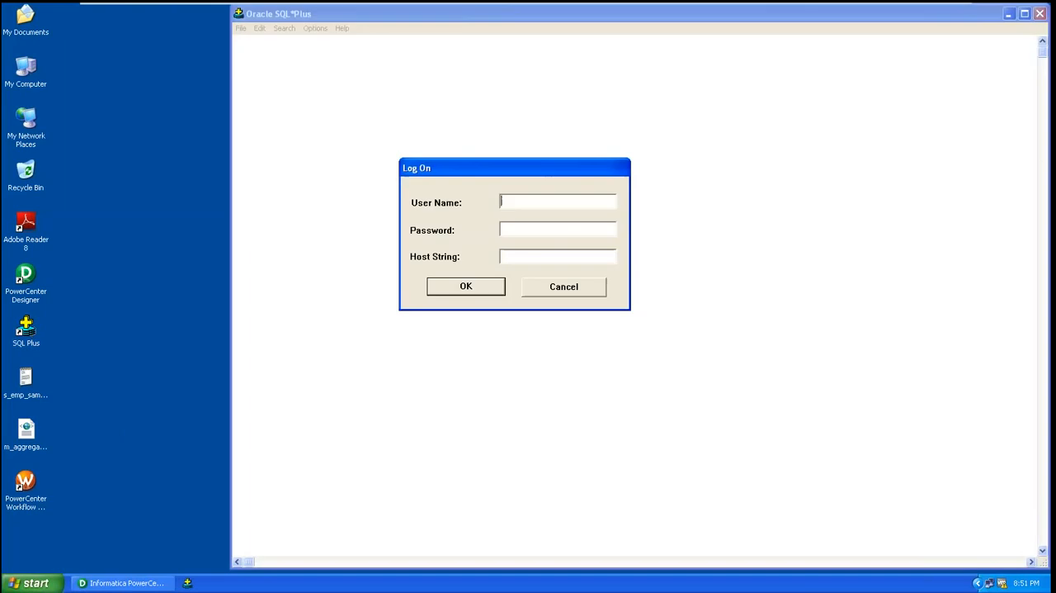
text(scott)
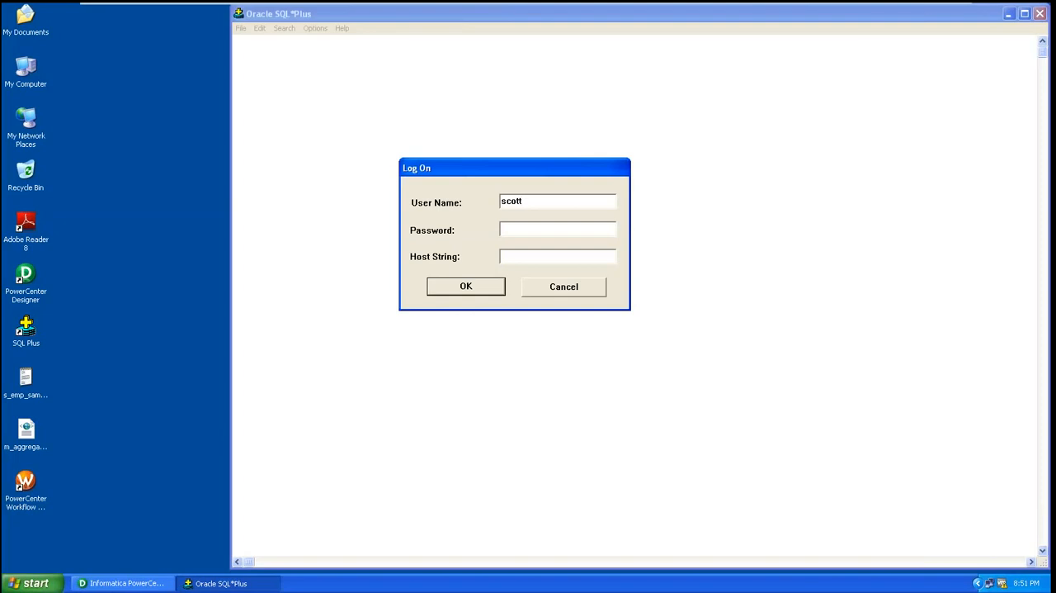
text(tiger)
key(Return)
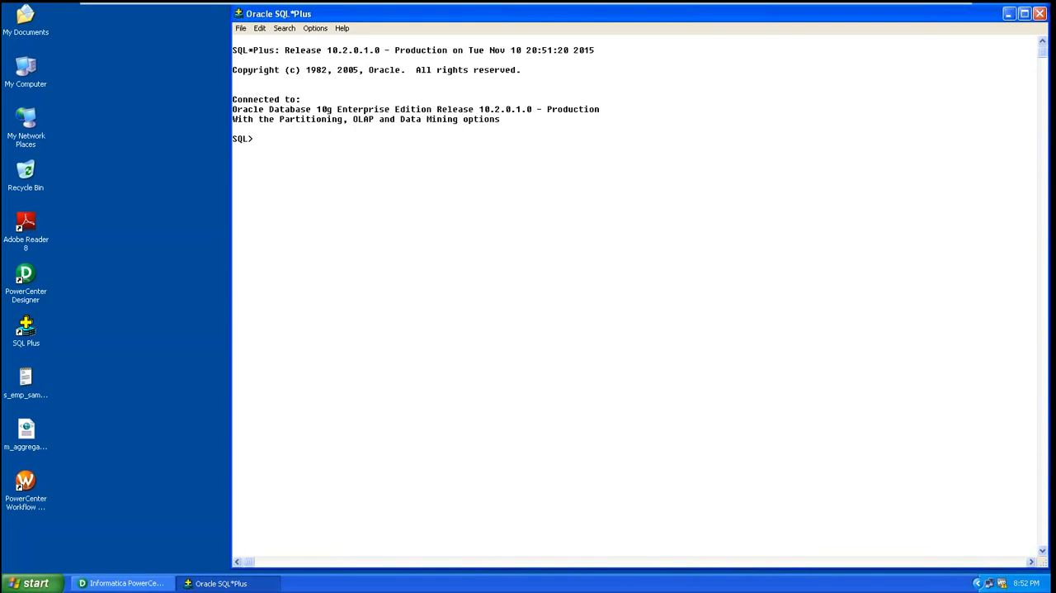
Set the SQL*Plus linesize to 200 and the pagesize to 200
text(set line)
text( a)
key(BackSpace)
key(BackSpace)
text(esize 200)
key(Return)
text(set)
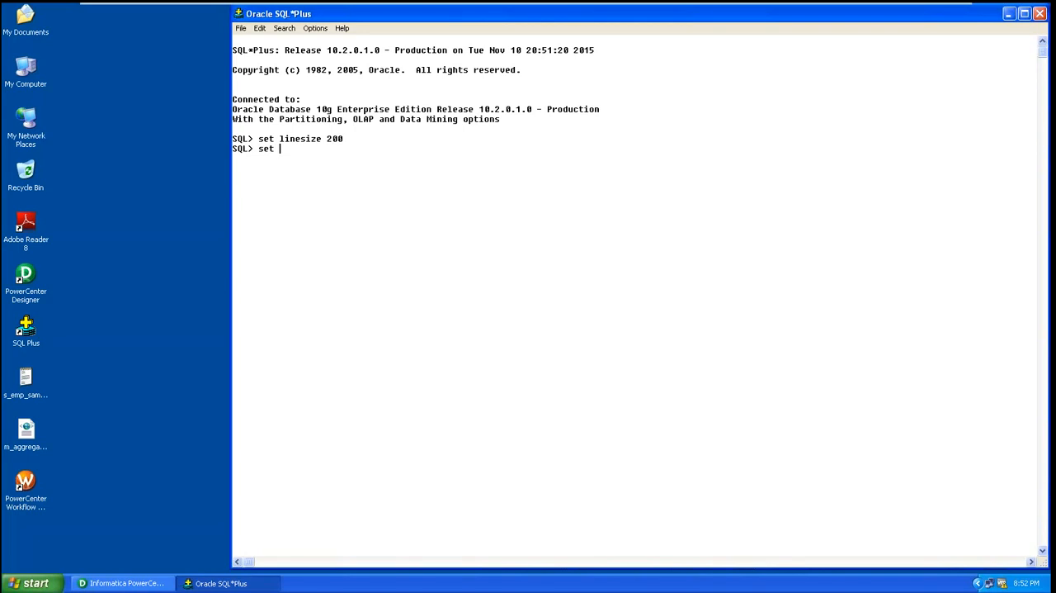
text( pagesize 200)
key(Return)
Query all rows of the emp table with select * from emp; and highlight its column headings
text(select * from)
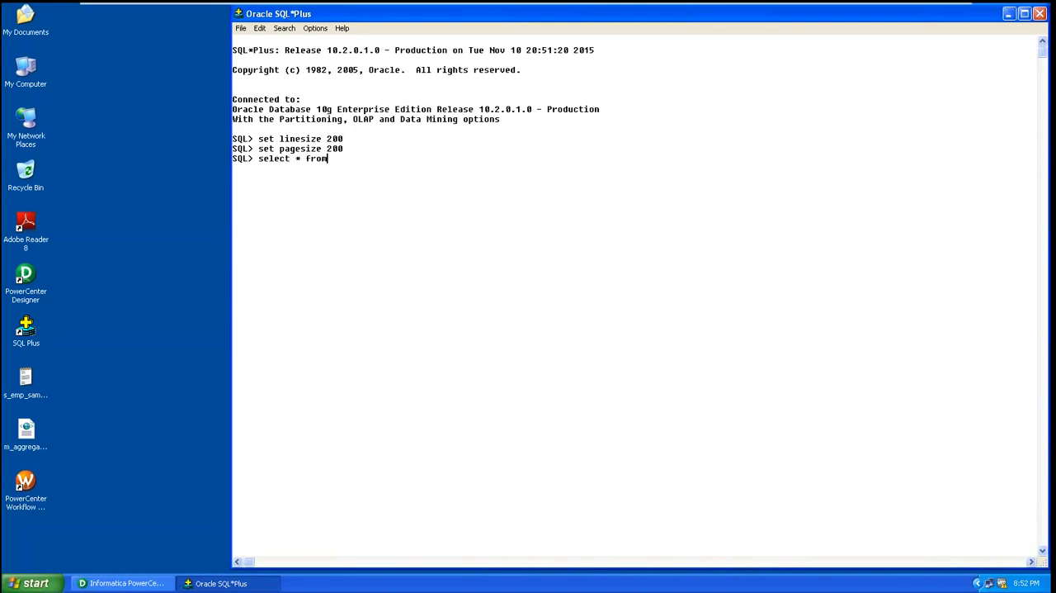
text( emp;)
key(Return)
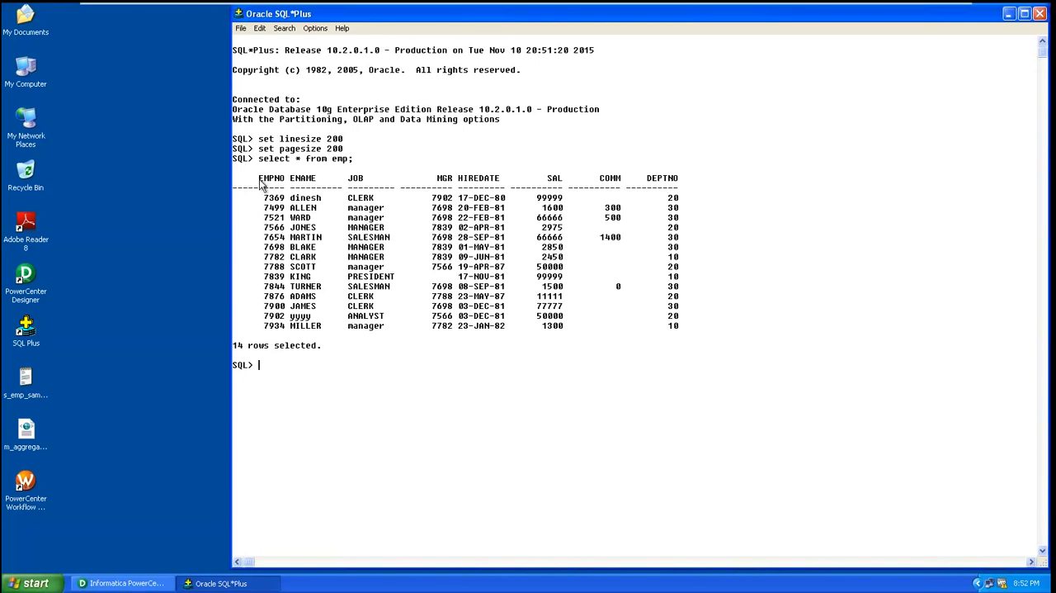
drag(285, 183, 677, 185)
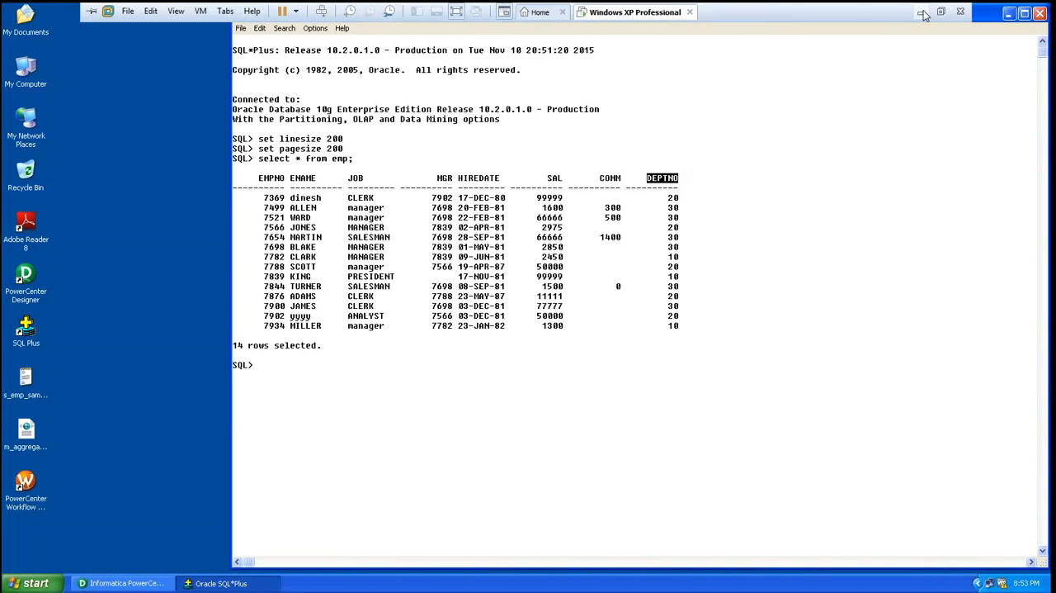
Switch to the Notepad notes on the host desktop and add the line "filter : --- satisfy the condition" below repository
click(922, 13)
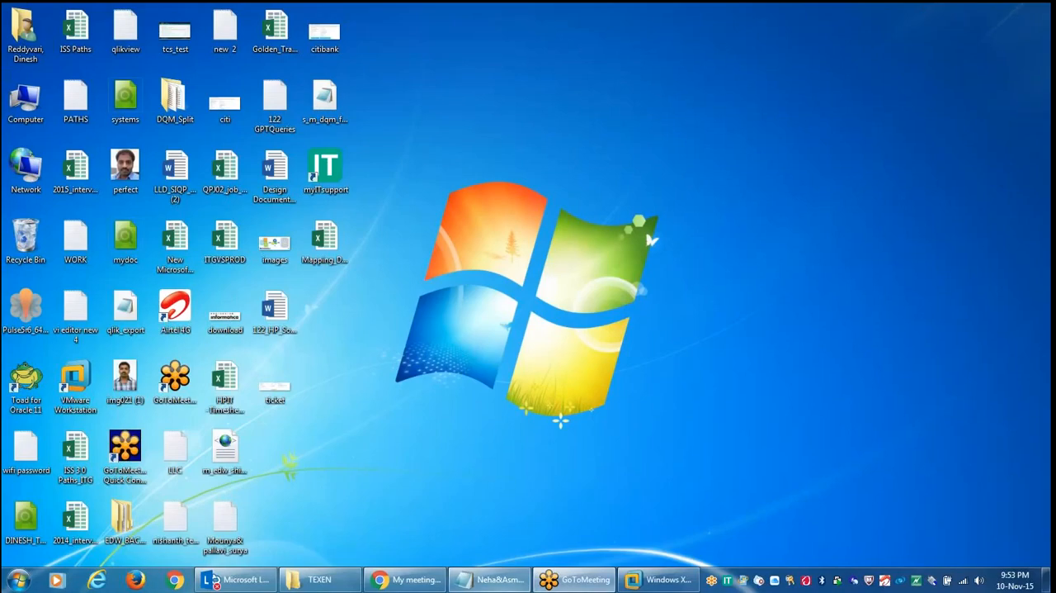
click(490, 579)
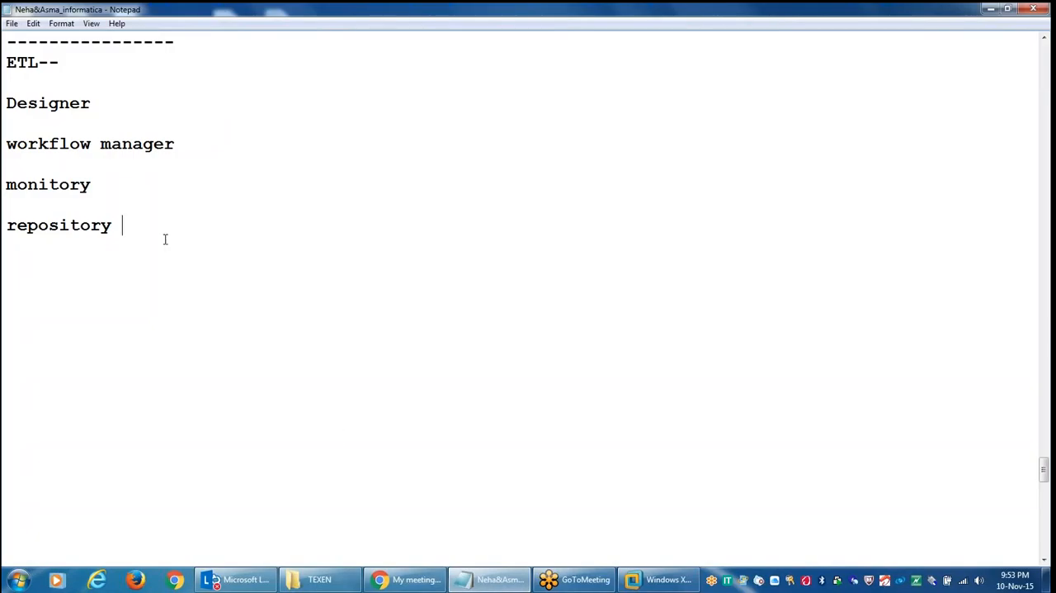
key(Return)
text(filter : --)
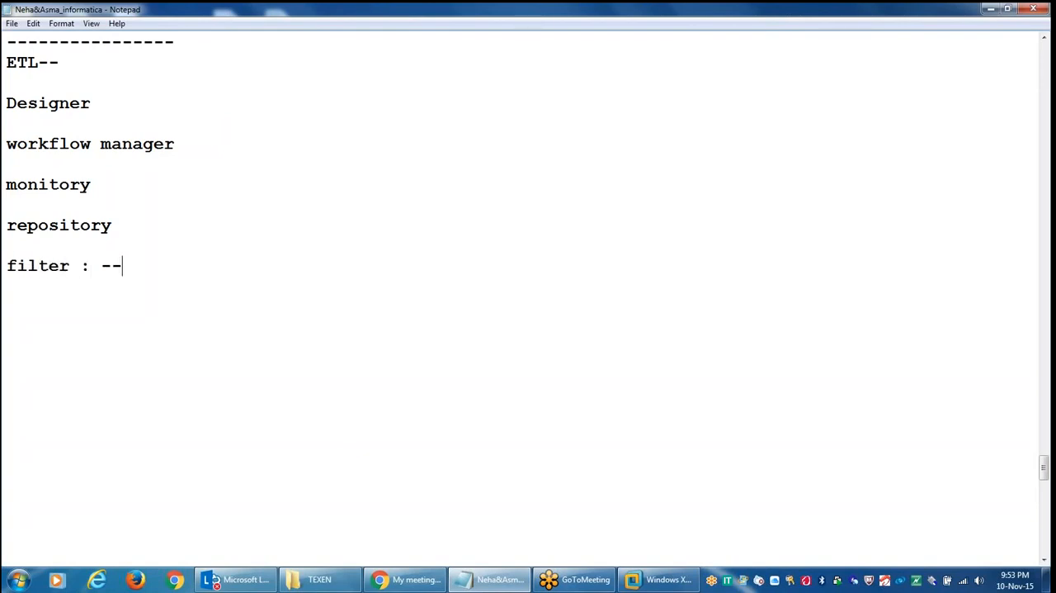
text(- satisty)
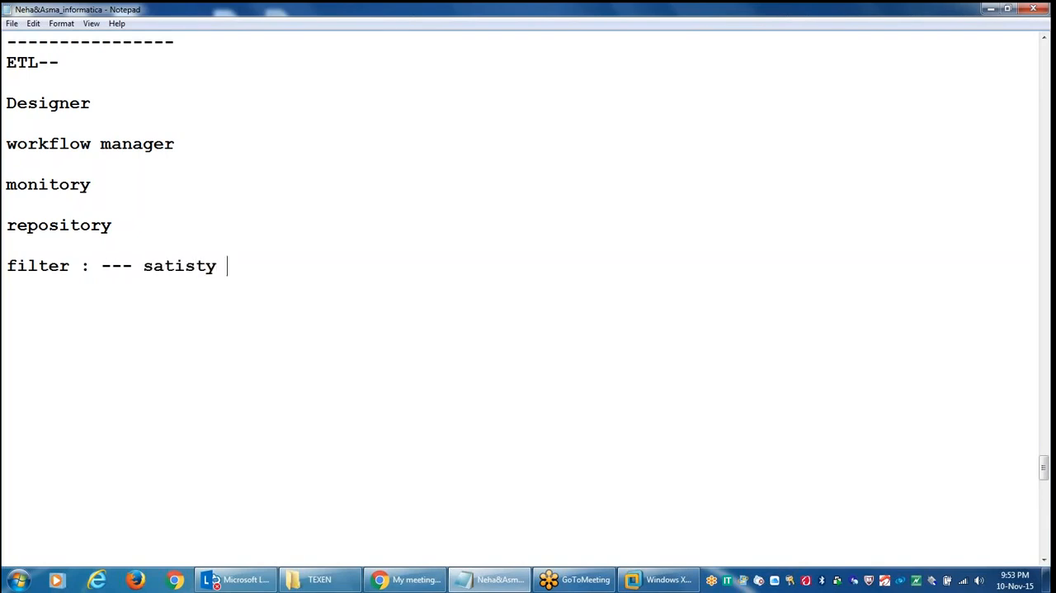
key(BackSpace)
key(BackSpace)
text(fy the condition)
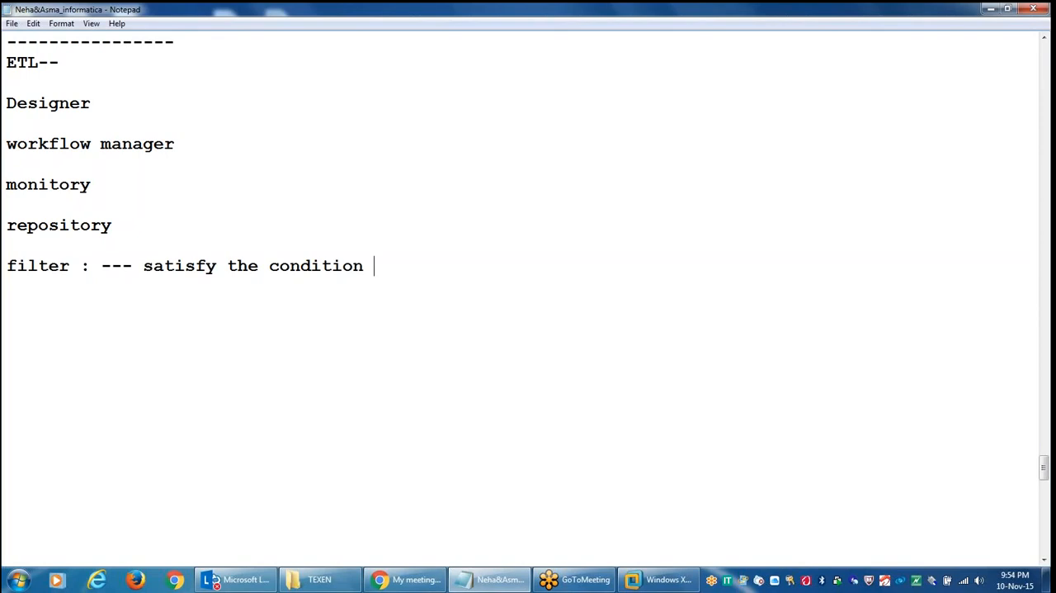
Add the separate lines "deptno" and "EMP" below the filter note
key(Return)
key(Return)
text(deptno)
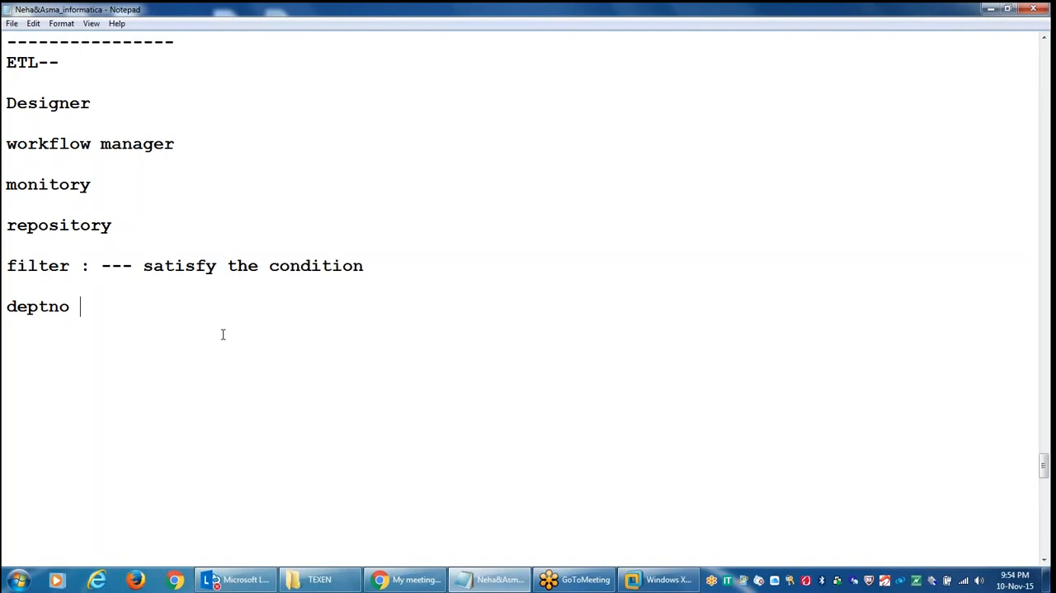
key(Return)
key(Return)
text(EMP)
key(Return)
key(Return)
Add the line "EMP_filter -- deptno 30" below EMP in the notes
text(EMP)
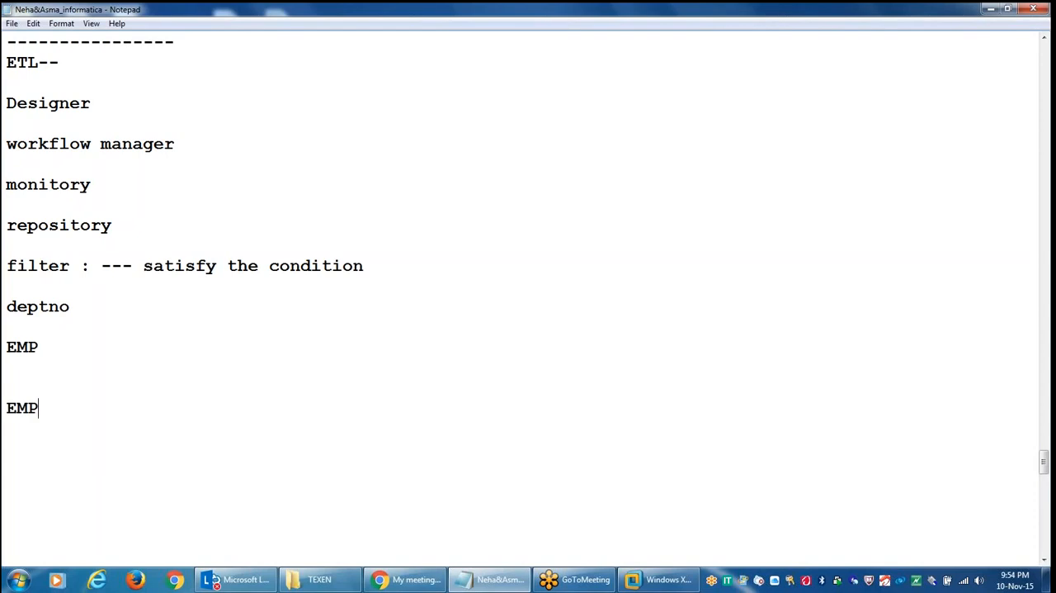
text(_fileter)
key(BackSpace)
key(BackSpace)
key(BackSpace)
key(BackSpace)
text(ter)
key(shift+Left)
key(shift+Left)
key(shift+Left)
key(shift+Left)
key(shift+Left)
key(shift+Left)
key(shift+Left)
key(shift+Left)
key(shift+Left)
key(shift+Left)
key(shift+Left)
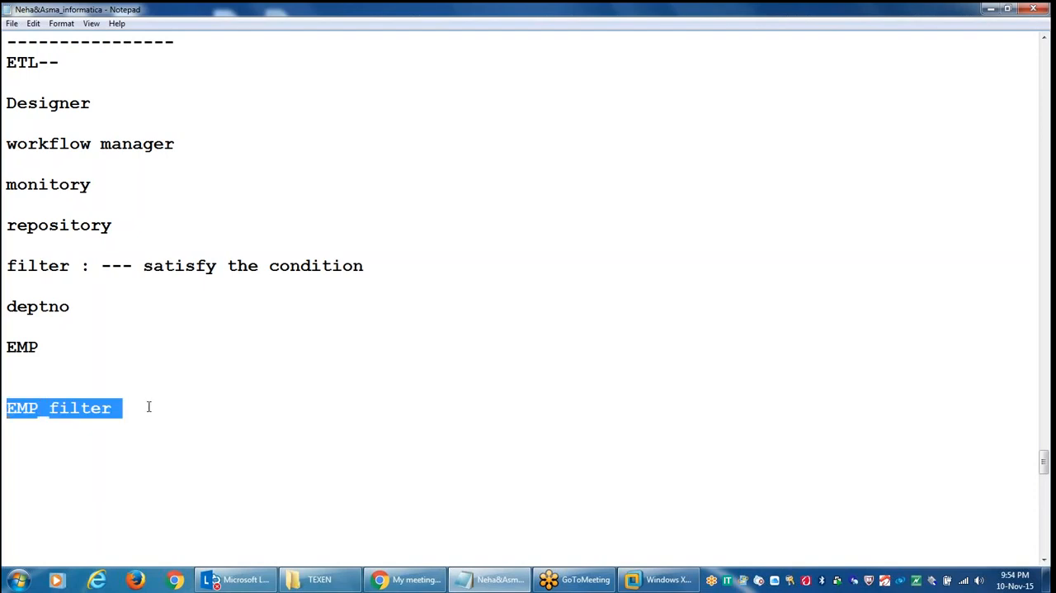
click(149, 406)
text(-- de)
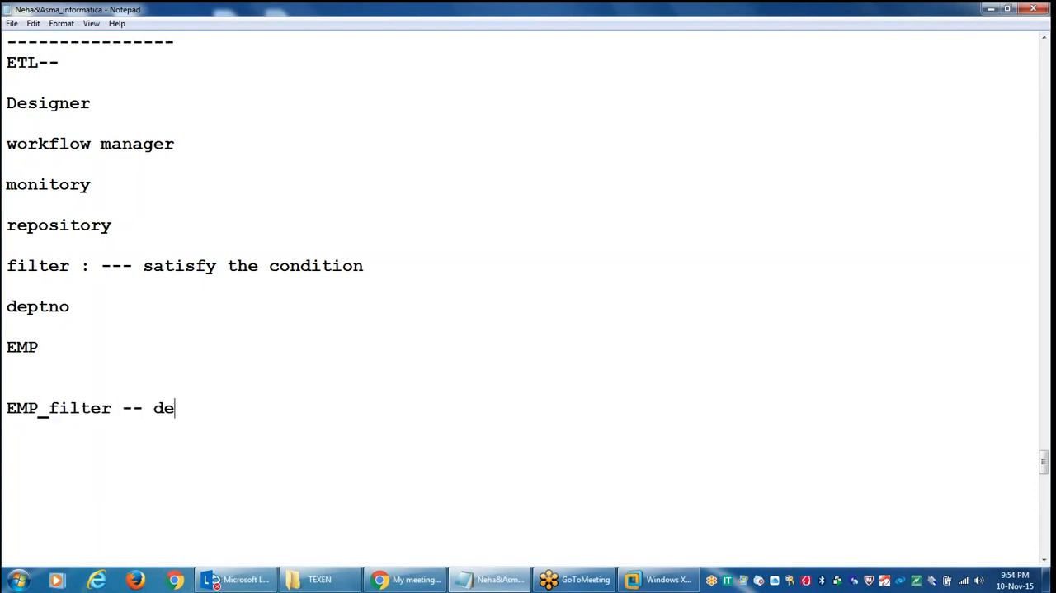
text(ptno 30)
Return to SQL*Plus in the Windows XP guest and run create table emp_filter_target as select * from emp where 1=2;
click(660, 580)
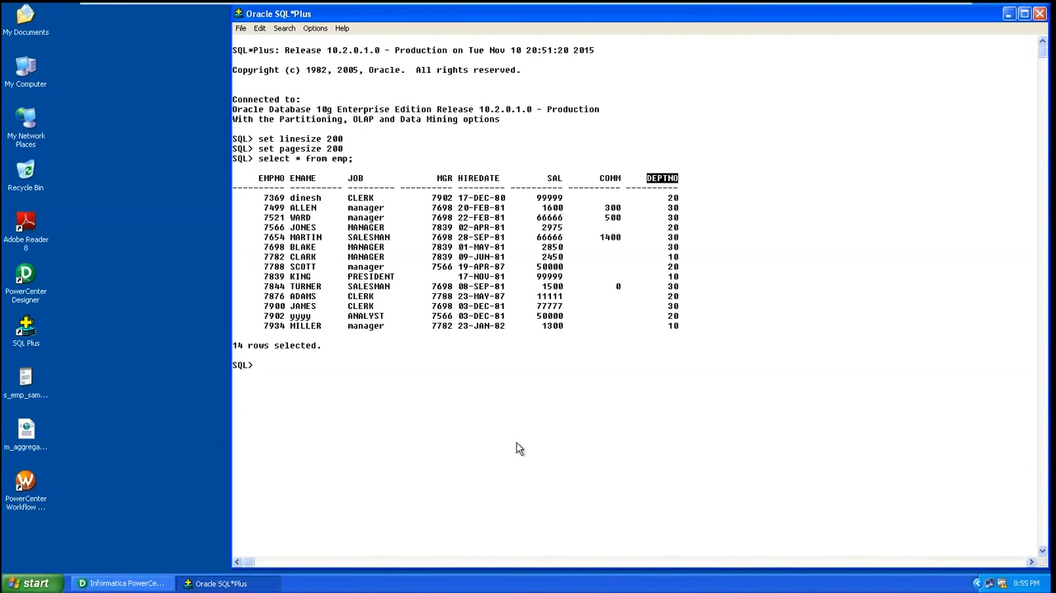
click(675, 204)
text(create tab)
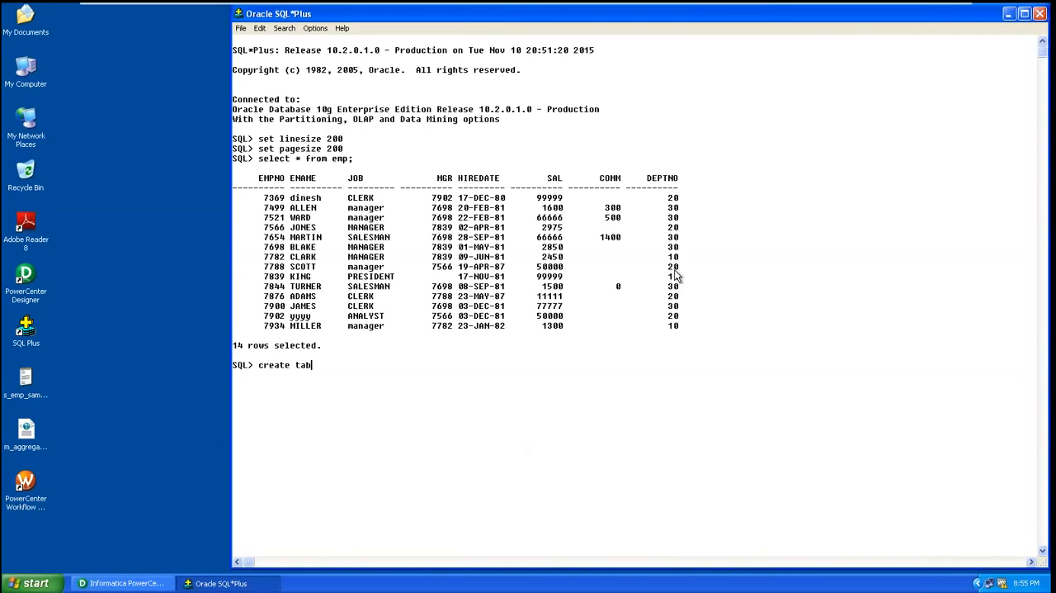
text(le m)
key(BackSpace)
text(emp_d)
key(BackSpace)
text(filter_target as select *)
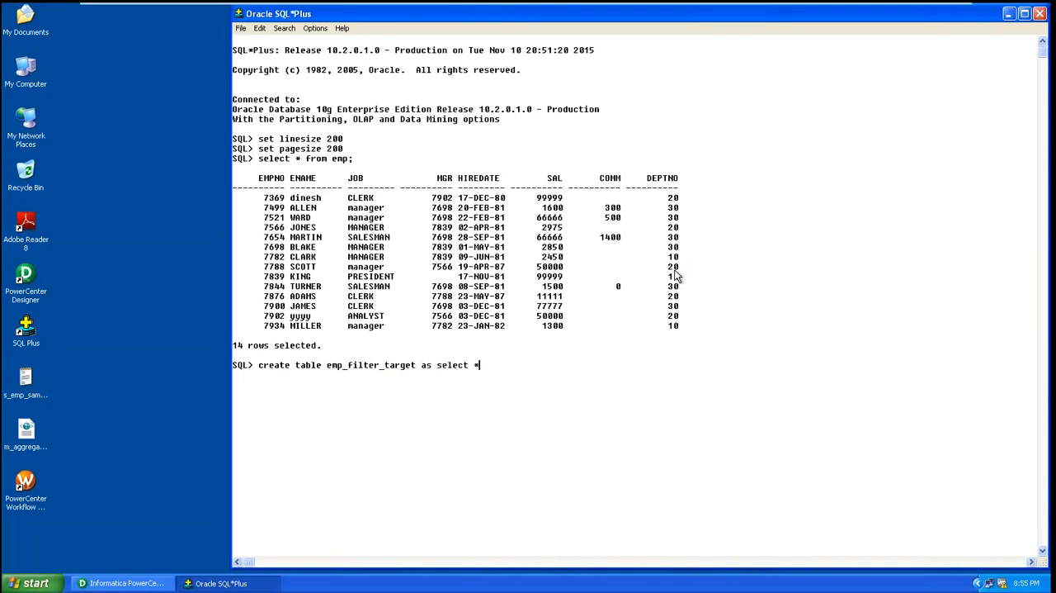
text( from emp where 1=2;)
key(Return)
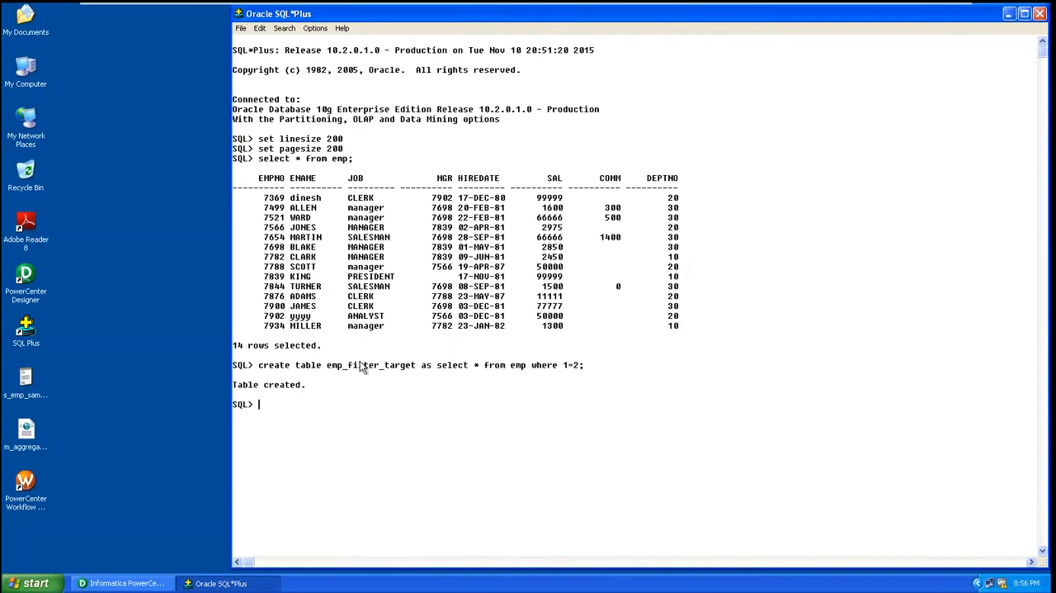
drag(328, 368, 415, 371)
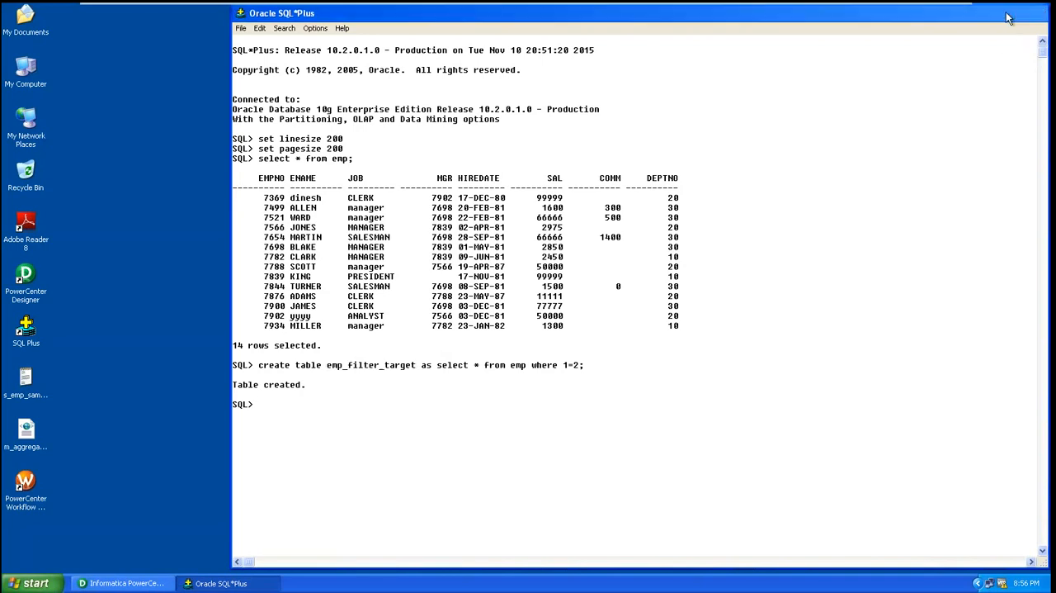
Switch to PowerCenter Designer, expand the DBconnection sources in the CLASS folder, select EMP and open the Source Analyzer
click(1009, 13)
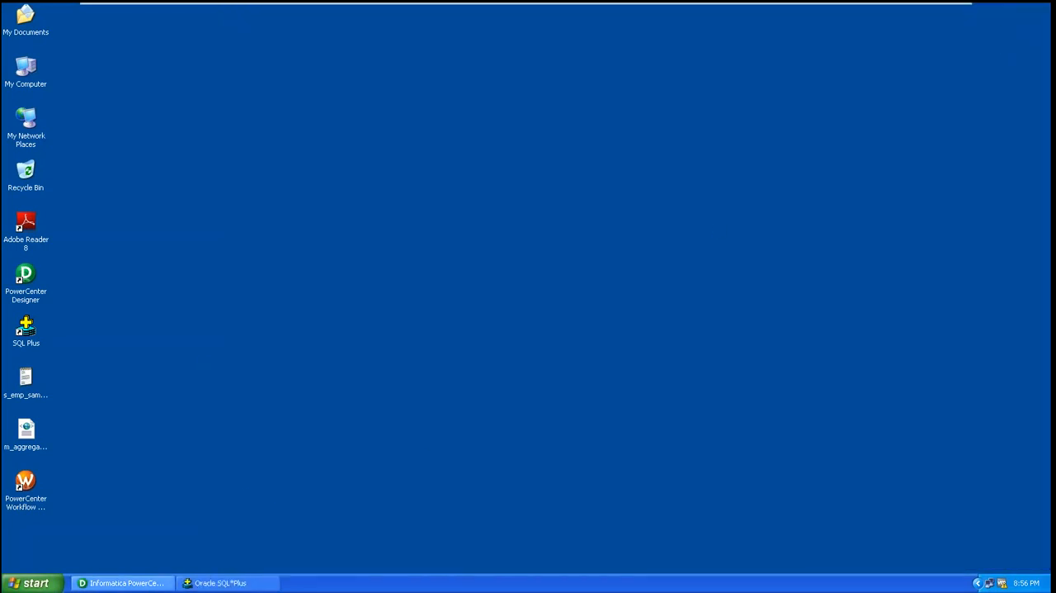
click(124, 583)
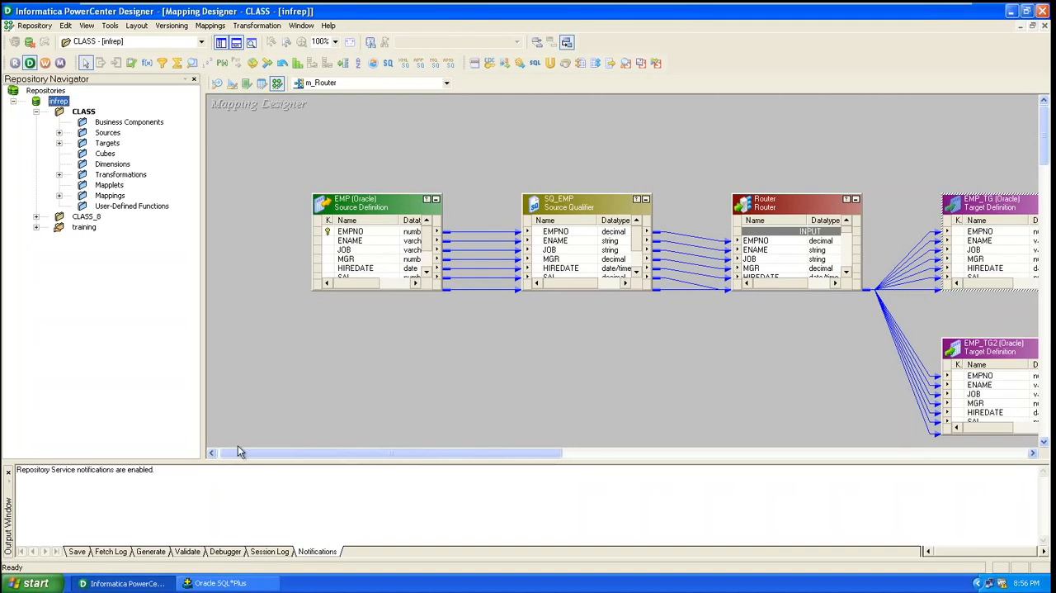
click(61, 132)
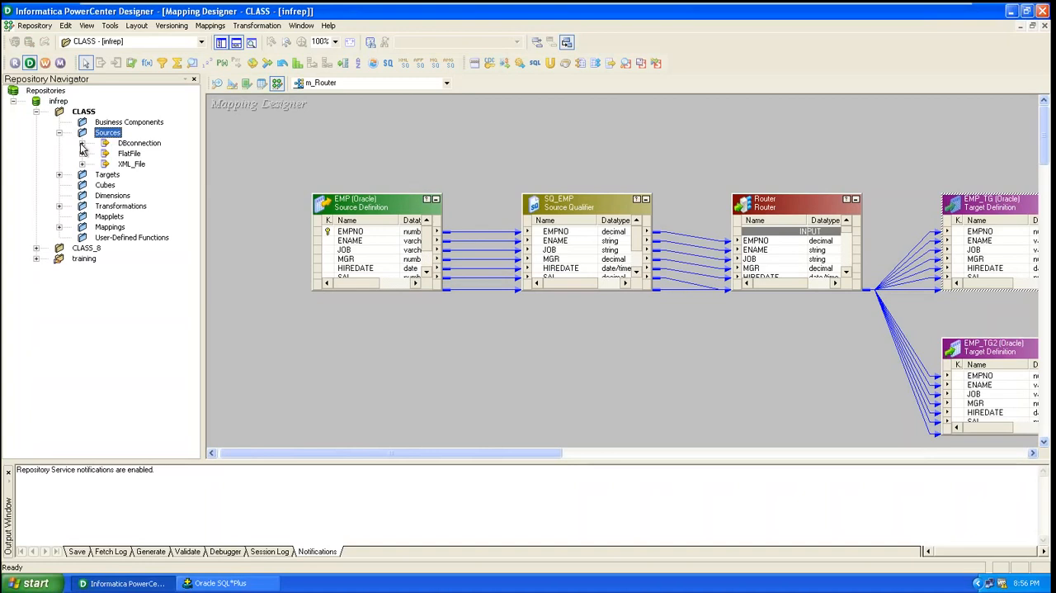
click(82, 143)
click(148, 164)
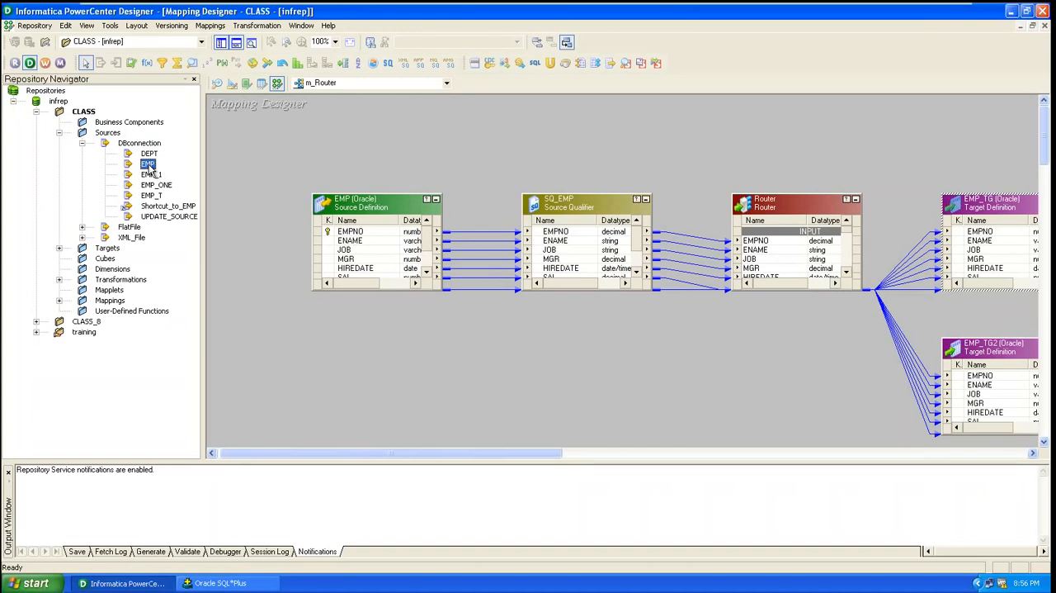
click(217, 84)
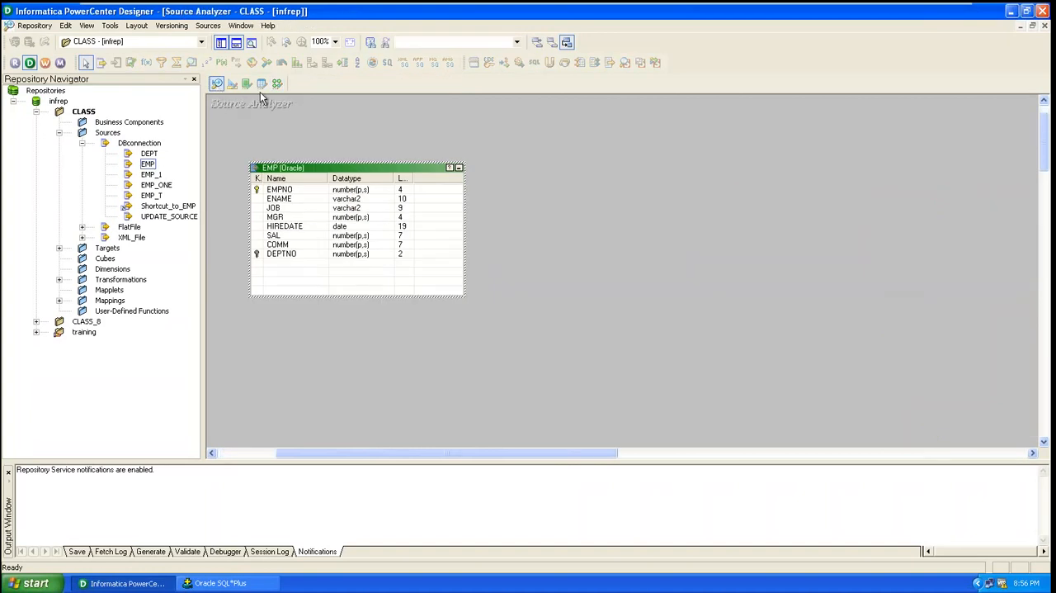
click(209, 27)
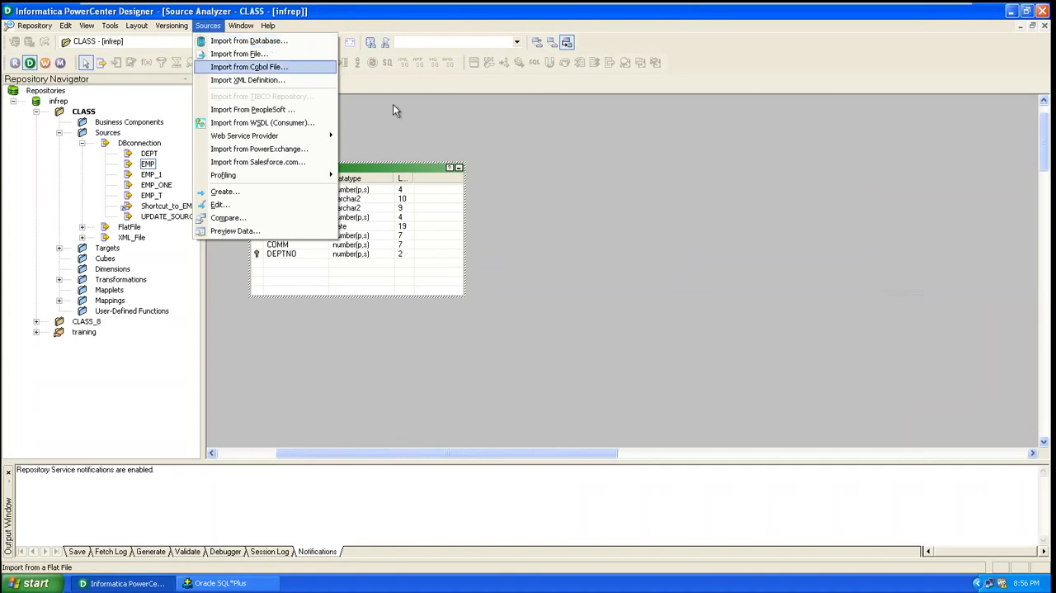
click(509, 140)
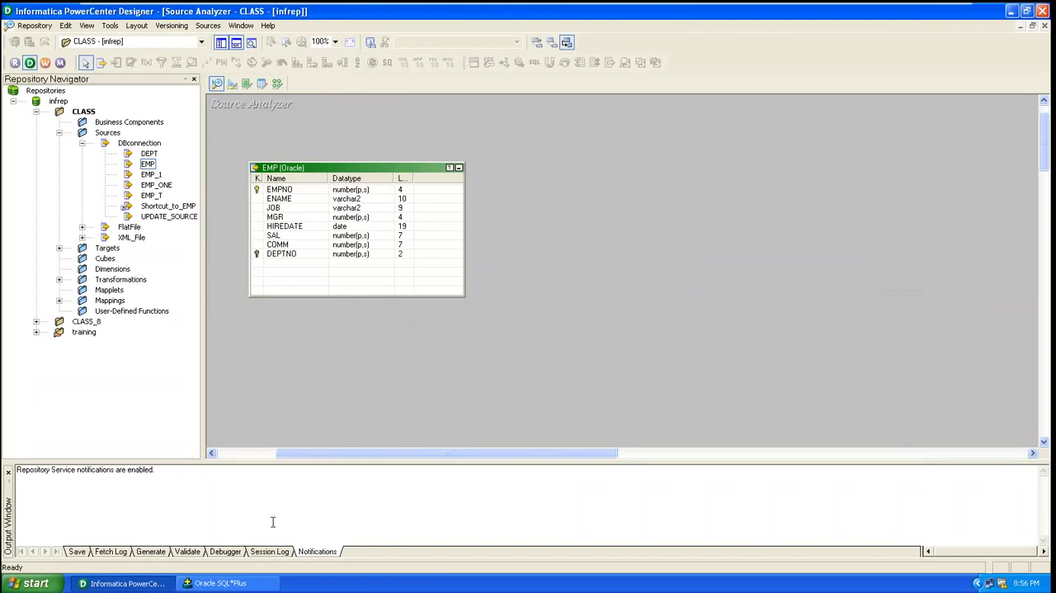
mouse_move(904, 4)
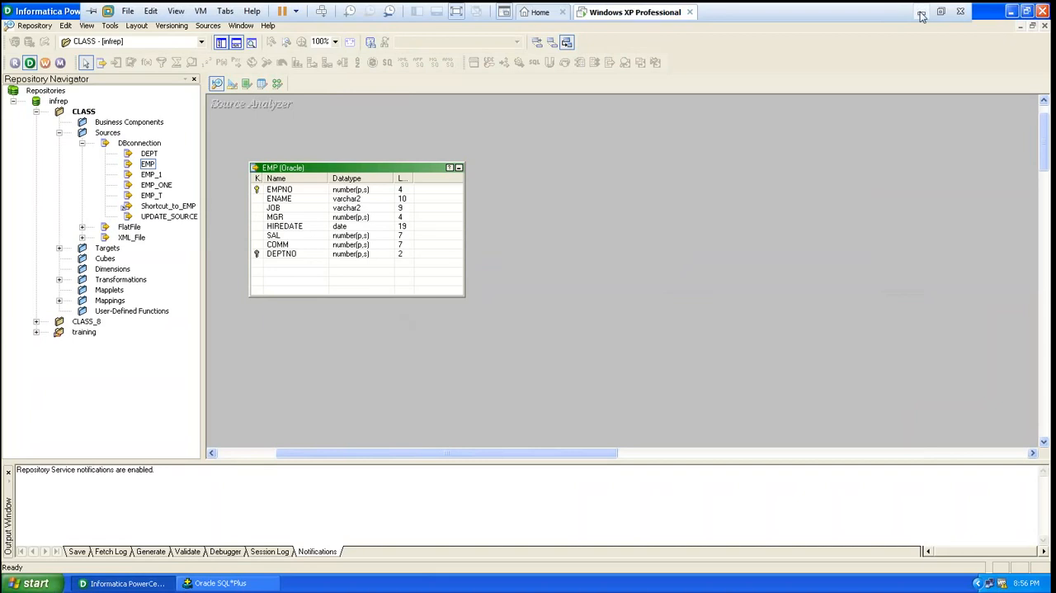
click(921, 14)
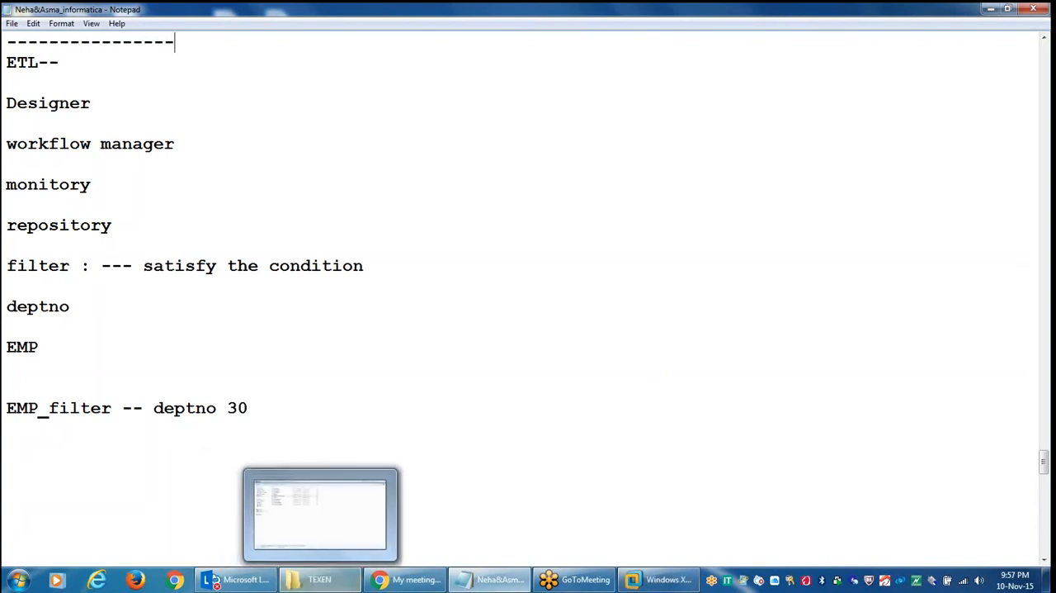
click(637, 582)
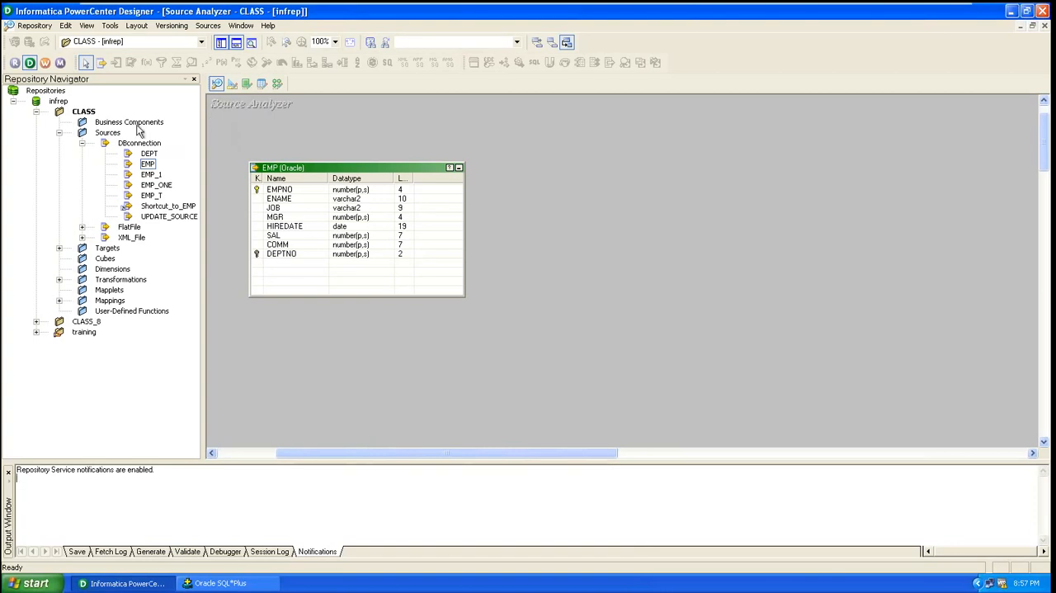
Bring the EMP source from DBconnection into the Source Analyzer and clear everything from the workspace
click(149, 169)
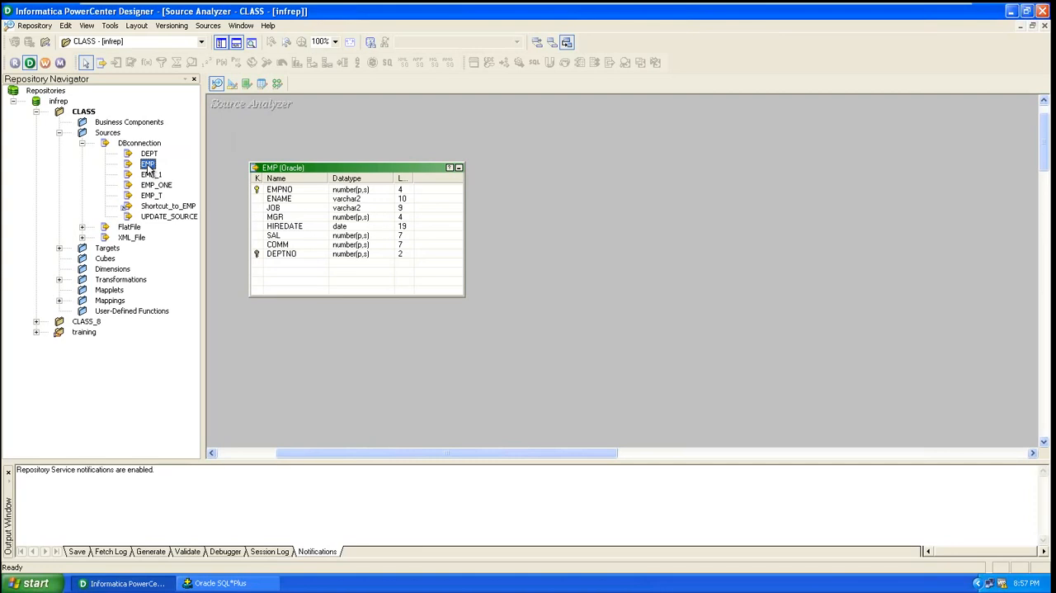
drag(149, 166, 294, 160)
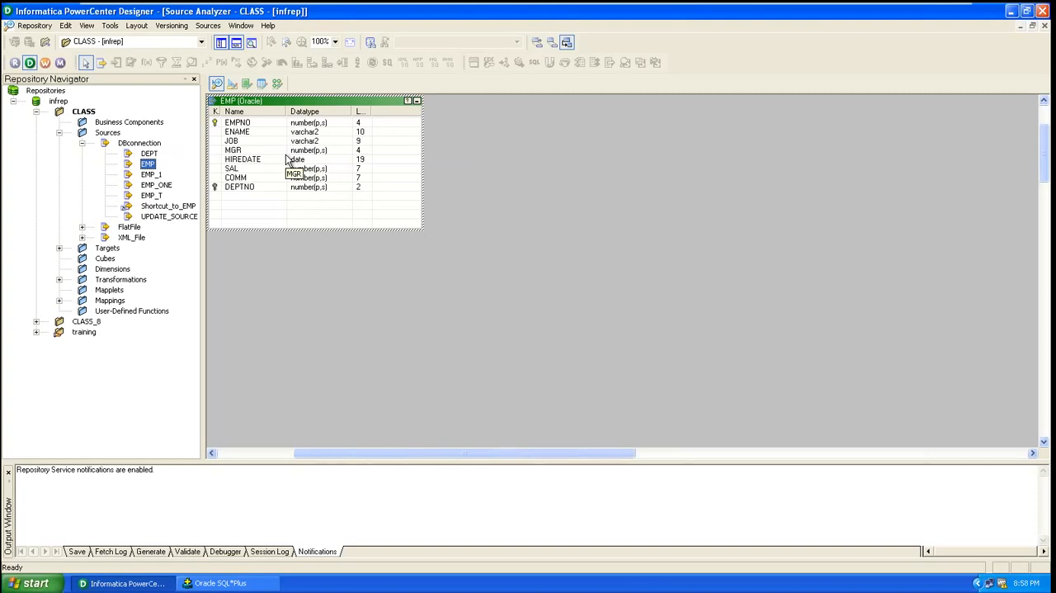
right_click(346, 255)
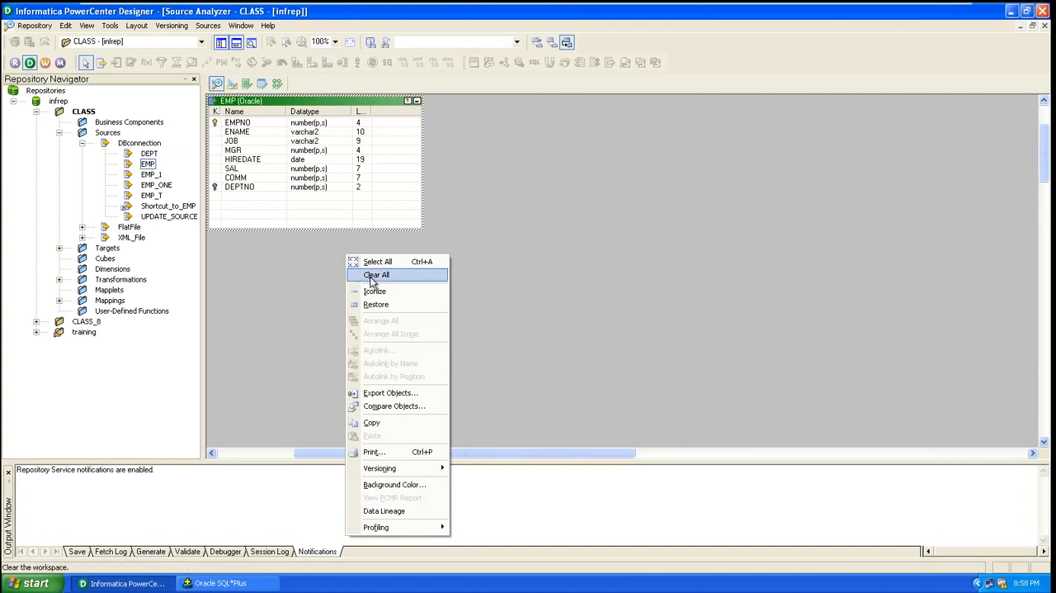
click(371, 278)
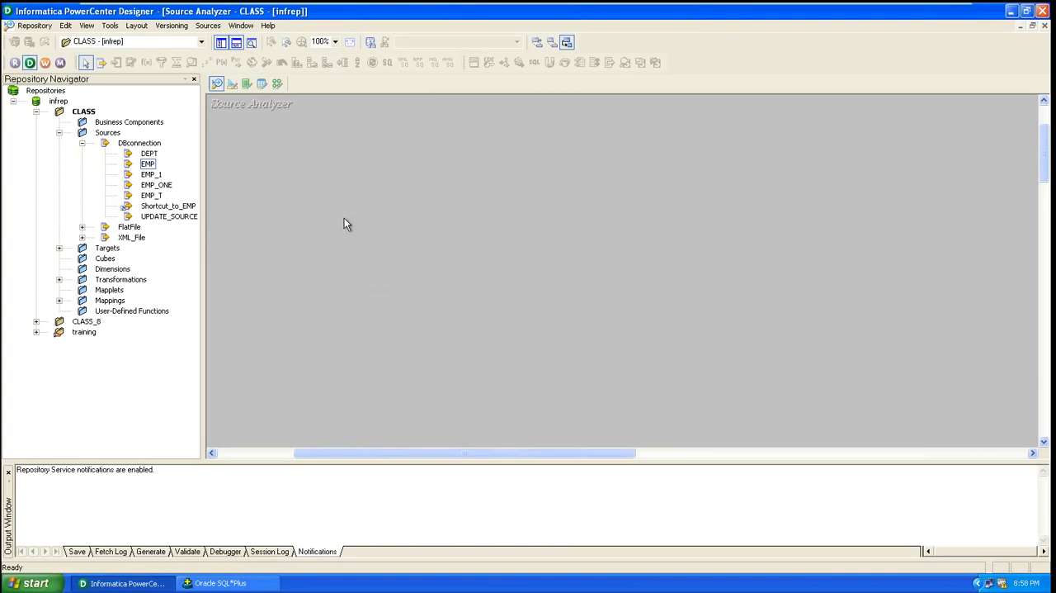
Start a source import from a database and connect to the DBconnection data source with the account password
click(209, 27)
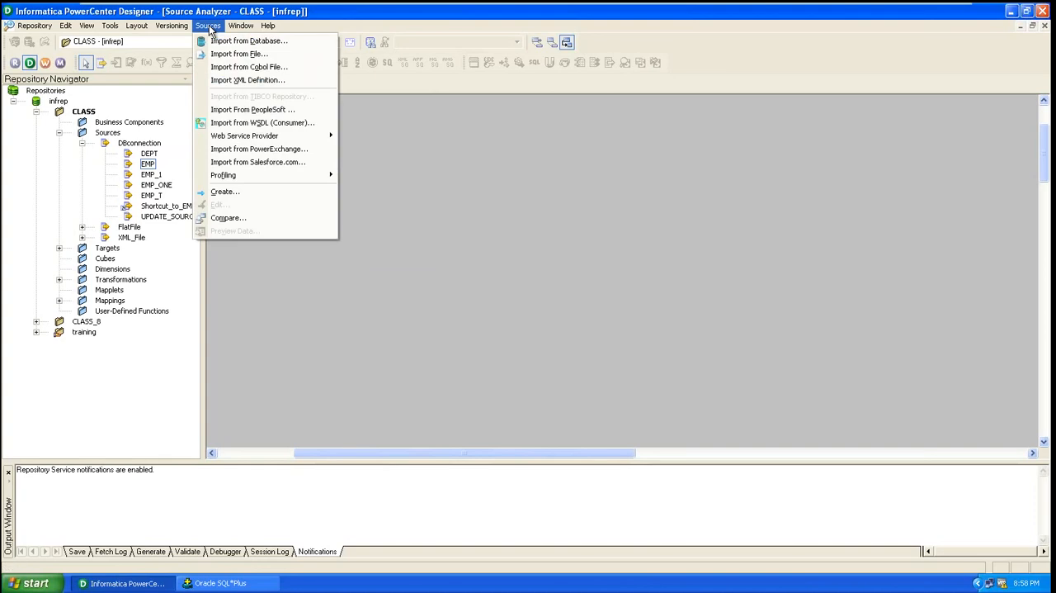
click(220, 42)
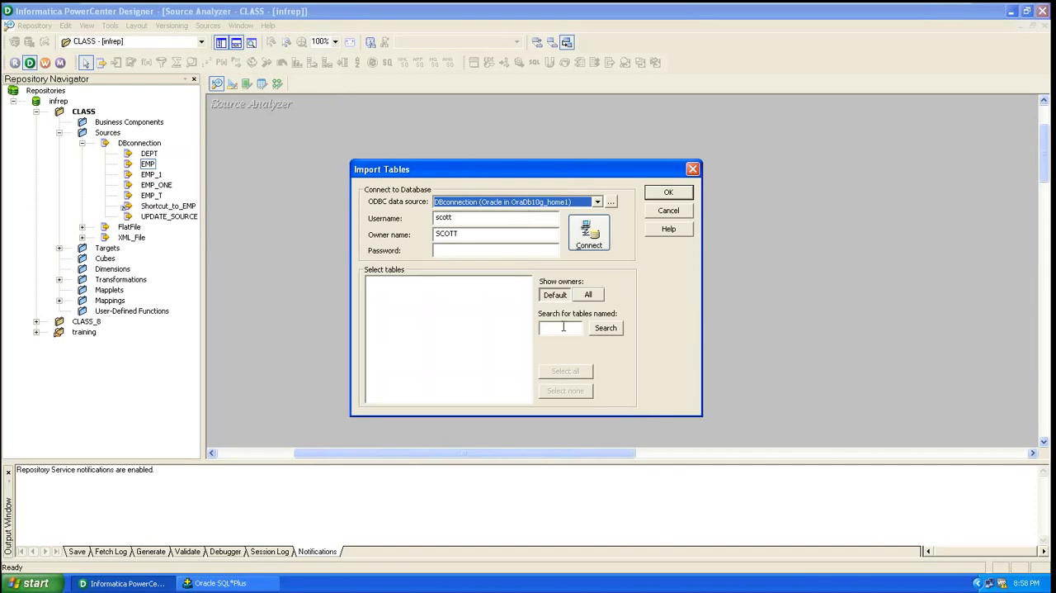
click(506, 249)
text(tiger)
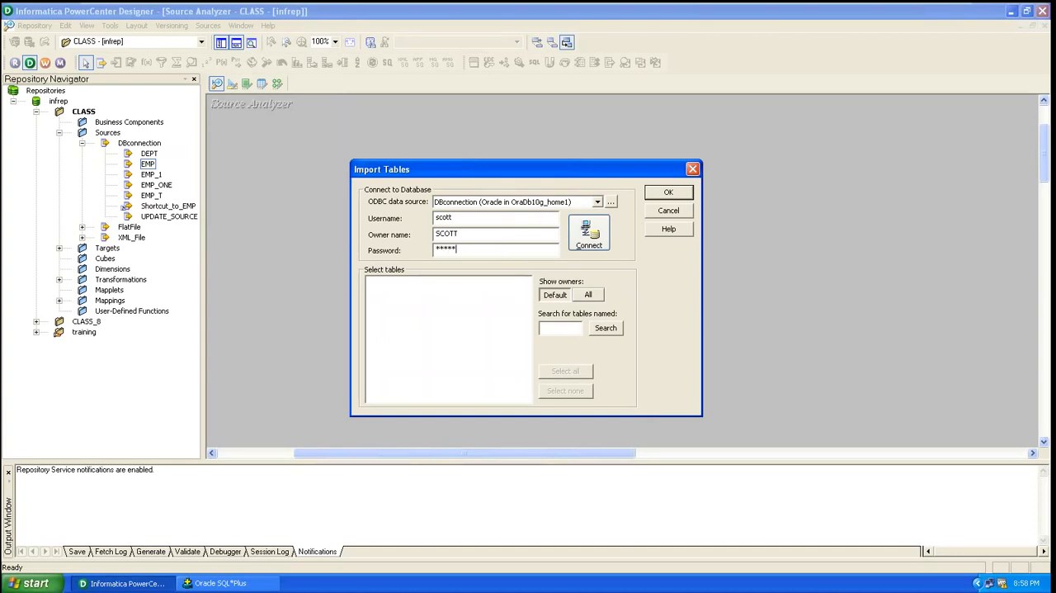
click(589, 234)
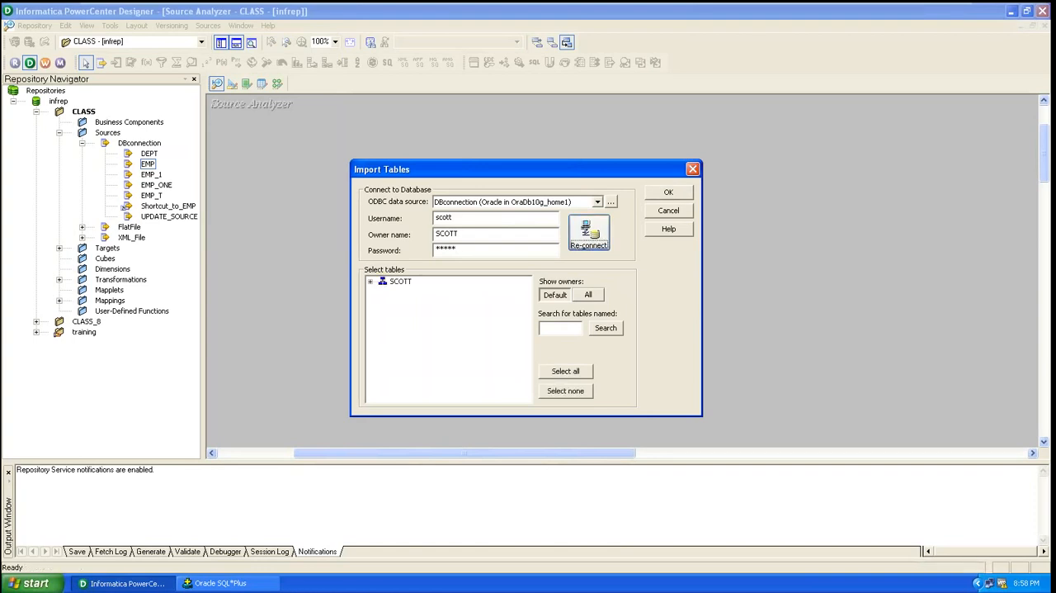
Select the EMP table under the SCOTT owner's tables and import it as a source
click(373, 282)
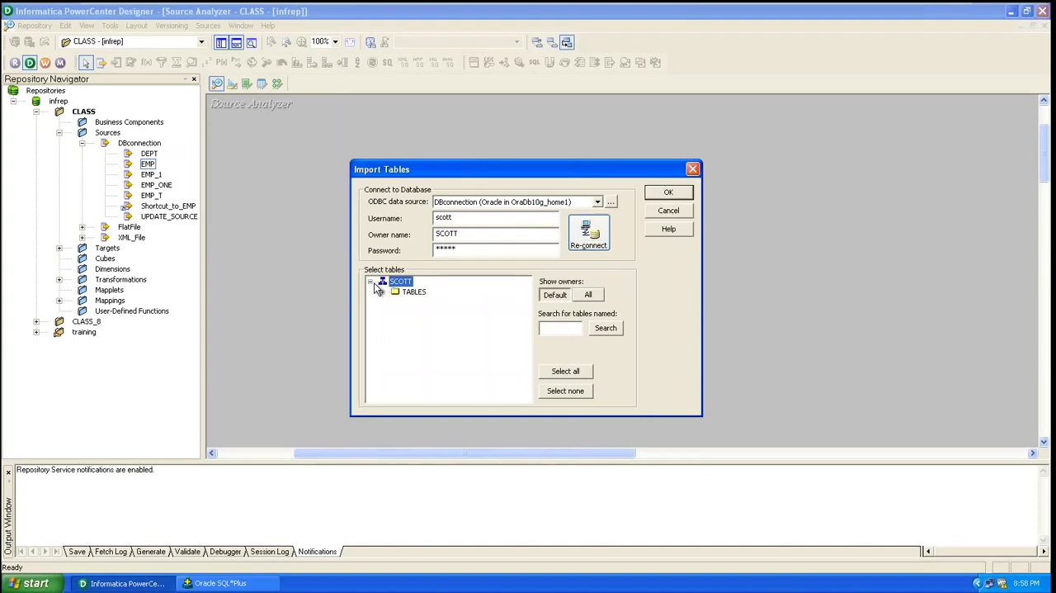
click(385, 292)
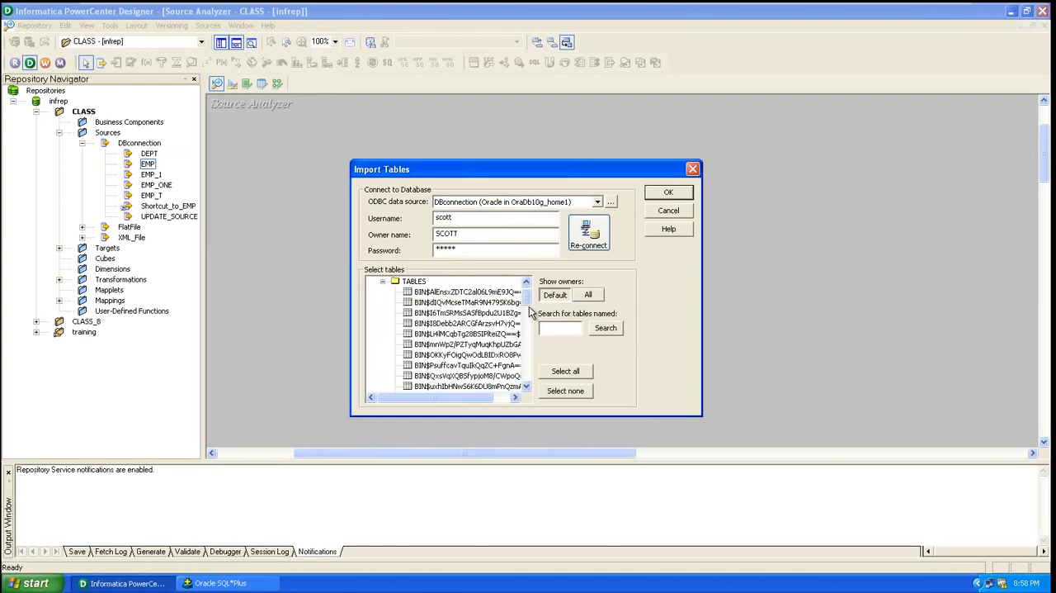
drag(527, 299, 530, 332)
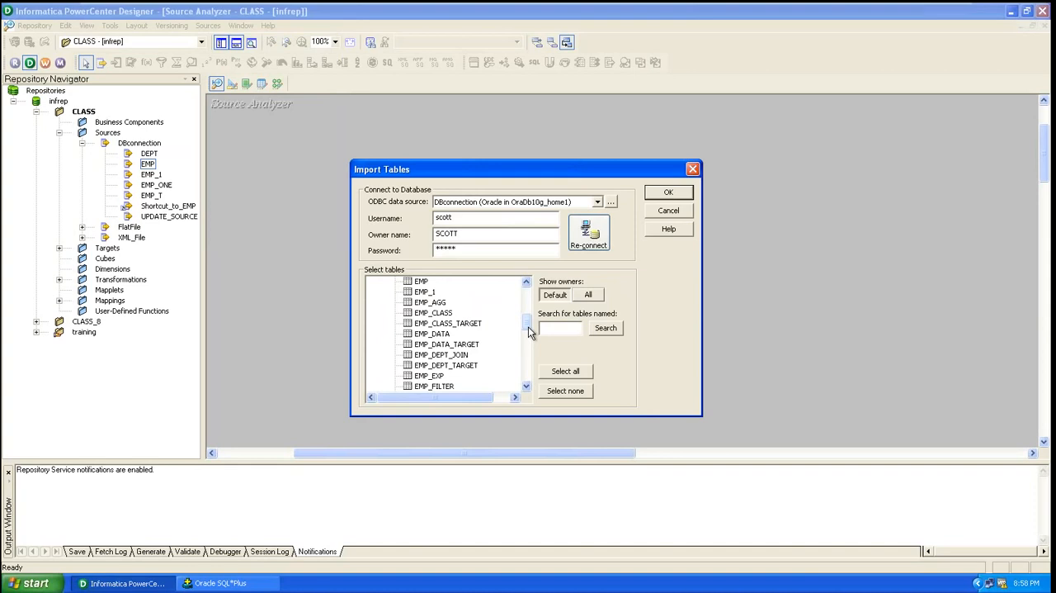
click(421, 282)
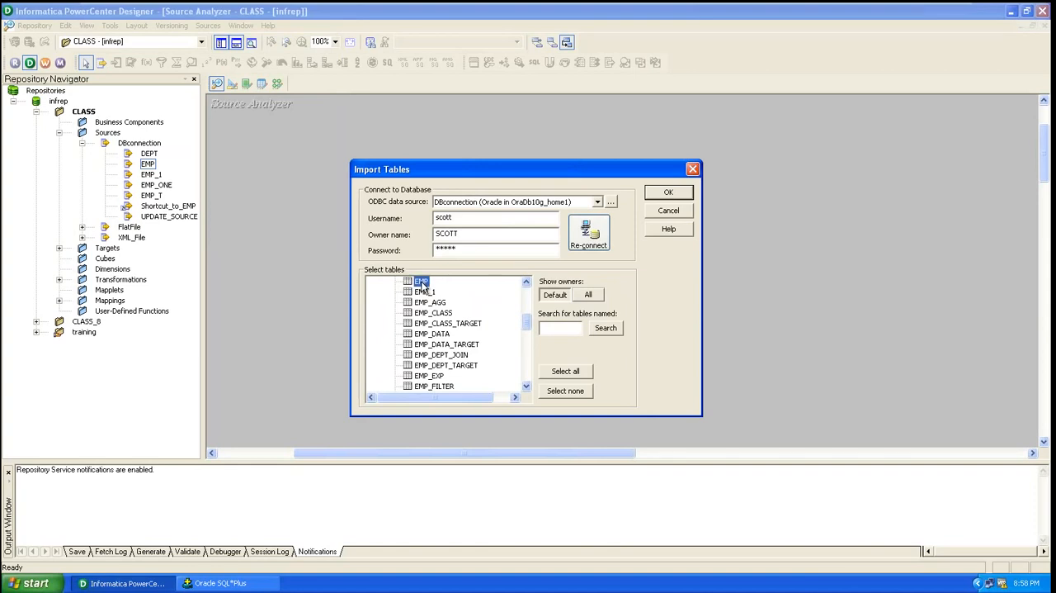
click(588, 372)
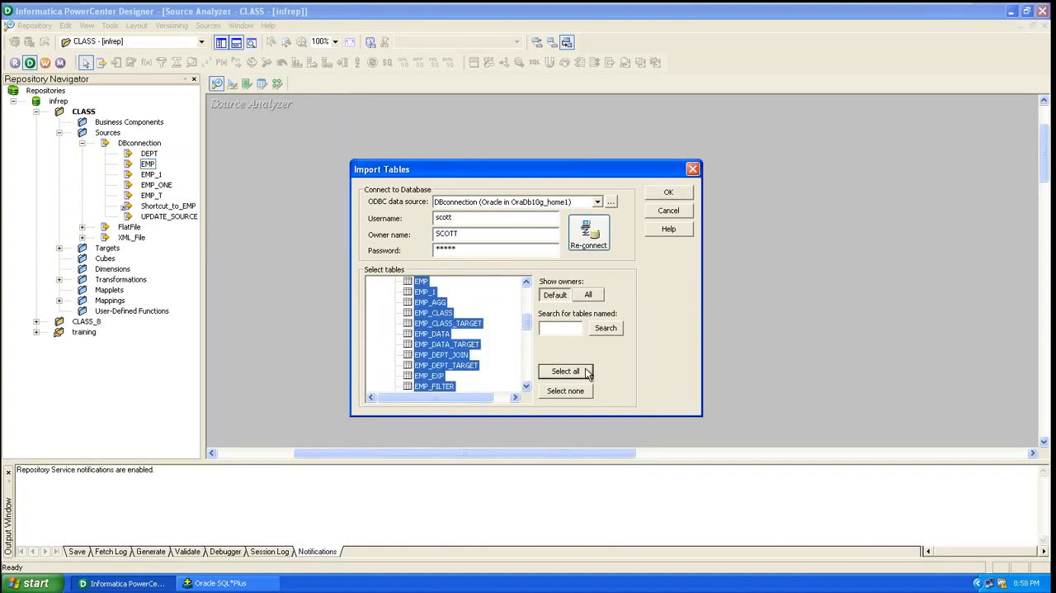
click(421, 284)
click(670, 193)
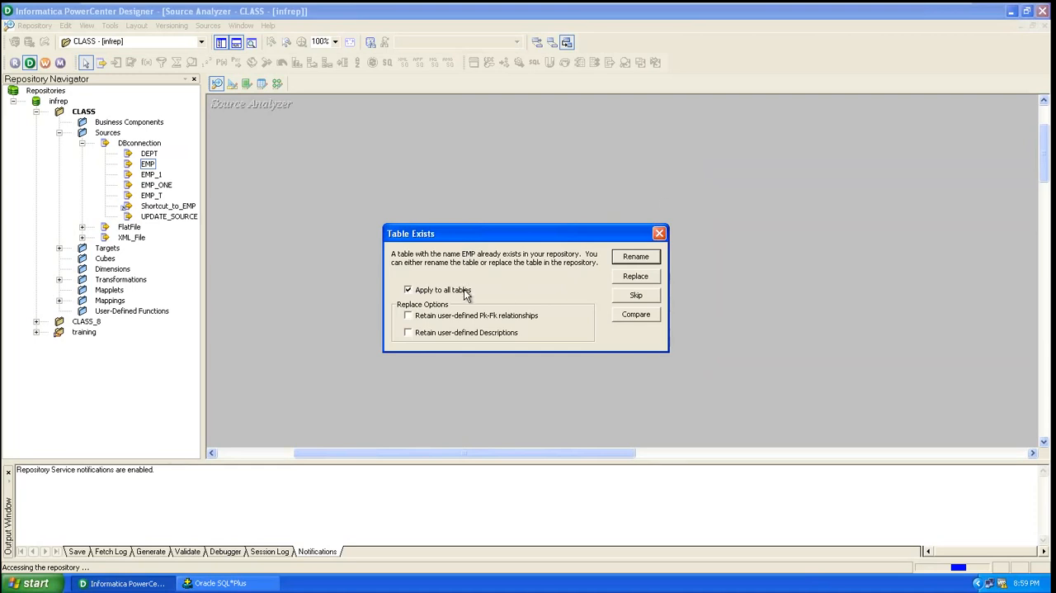
Replace the existing EMP source definition in the repository with the imported one and save the repository
click(634, 276)
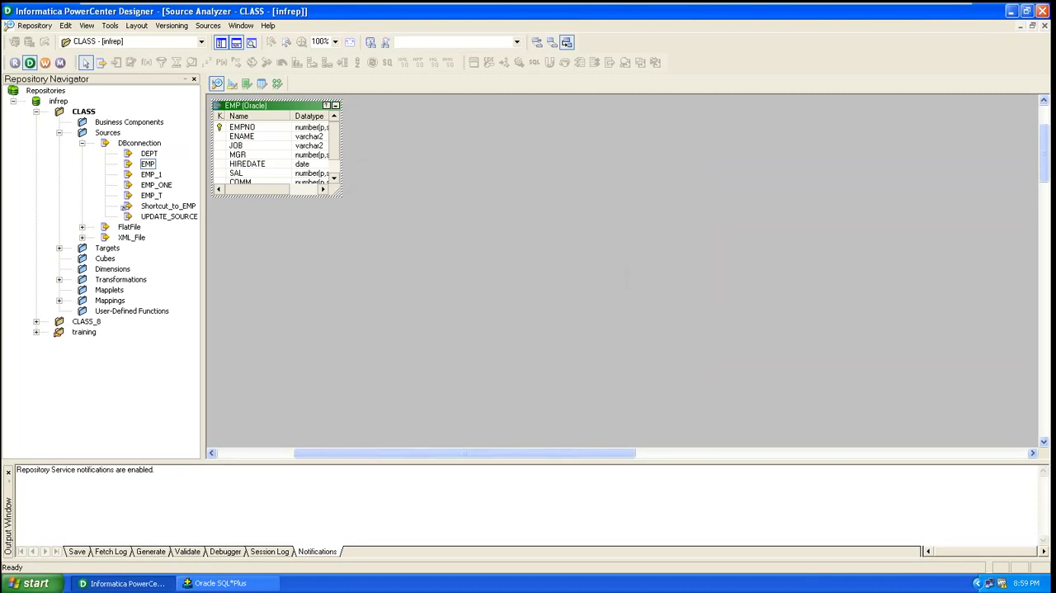
right_click(349, 205)
click(311, 274)
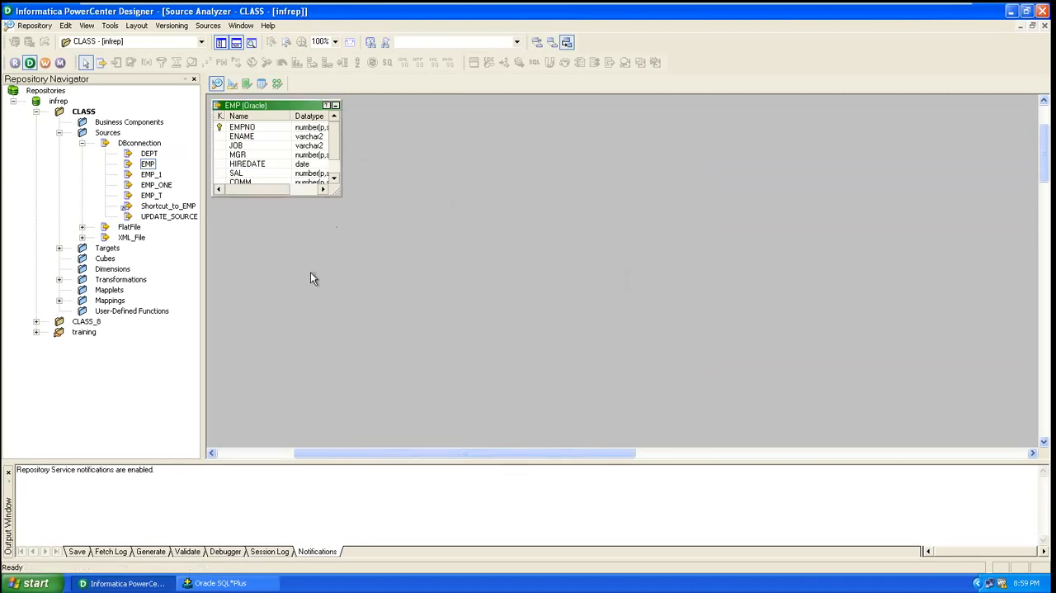
key(ctrl+s)
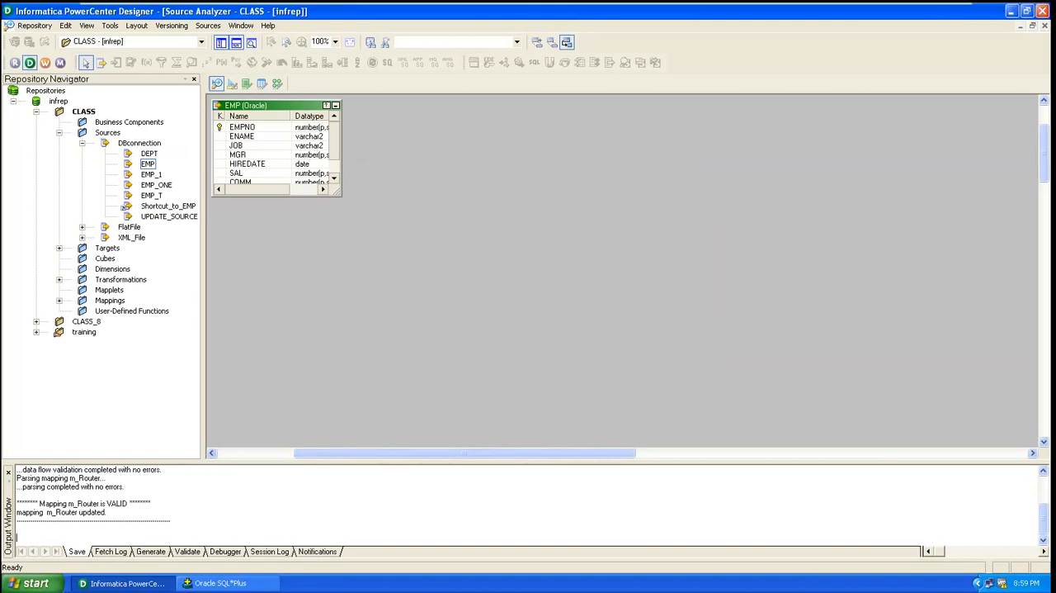
Open the Target Designer and clear all target definitions from its workspace
click(233, 86)
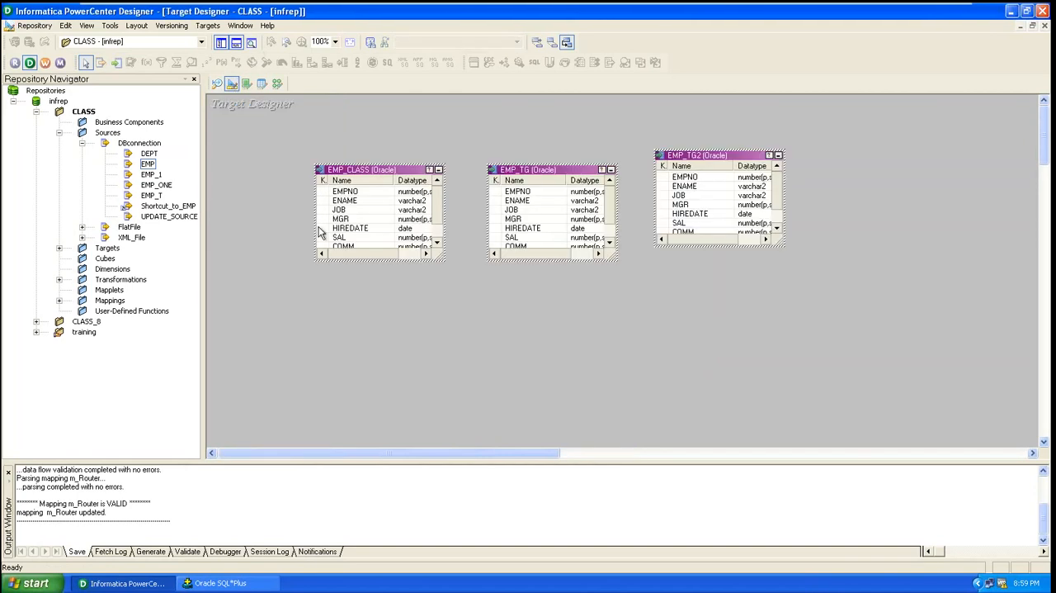
right_click(286, 231)
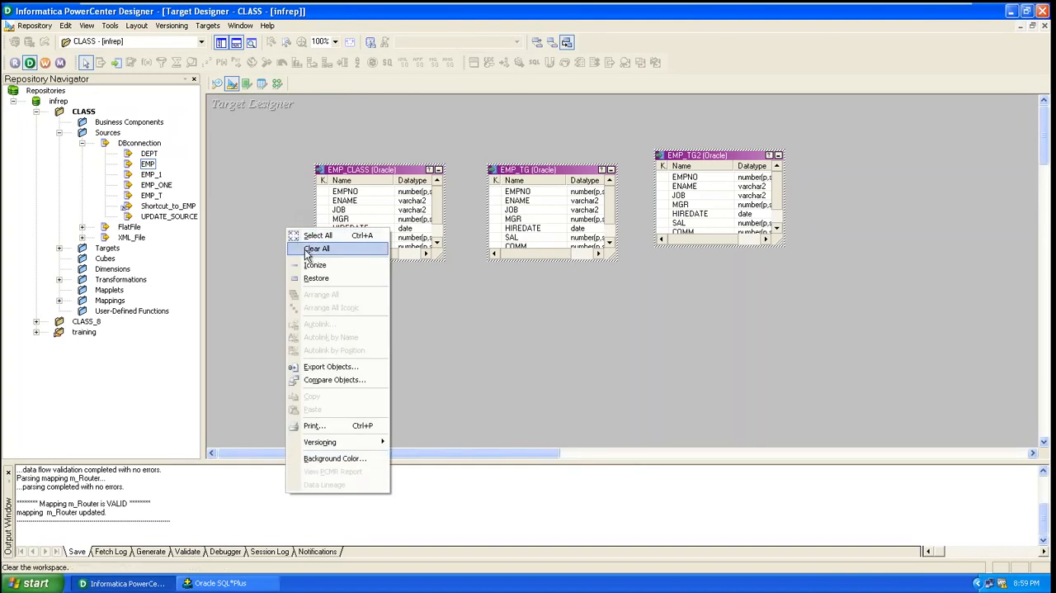
click(305, 250)
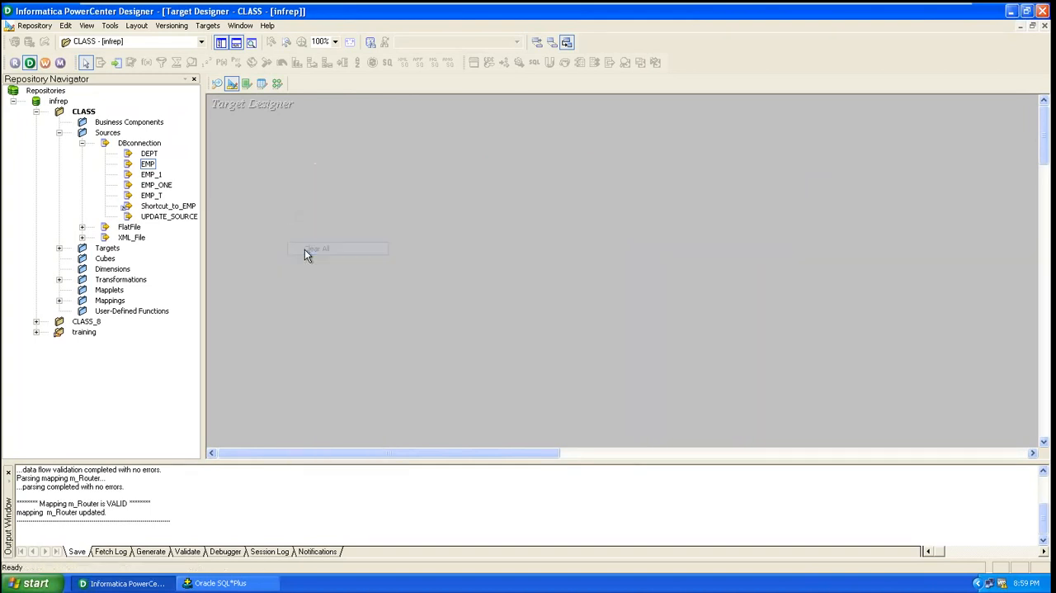
Start a target import from a database and connect to the DBconnection data source with the account password
click(207, 26)
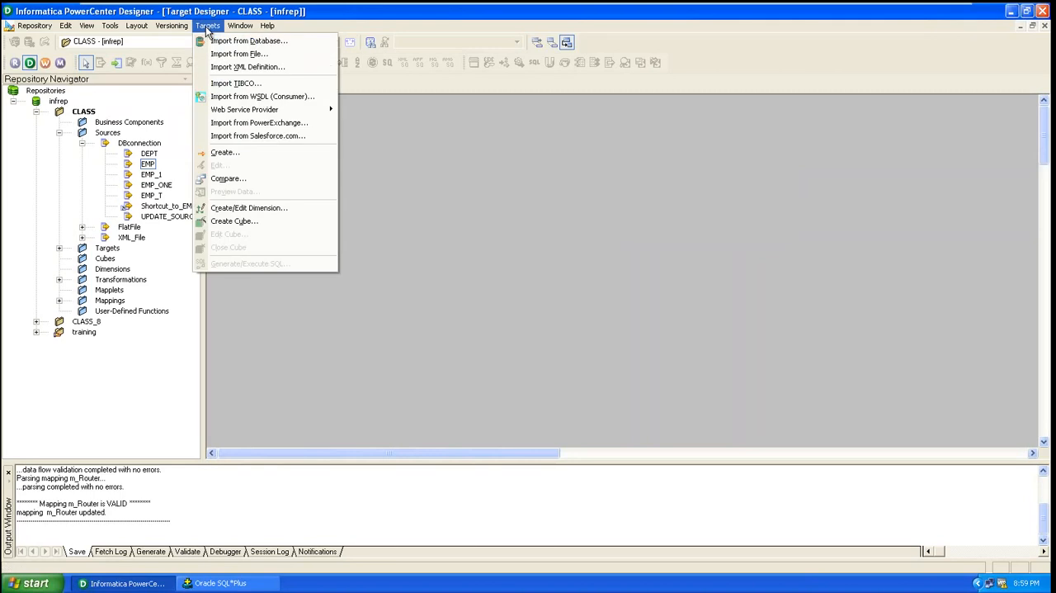
click(220, 43)
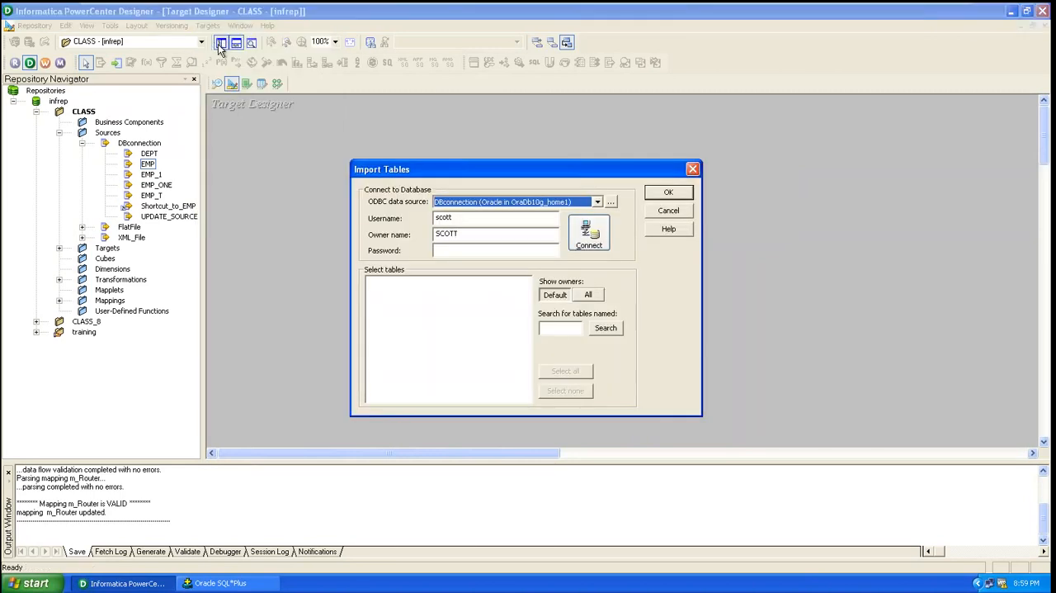
click(452, 252)
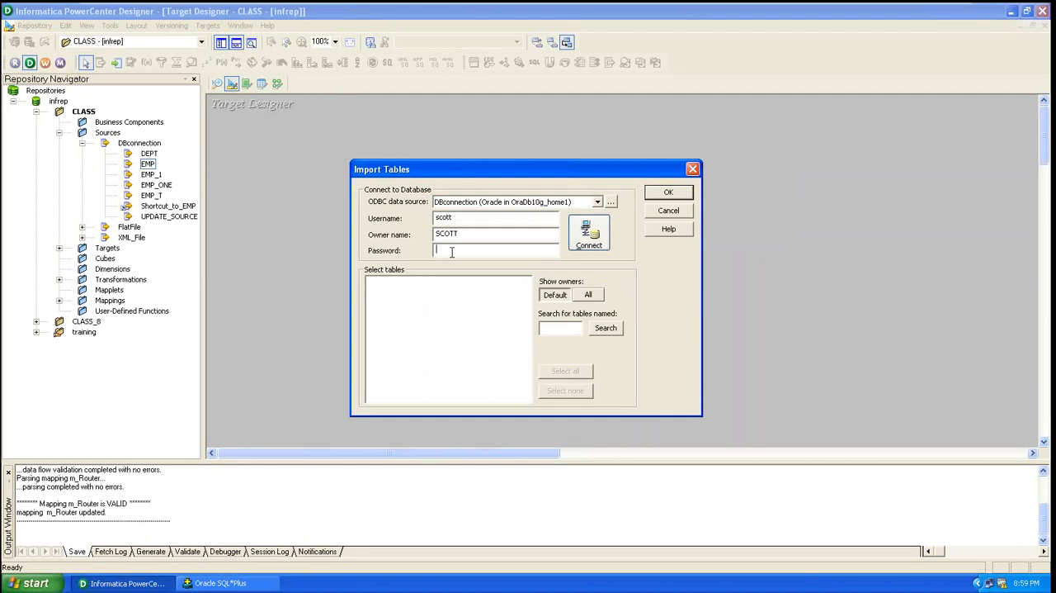
text(tiger)
click(586, 240)
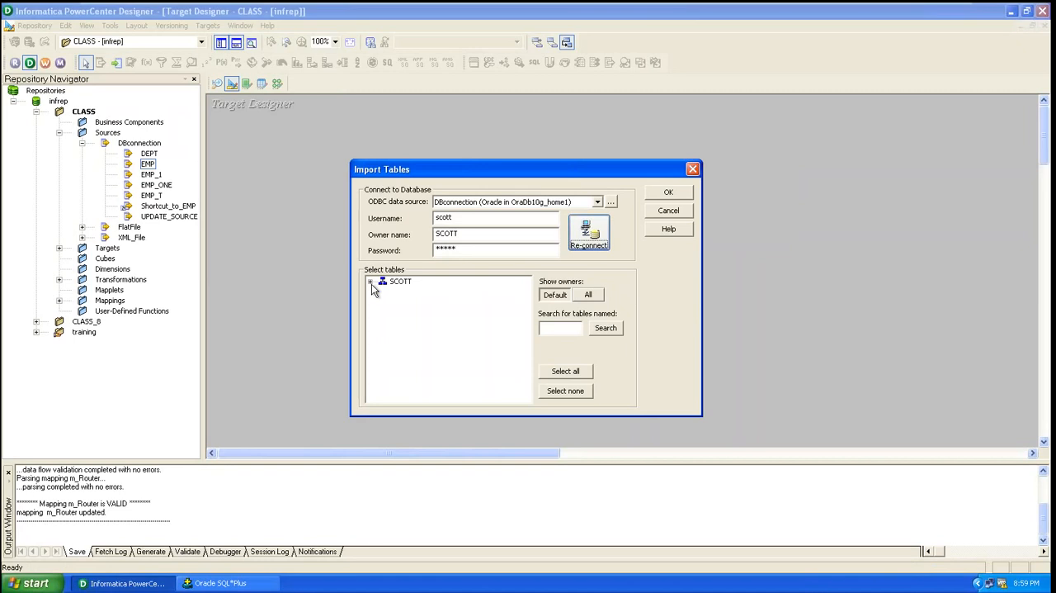
Import the EMP_FILTER_TARGET table from the SCOTT owner's tables as a target and save the repository
click(372, 284)
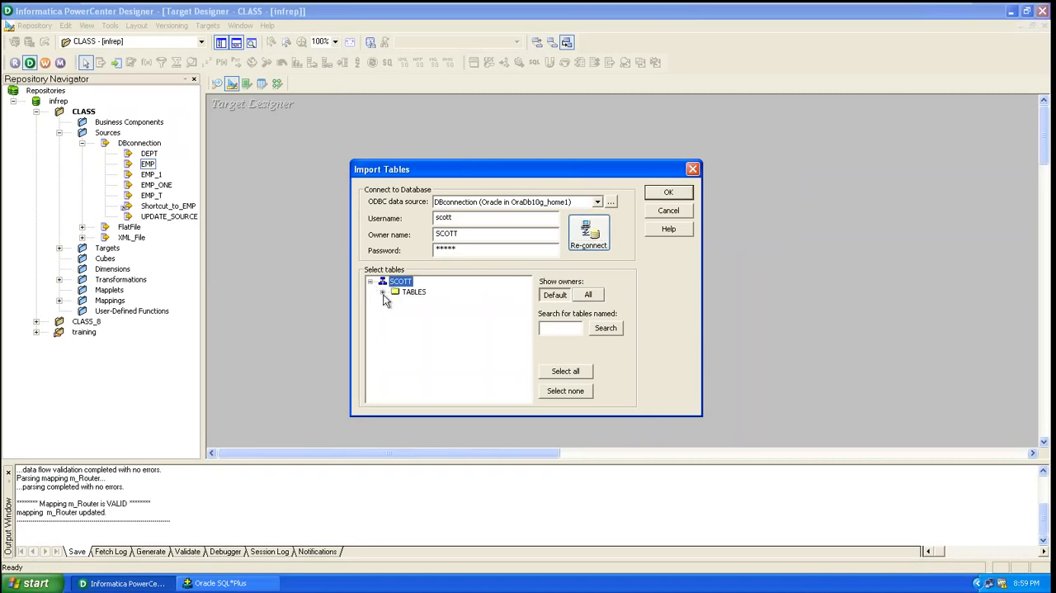
click(382, 292)
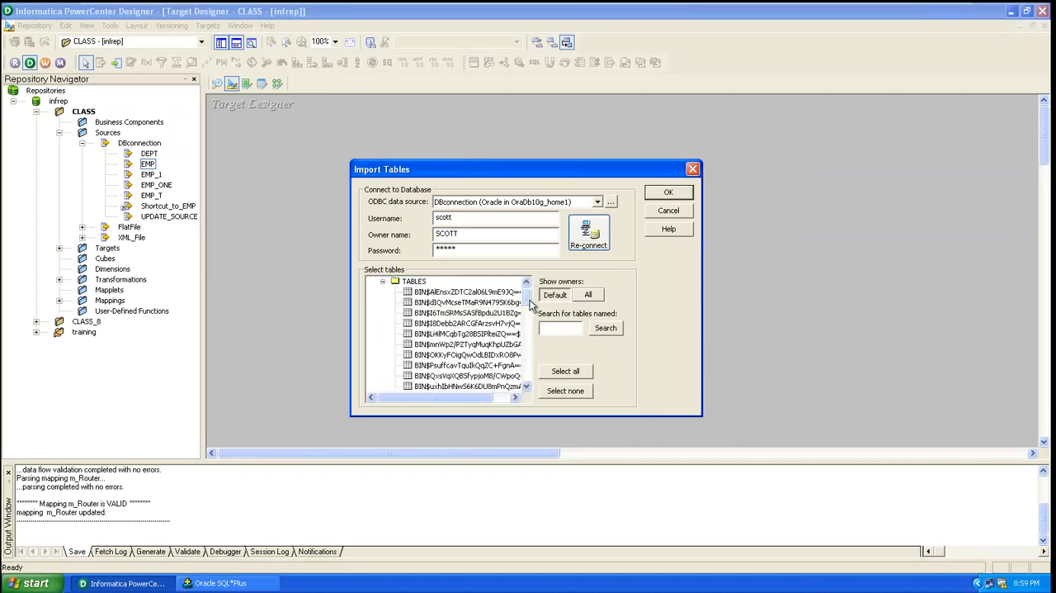
scroll(532, 305, up, 1)
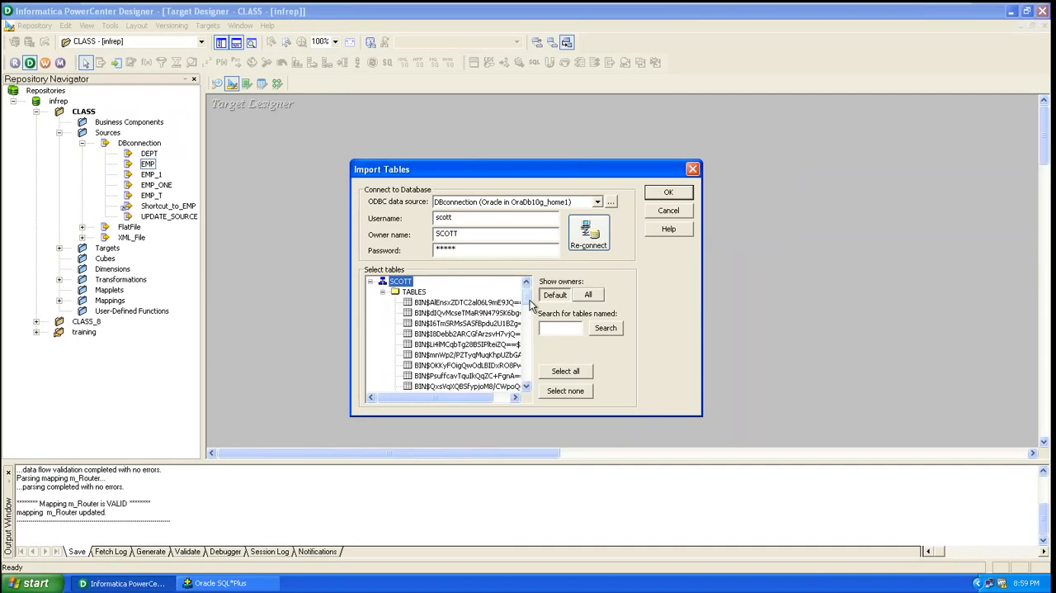
click(526, 386)
click(526, 385)
click(526, 386)
drag(527, 387, 527, 387)
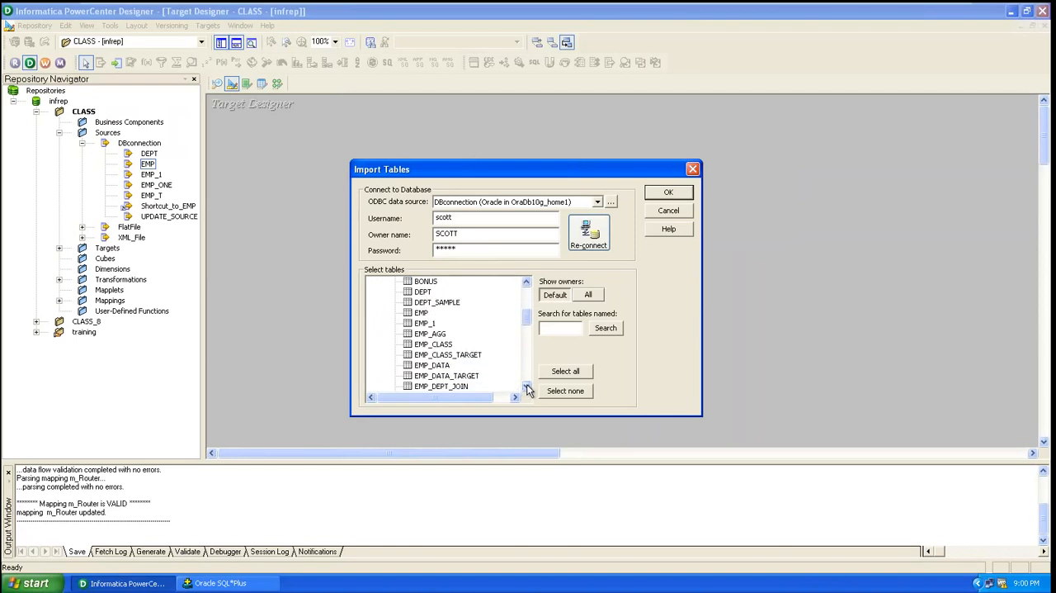
click(527, 386)
click(527, 386)
click(527, 387)
click(527, 386)
click(526, 387)
click(527, 386)
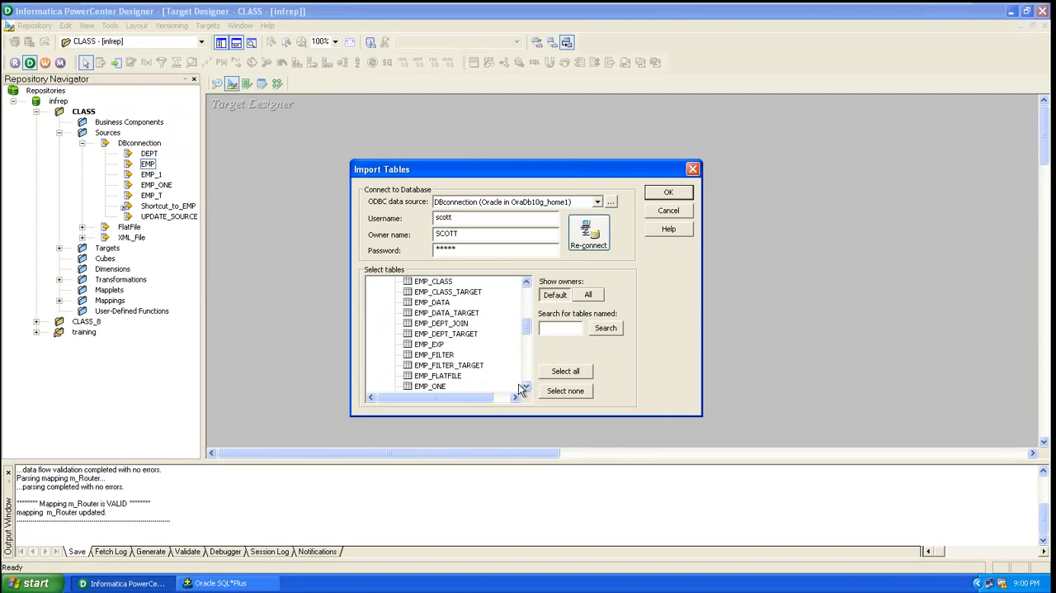
click(426, 366)
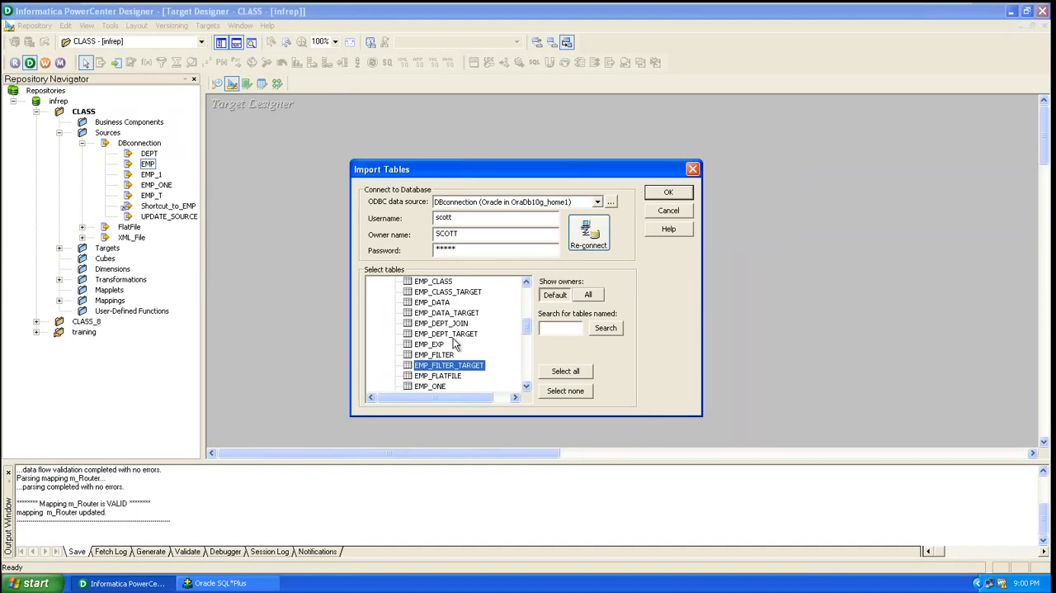
click(668, 191)
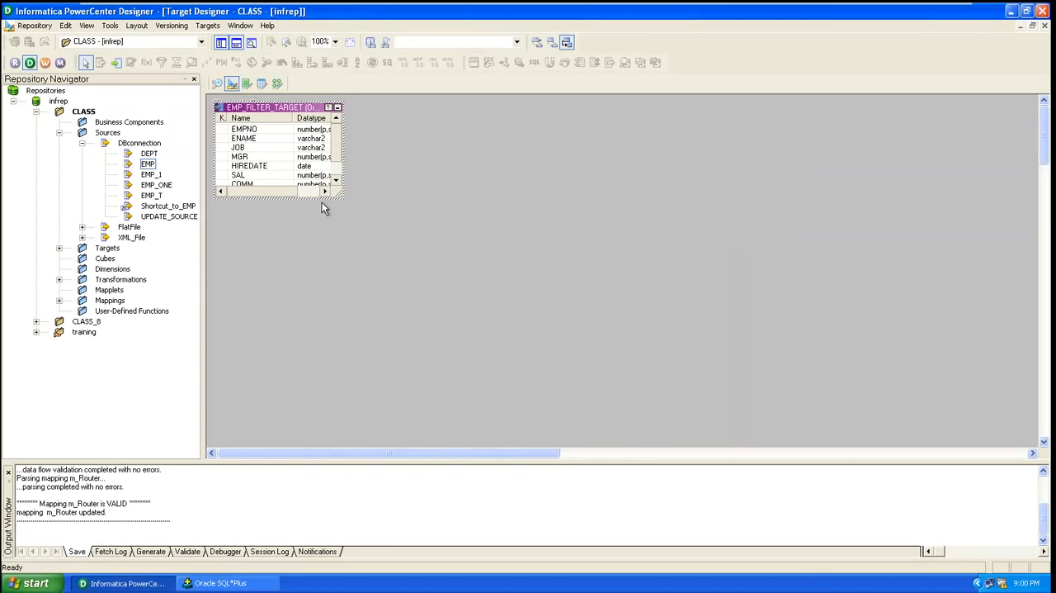
key(ctrl+s)
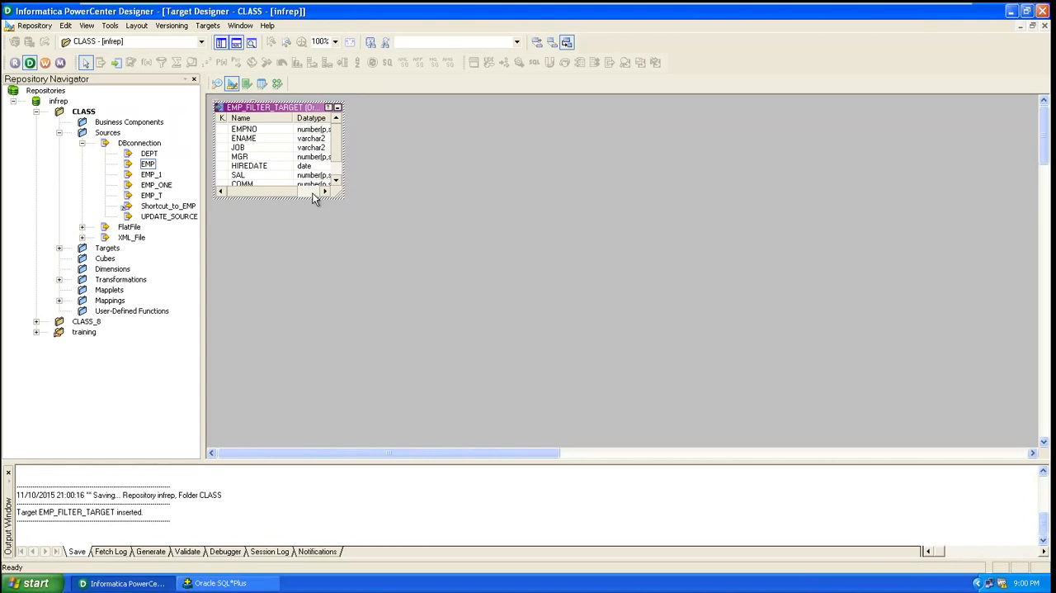
Open the Mapping Designer, expand the CLASS folder's Mappings and close the m_Router mapping
click(277, 85)
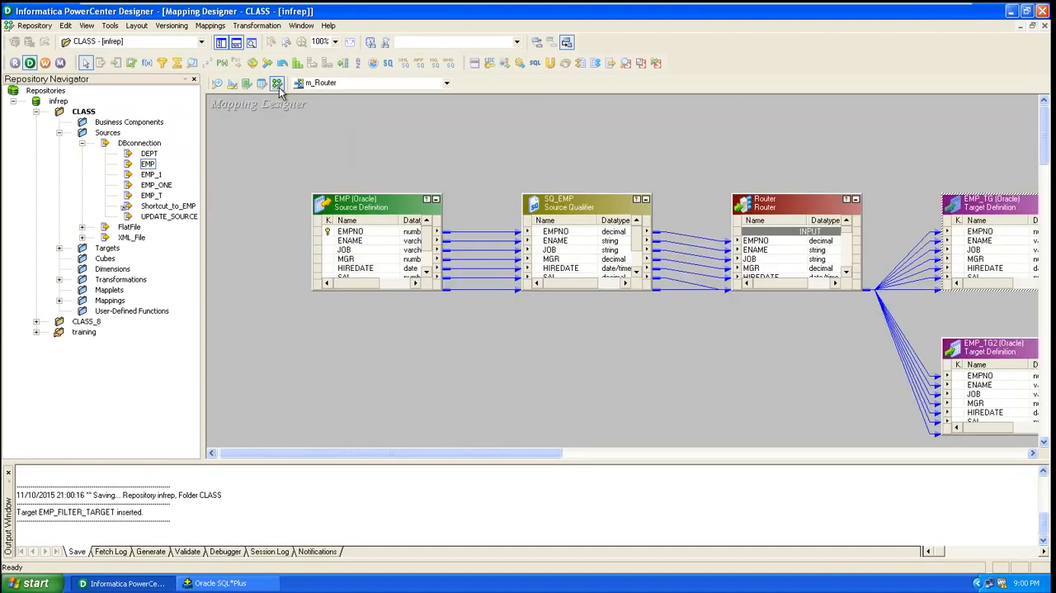
right_click(270, 127)
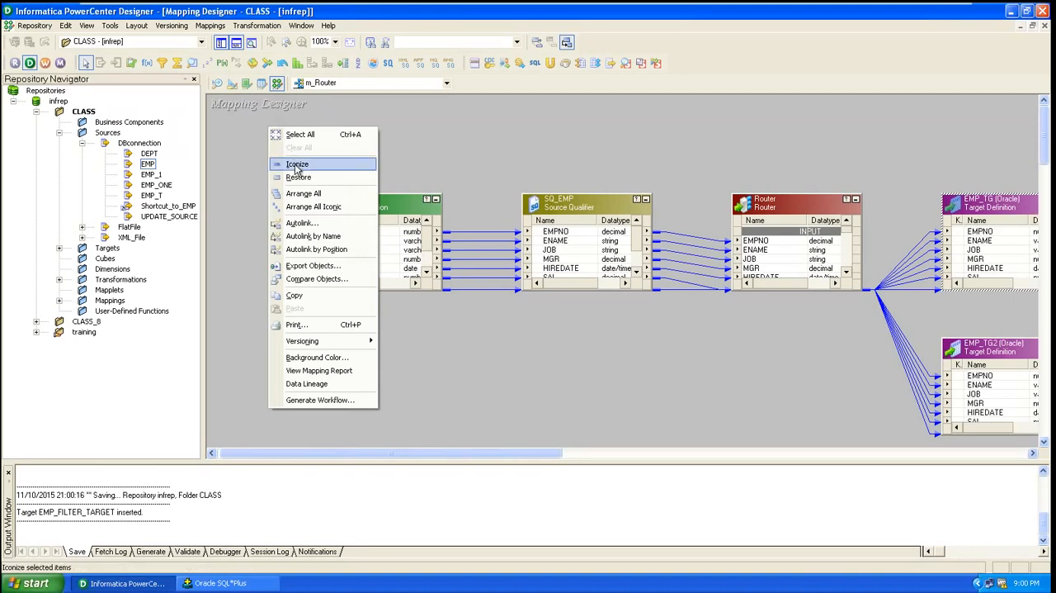
click(253, 149)
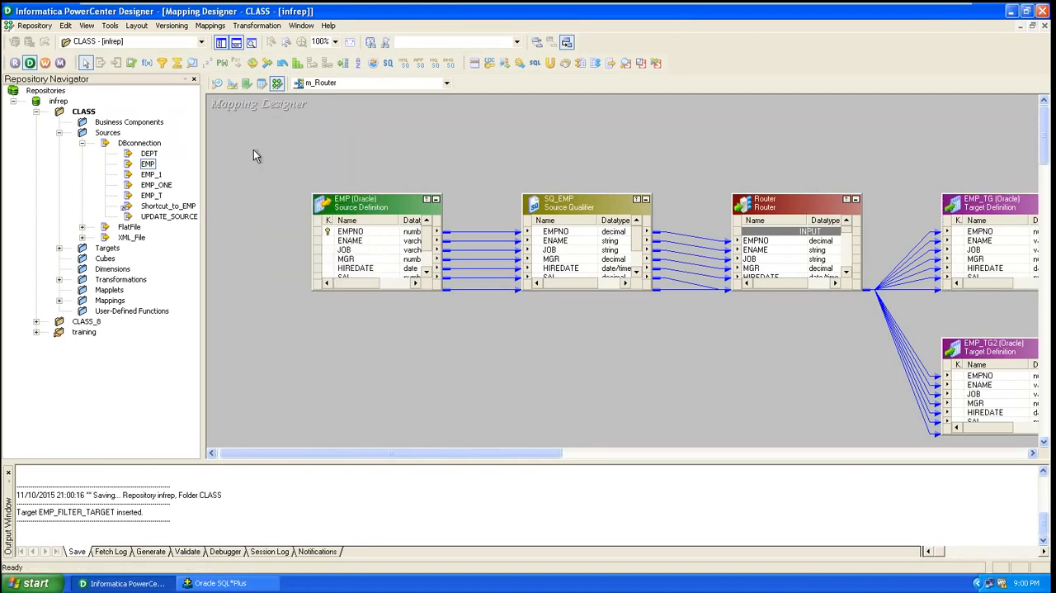
click(60, 302)
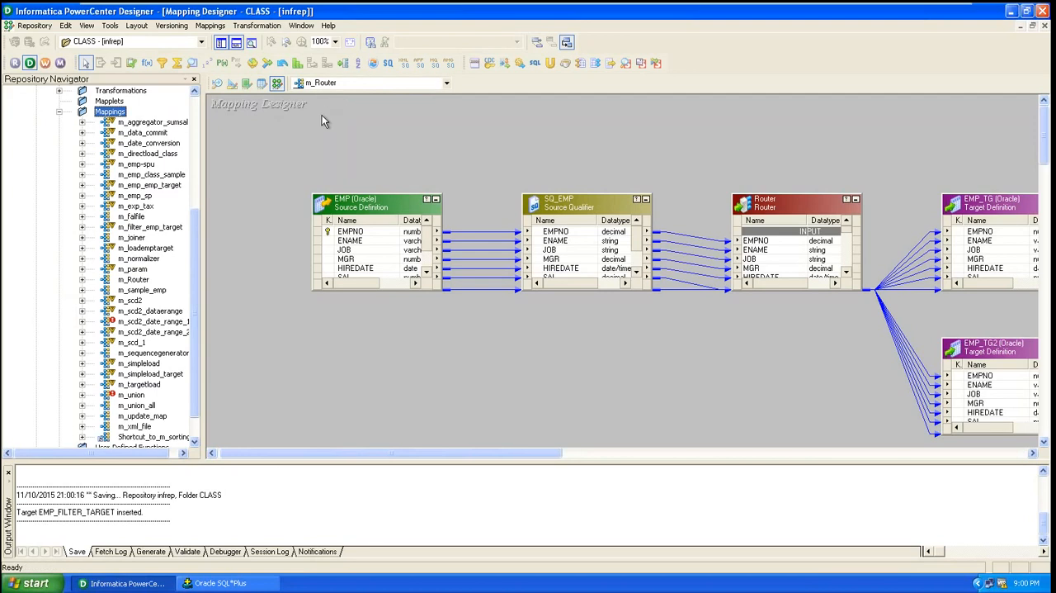
click(208, 26)
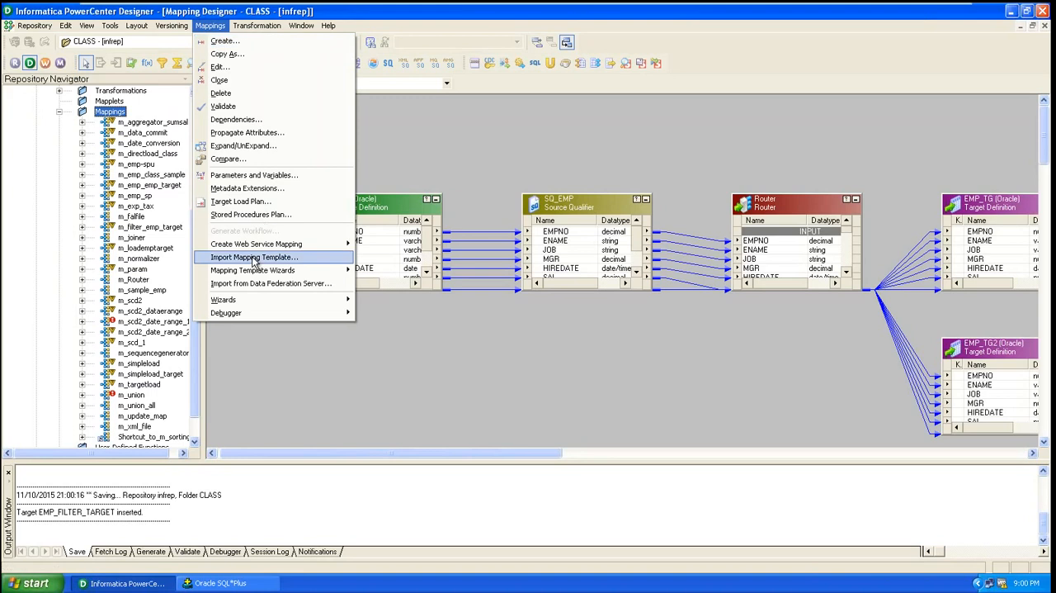
click(220, 80)
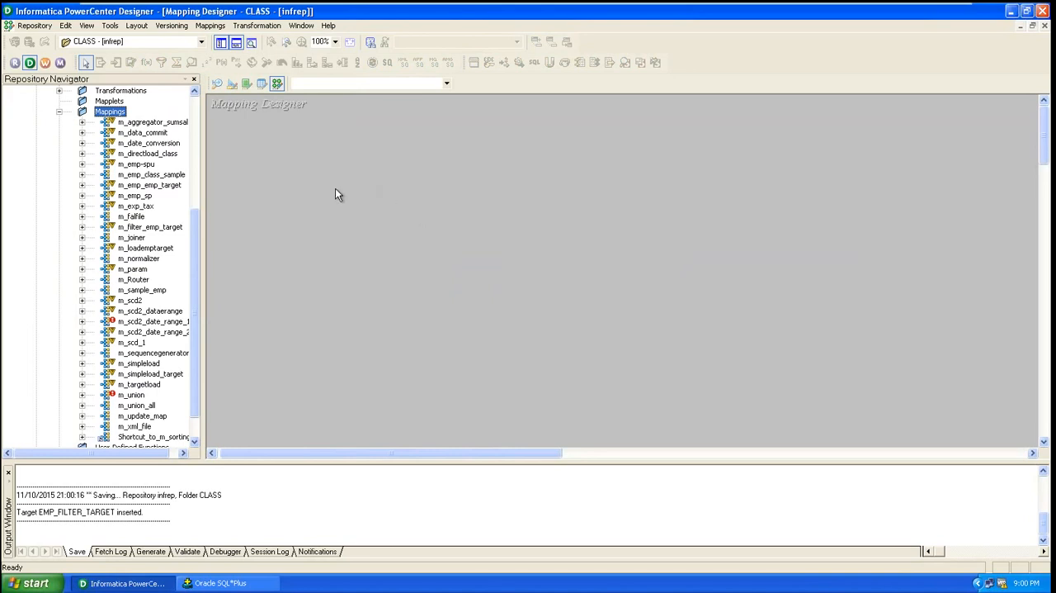
Create a new mapping named m_emp_filter
drag(197, 214, 196, 162)
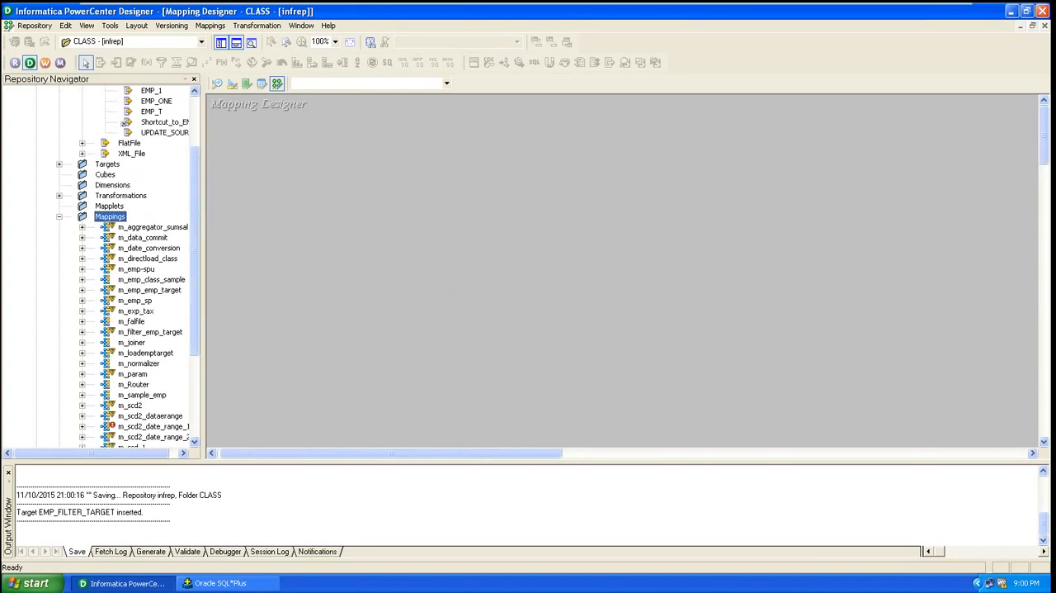
click(210, 25)
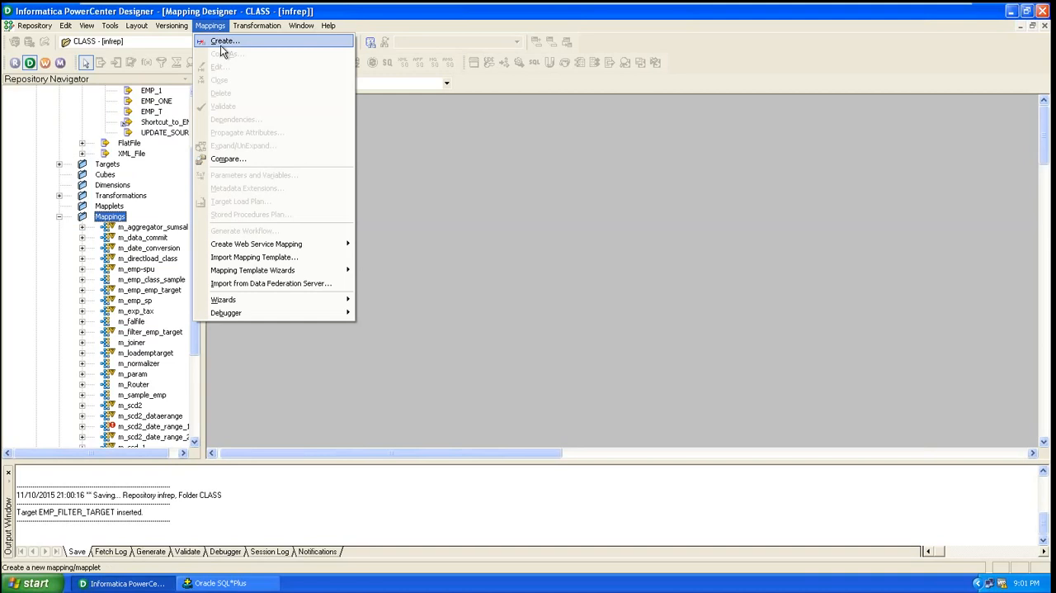
click(221, 43)
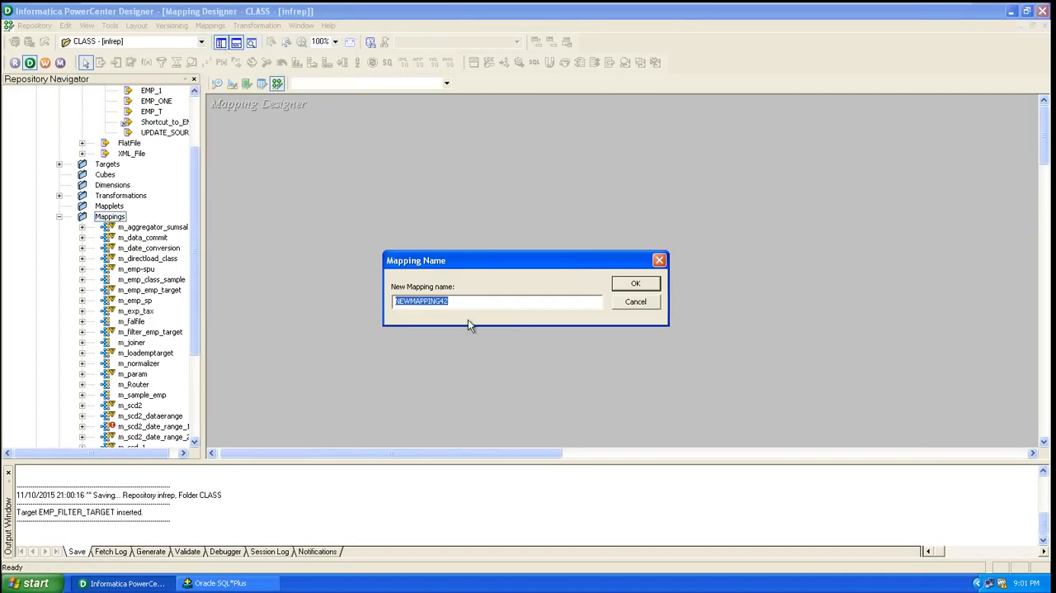
text(em)
key(BackSpace)
key(BackSpace)
text(m_emp_filter)
click(633, 287)
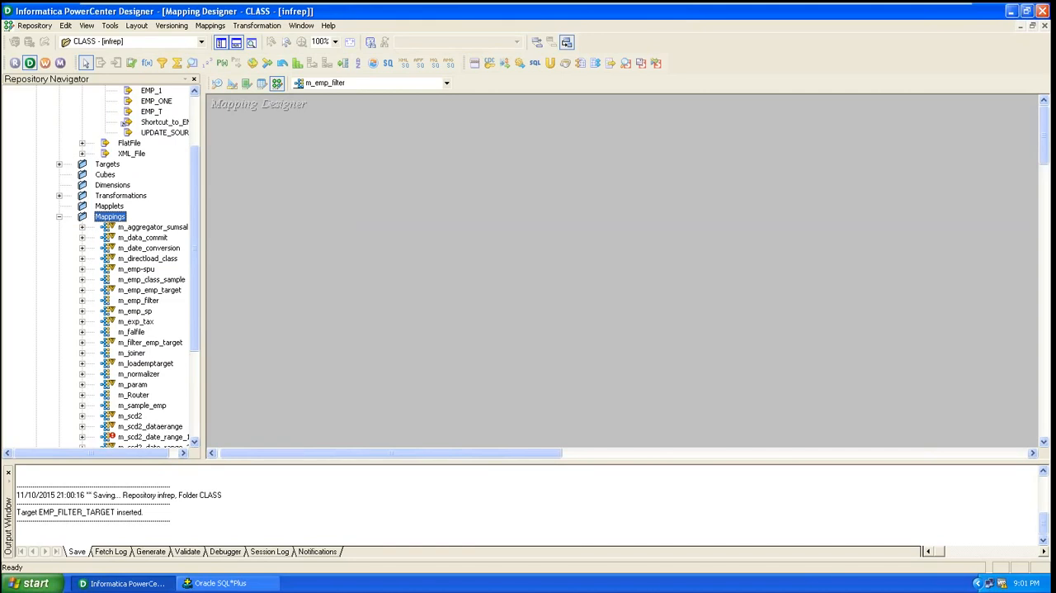
Add the EMP source from the DBconnection sources to the m_emp_filter mapping workspace
right_click(209, 223)
click(197, 228)
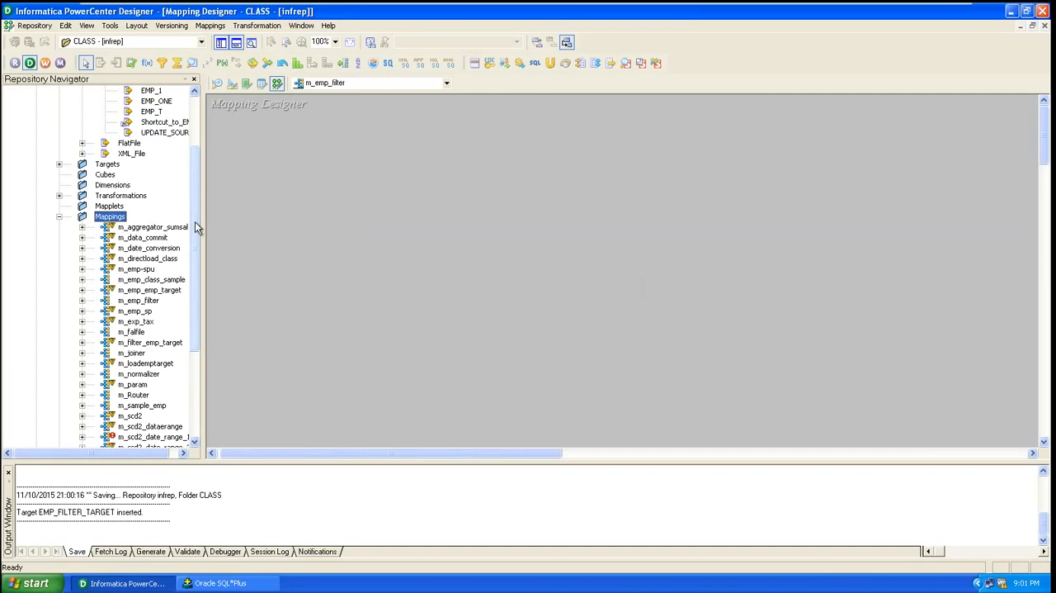
drag(196, 228, 196, 160)
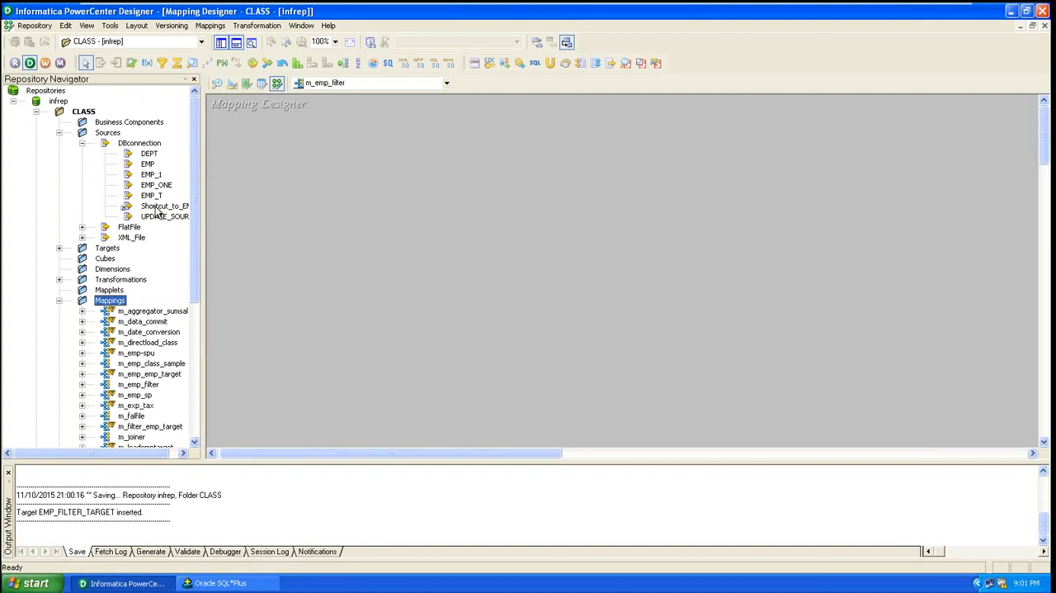
click(144, 166)
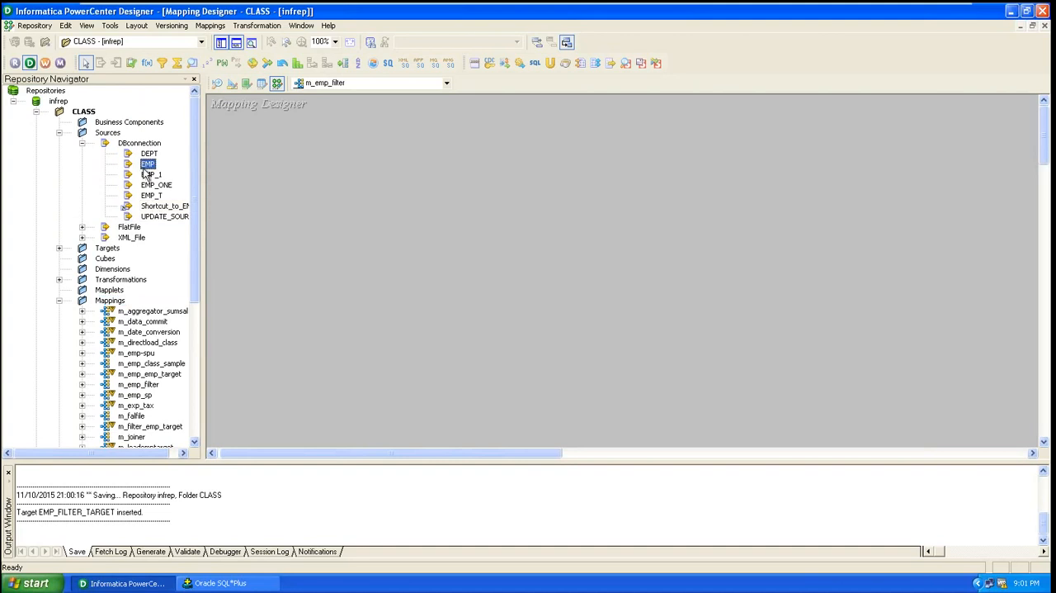
scroll(146, 172, down, 1)
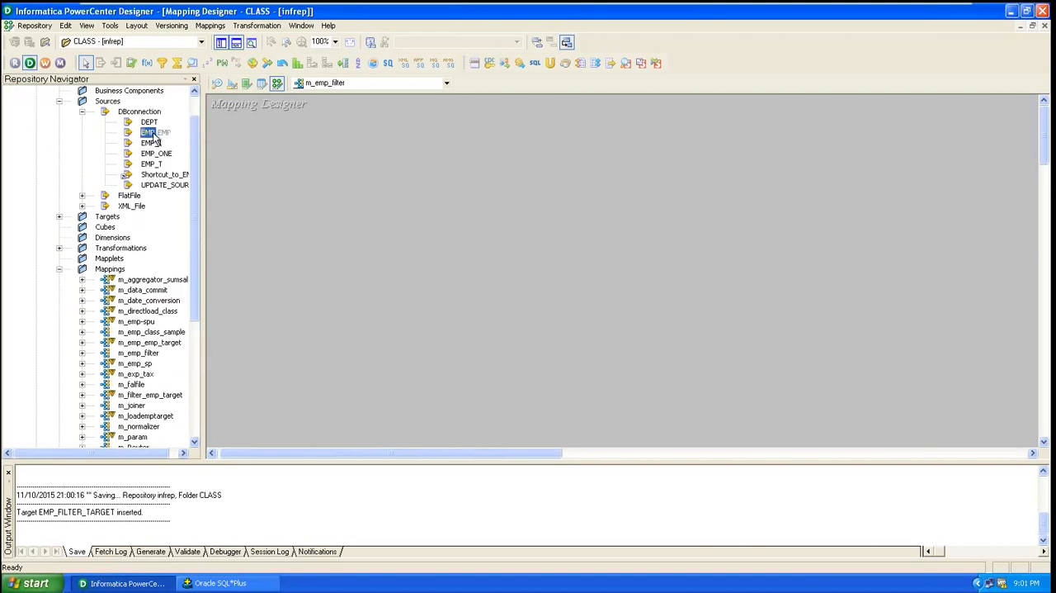
drag(151, 137, 329, 175)
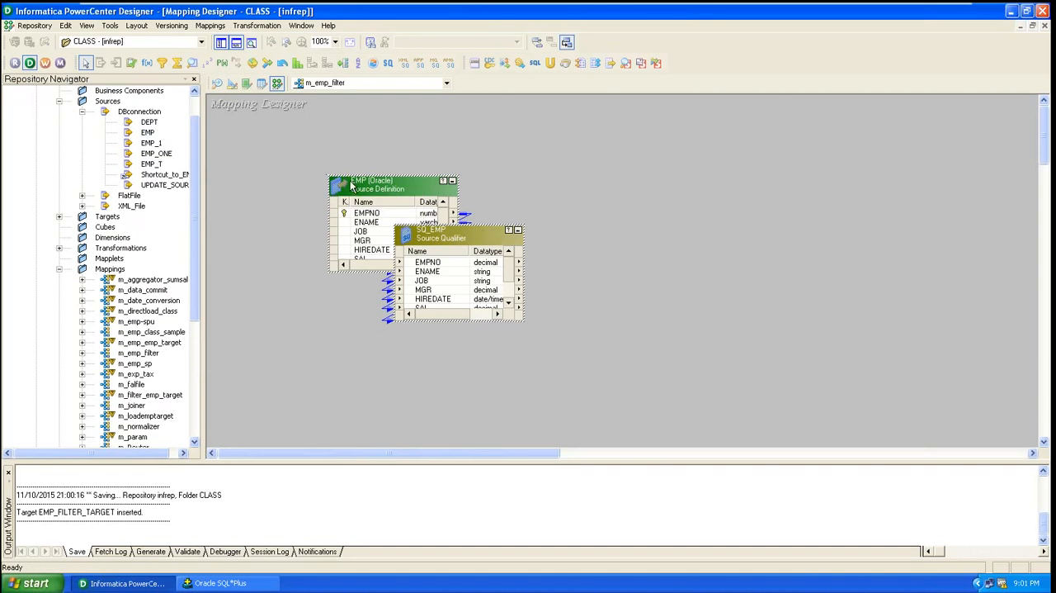
Arrange all objects in the mapping so the EMP source and its SQ_EMP source qualifier sit side by side
scroll(317, 154, down, 3)
scroll(317, 160, down, 3)
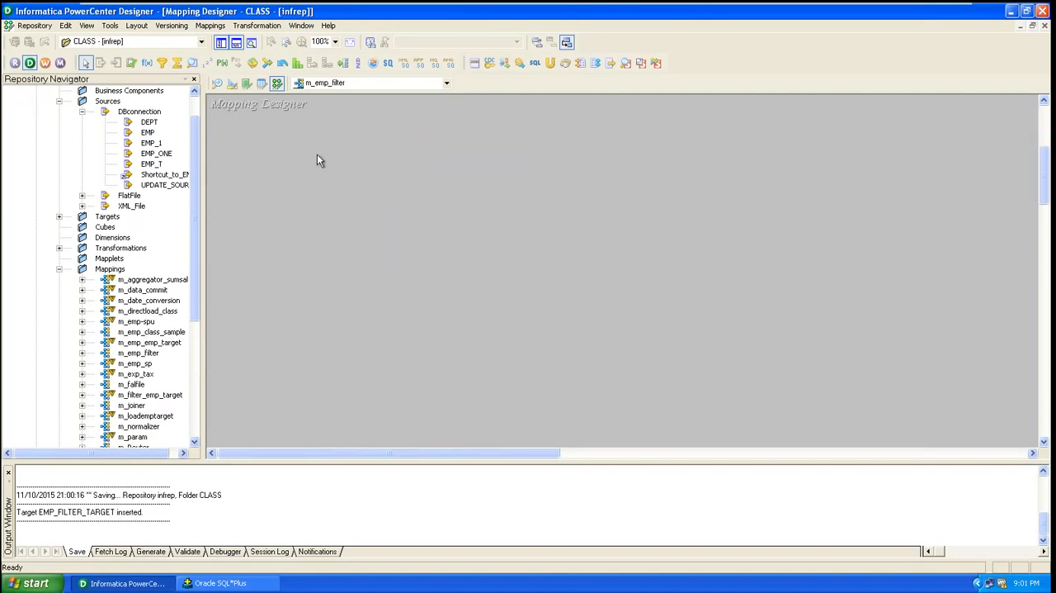
scroll(316, 160, up, 4)
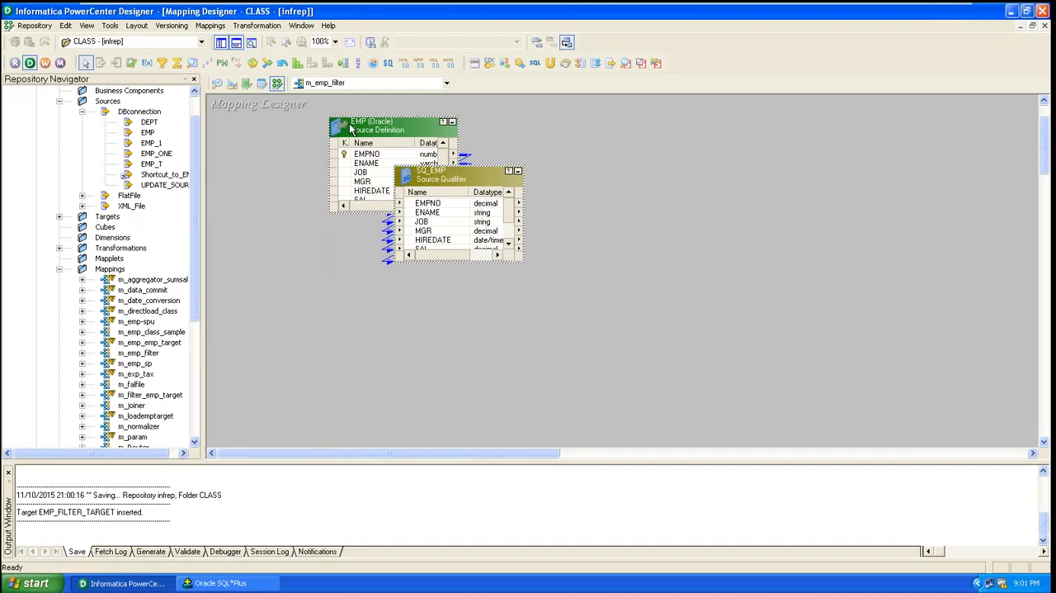
drag(352, 128, 297, 135)
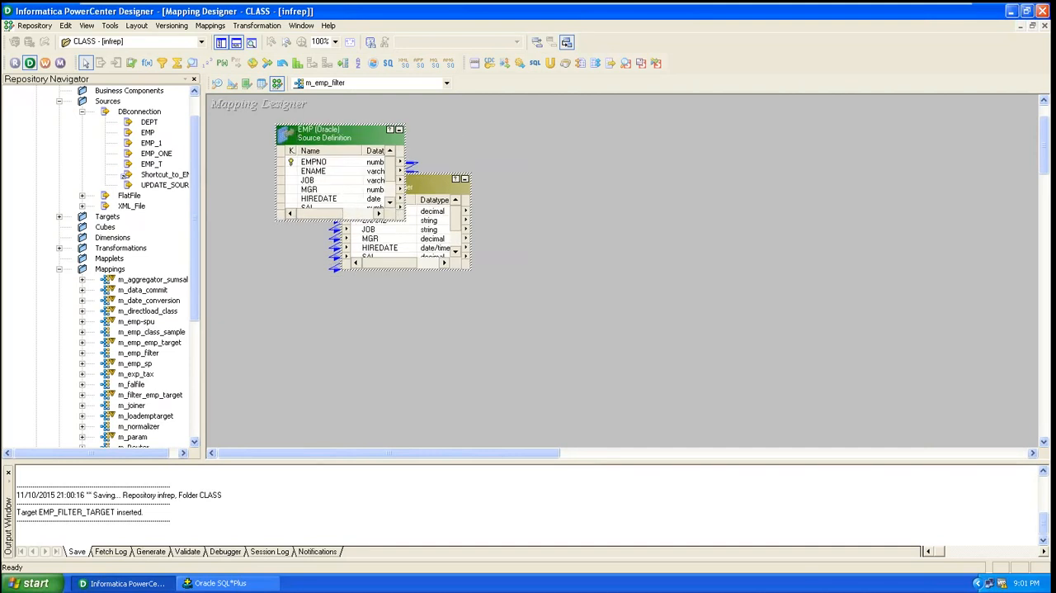
drag(436, 183, 520, 155)
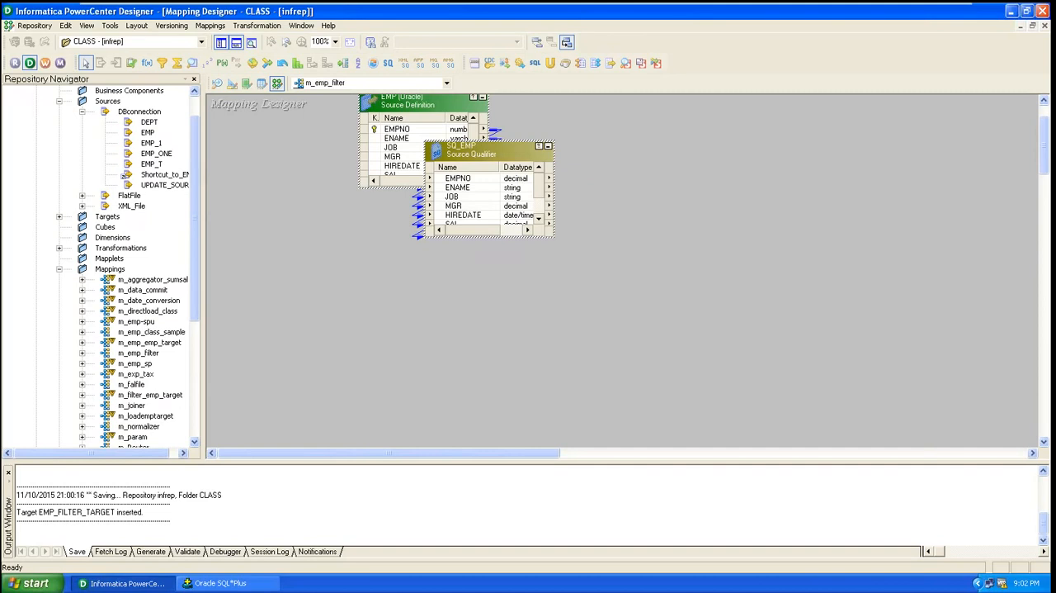
right_click(464, 148)
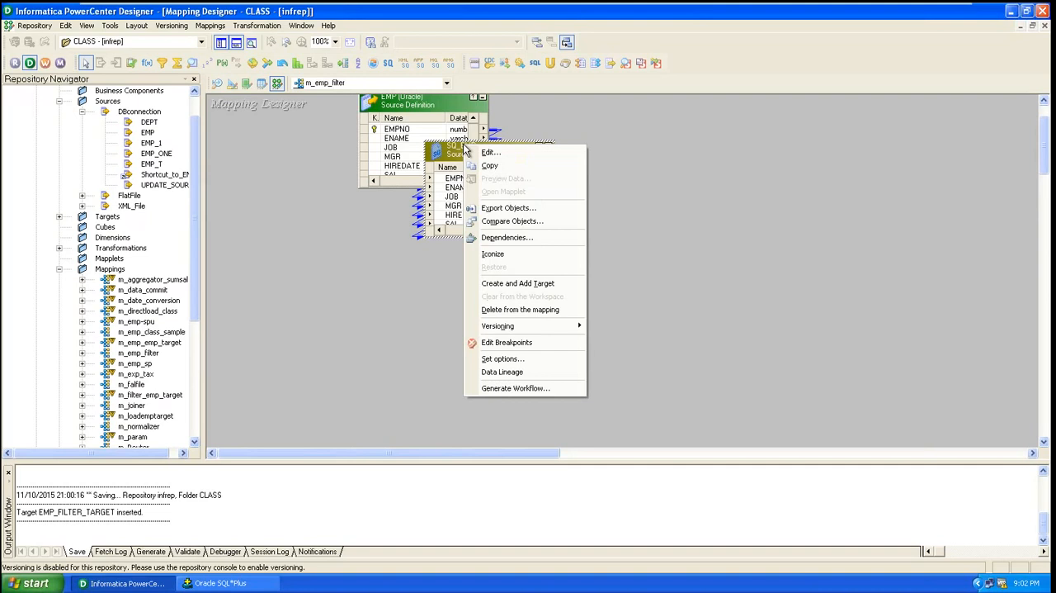
click(324, 277)
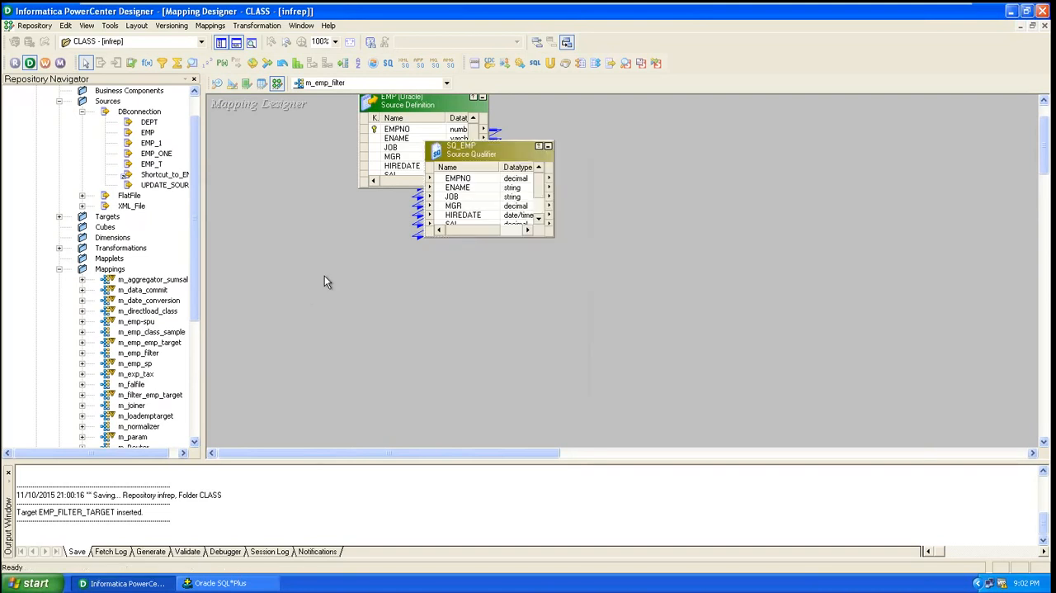
right_click(324, 282)
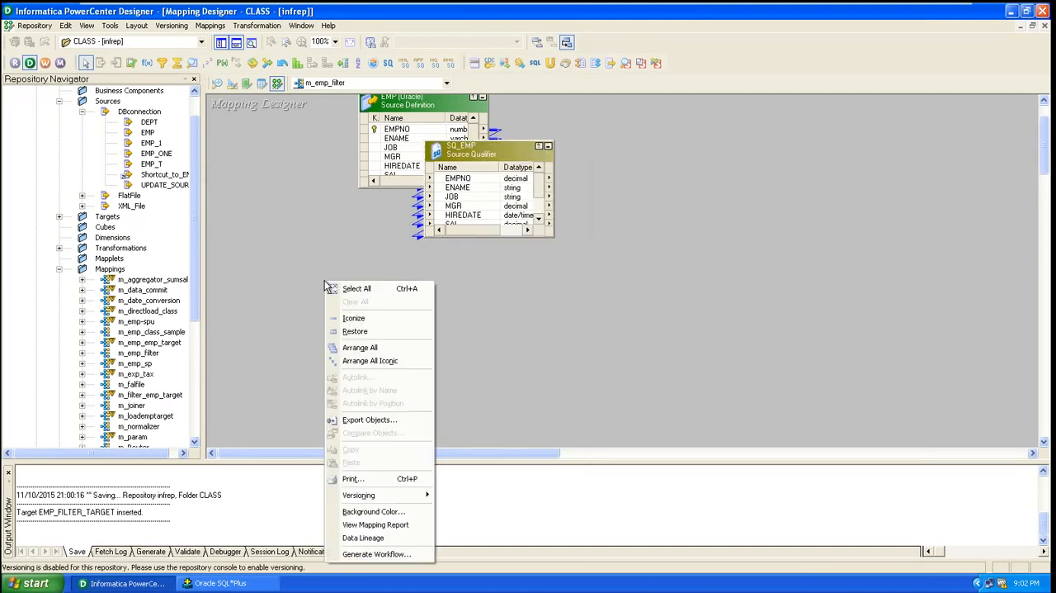
click(358, 353)
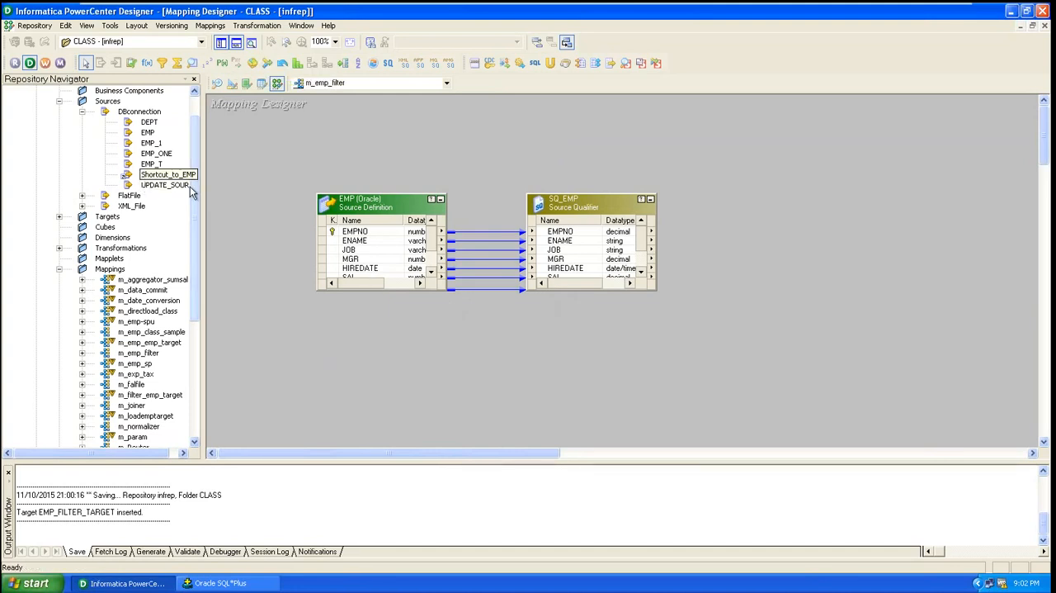
Expand the Targets folder and add the EMP_FILTER_TARGET definition to the mapping below the EMP source and SQ_EMP
click(59, 218)
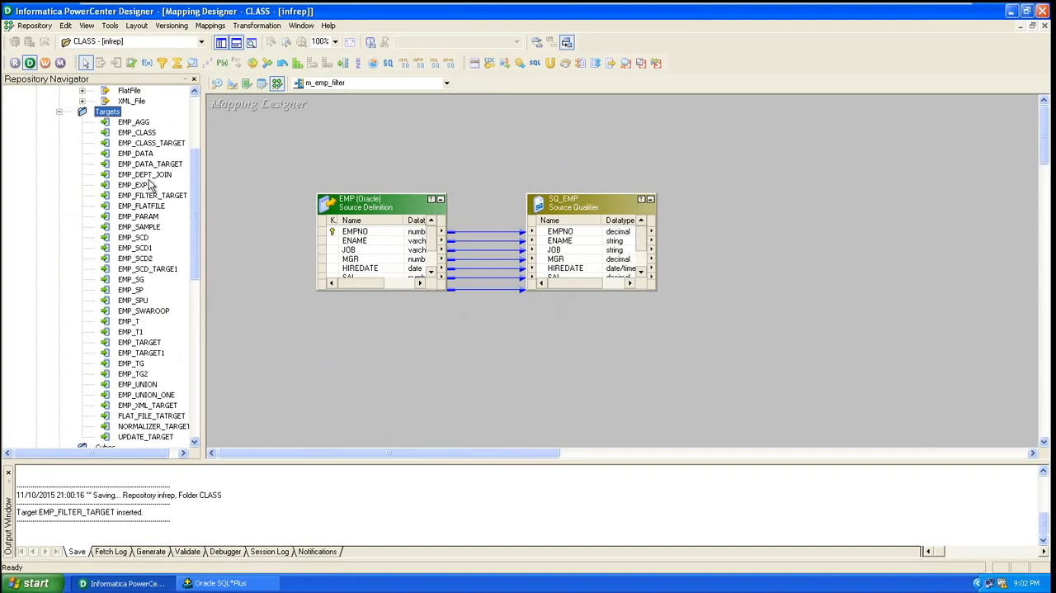
drag(149, 200, 188, 217)
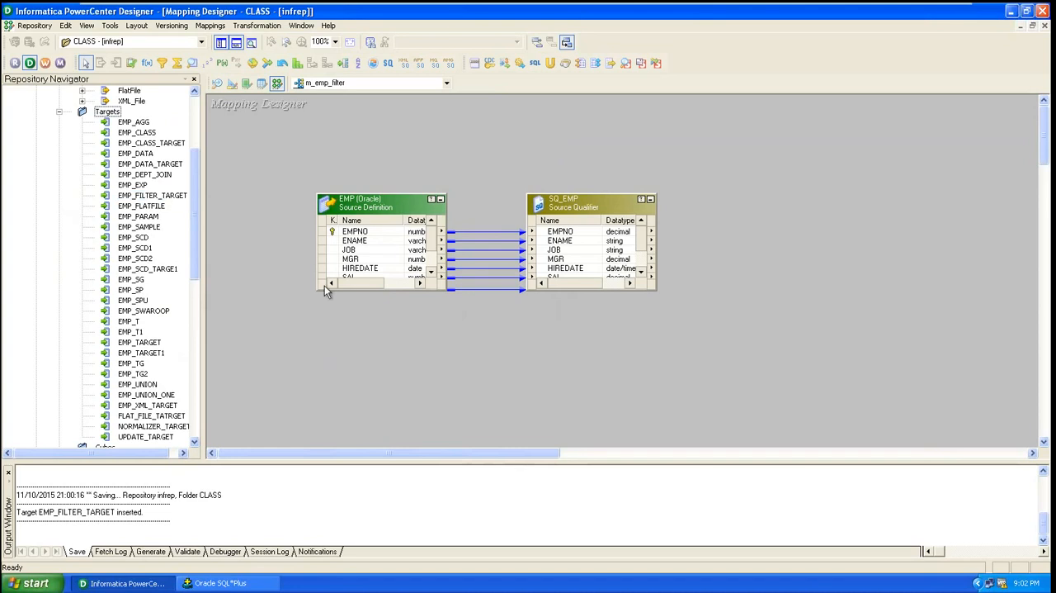
right_click(487, 381)
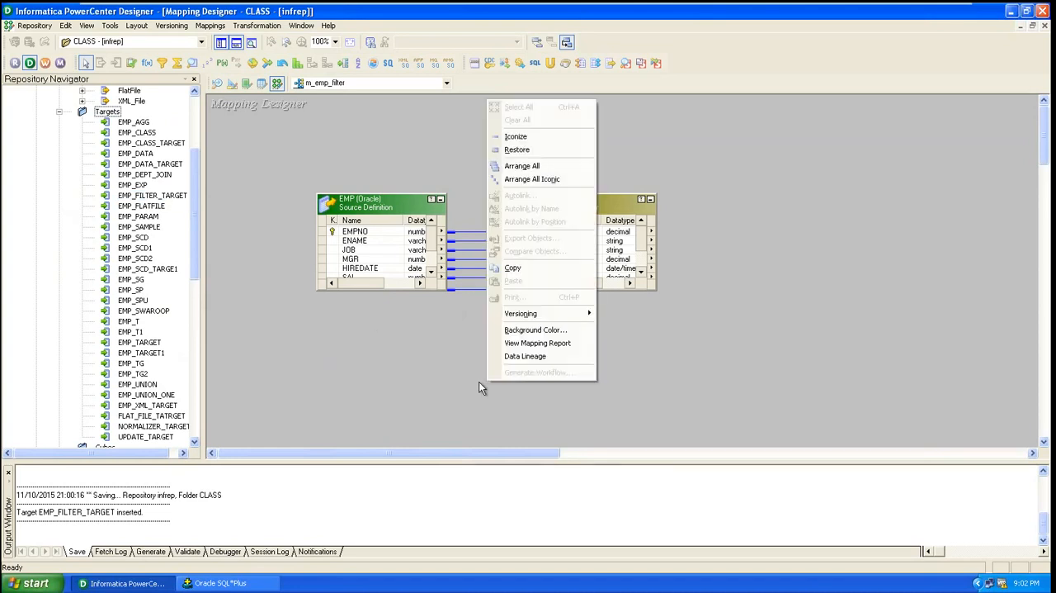
click(421, 377)
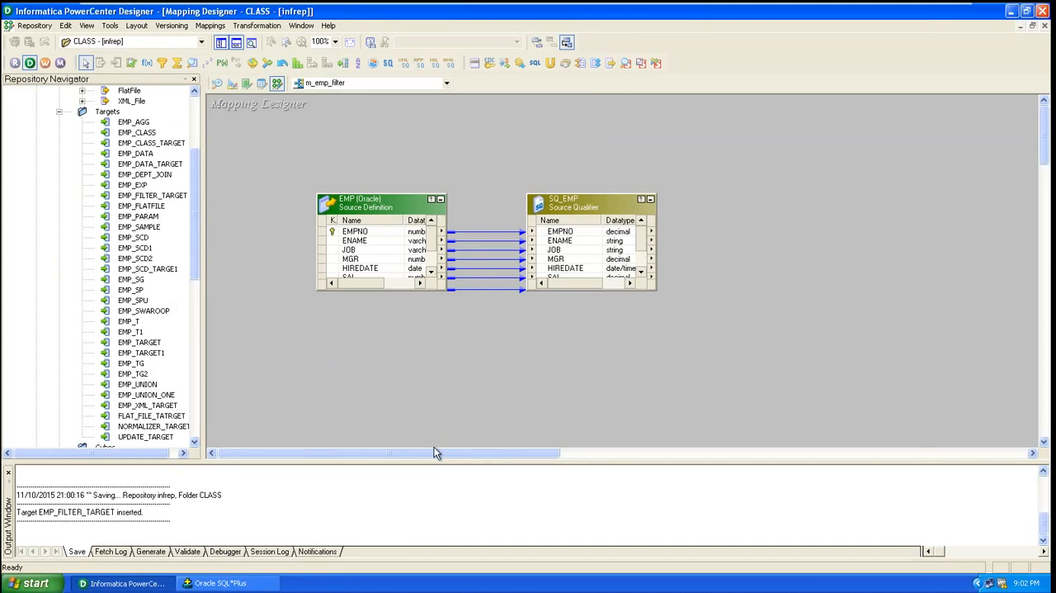
mouse_move(435, 456)
mouse_down()
mouse_move(498, 458)
mouse_move(432, 456)
mouse_up()
click(147, 198)
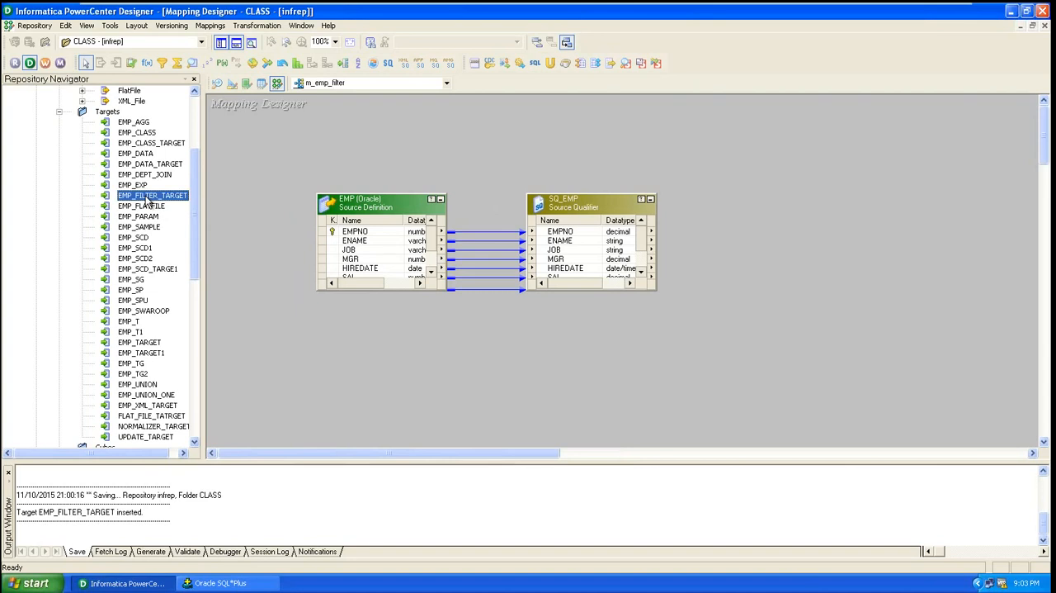
drag(147, 200, 433, 354)
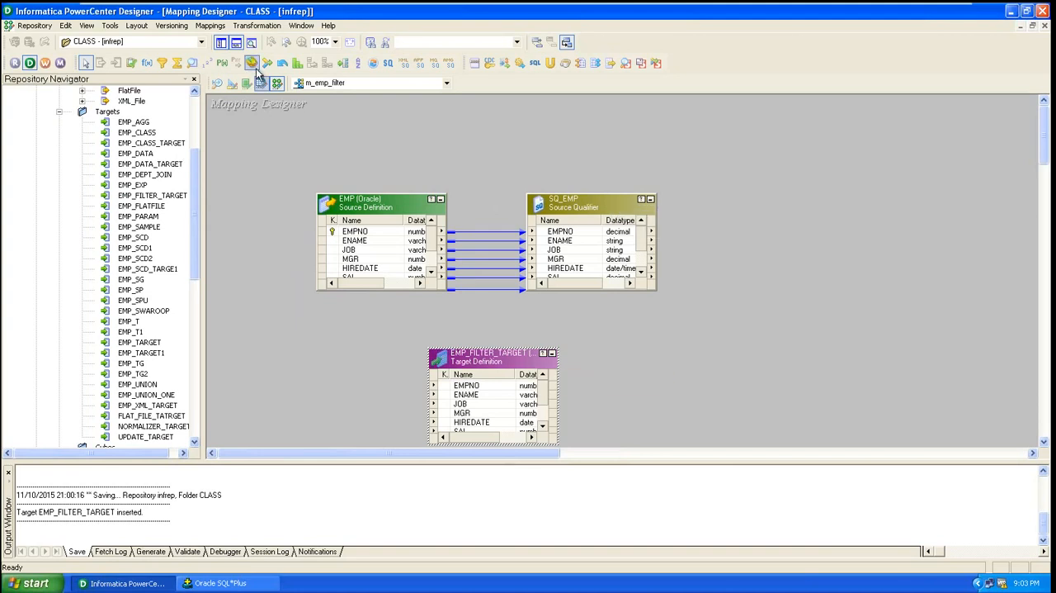
Create a Filter transformation named Dept_Filter in the mapping
click(255, 30)
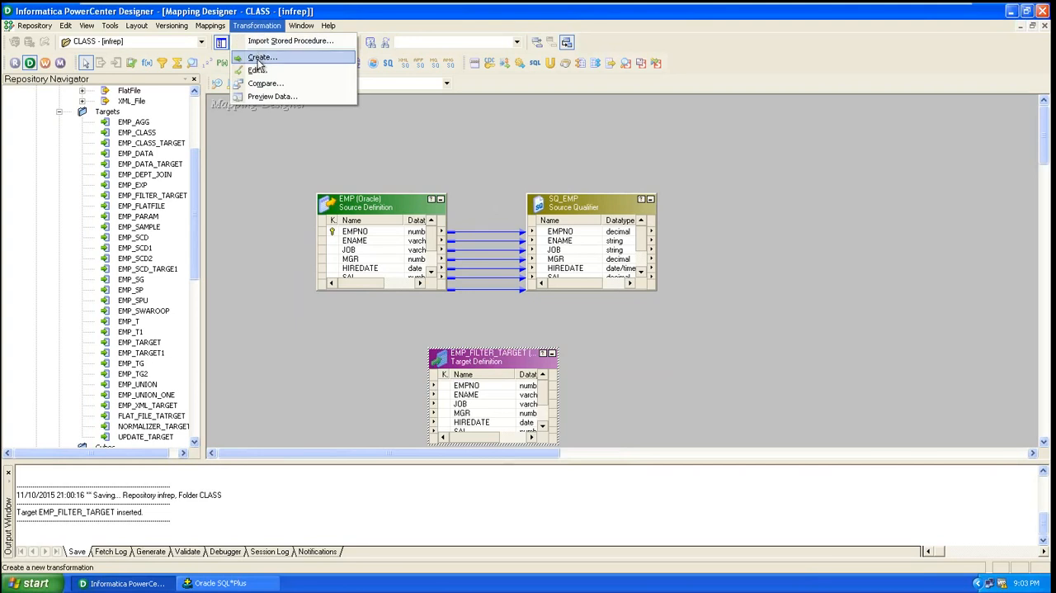
click(259, 58)
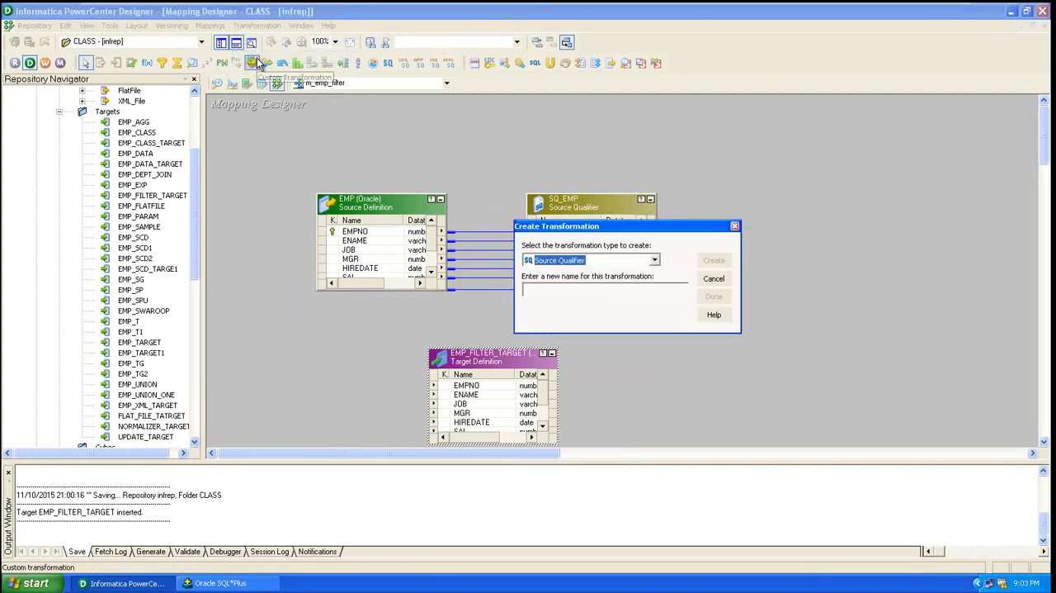
click(655, 260)
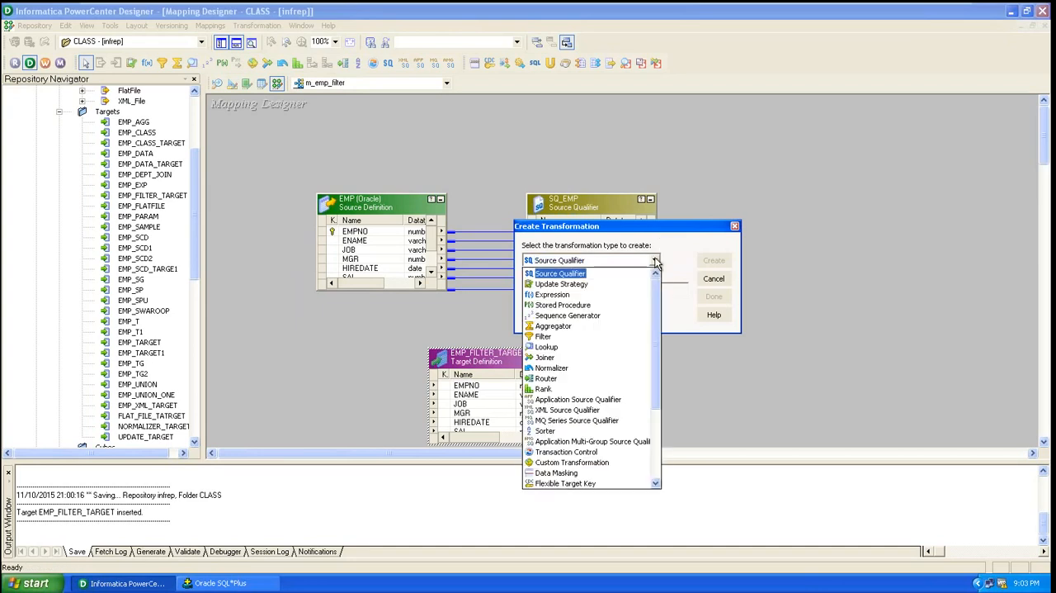
click(546, 338)
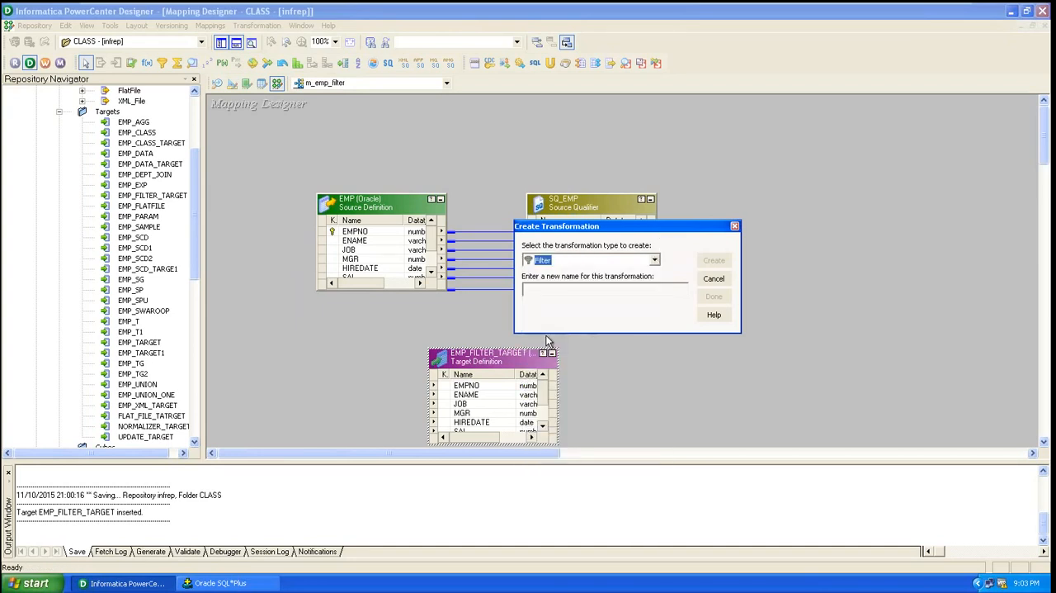
click(572, 291)
text(EMm)
key(BackSpace)
text(P)
key(BackSpace)
key(BackSpace)
key(BackSpace)
text(Dept_Filter)
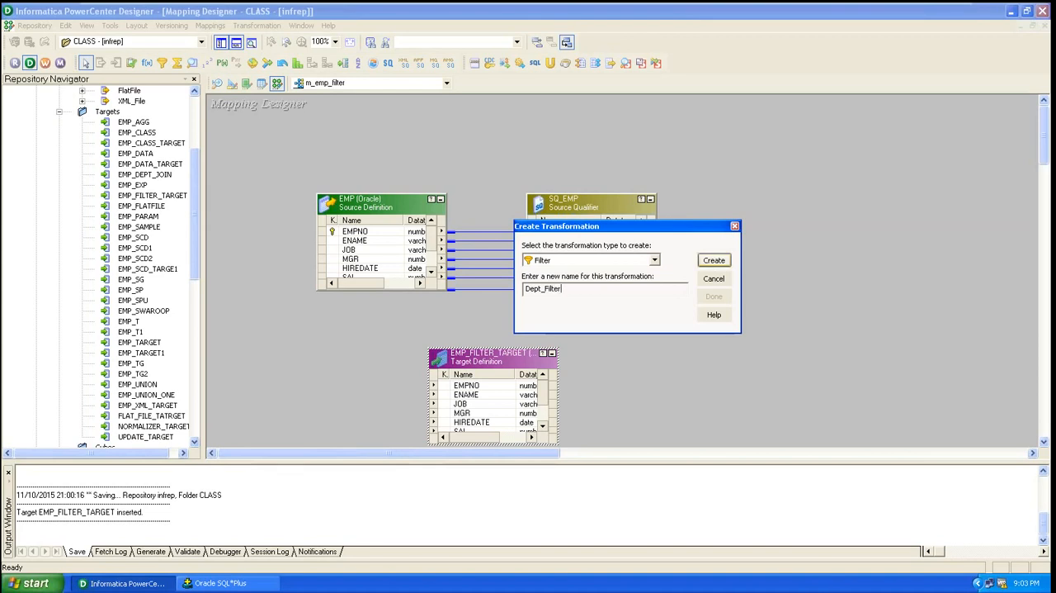
click(714, 260)
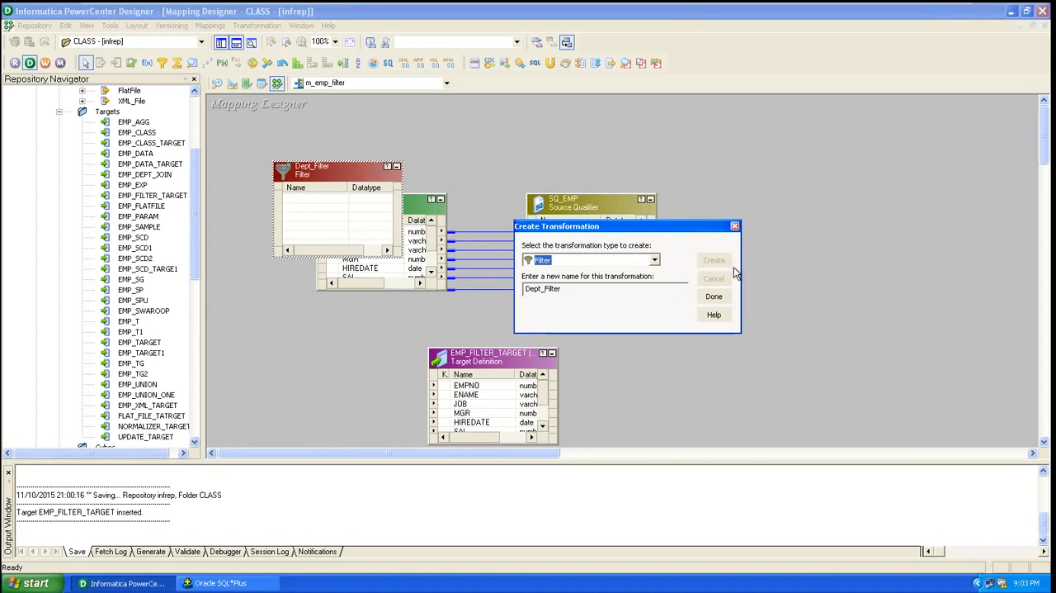
click(713, 297)
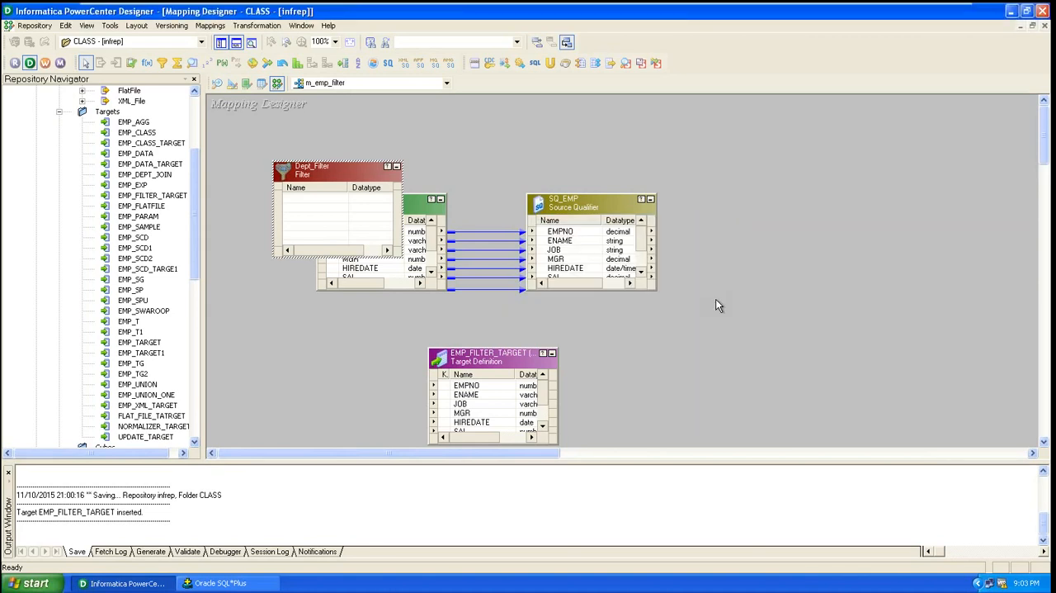
double_click(304, 176)
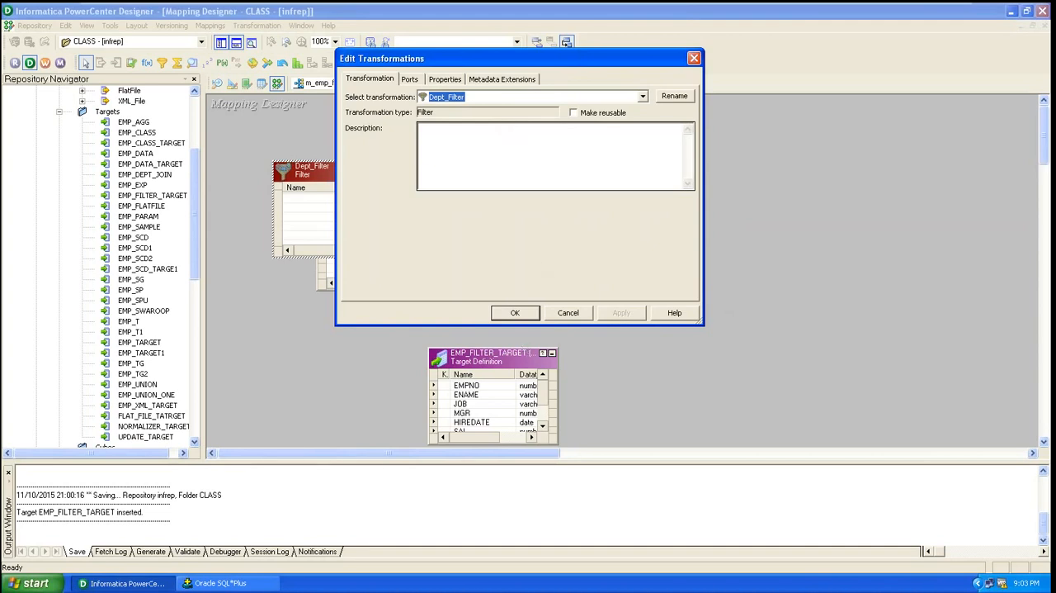
click(561, 315)
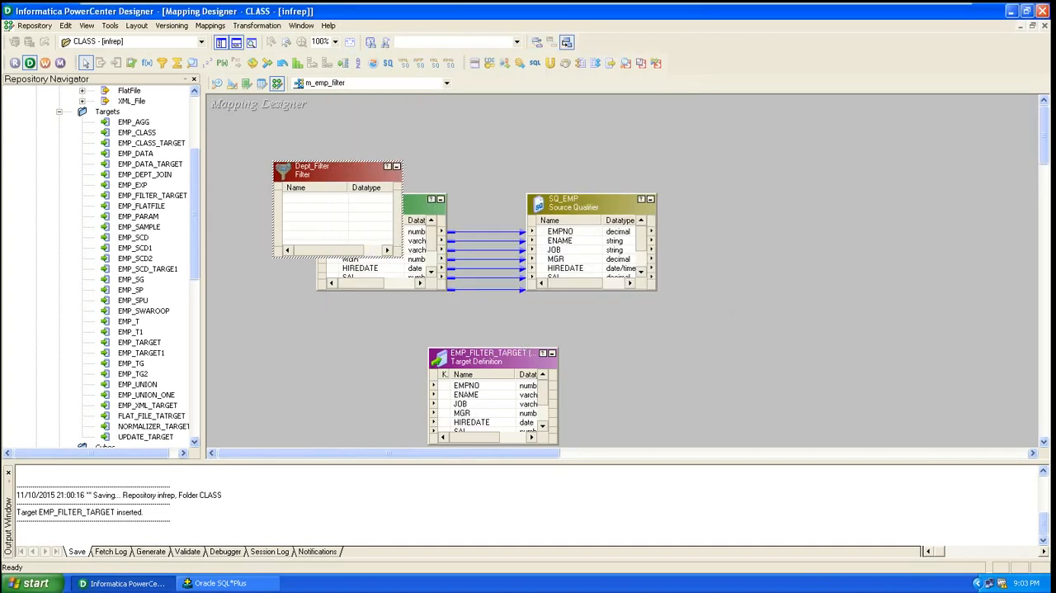
right_click(311, 170)
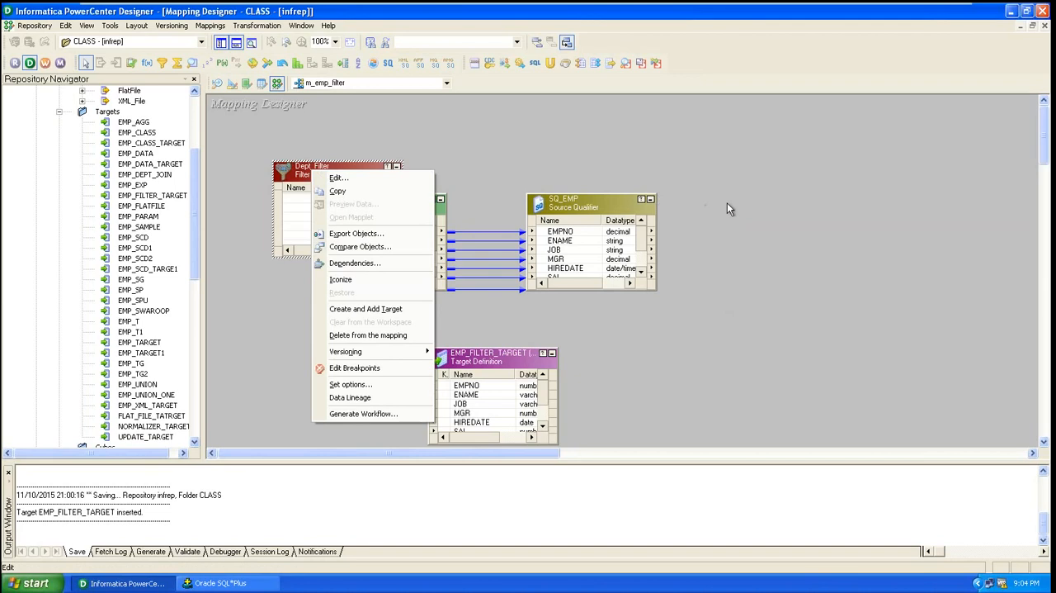
click(456, 132)
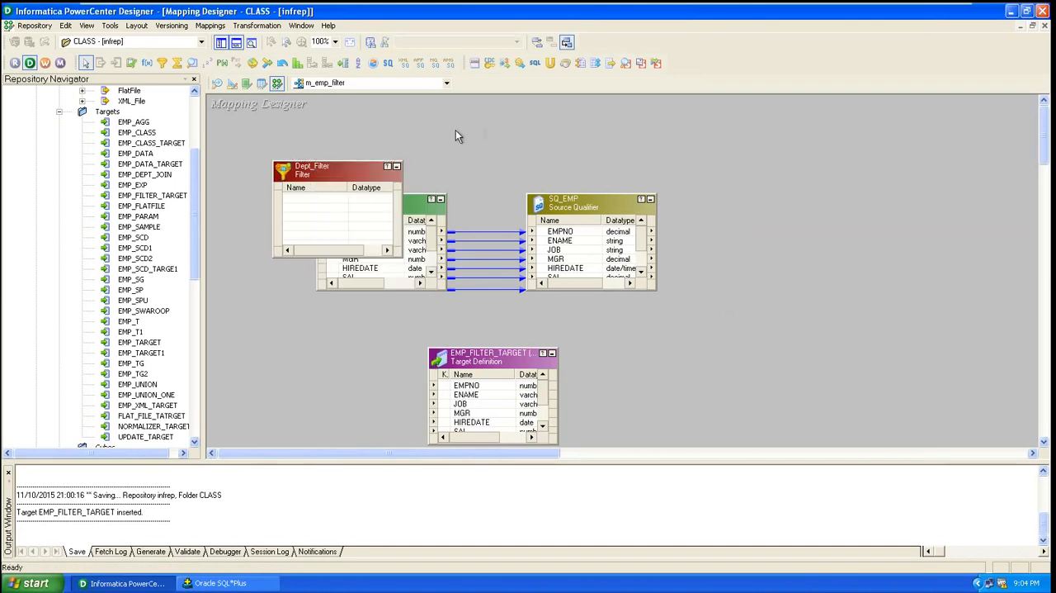
Position Dept_Filter to the right of SQ_EMP and EMP_FILTER_TARGET to the right of the filter
drag(369, 171, 771, 189)
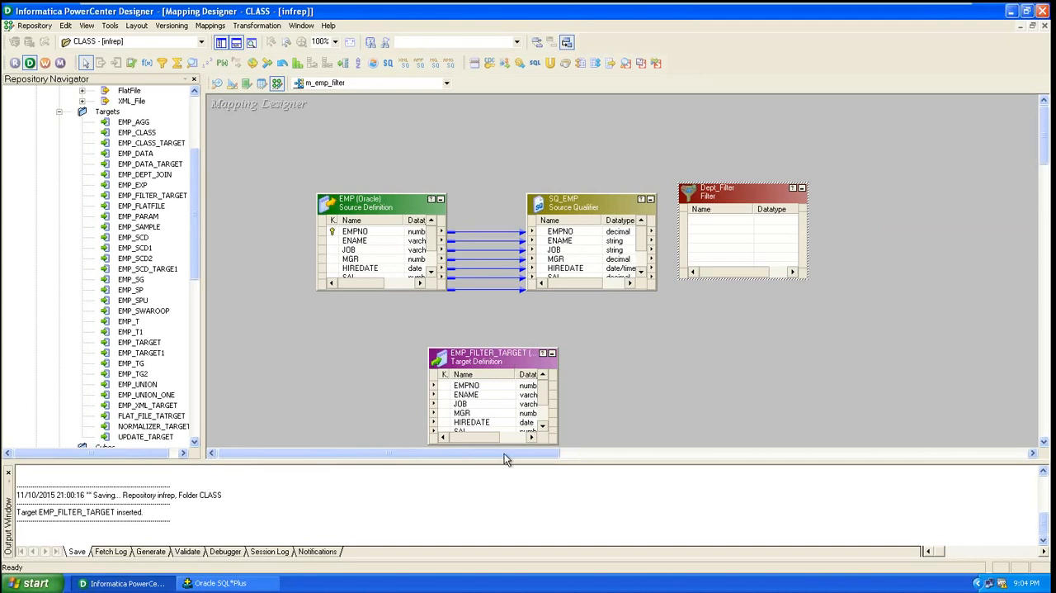
drag(506, 453, 606, 454)
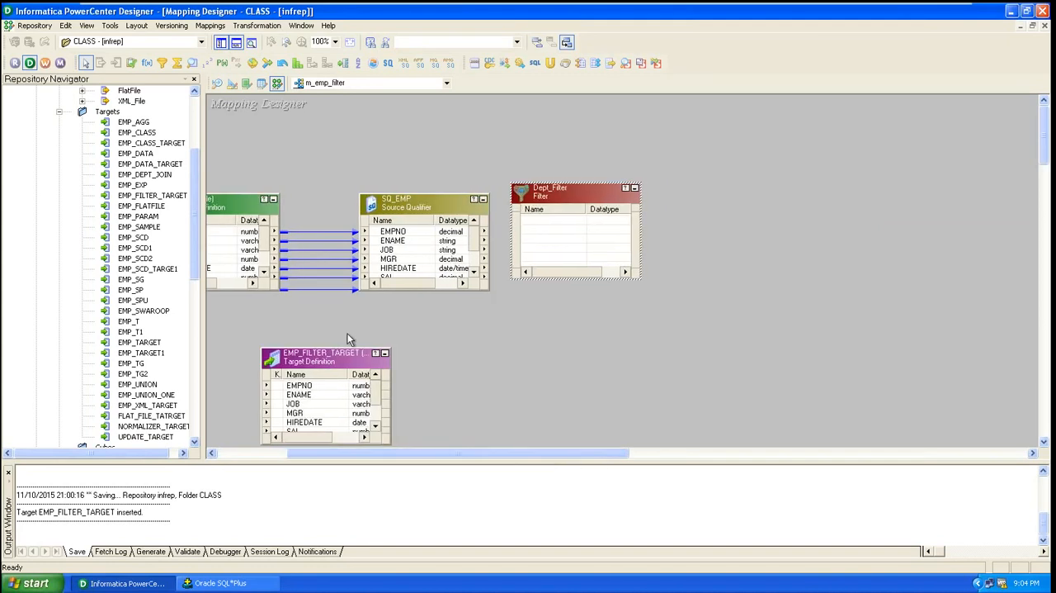
drag(329, 361, 747, 189)
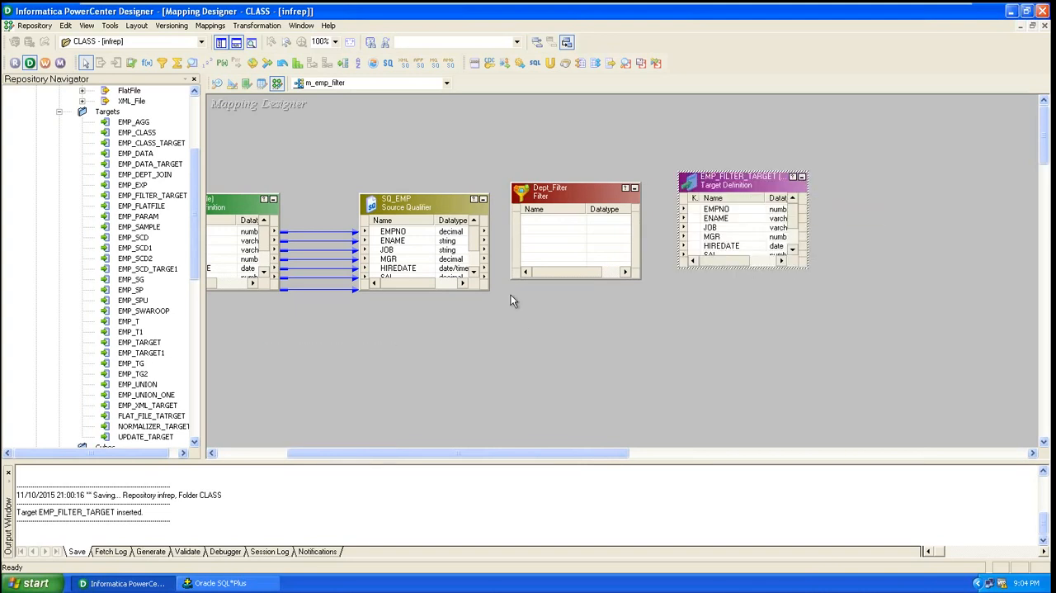
Select all ports of SQ_EMP and link them into the empty Dept_Filter transformation
click(371, 234)
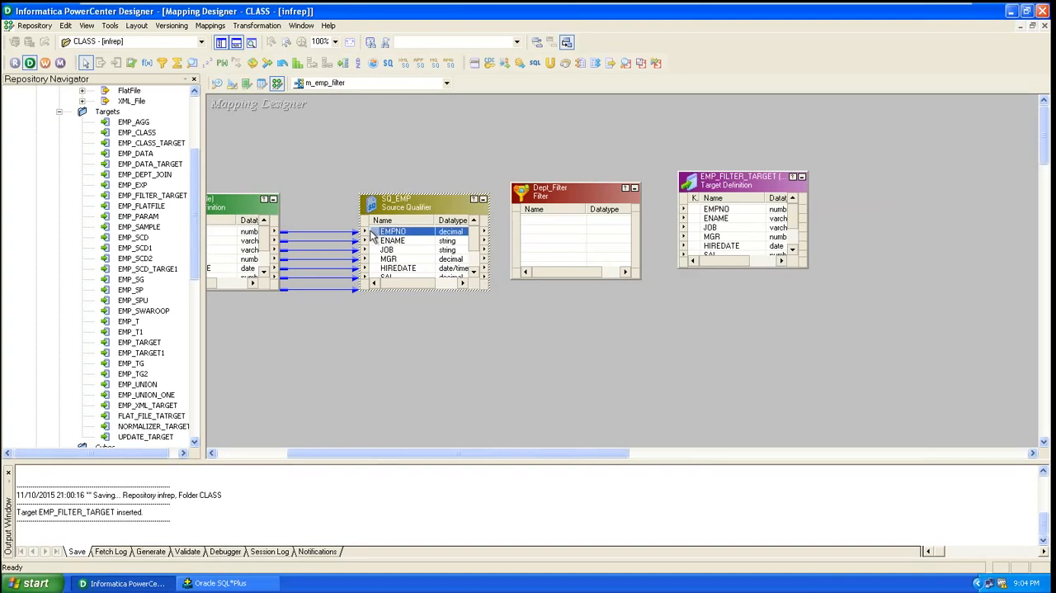
drag(373, 237, 375, 245)
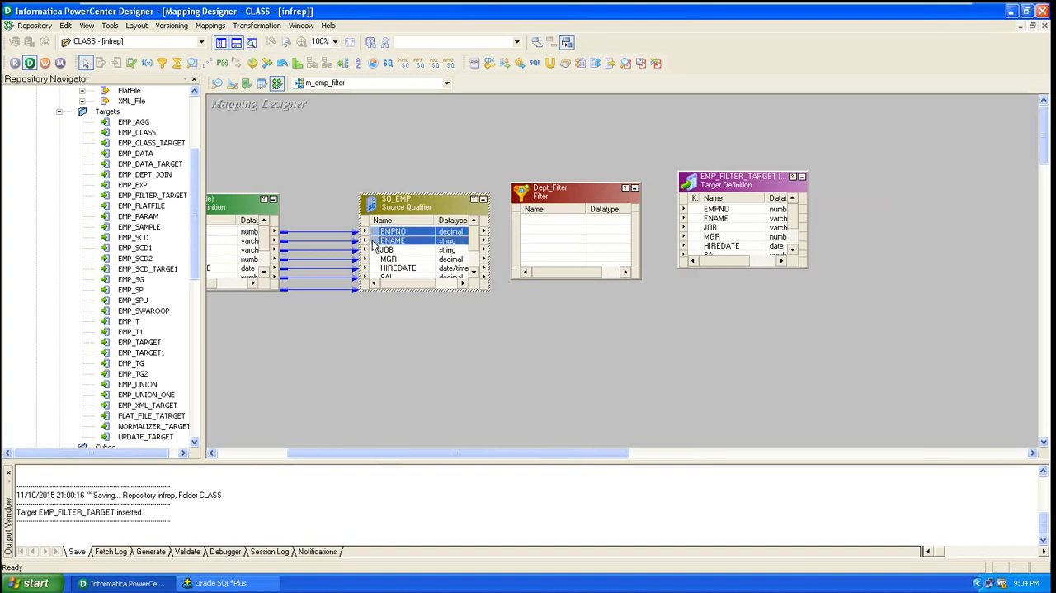
key(ctrl+a)
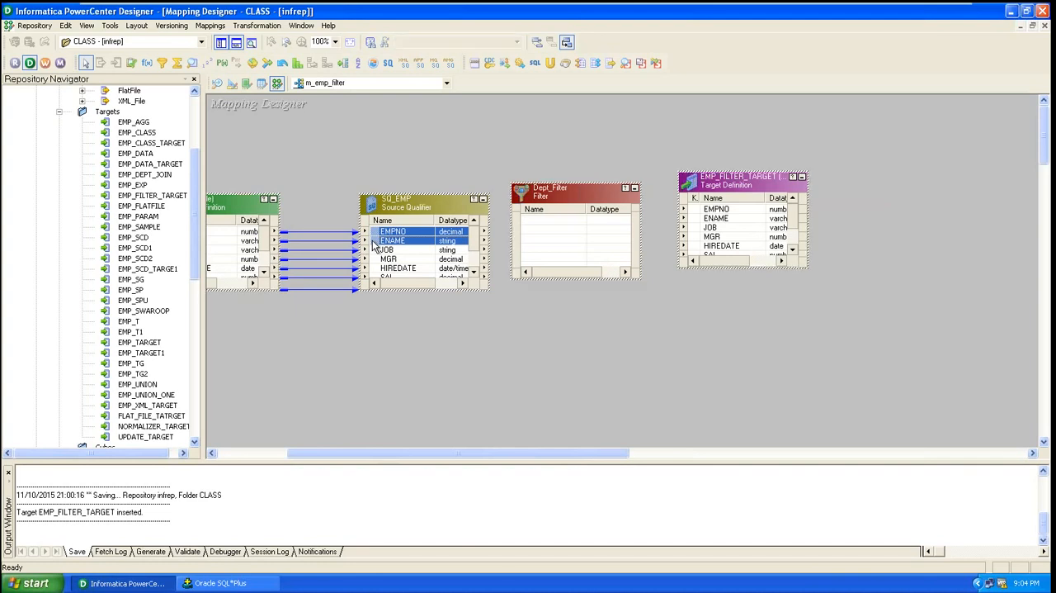
right_click(375, 245)
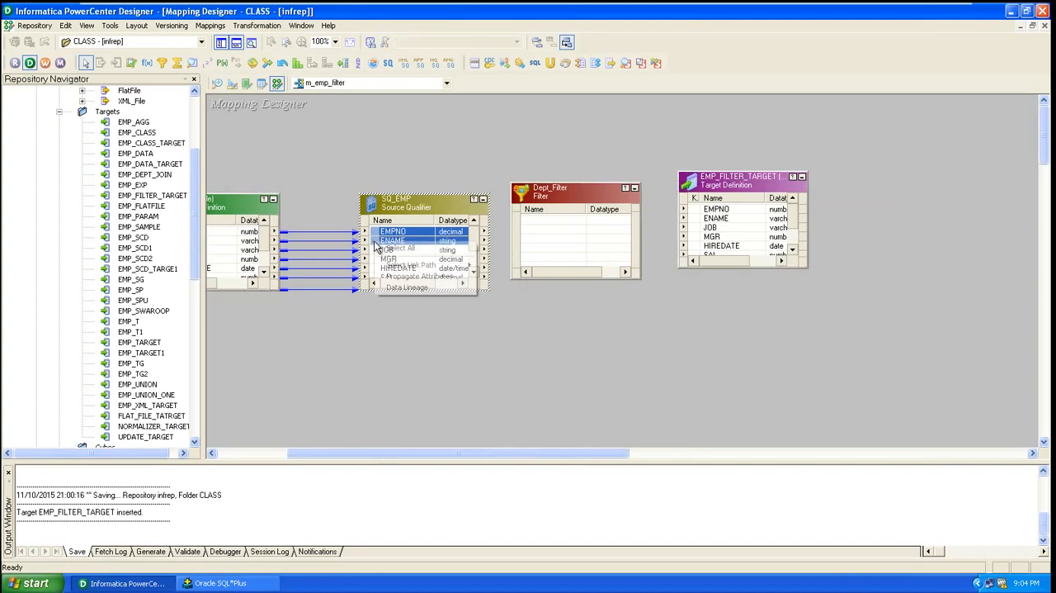
click(390, 247)
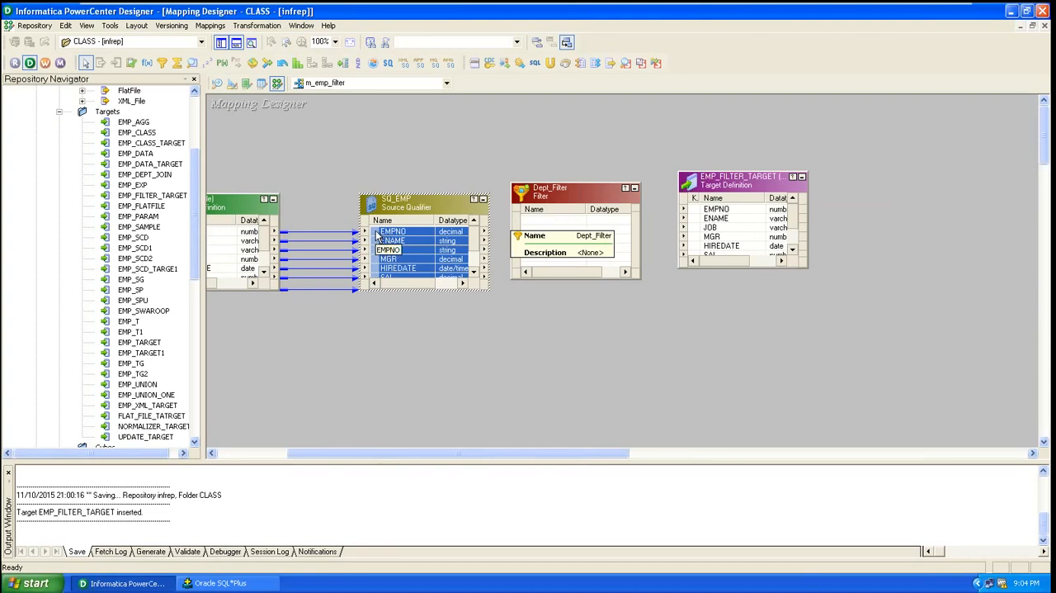
drag(378, 234, 610, 233)
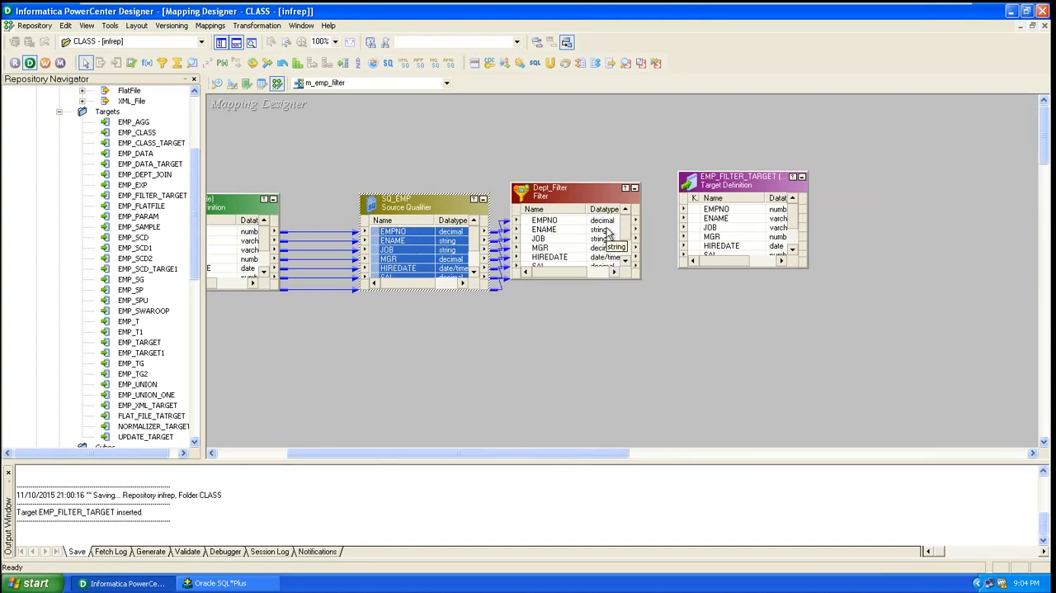
click(633, 339)
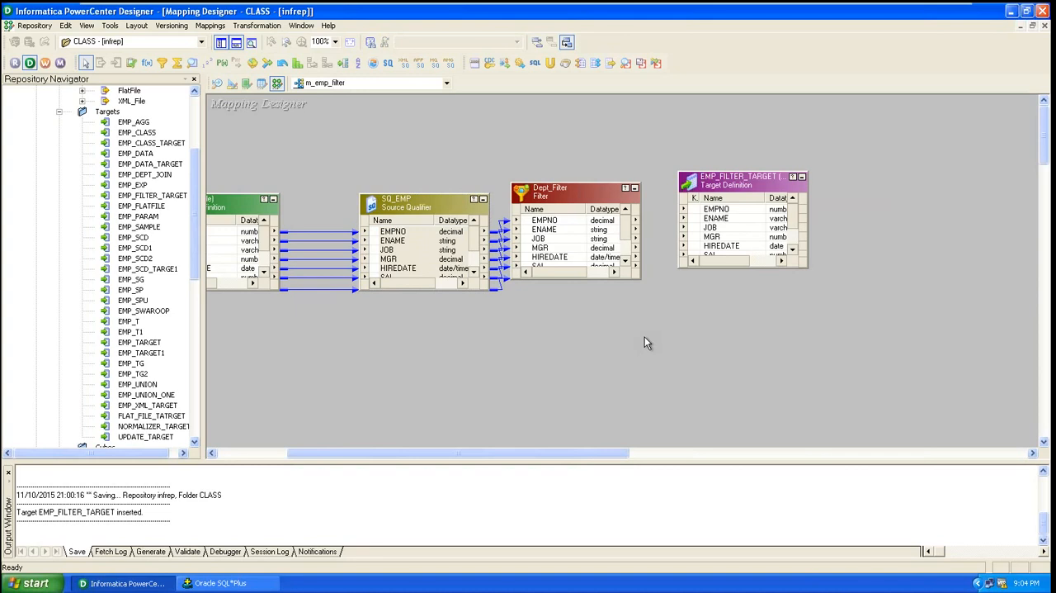
Open Dept_Filter's filter condition in the Expression Editor and replace the formula with DEPTNO=30, taking DEPTNO from the filter's ports
click(594, 272)
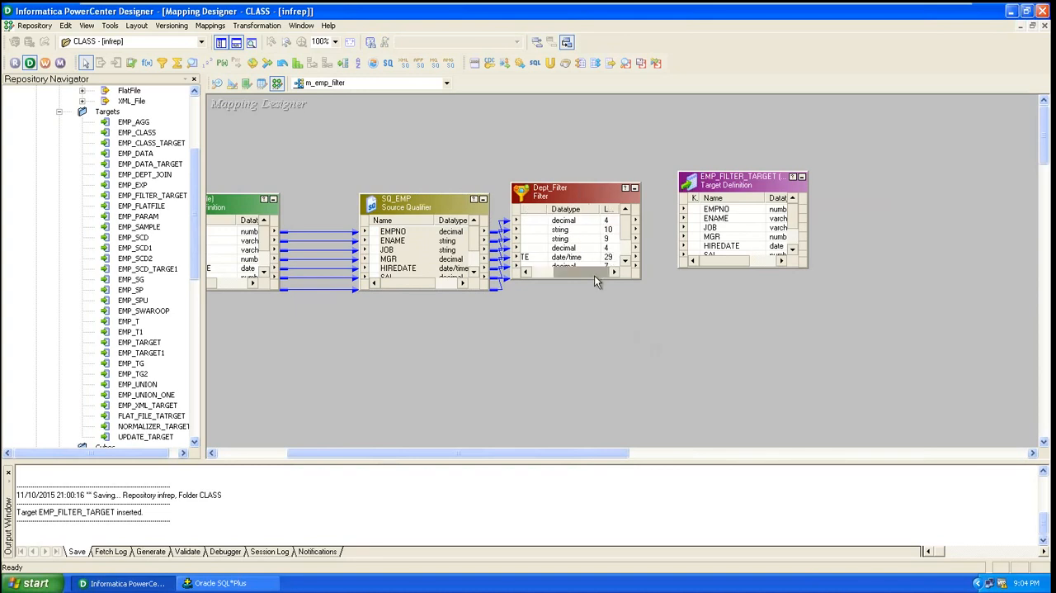
double_click(575, 194)
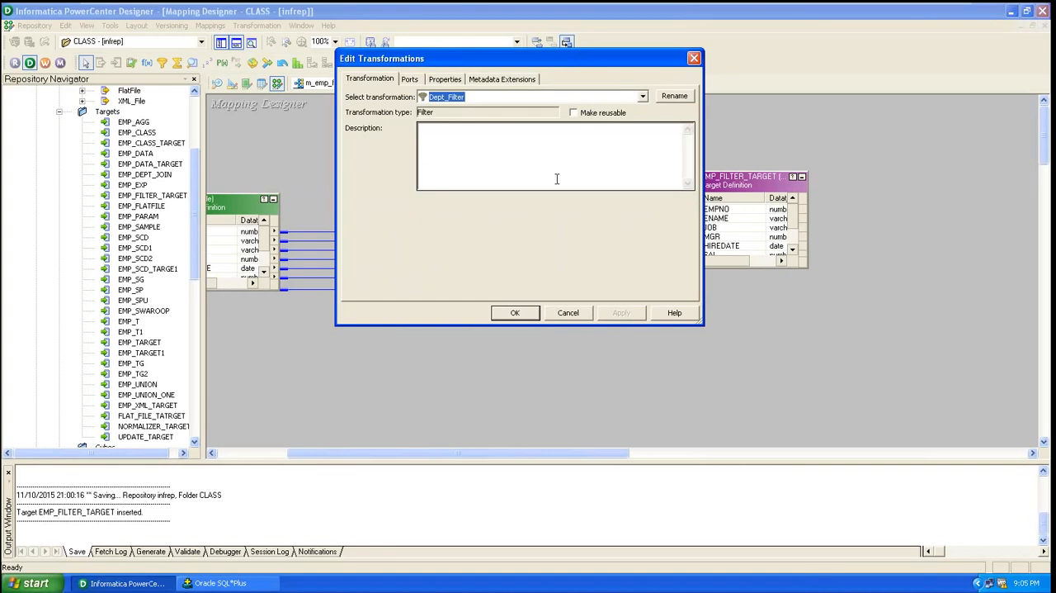
click(448, 80)
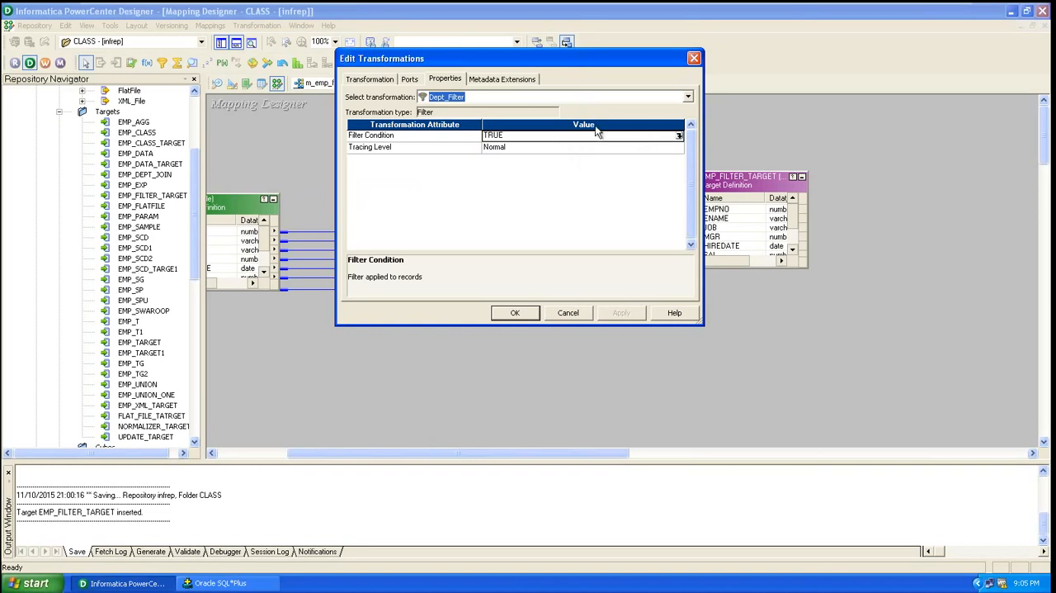
click(680, 137)
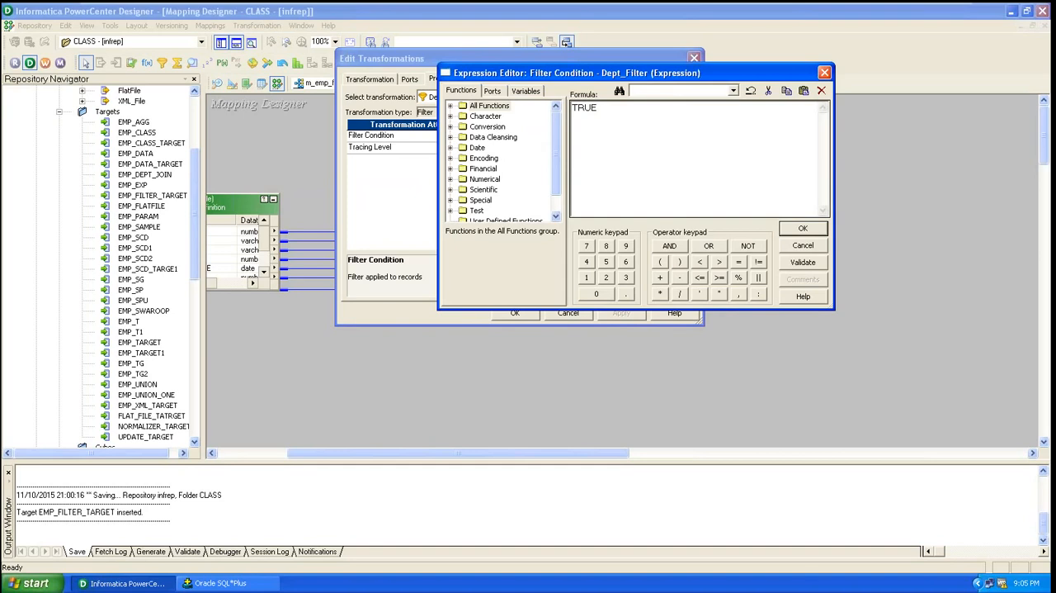
click(598, 108)
double_click(598, 108)
key(Delete)
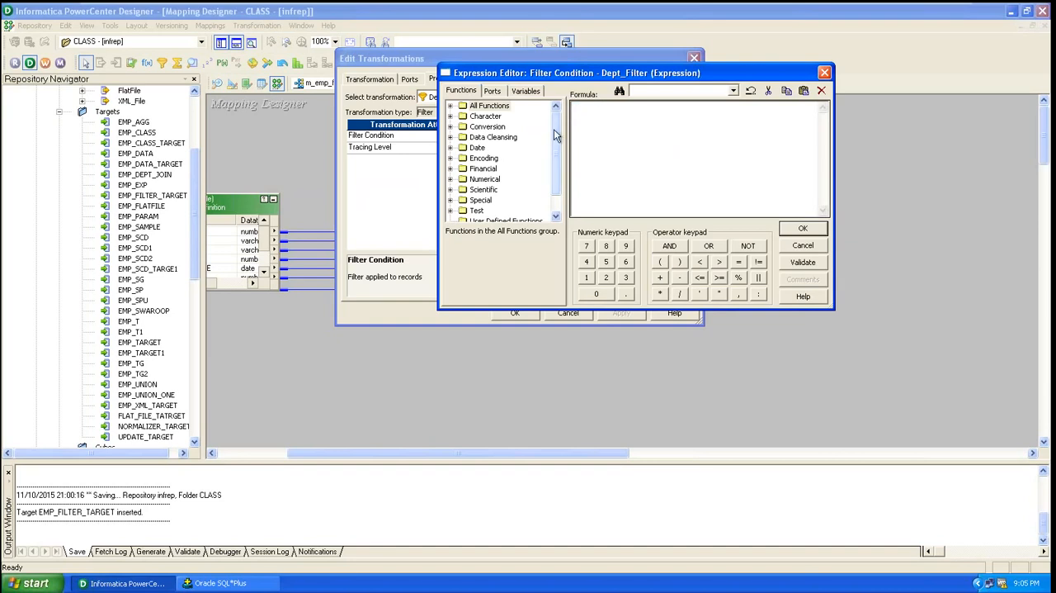
click(494, 92)
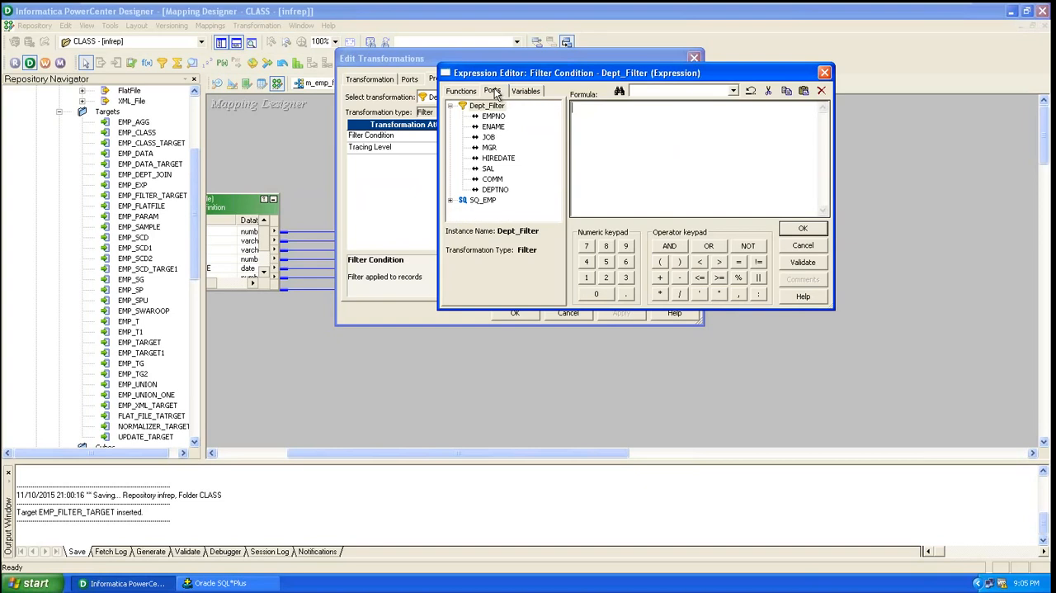
double_click(496, 190)
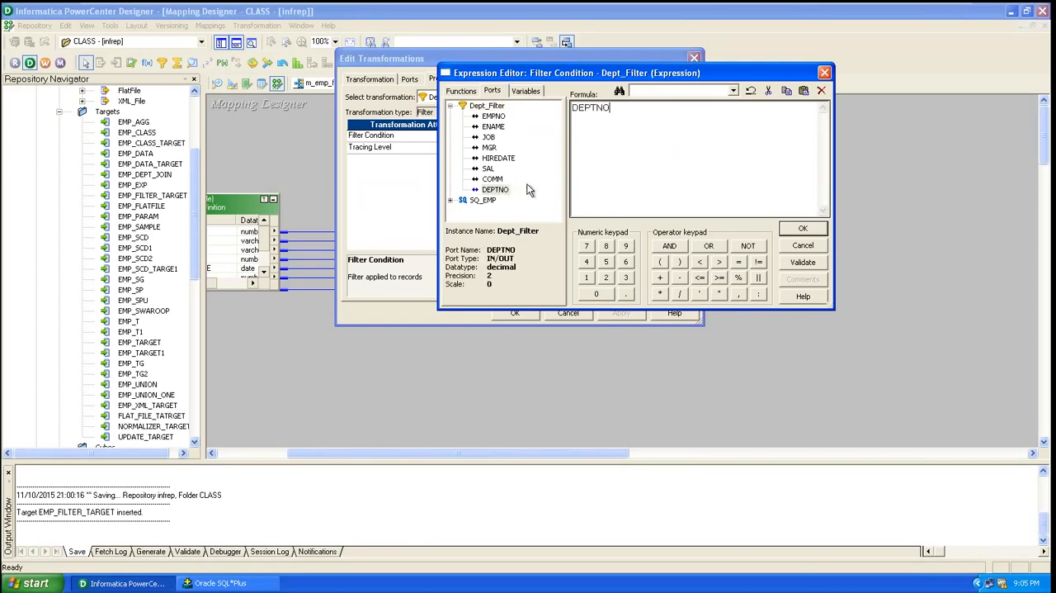
text(=)
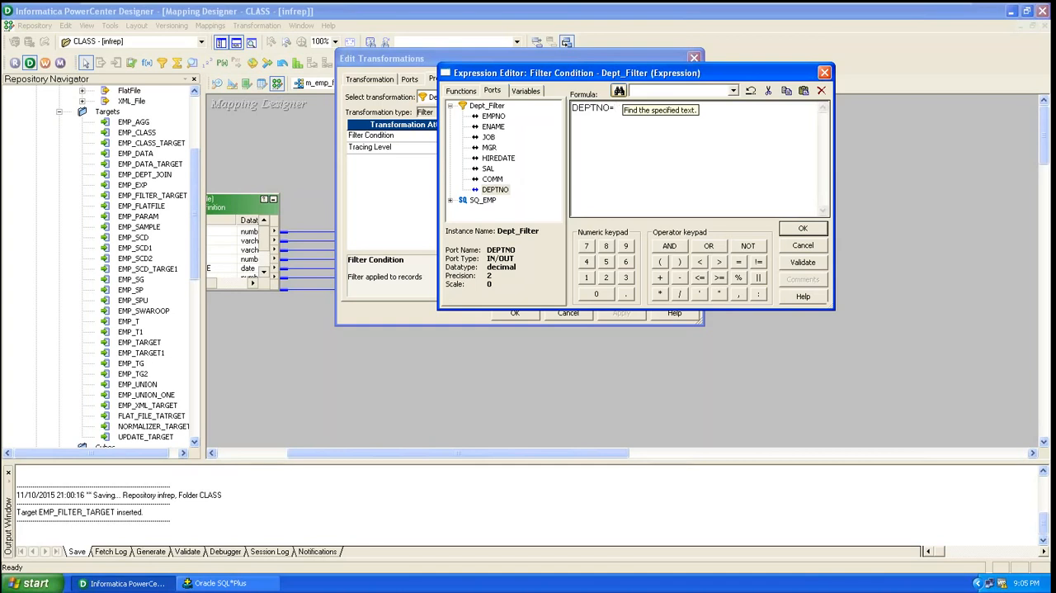
text(30)
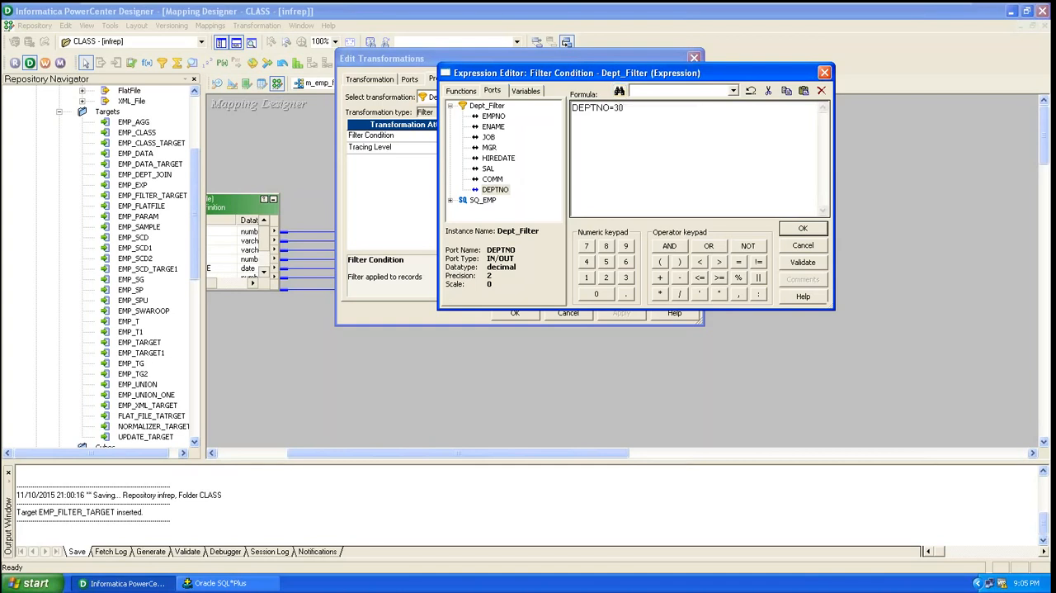
Validate the filter condition expression, accept it and apply the changes to Dept_Filter
click(804, 265)
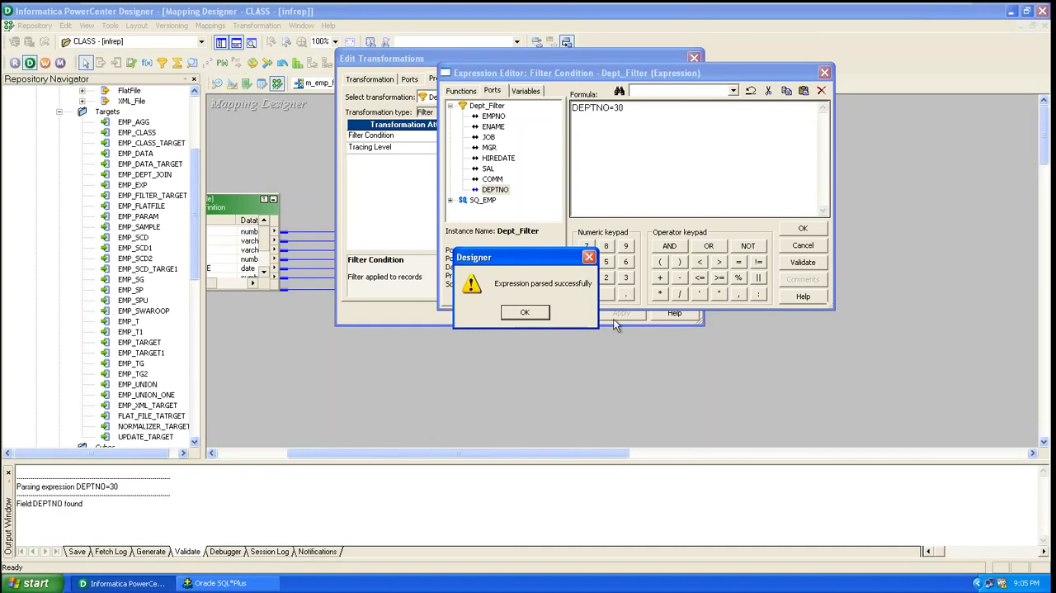
click(543, 317)
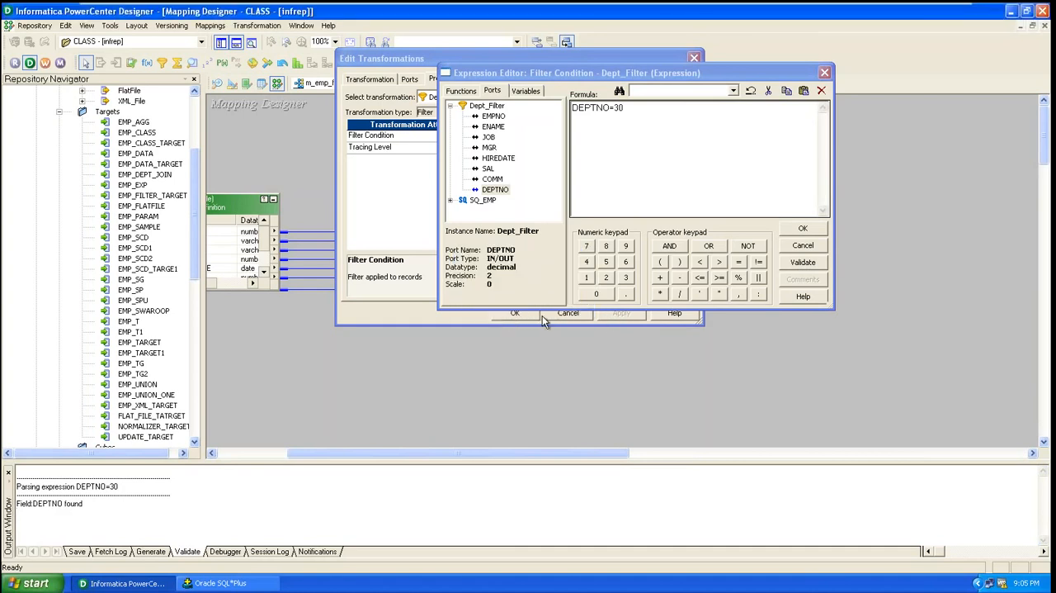
click(801, 230)
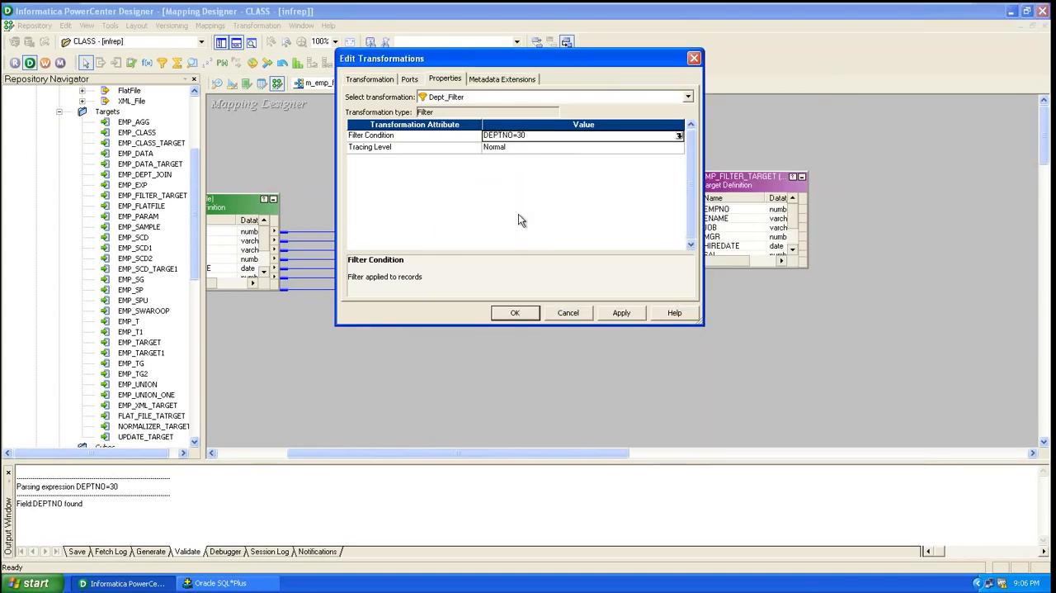
click(621, 313)
click(515, 313)
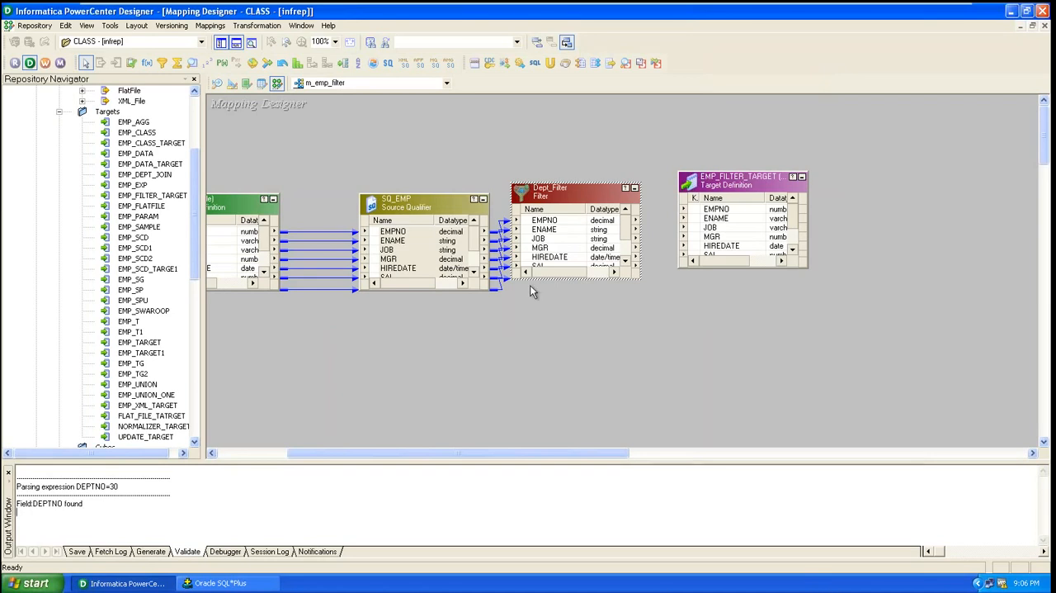
Try to link all Dept_Filter ports to EMP_FILTER_TARGET, matching EMPNO to the target's ENAME port
click(555, 222)
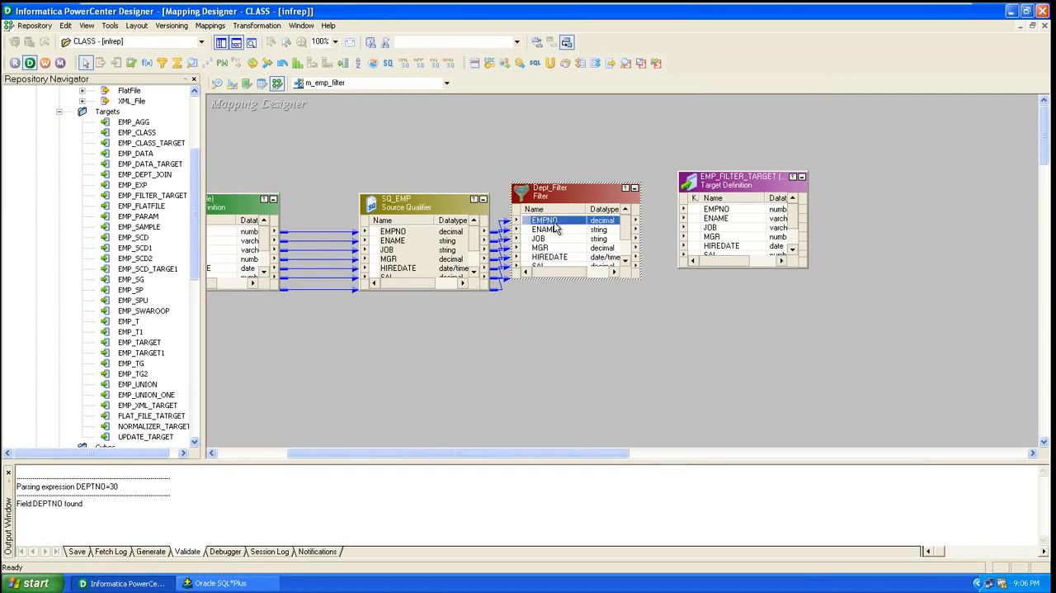
right_click(555, 227)
click(575, 232)
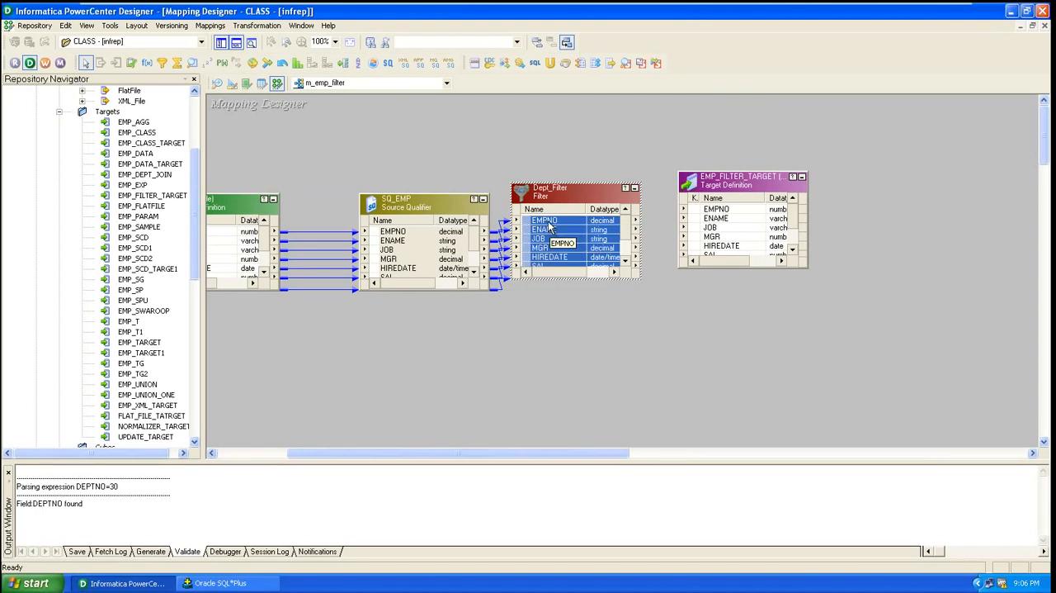
drag(549, 226, 734, 231)
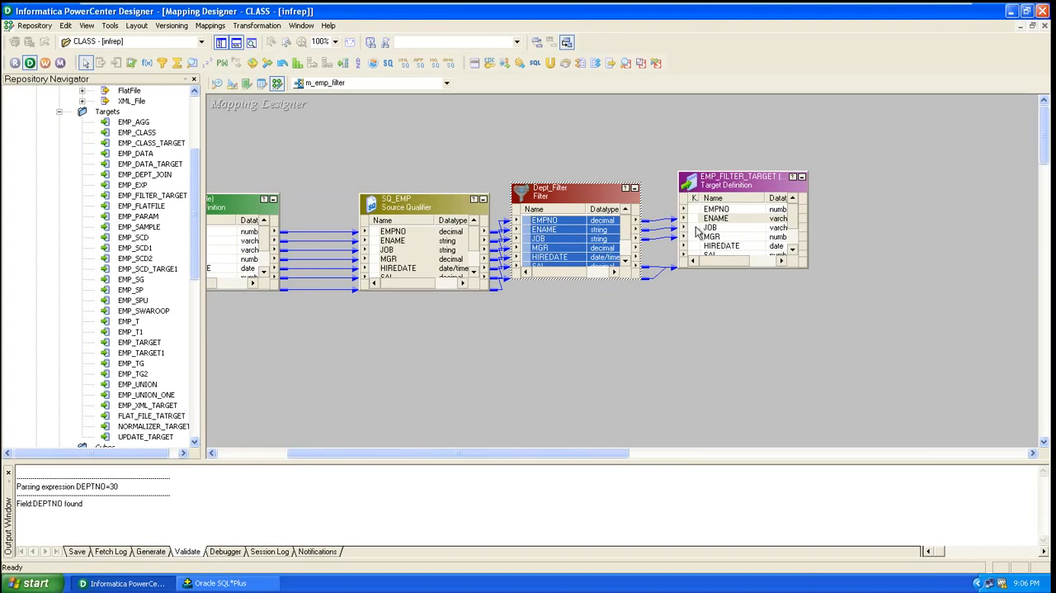
right_click(543, 234)
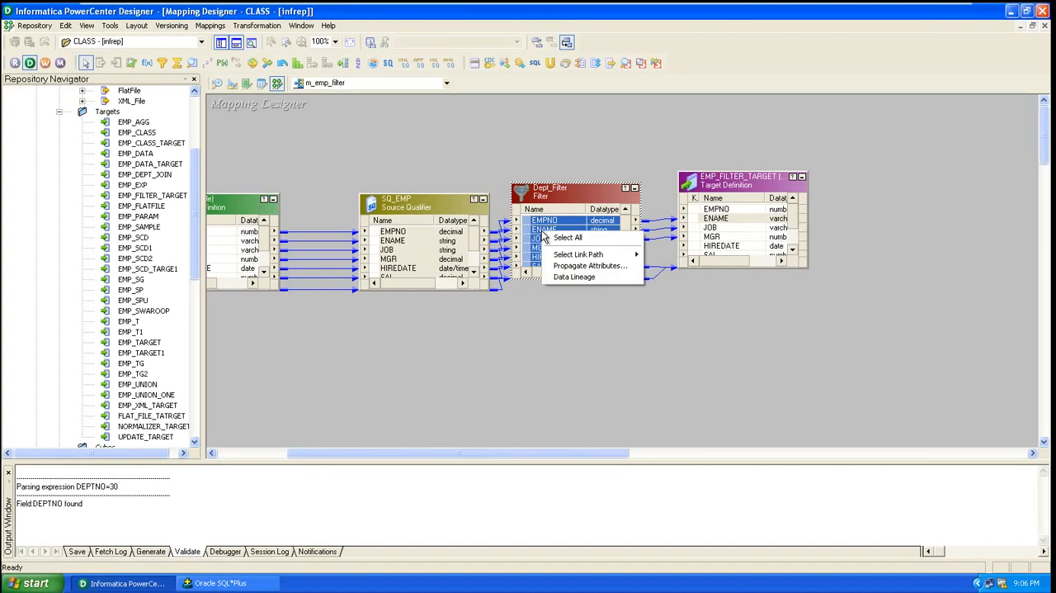
click(663, 228)
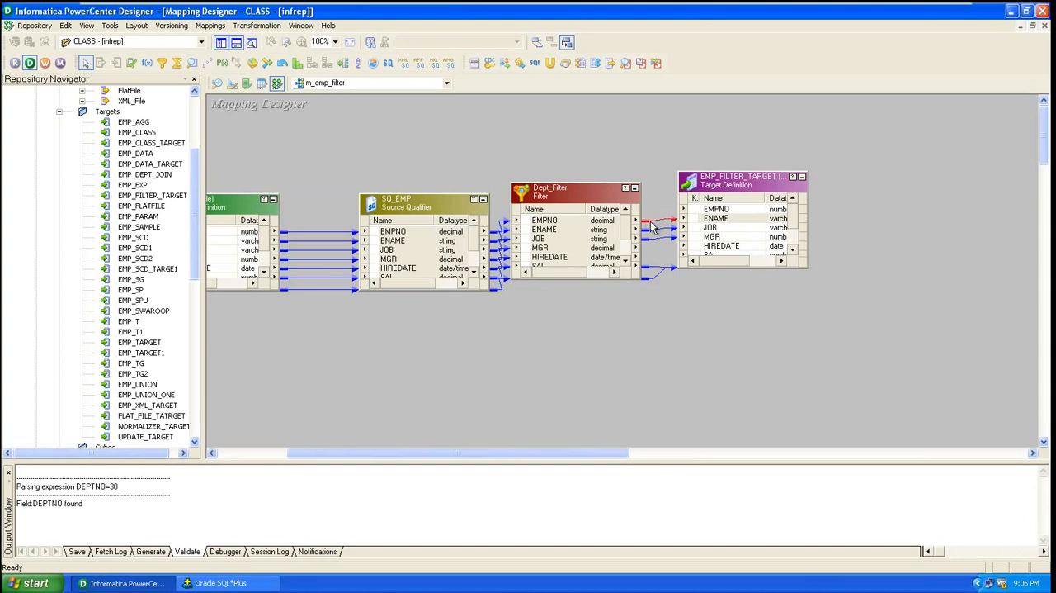
Delete all the links between Dept_Filter and EMP_FILTER_TARGET
click(651, 220)
key(Delete)
key(Delete)
click(650, 284)
click(652, 281)
key(Delete)
click(645, 232)
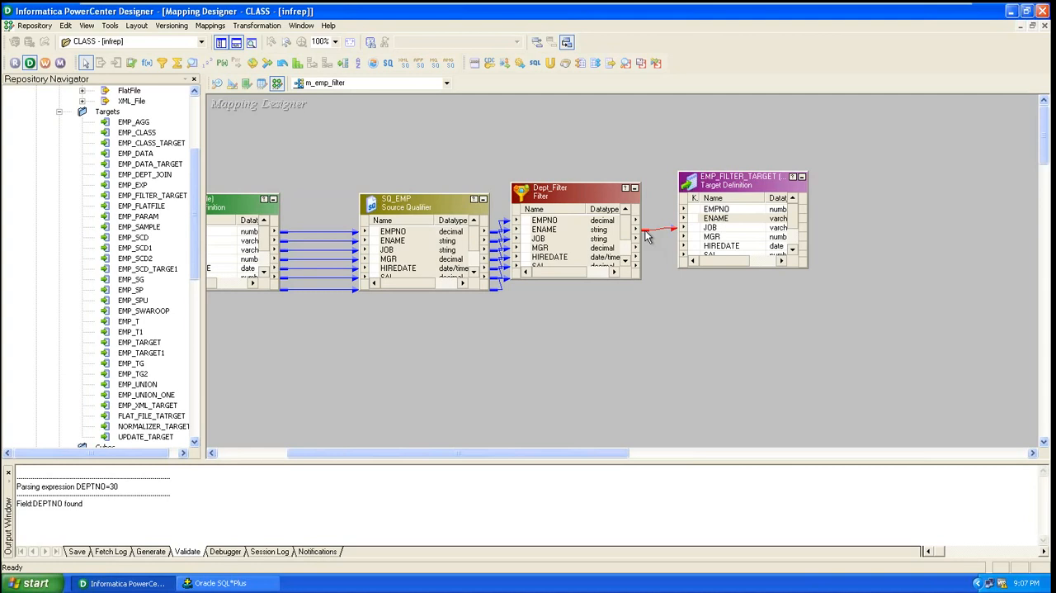
key(Delete)
Select all ports of Dept_Filter and link them to the matching ports of EMP_FILTER_TARGET, starting at EMPNO
click(532, 223)
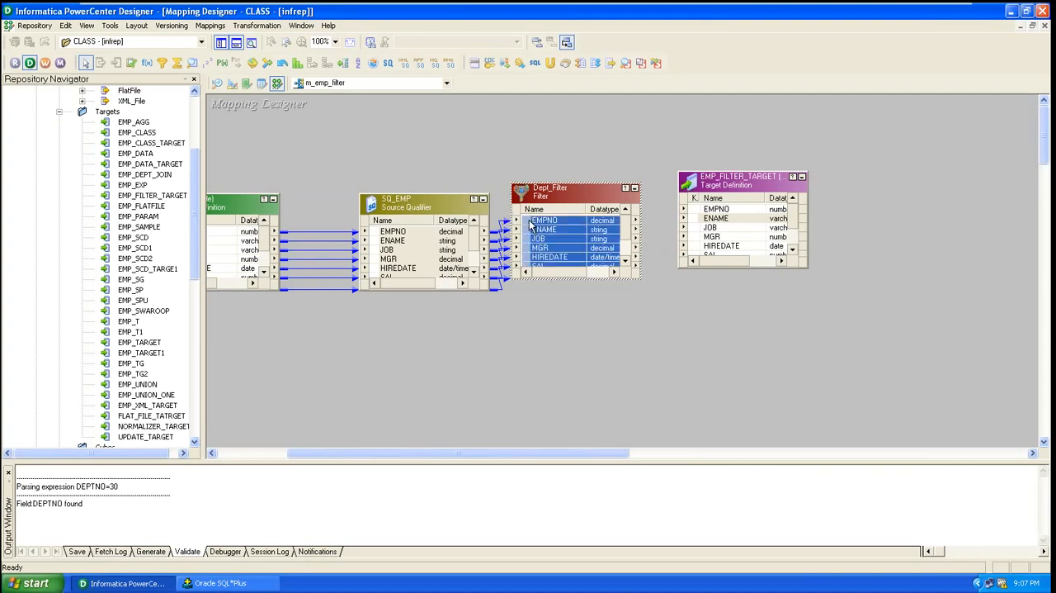
right_click(533, 223)
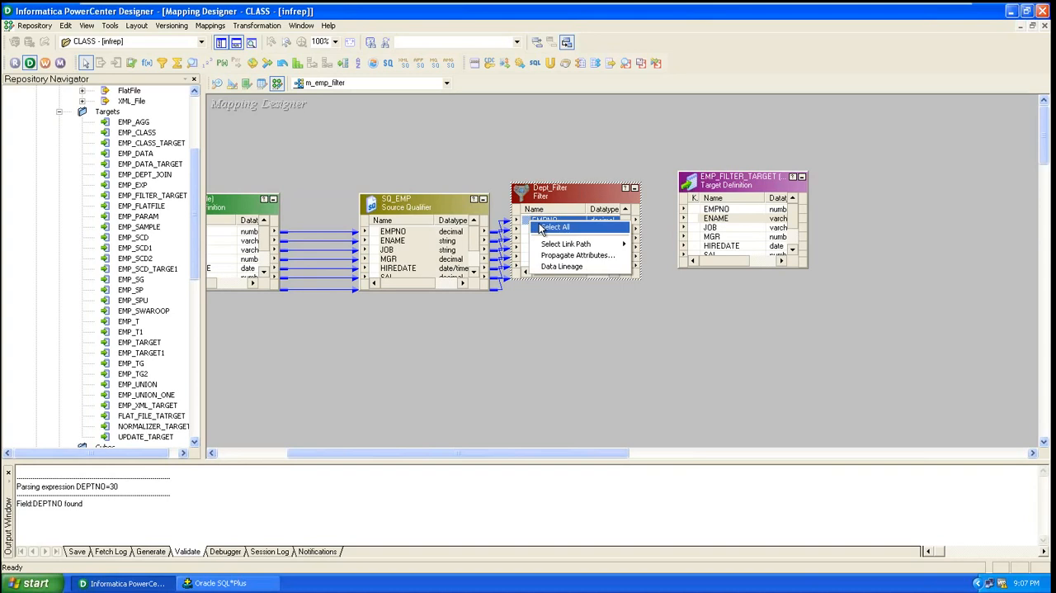
click(534, 227)
drag(528, 224, 704, 218)
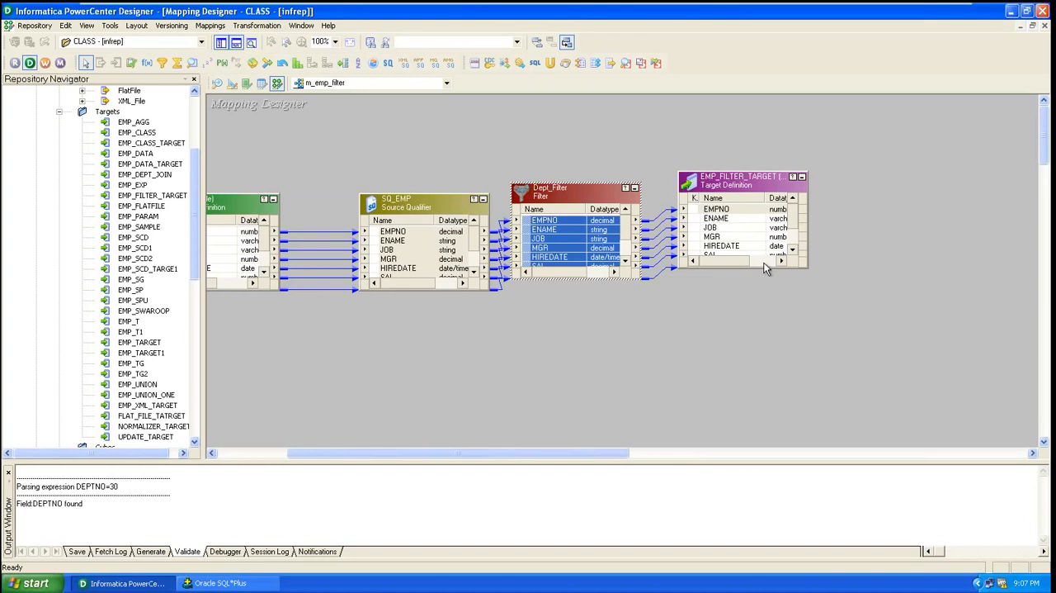
Arrange all objects in the mapping in a row and save the m_emp_filter mapping
click(748, 190)
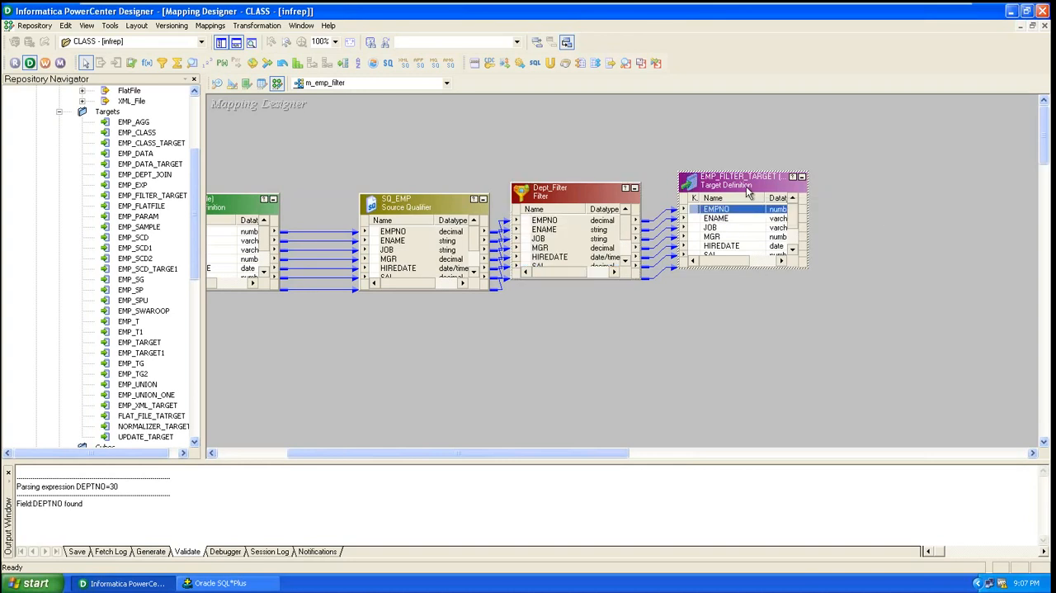
right_click(676, 331)
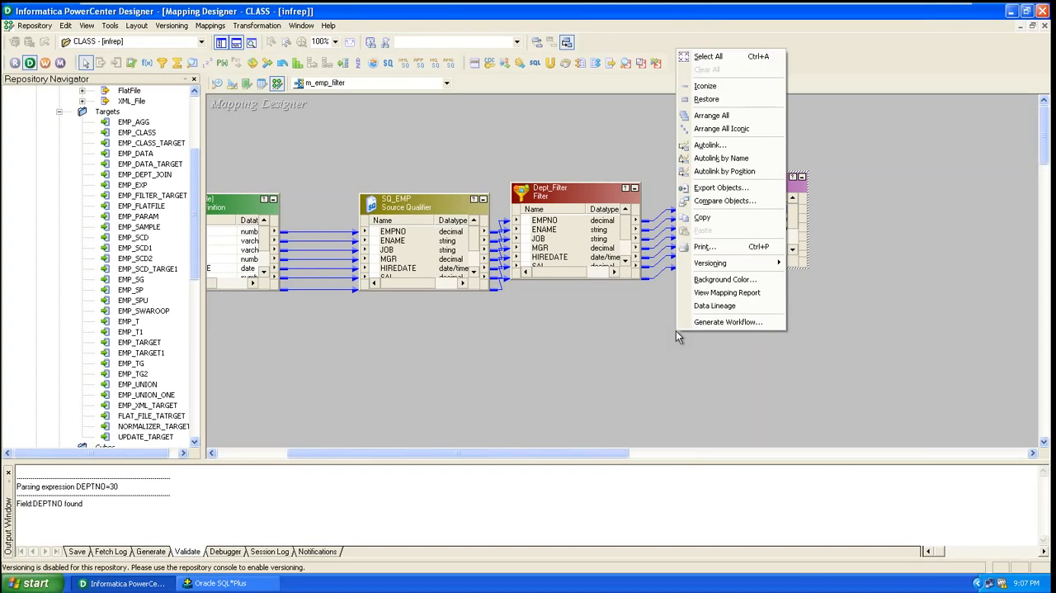
click(711, 116)
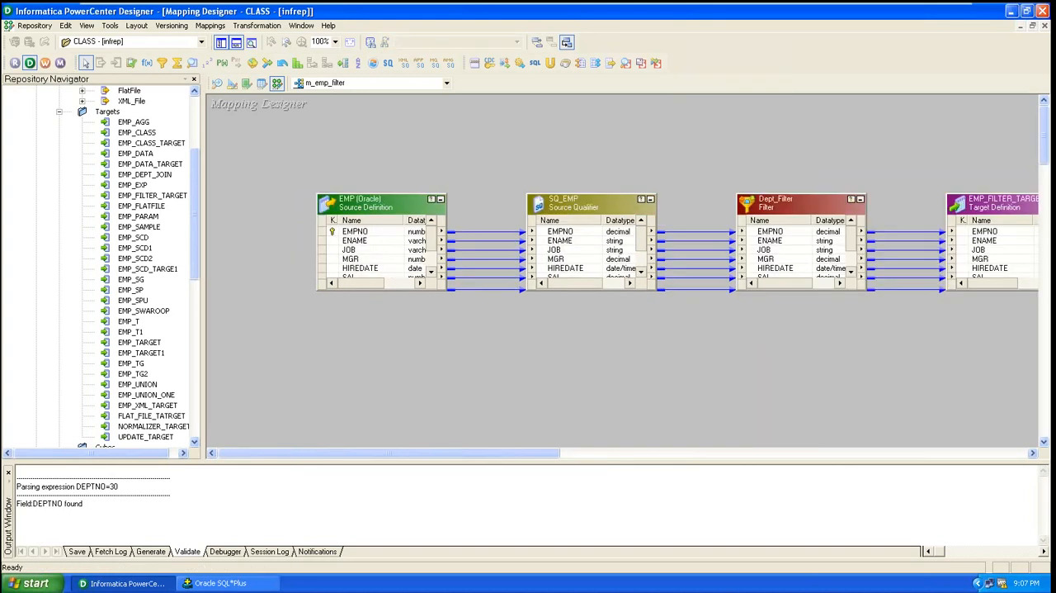
drag(545, 454, 720, 476)
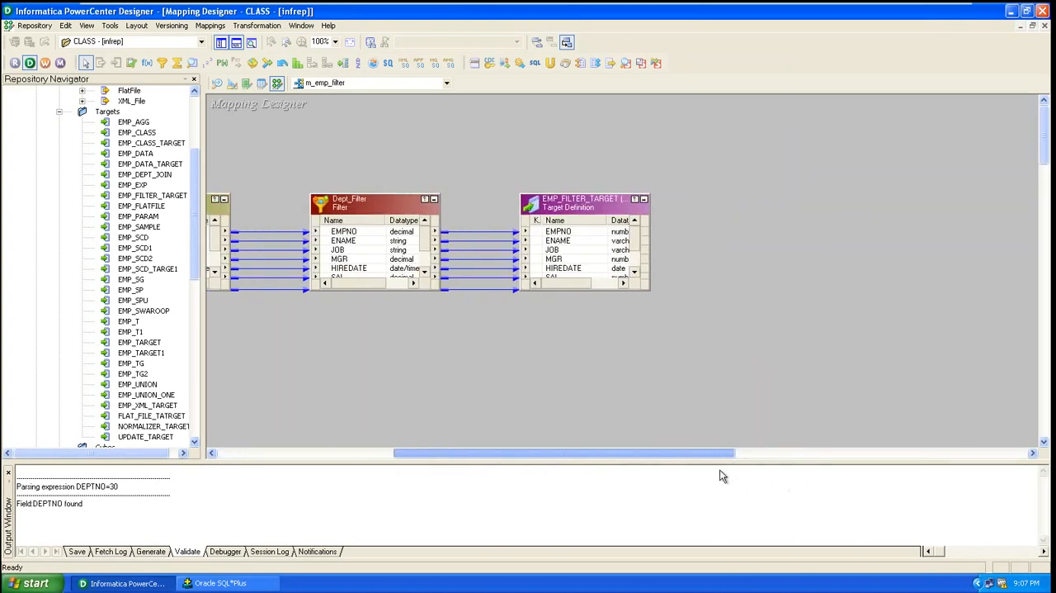
click(648, 294)
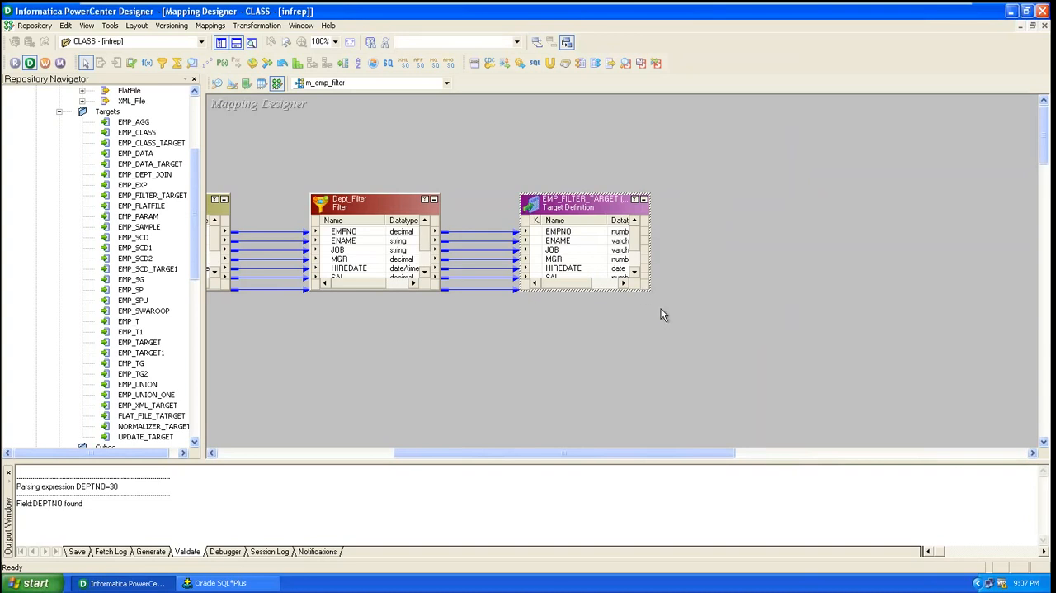
click(630, 323)
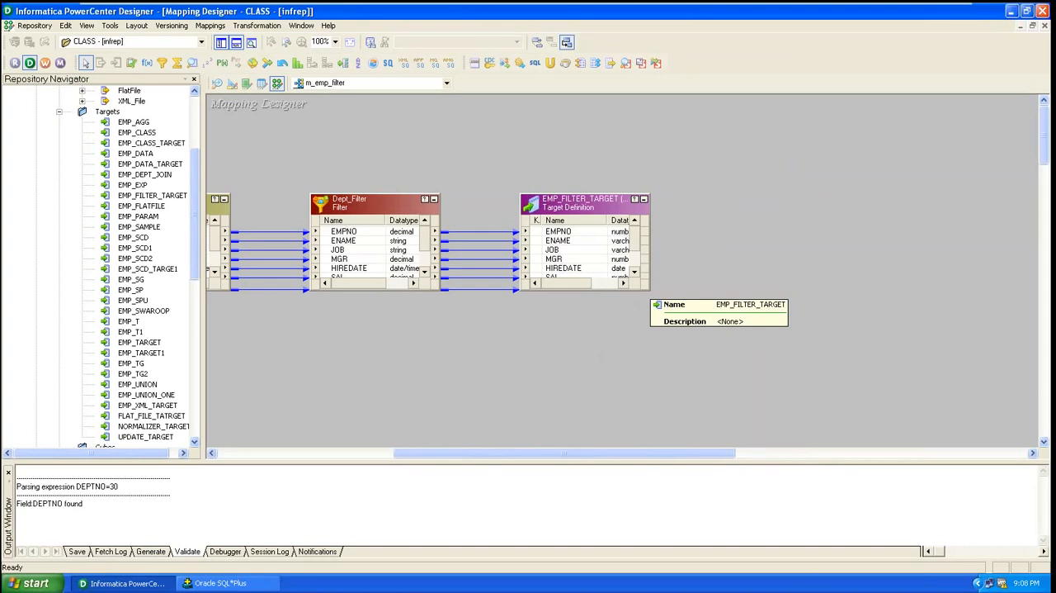
key(ctrl+s)
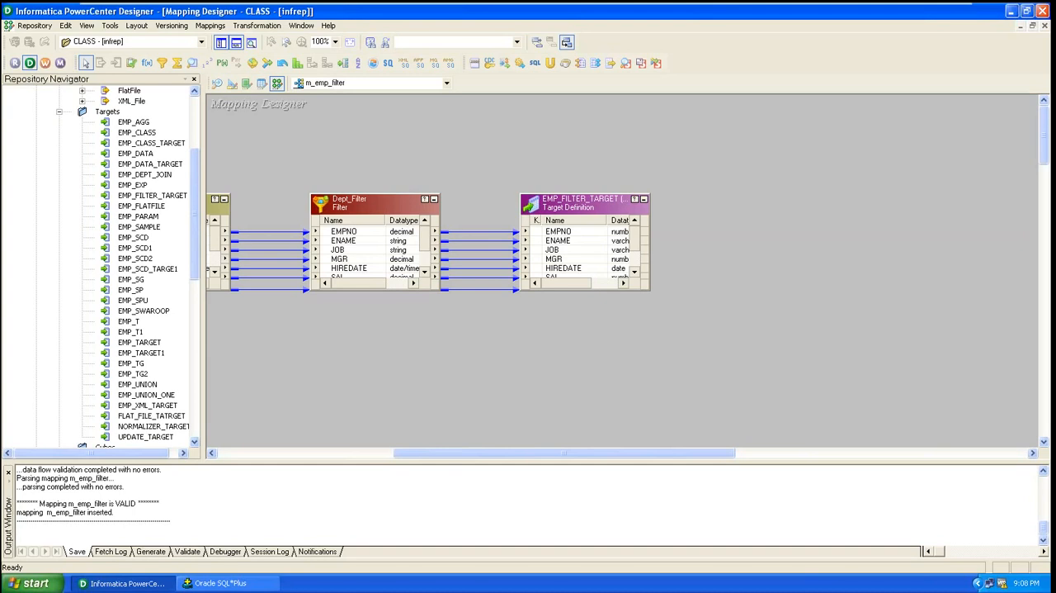
Open the Dept_Filter transformation for editing
double_click(390, 207)
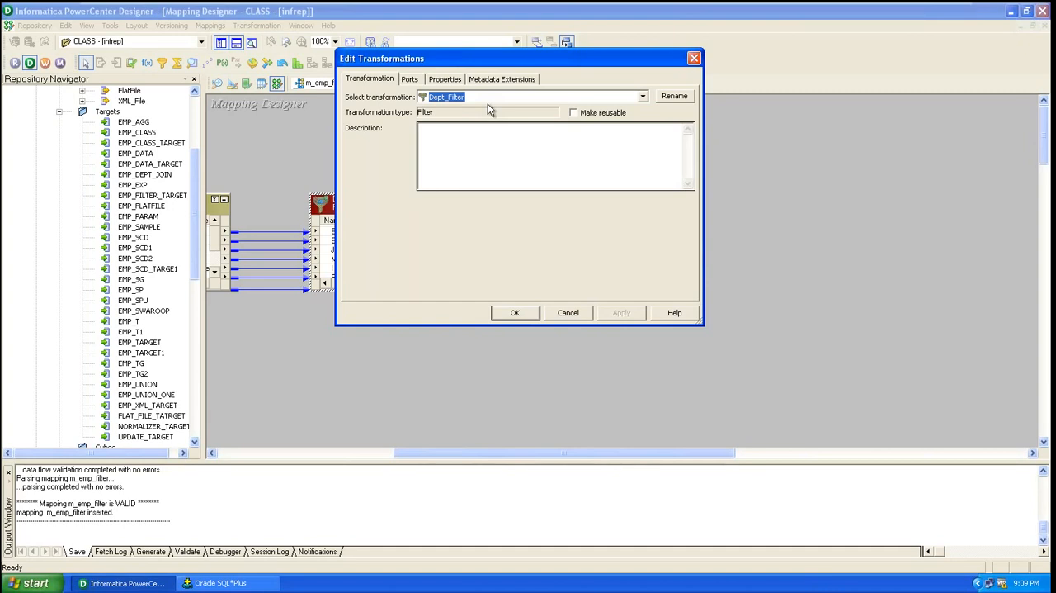
Close the Dept_Filter editor, launch PowerCenter Workflow Manager and dismiss its welcome tip
click(694, 58)
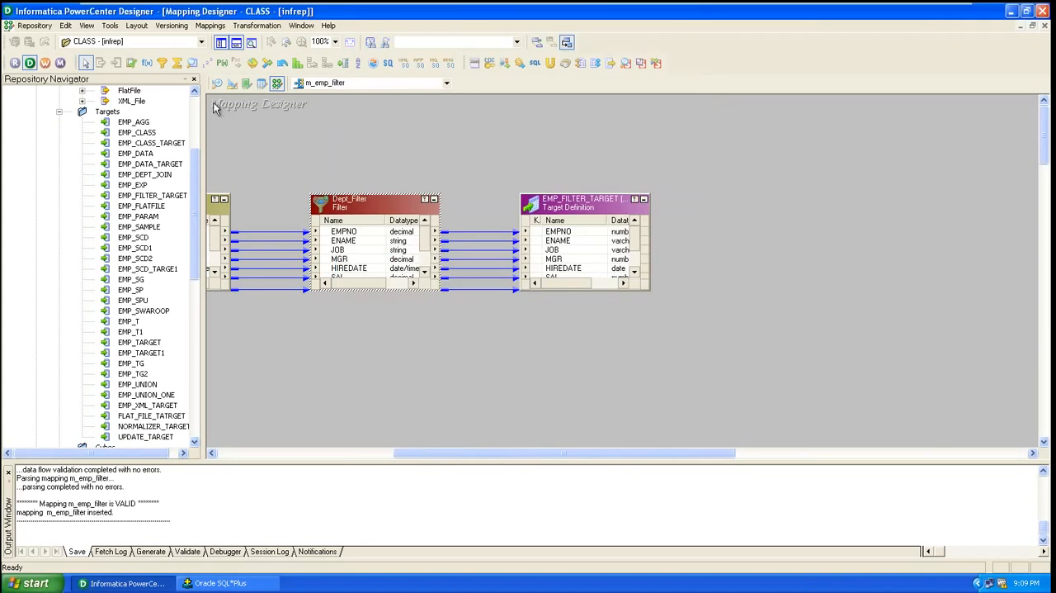
click(24, 587)
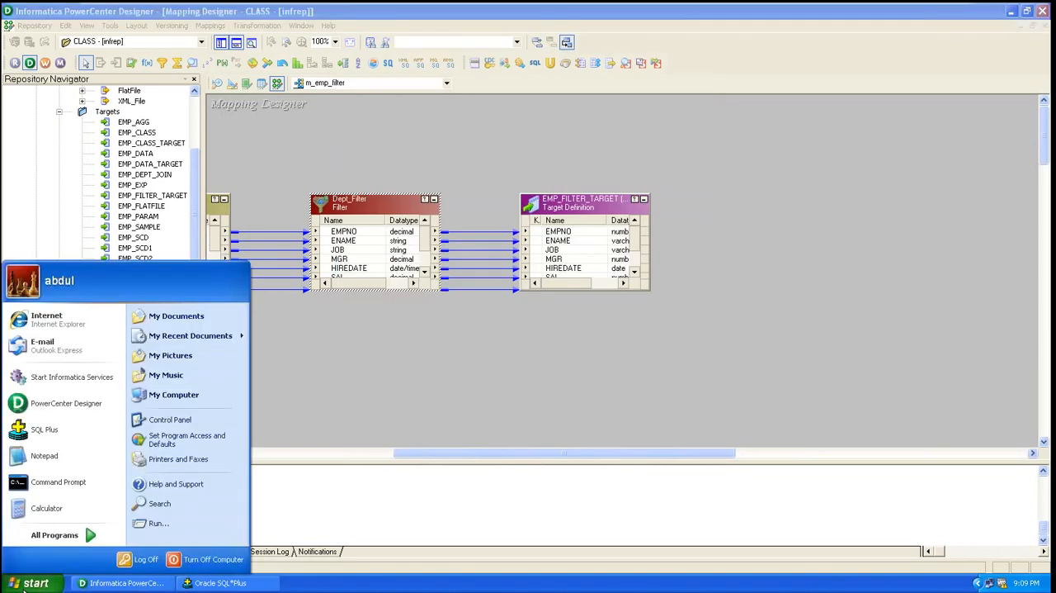
click(46, 538)
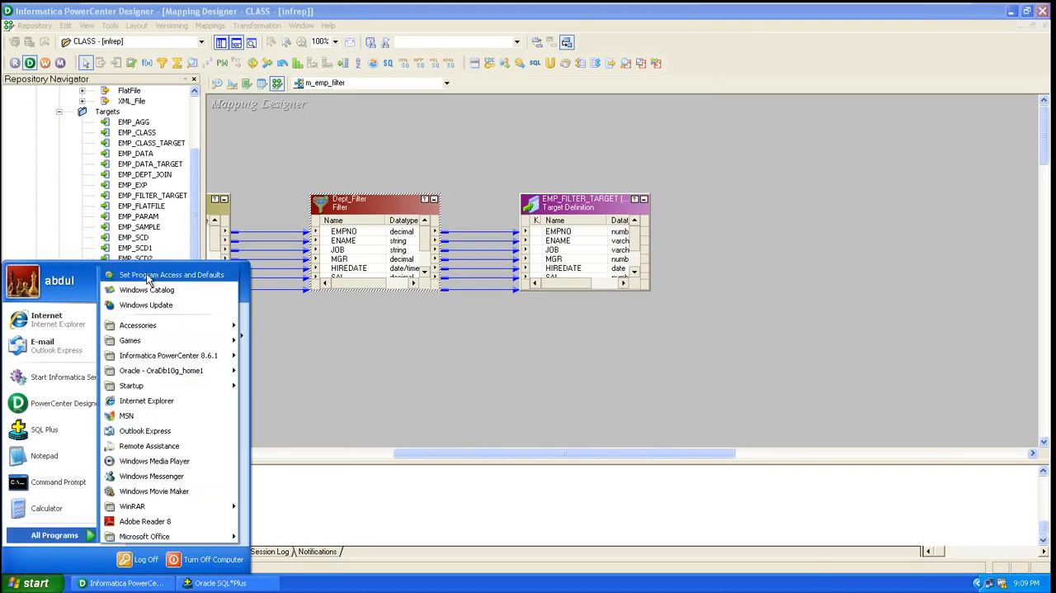
click(45, 64)
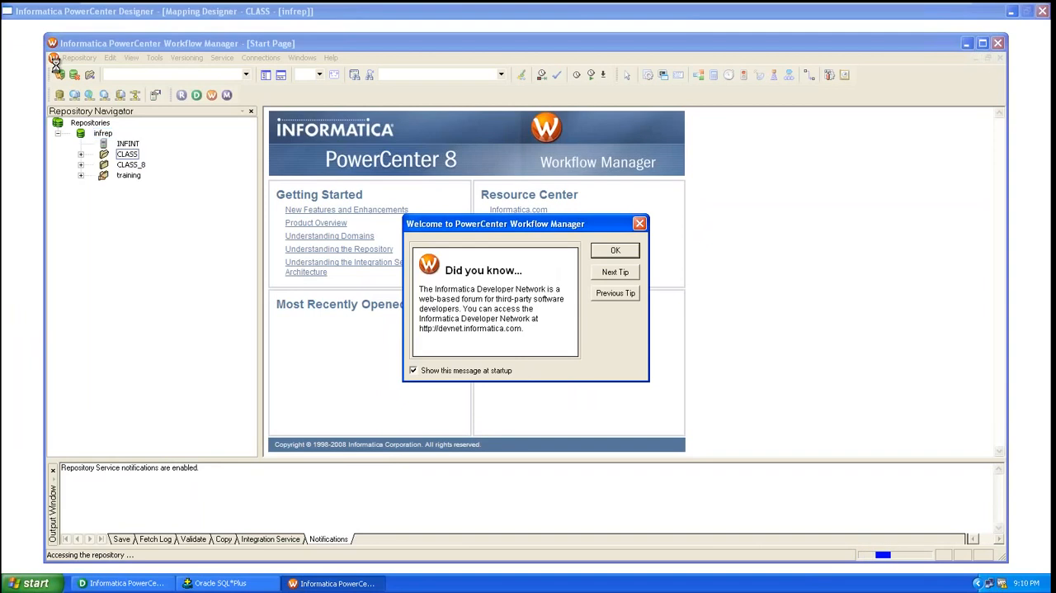
click(635, 246)
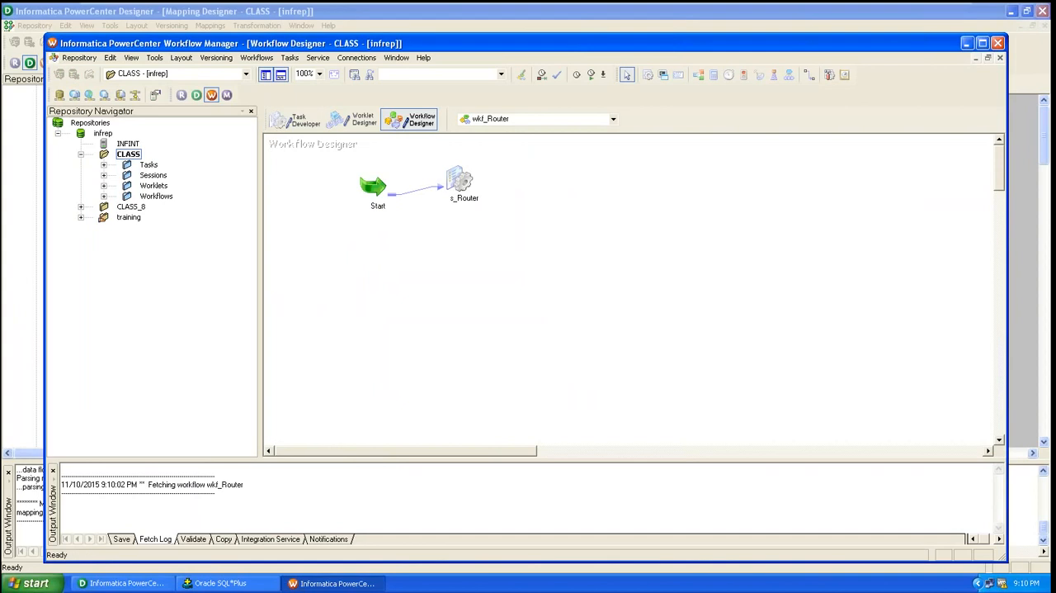
Close the wkf_Router workflow to clear the Workflow Designer workspace
right_click(336, 264)
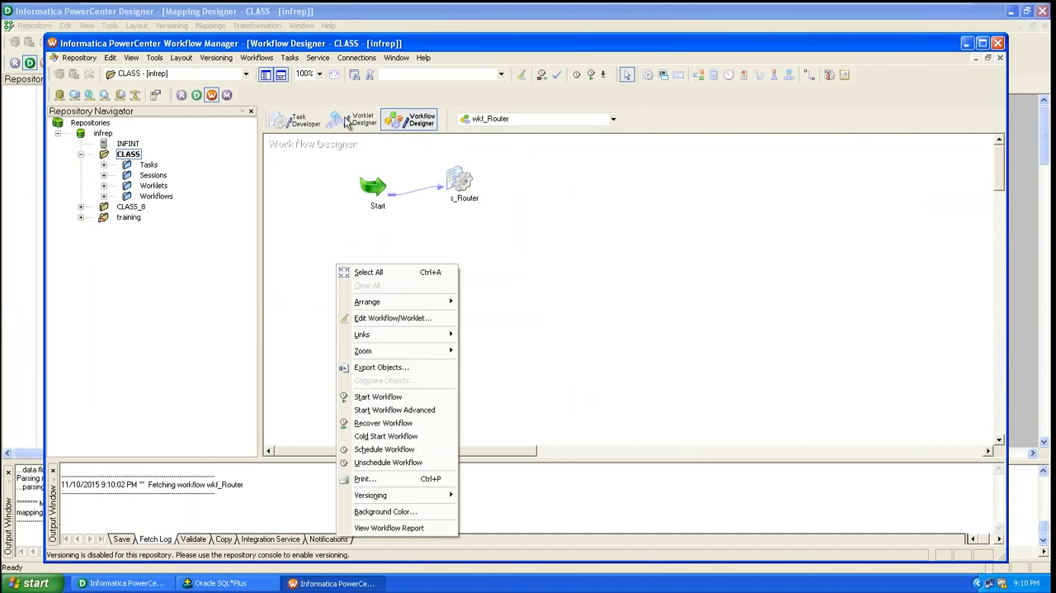
click(263, 59)
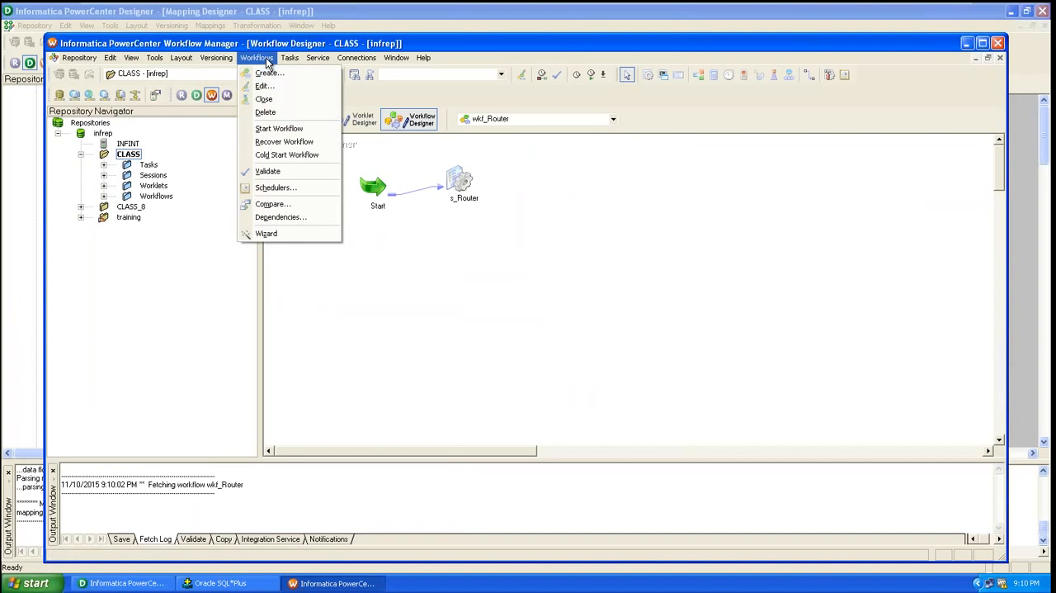
click(264, 100)
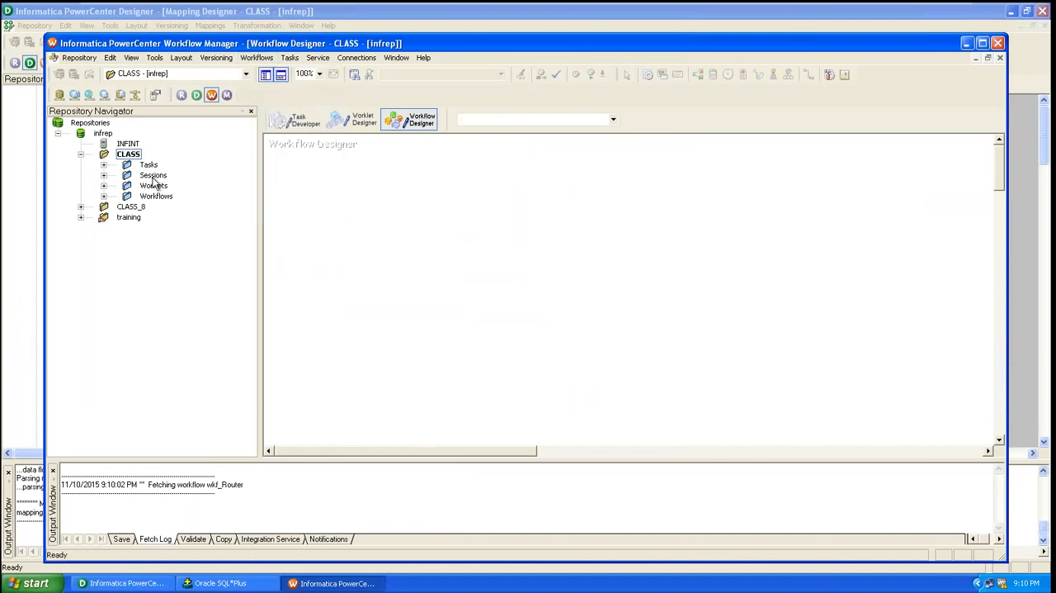
Create a new workflow named wkf_Emp_Filter, keeping the other workflow settings at their defaults
click(256, 58)
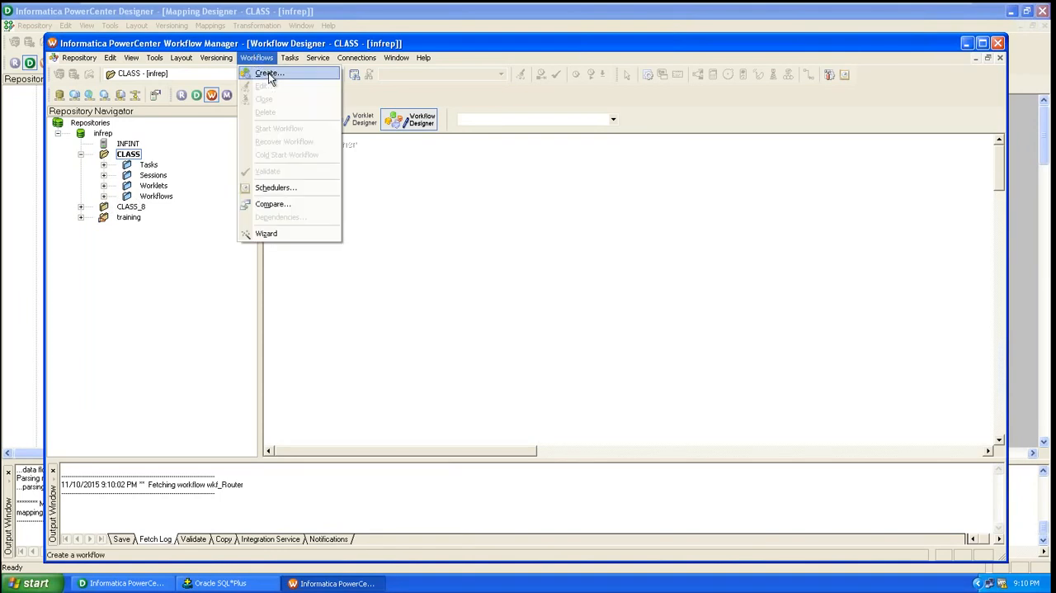
click(268, 73)
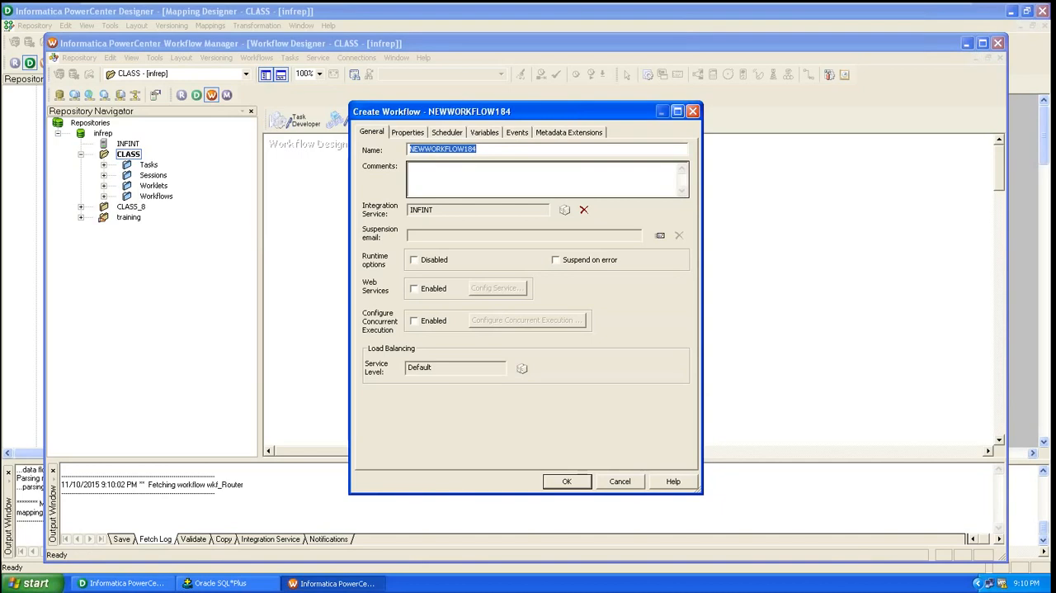
text(wf)
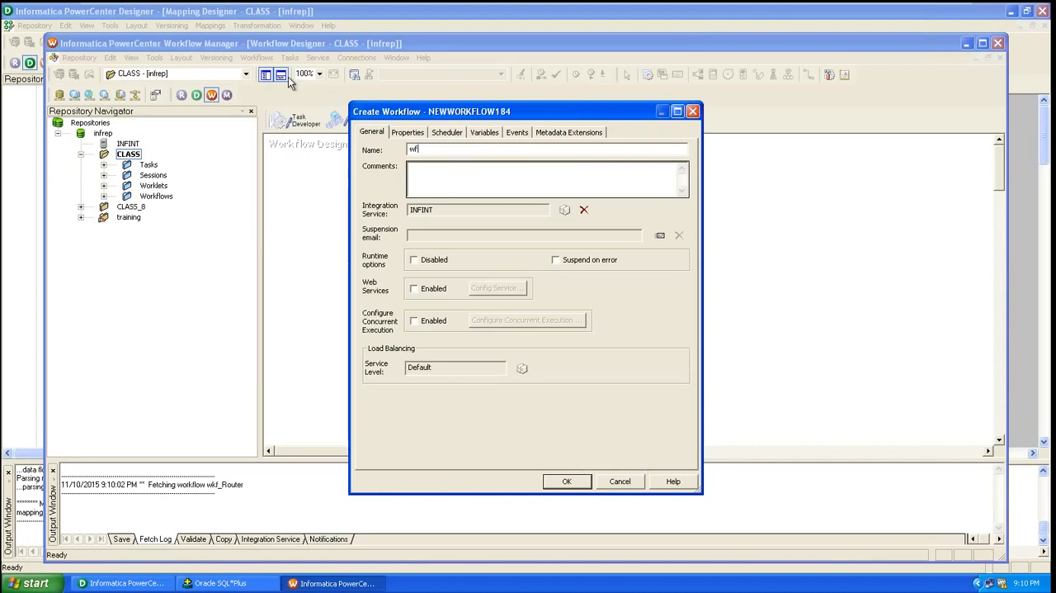
text(_)
key(BackSpace)
text(kf_Emp_Filter)
click(567, 482)
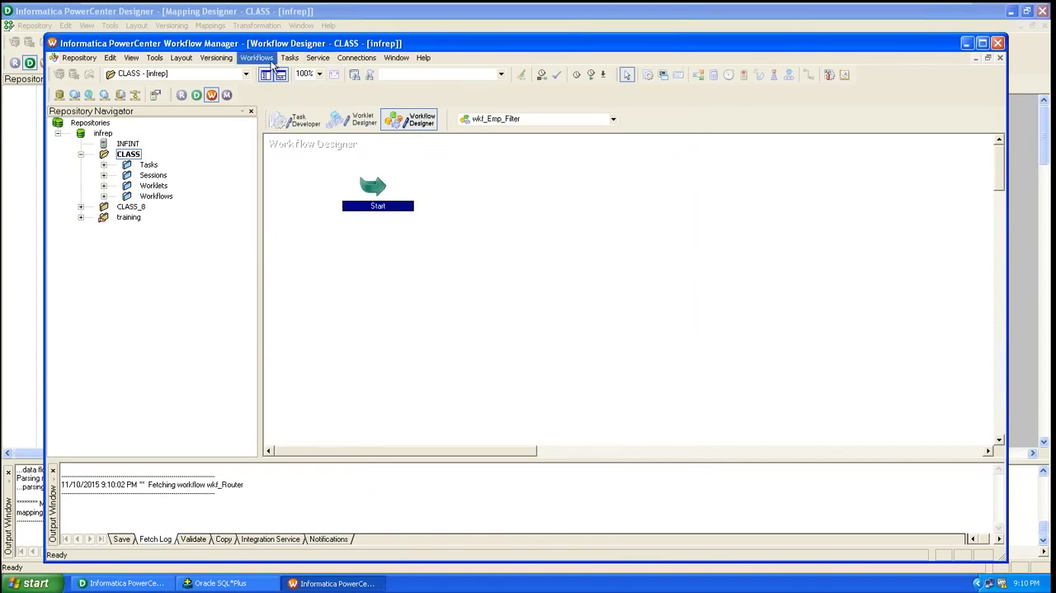
Add a Session task named s_m_emp_Filter to the wkf_Emp_Filter workflow
click(302, 124)
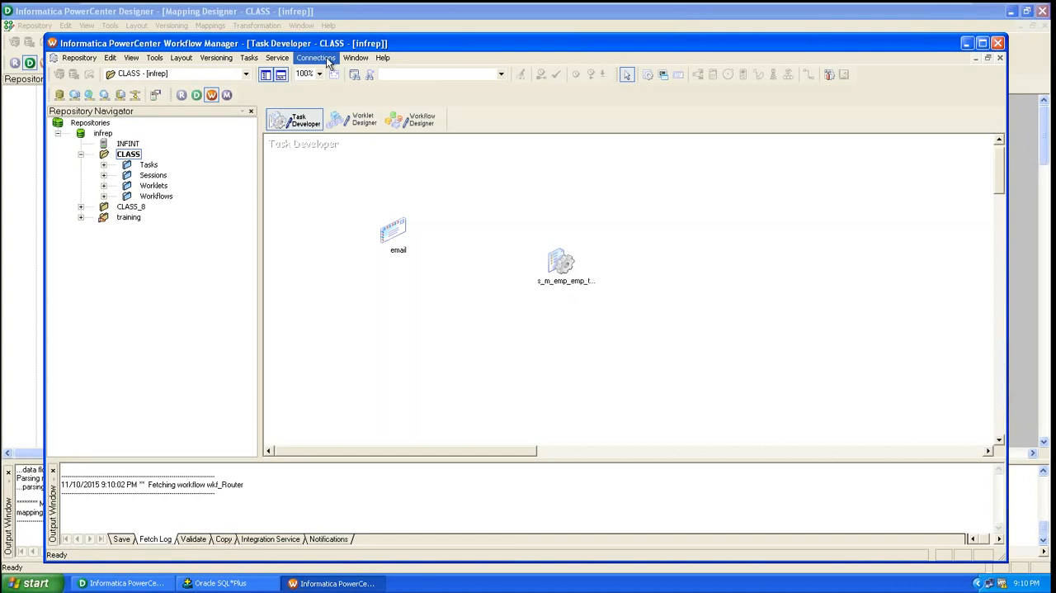
click(406, 120)
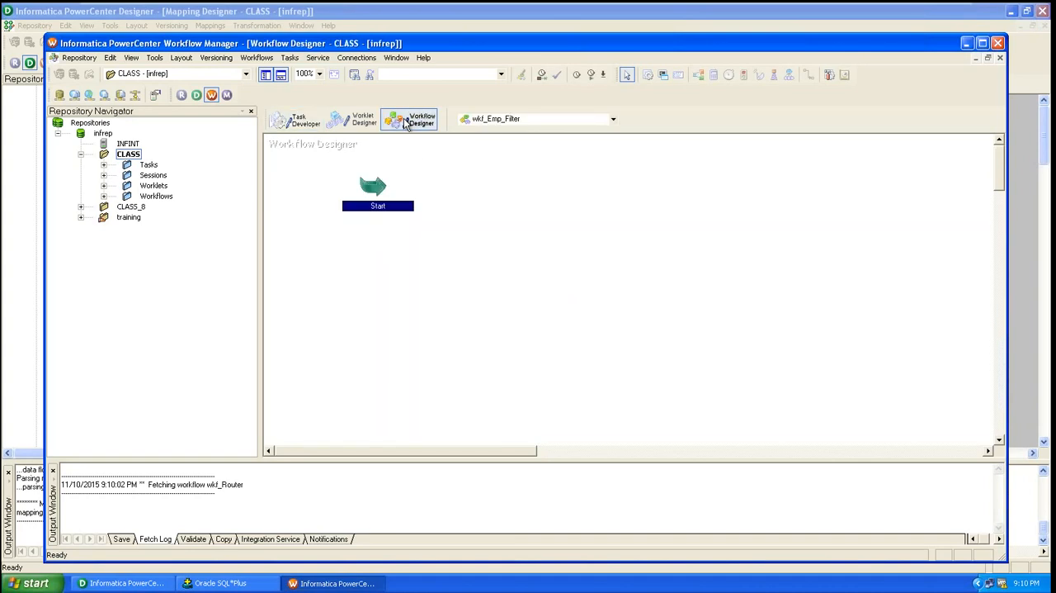
click(292, 59)
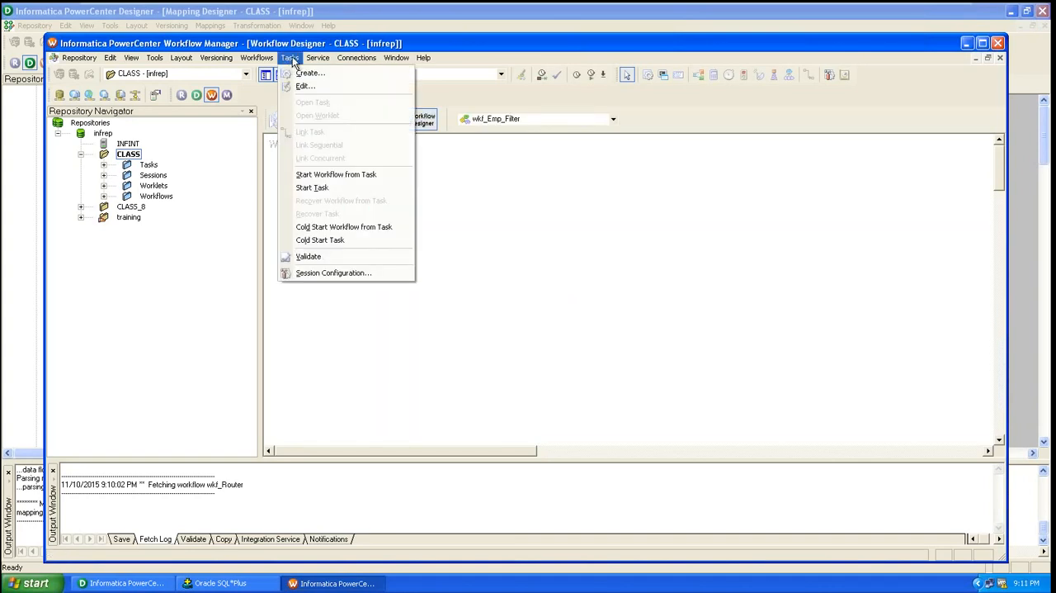
click(304, 76)
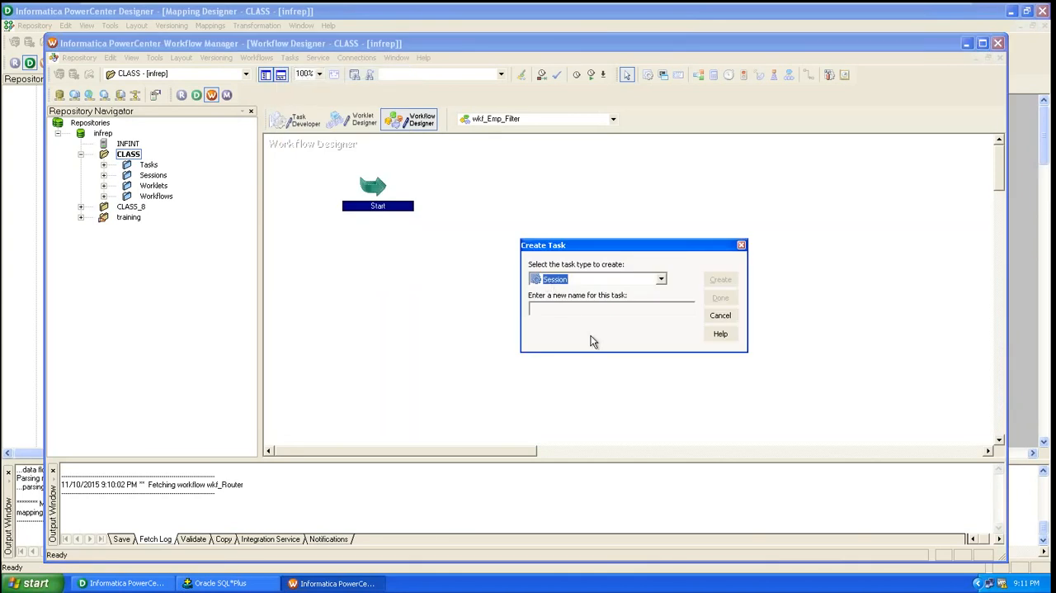
click(575, 309)
text(s_m_emp)
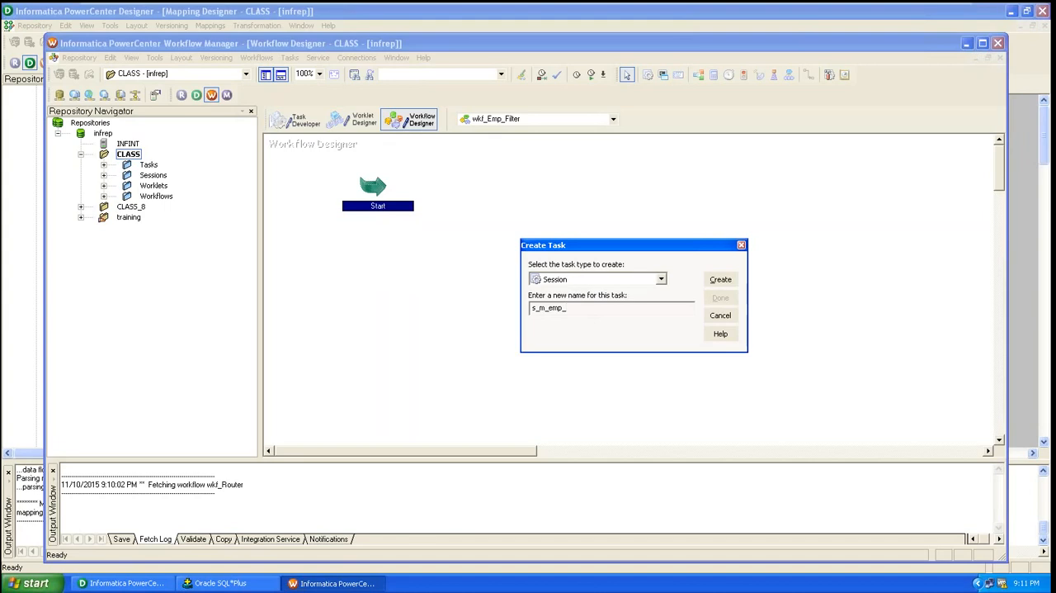
text(_Filter)
click(720, 282)
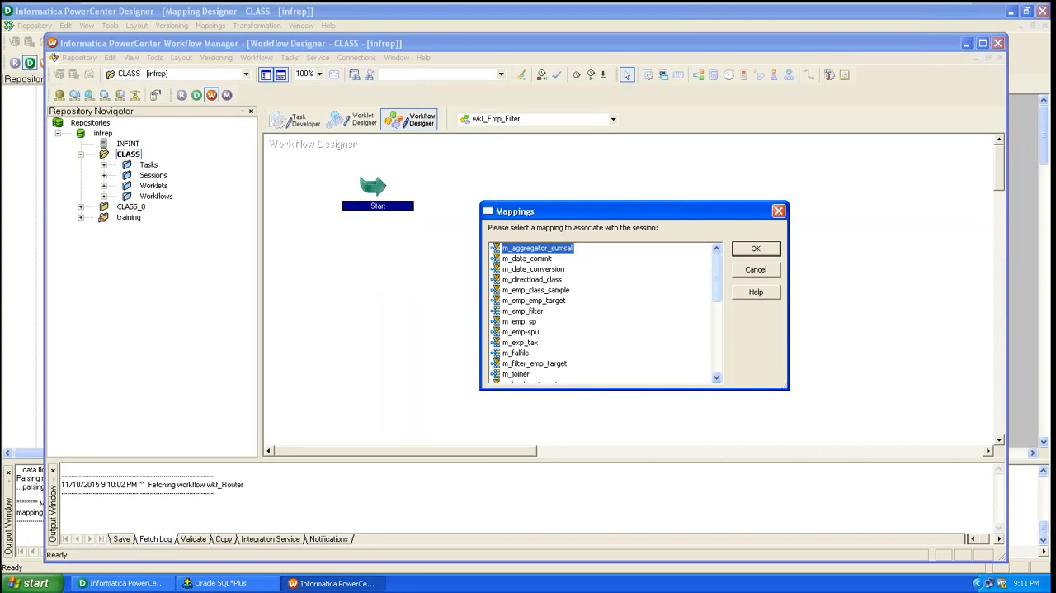
Associate the session with the m_filter_emp_target mapping and finish creating the task
click(550, 369)
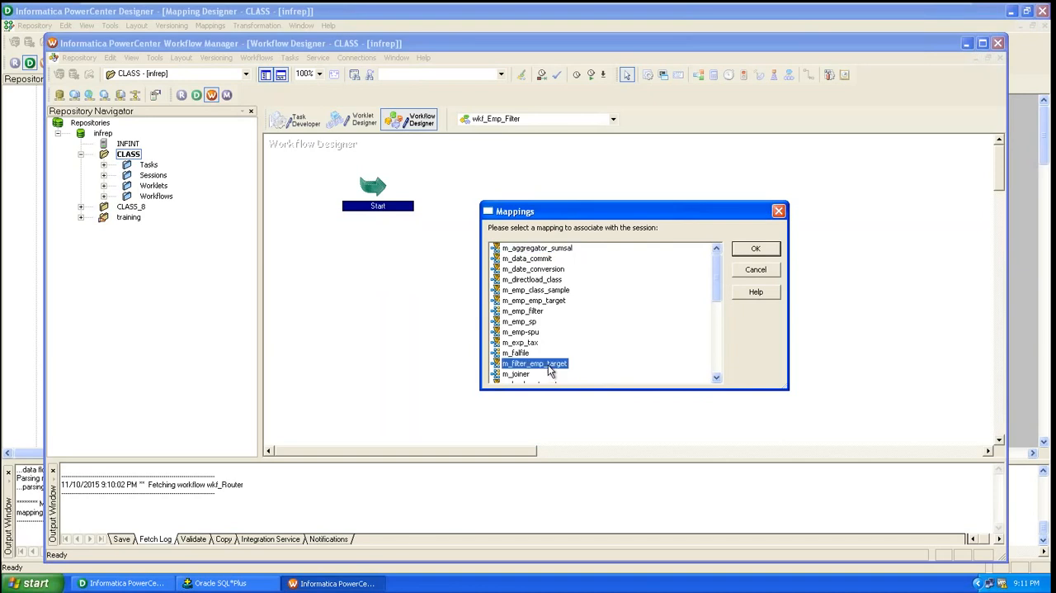
click(755, 249)
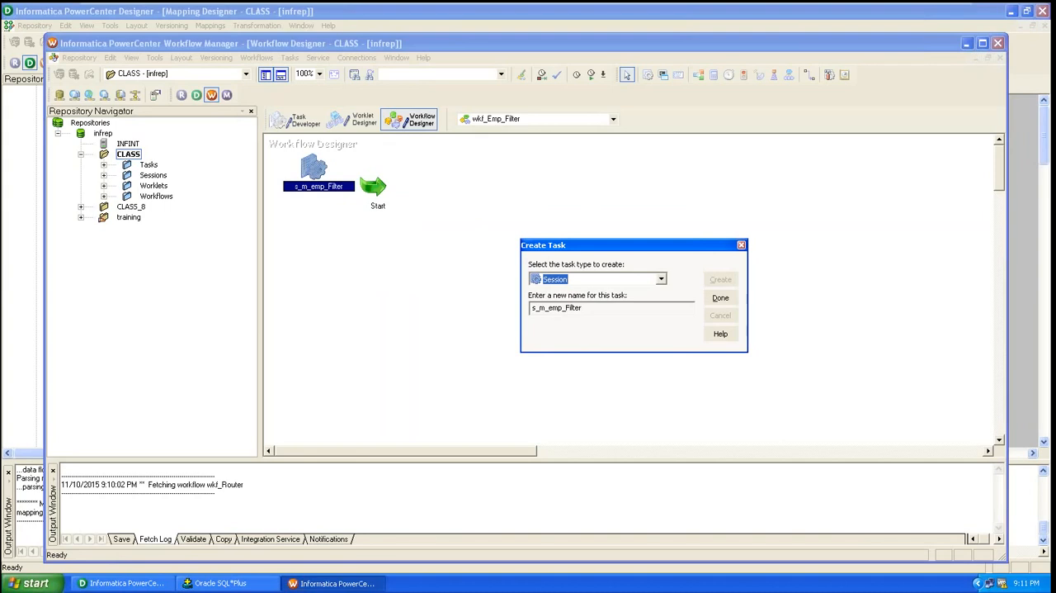
click(318, 192)
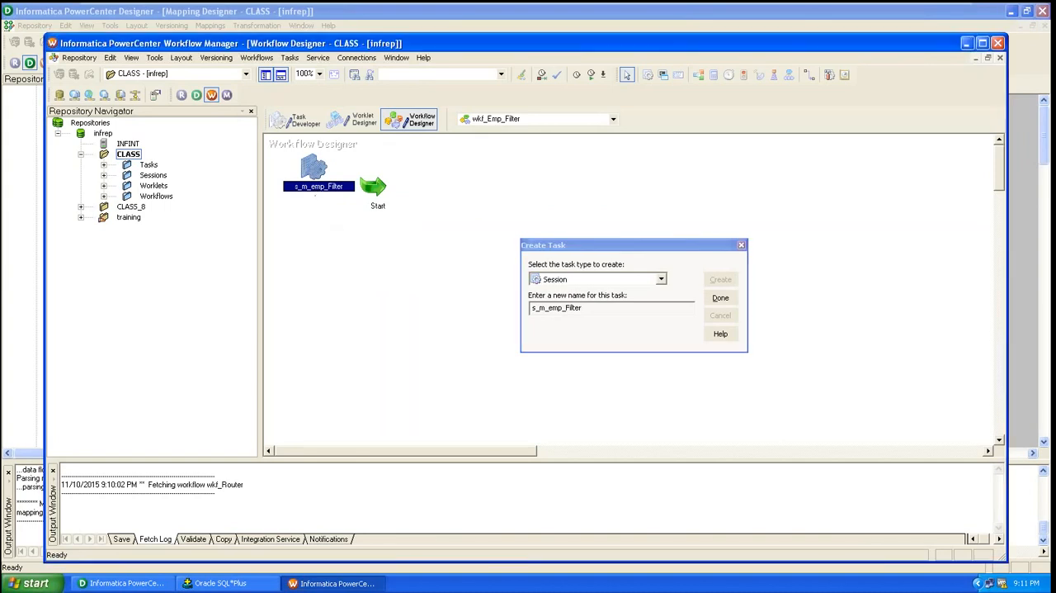
click(720, 299)
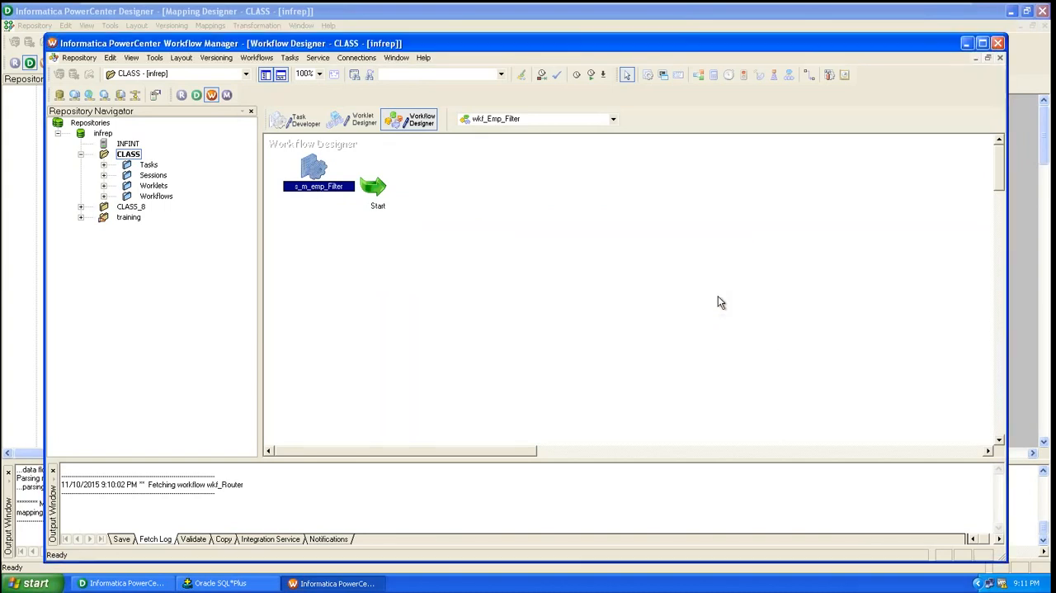
Switch to PowerCenter Designer to check the name of the open mapping, and return to Workflow Manager
double_click(299, 189)
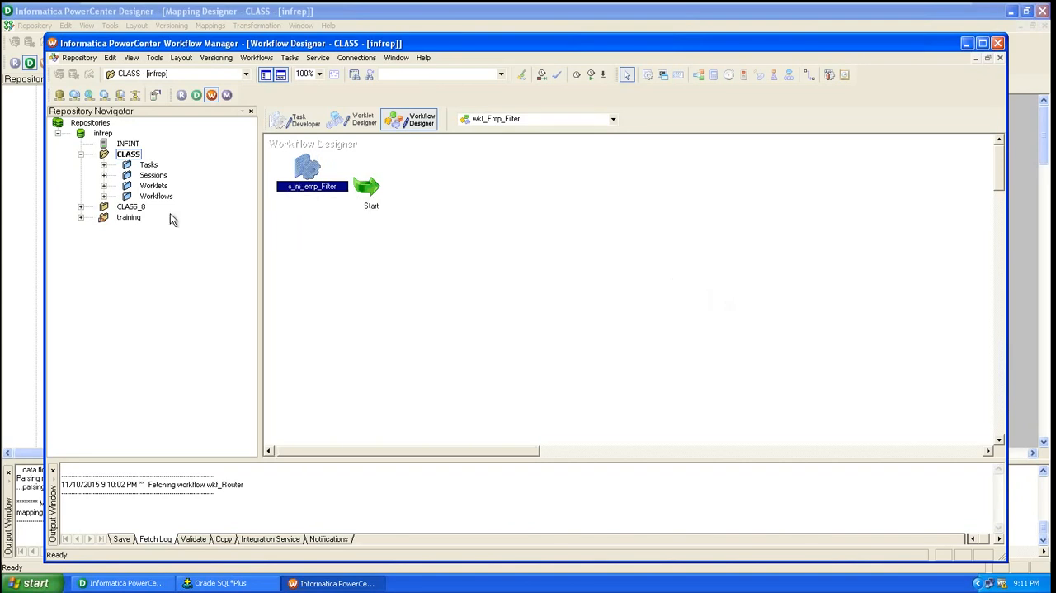
right_click(723, 42)
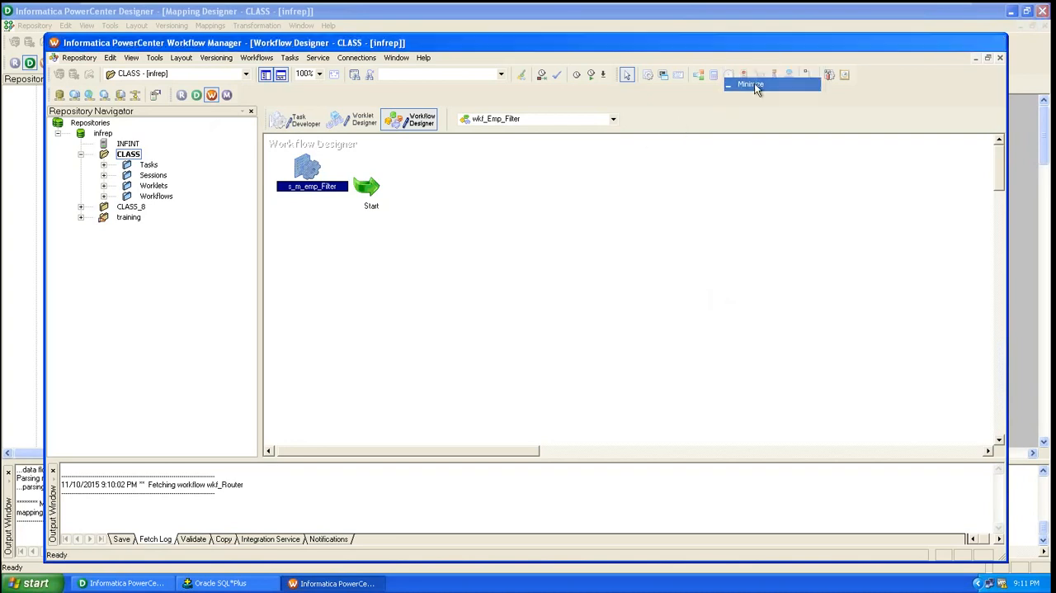
click(755, 85)
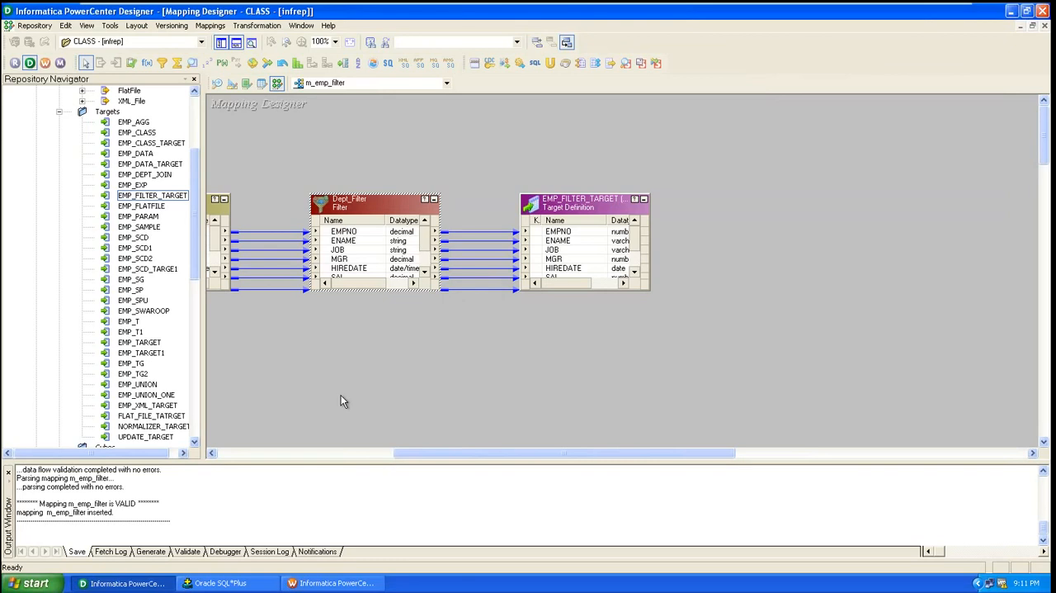
click(299, 583)
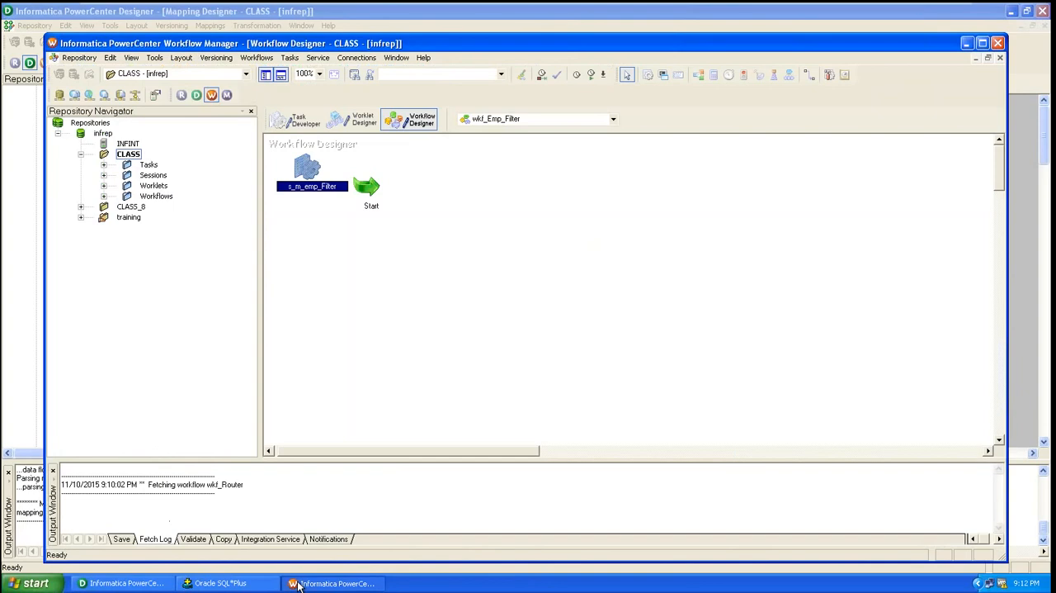
Delete the s_m_emp_Filter session from the workflow and confirm the deletion
right_click(330, 165)
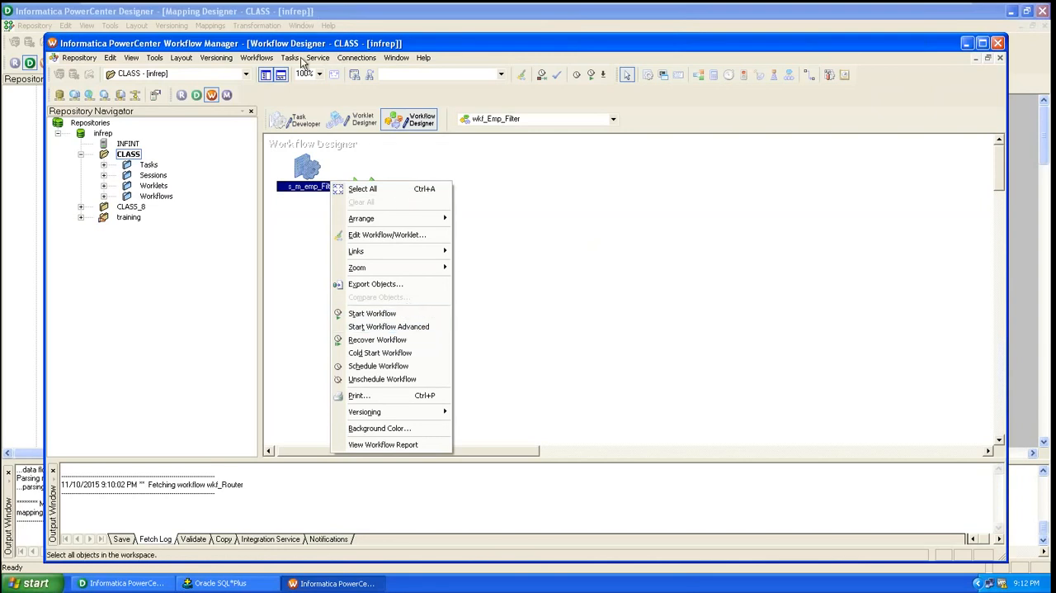
click(305, 183)
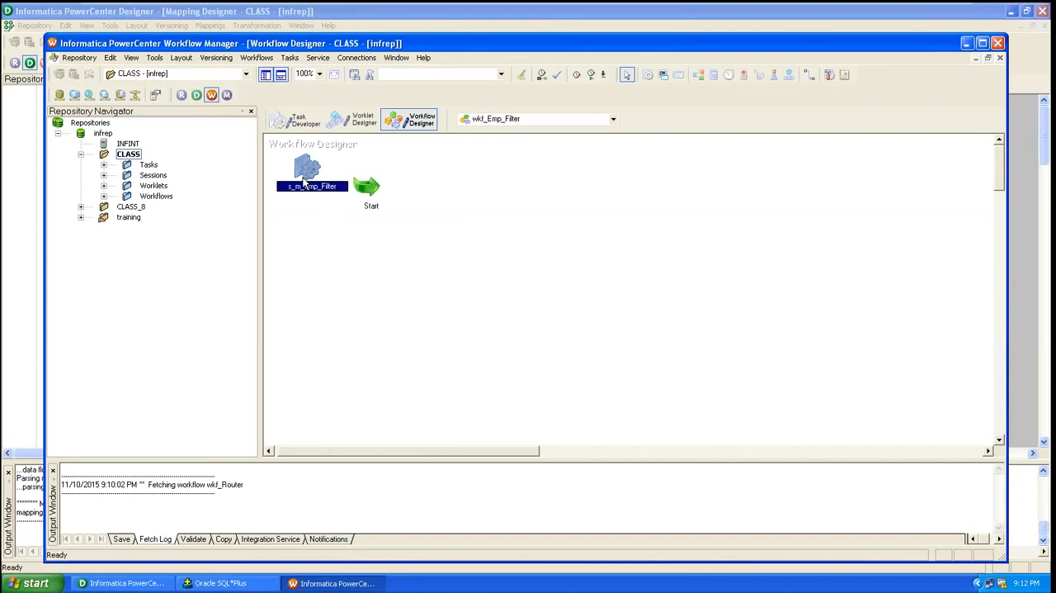
key(Delete)
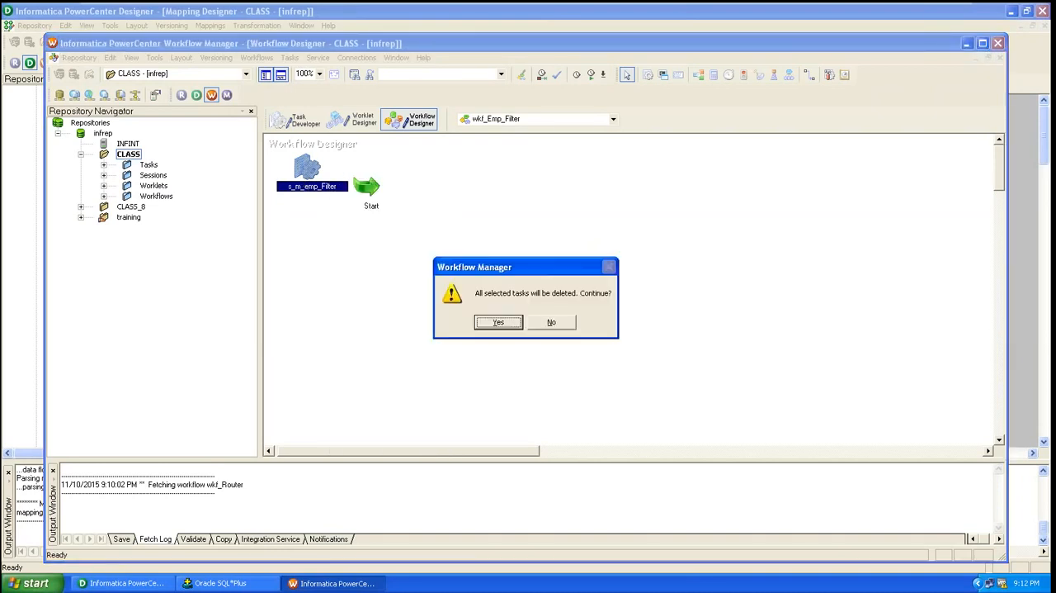
key(Return)
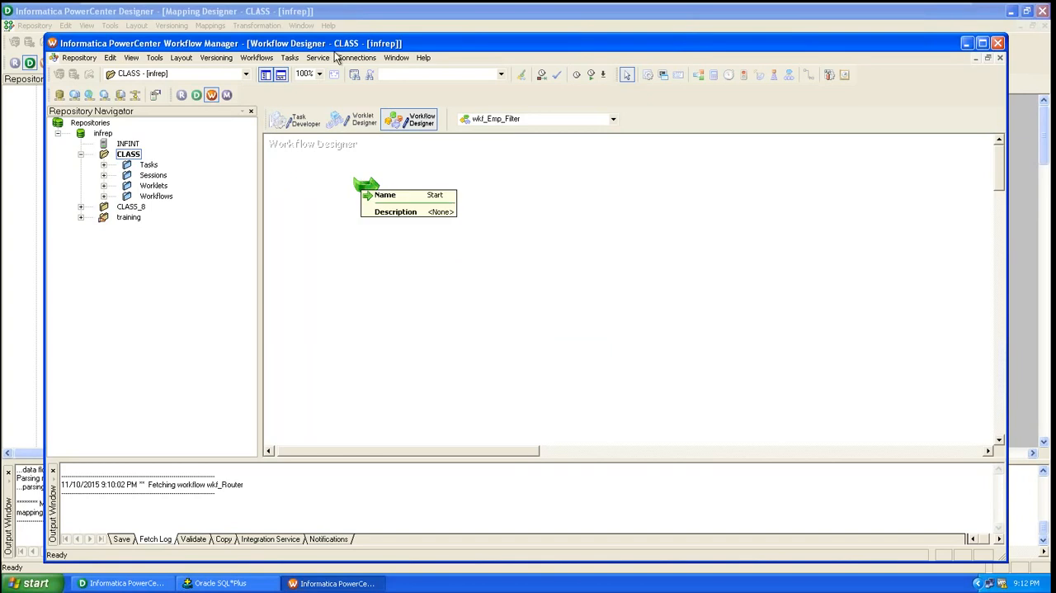
Create a Session task named s_m_emp_filter in the wkf_Emp_Filter workflow
click(291, 59)
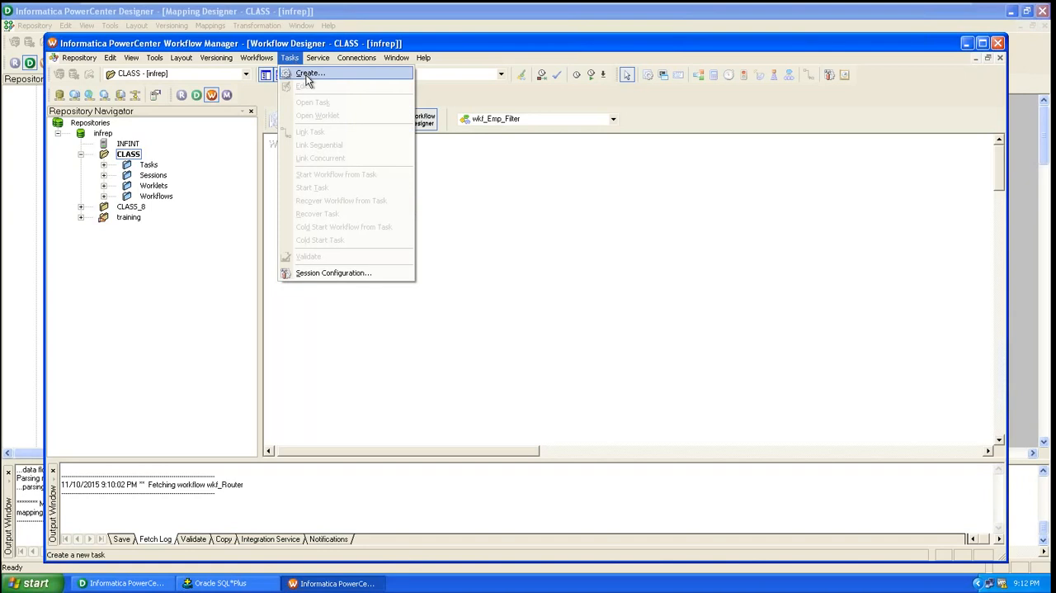
click(307, 74)
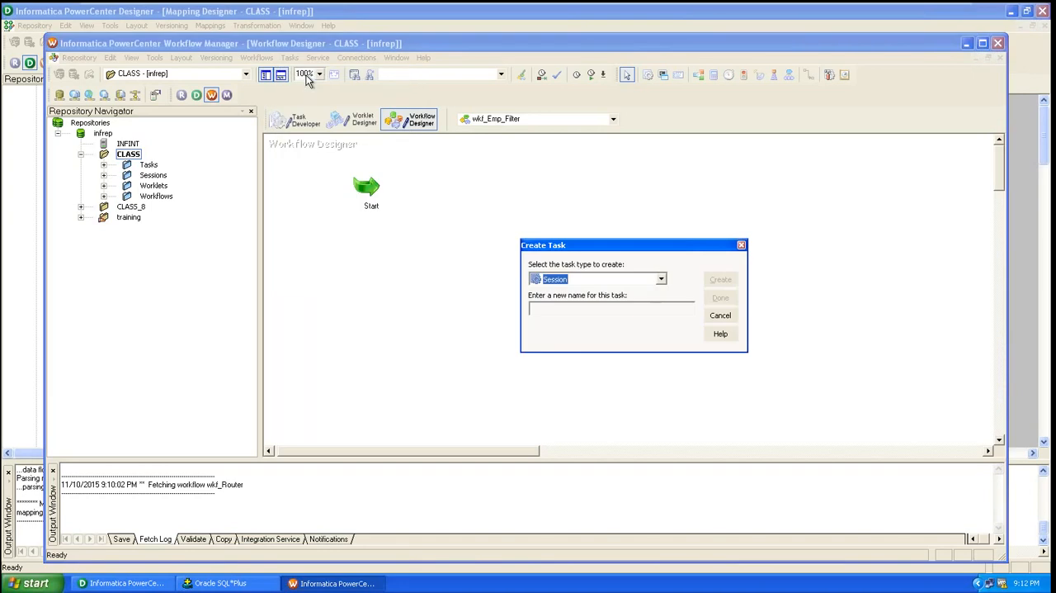
click(645, 308)
text(s_m)
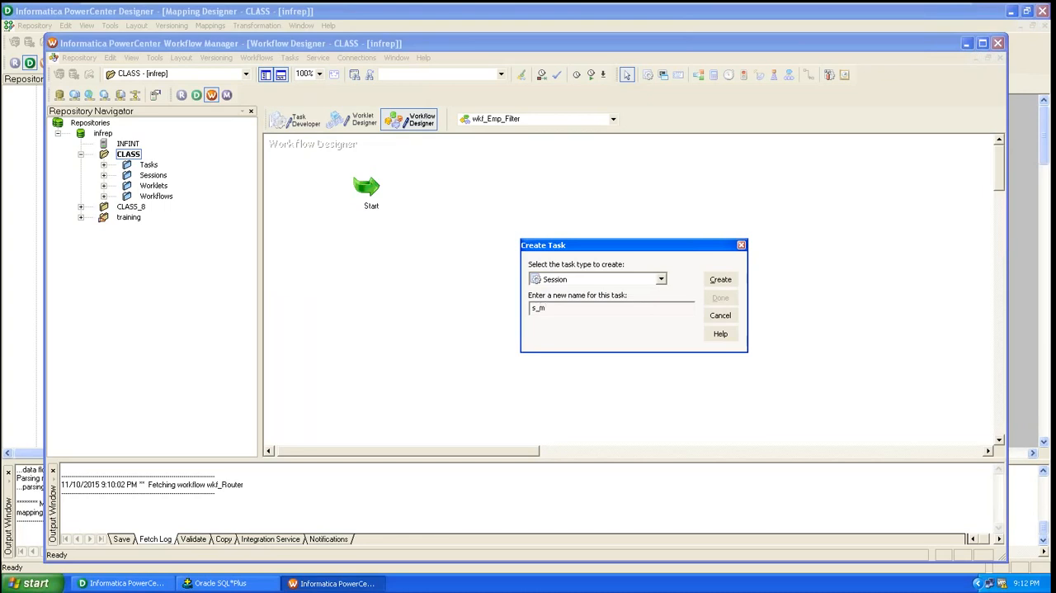
text(_emp_filter)
click(720, 278)
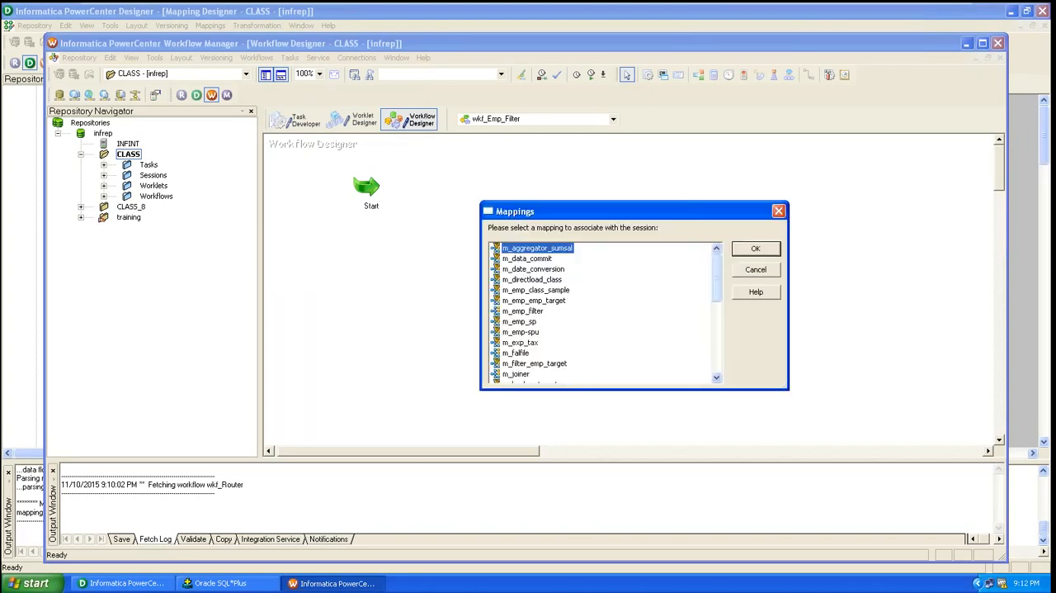
Associate the new session with the m_emp_filter mapping and finish creating the task
mouse_move(719, 278)
mouse_down()
mouse_move(723, 304)
mouse_move(721, 293)
mouse_up()
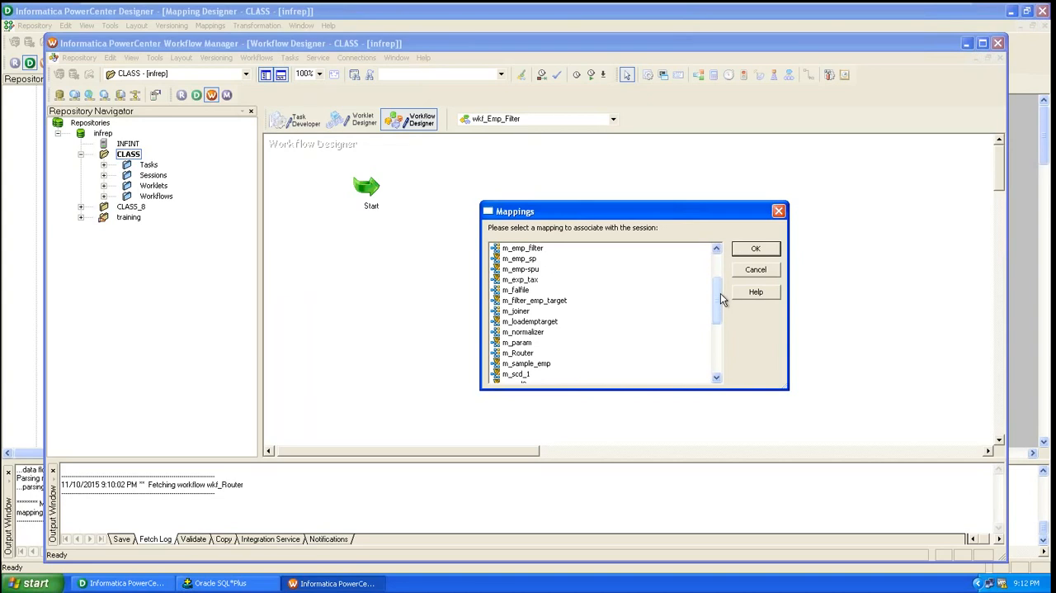
click(530, 250)
click(747, 250)
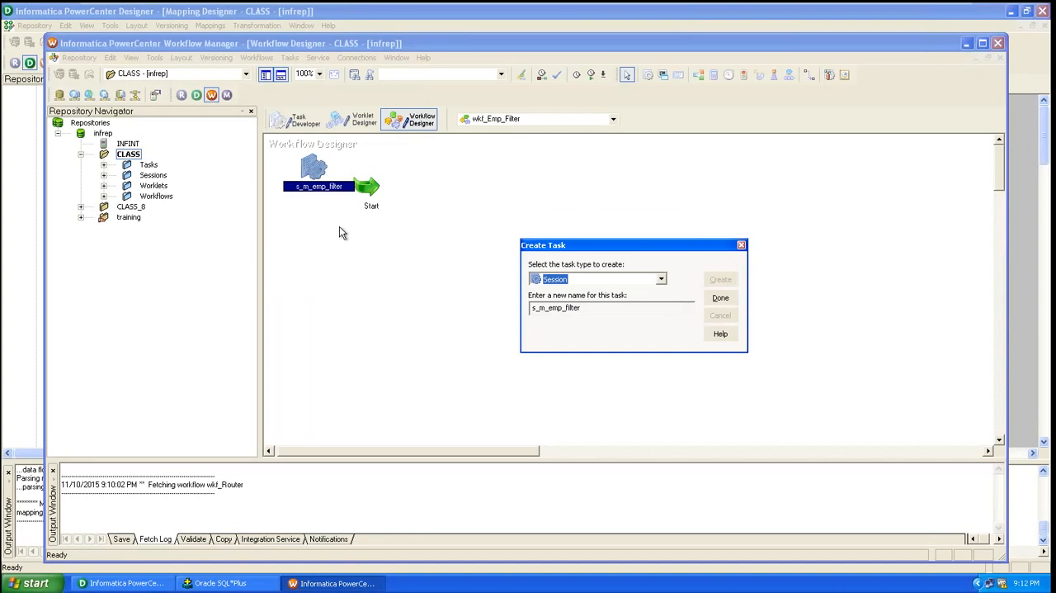
click(721, 298)
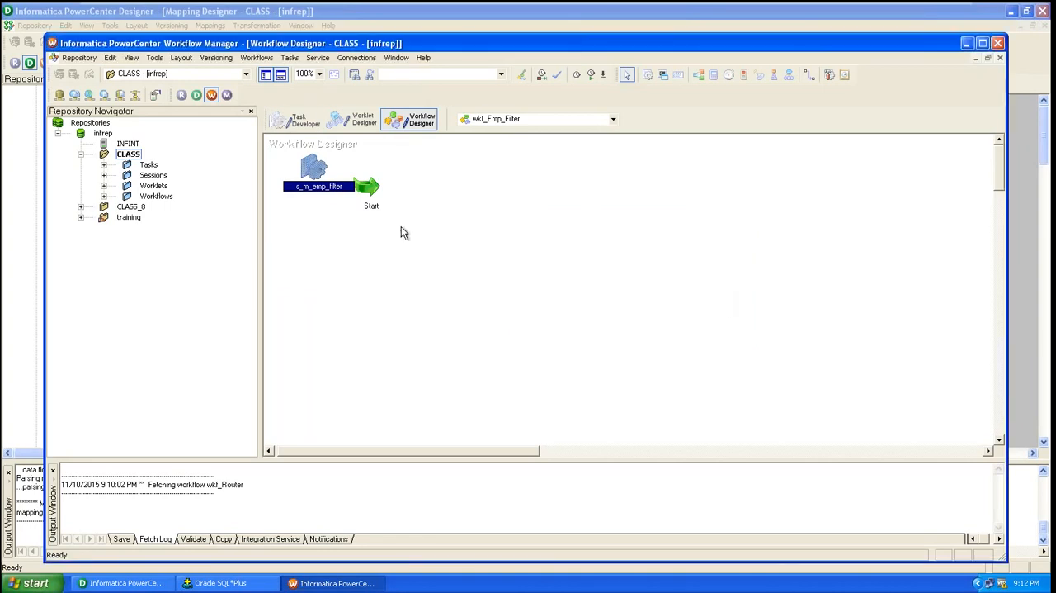
Place the s_m_emp_filter session to the right of the Start task and link Start to it
drag(329, 187, 453, 203)
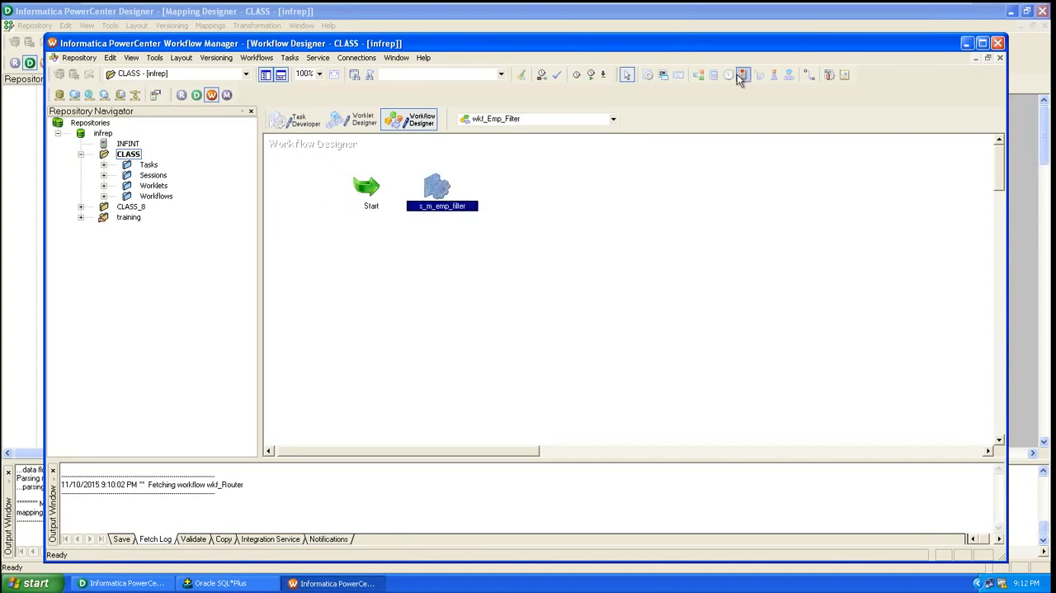
click(813, 74)
drag(376, 186, 443, 192)
Open the s_m_emp_filter session's mapping settings and review the SQ_EMP source and transformation properties
double_click(437, 190)
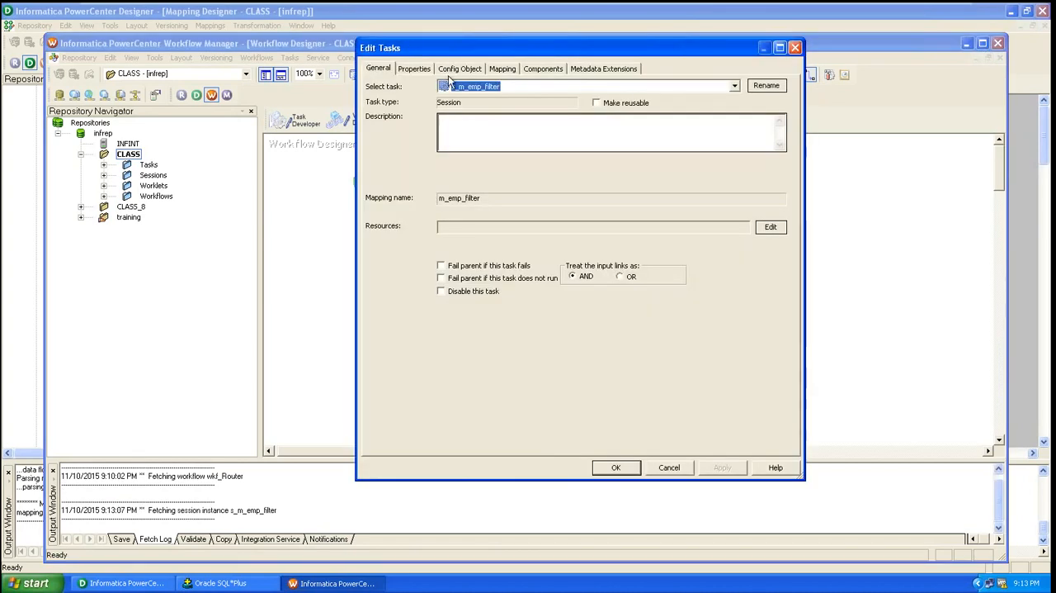
click(503, 68)
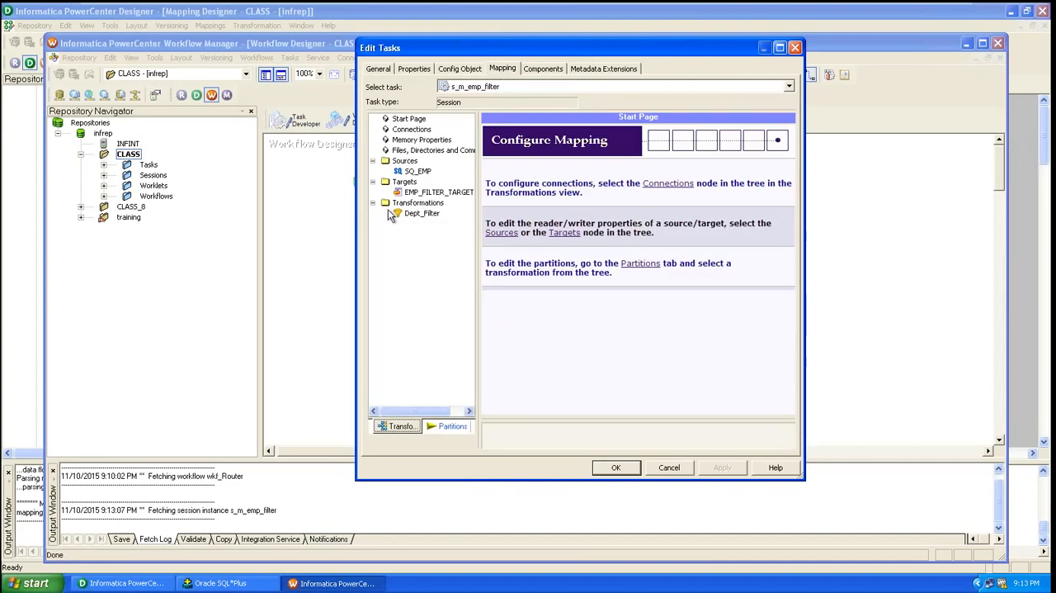
click(417, 171)
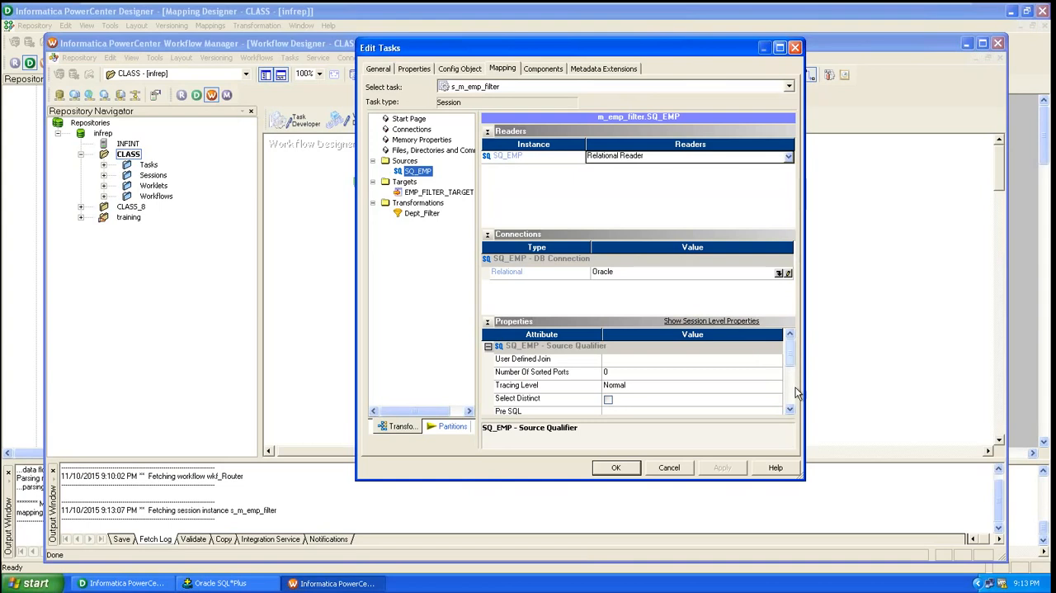
click(790, 410)
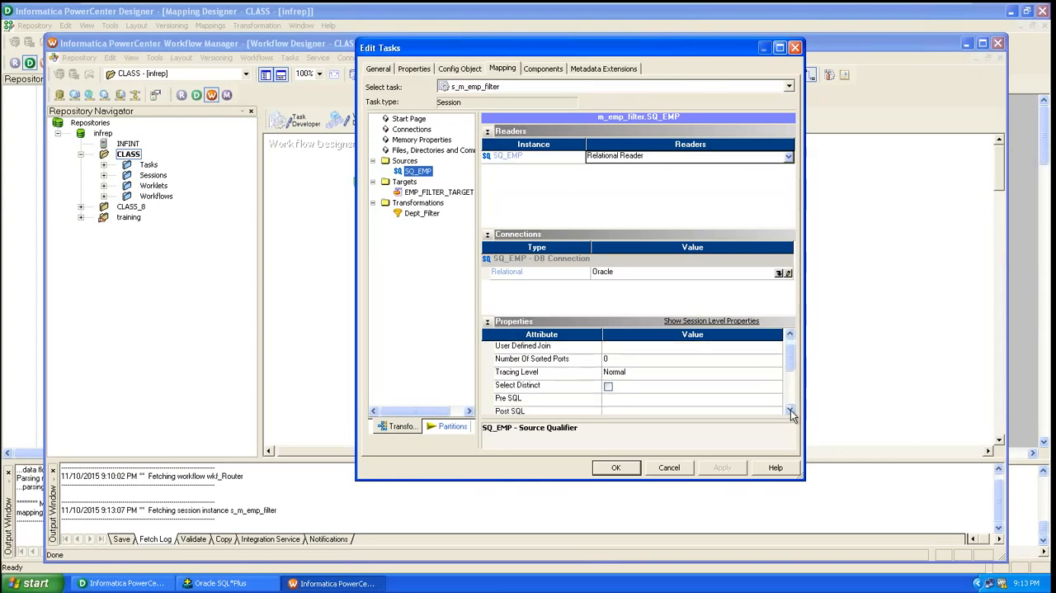
click(791, 410)
click(790, 410)
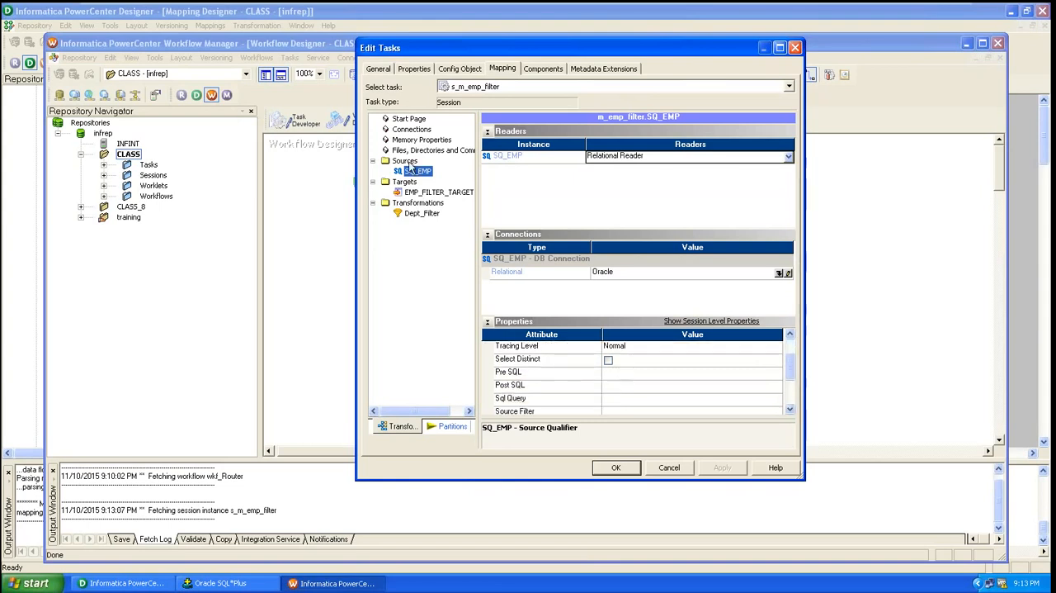
double_click(417, 203)
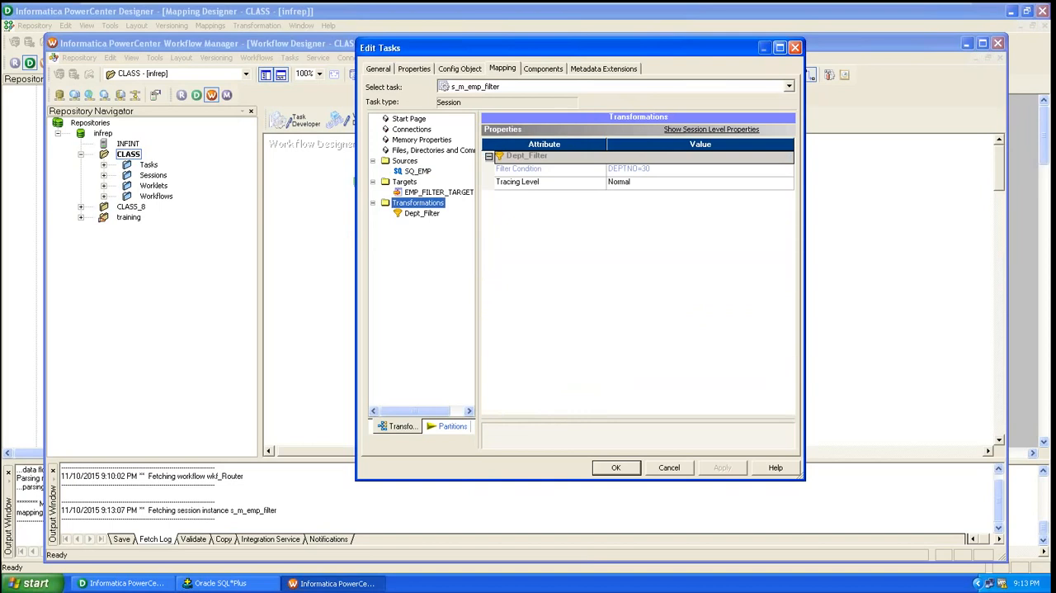
Set the target load type of EMP_FILTER_TARGET to Normal, accept the session settings and save the workflow
click(421, 193)
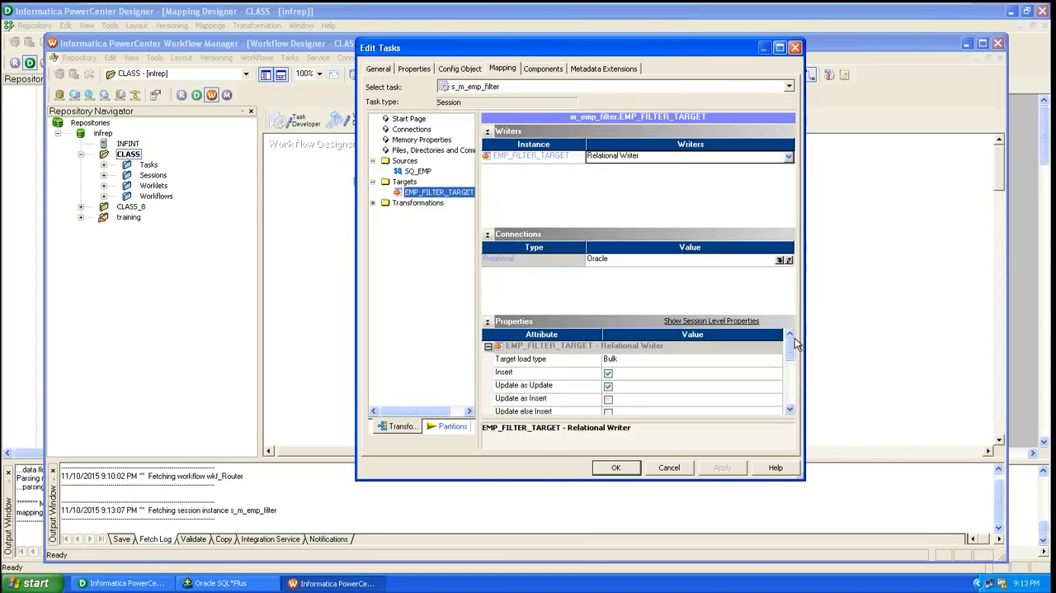
click(373, 204)
click(753, 360)
click(753, 360)
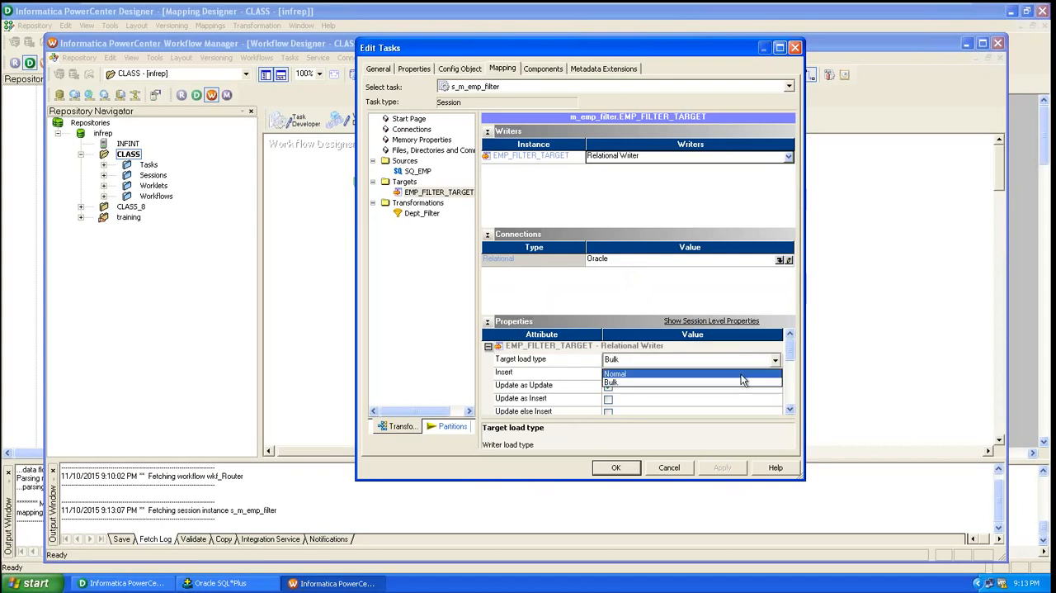
click(741, 376)
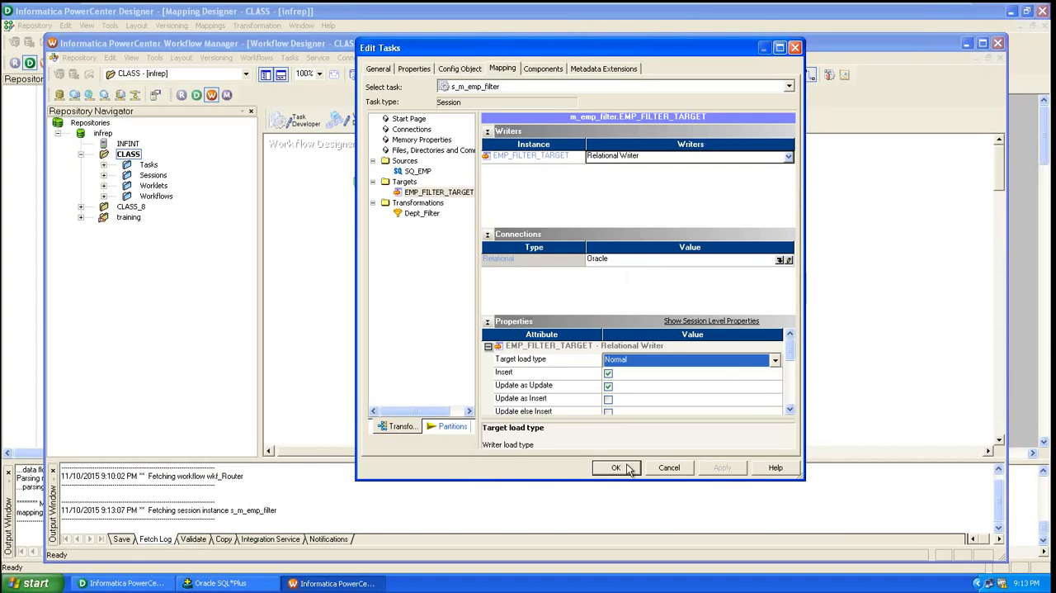
click(613, 472)
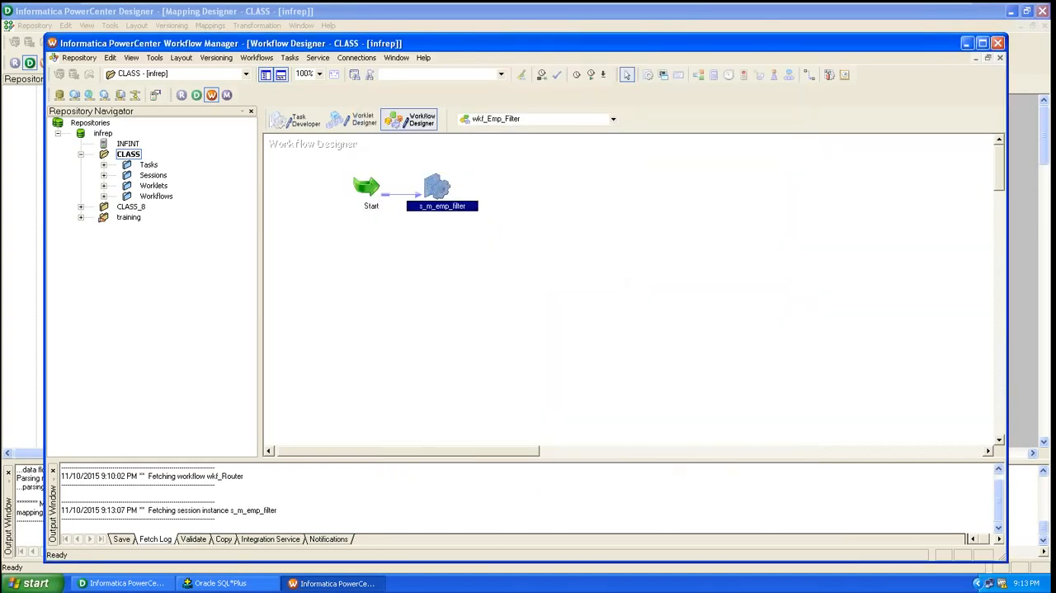
key(ctrl+s)
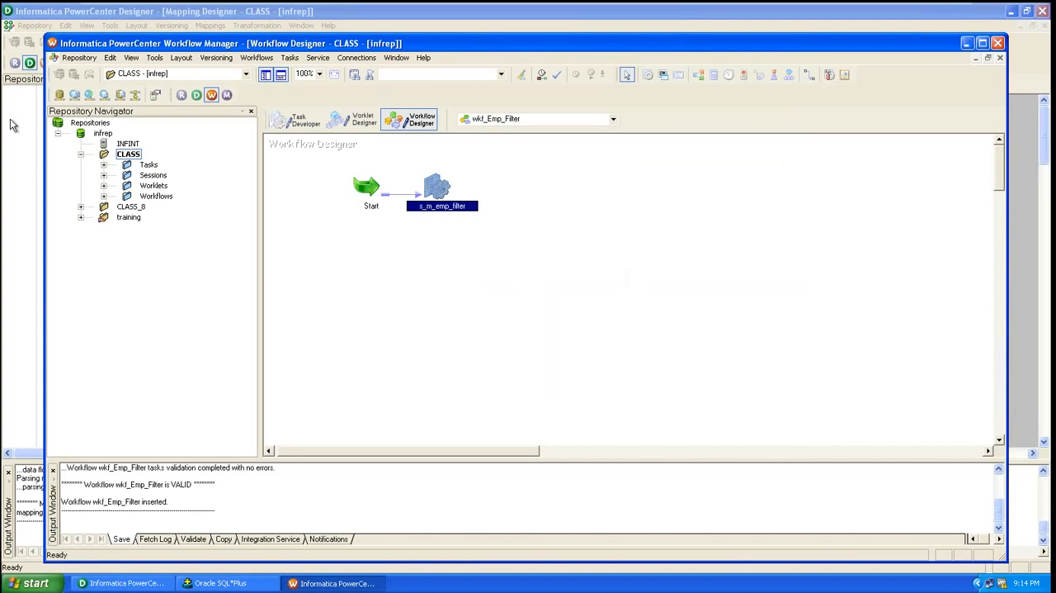
Launch Workflow Monitor from PowerCenter Designer, dismiss the welcome tip and connect to the INFINT integration service
click(599, 15)
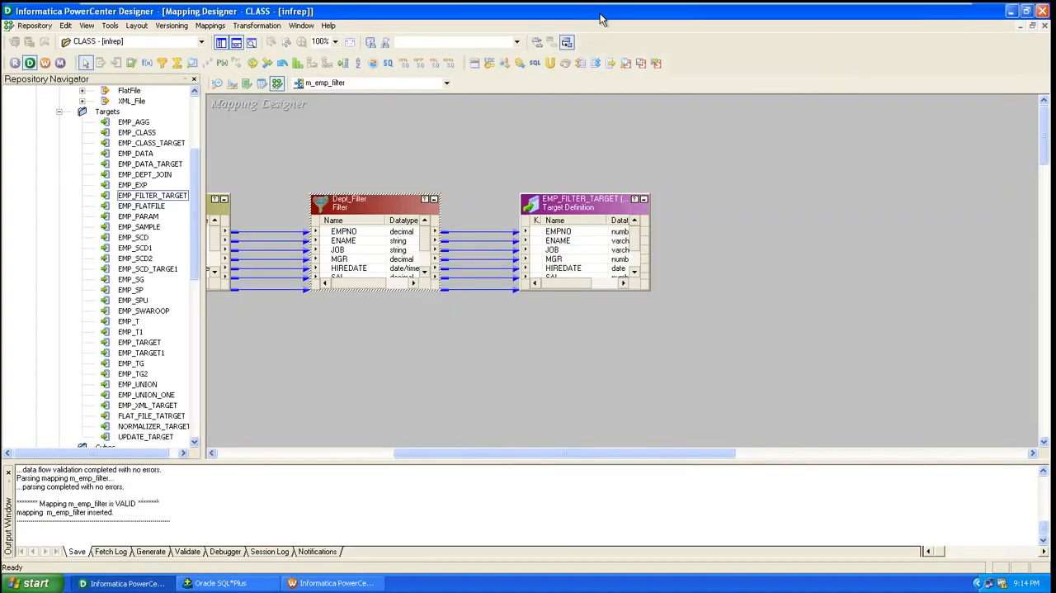
click(59, 63)
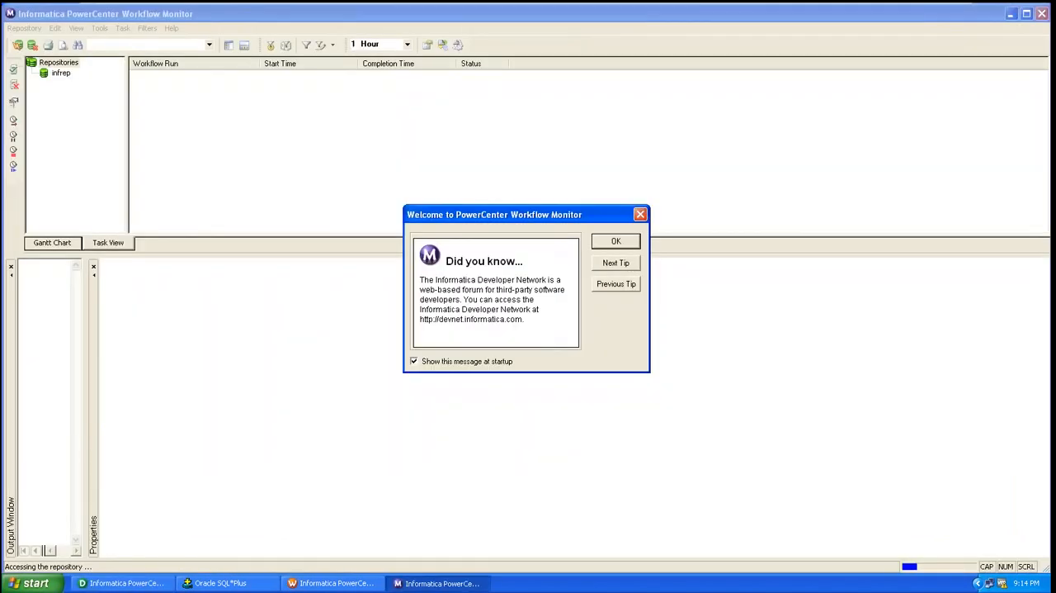
click(616, 240)
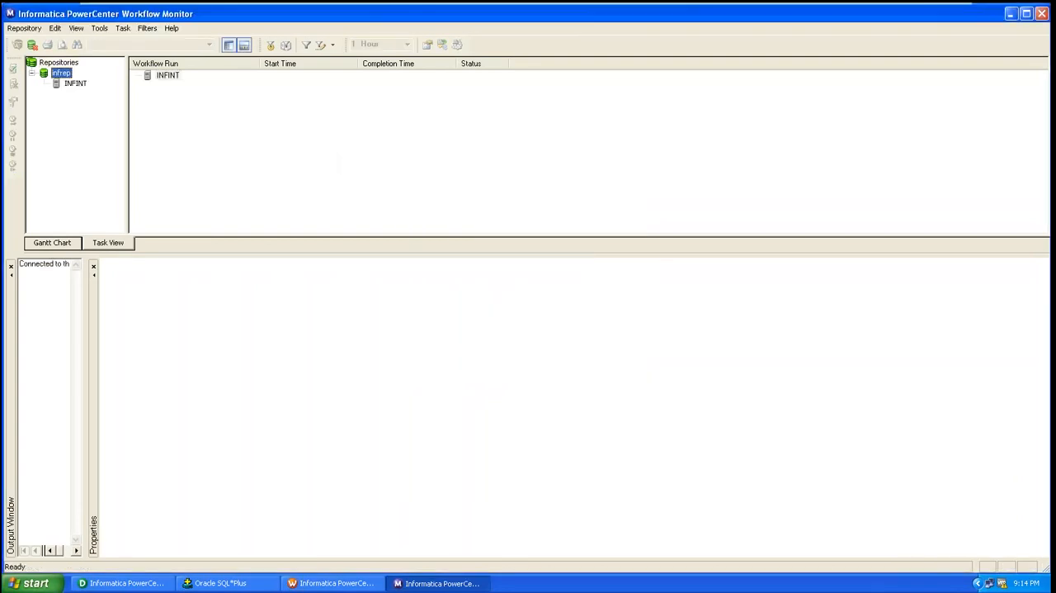
click(75, 85)
right_click(77, 86)
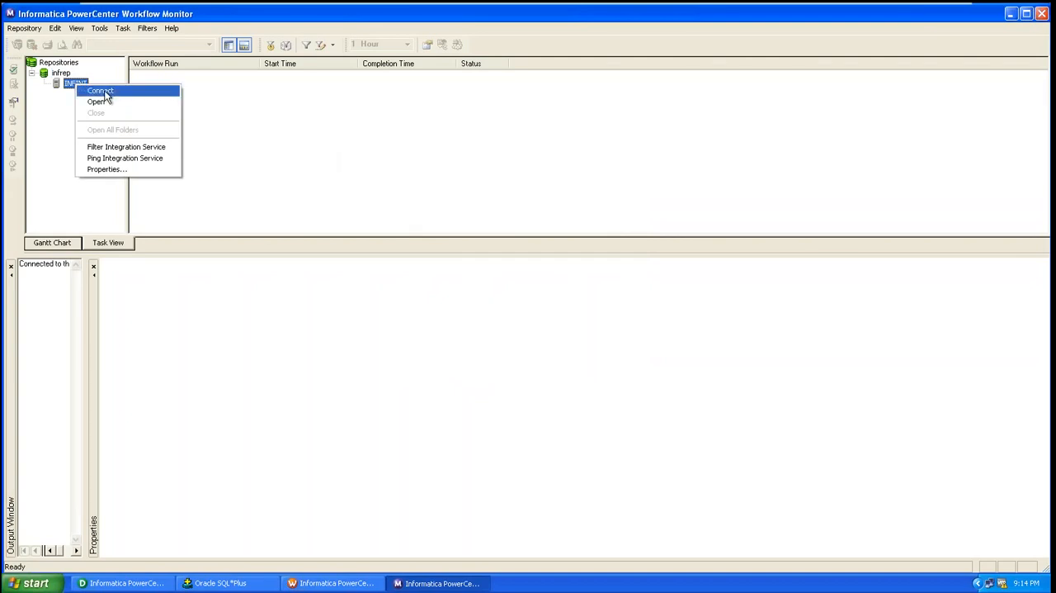
click(104, 90)
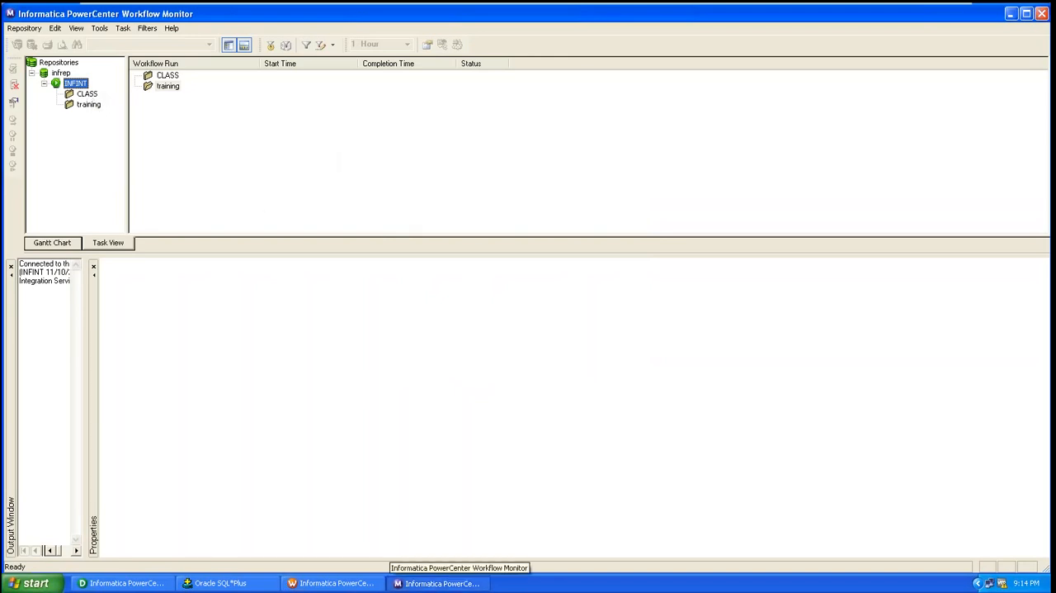
Switch to Workflow Manager and start the wkf_Emp_Filter workflow from its Start task
click(345, 583)
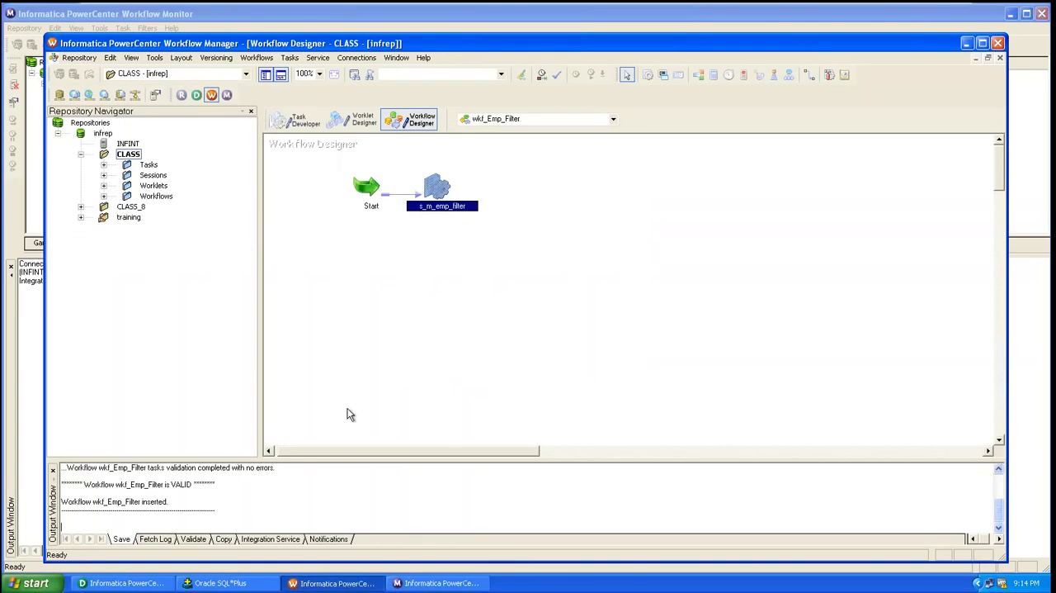
right_click(402, 190)
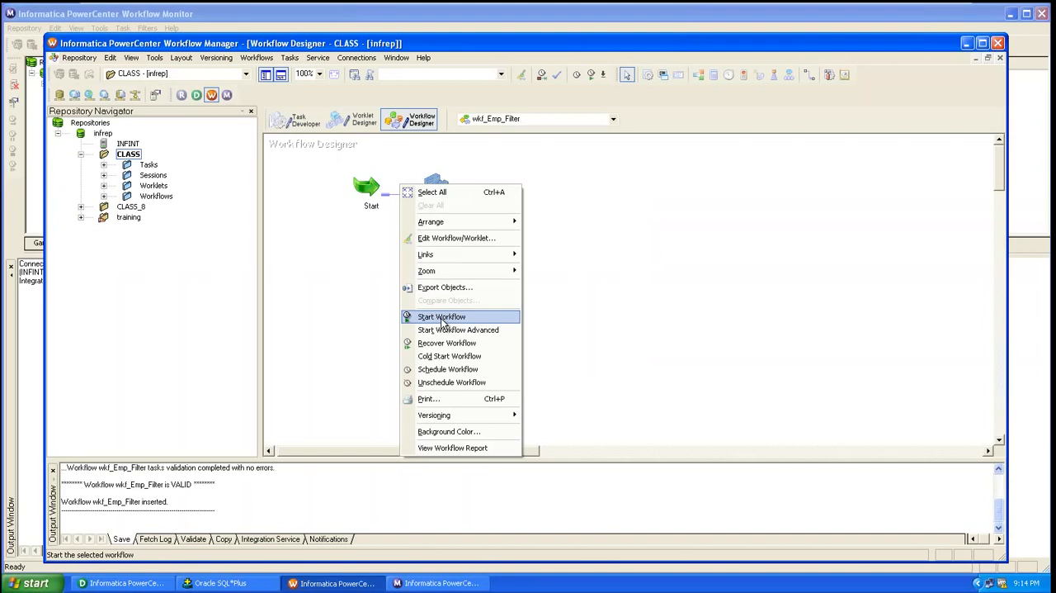
click(368, 308)
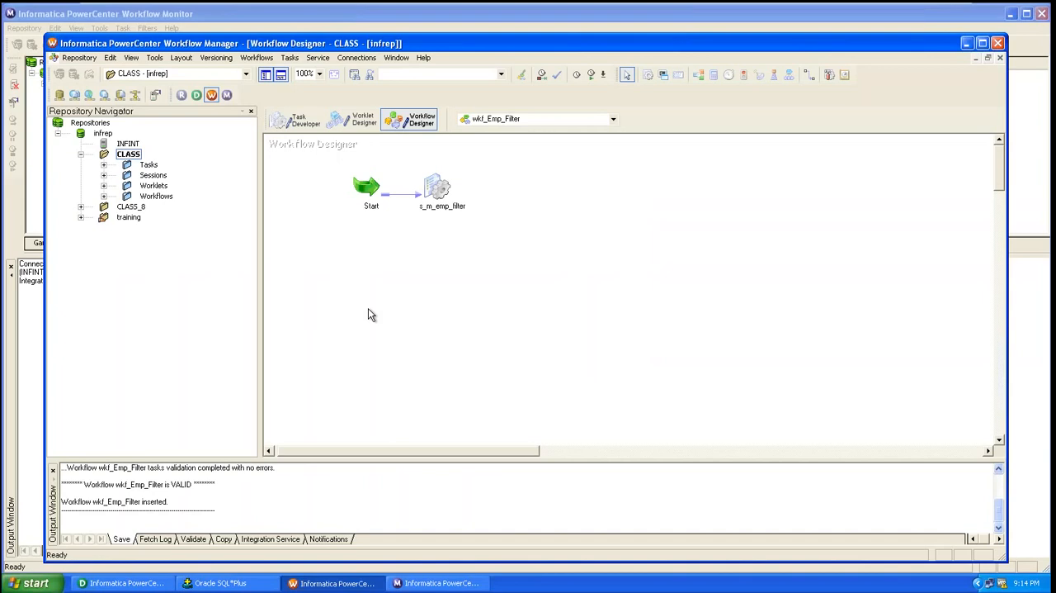
right_click(370, 314)
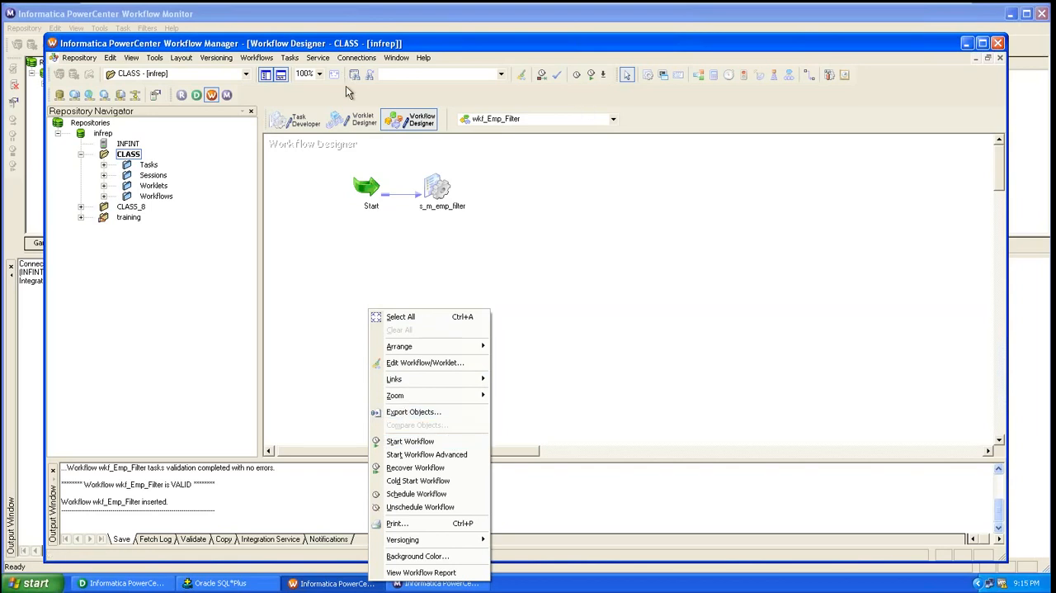
click(368, 212)
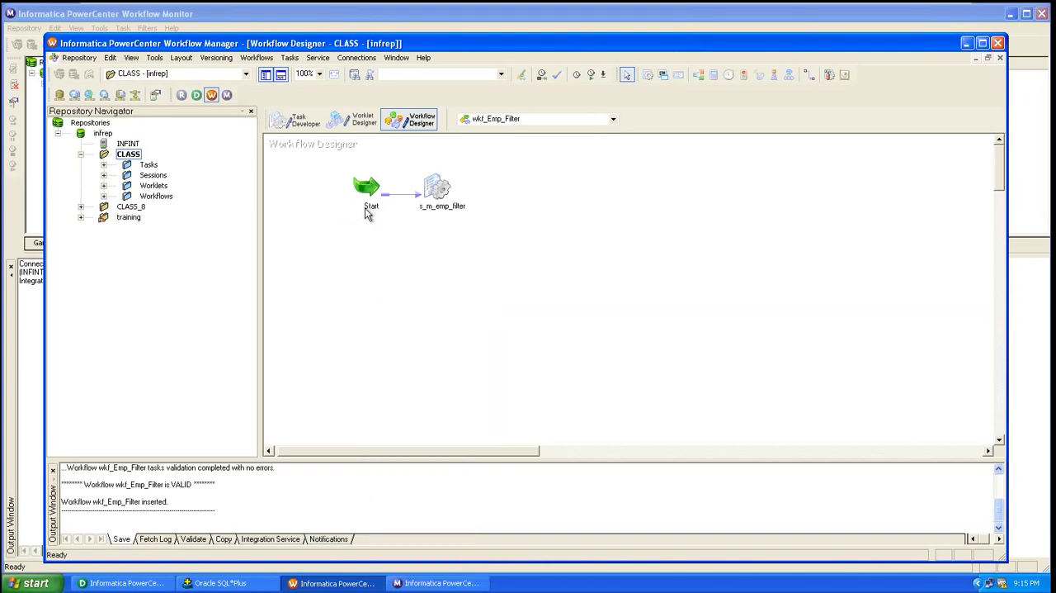
right_click(368, 211)
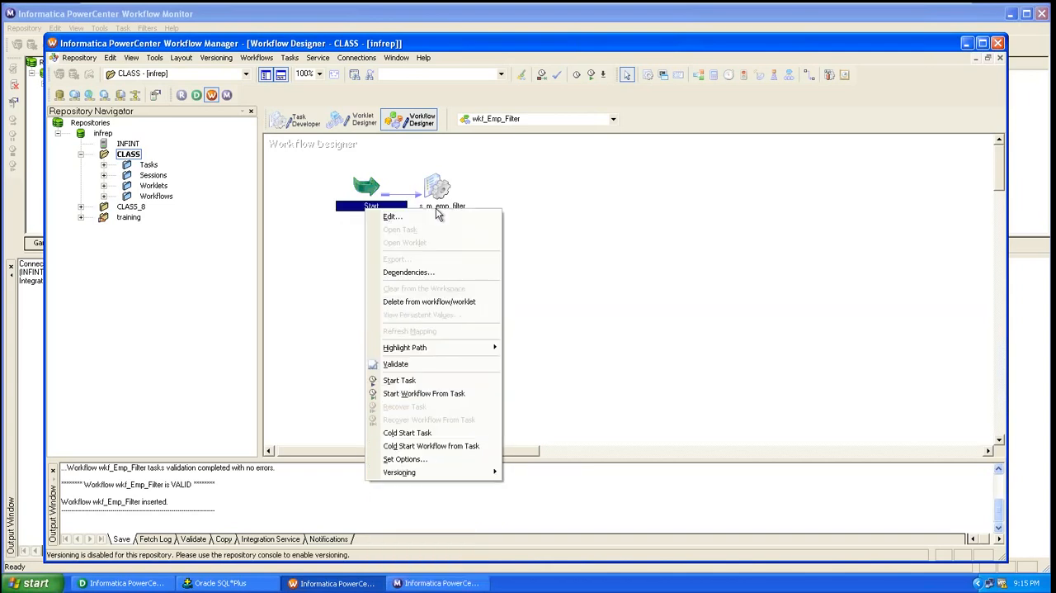
click(451, 395)
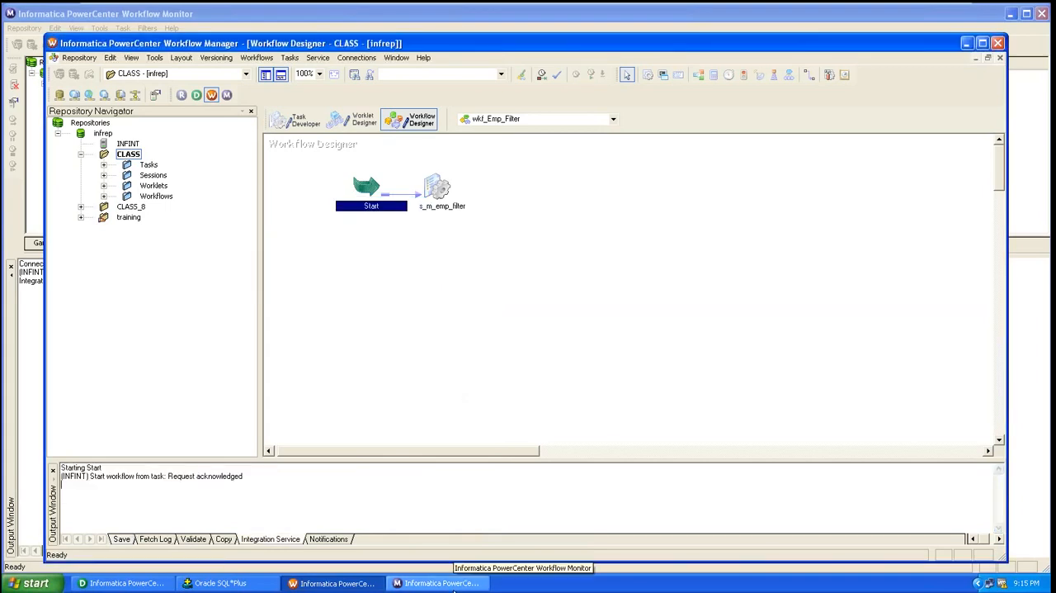
Switch to Workflow Monitor and examine the source/target statistics of the s_m_emp_filter run, with the task details collapsed
click(453, 586)
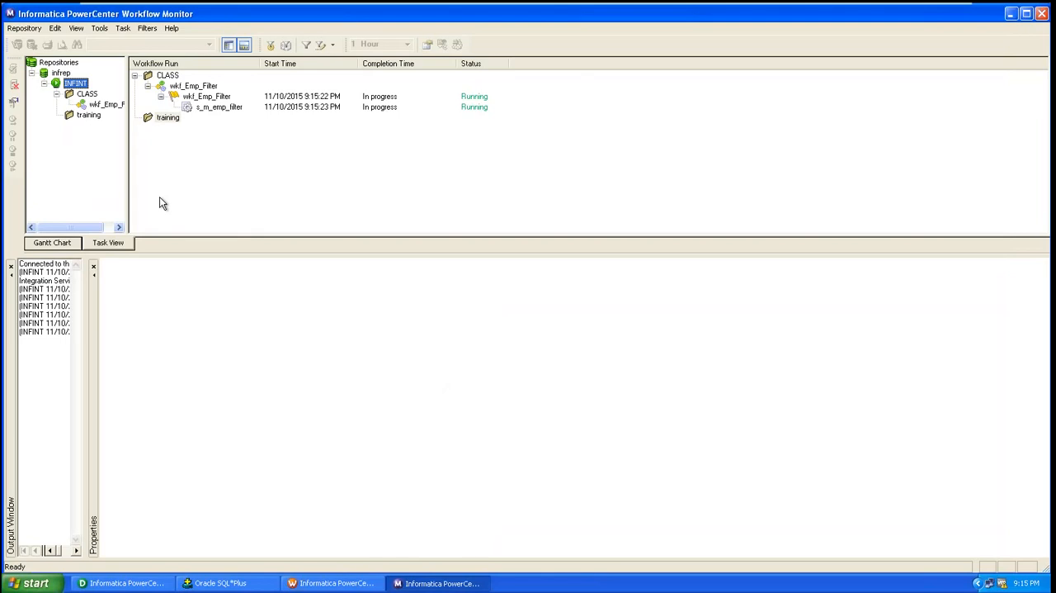
click(210, 107)
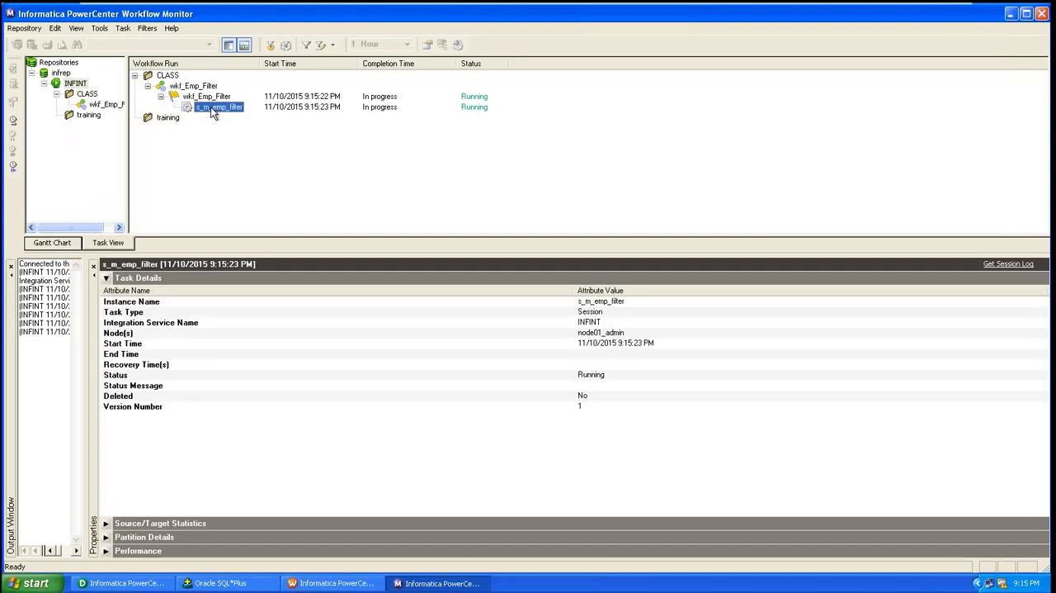
click(113, 522)
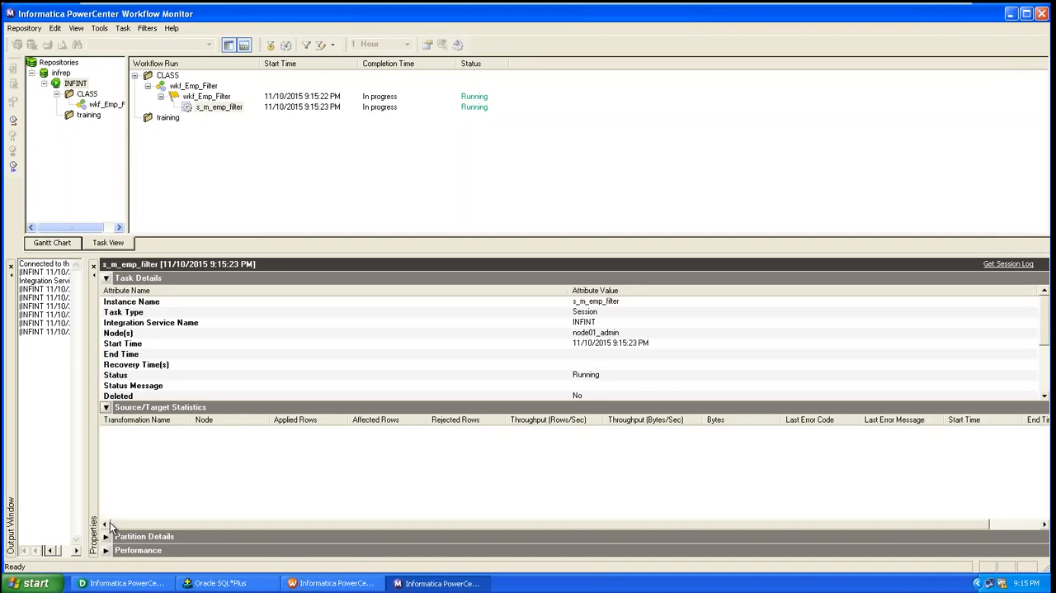
click(106, 278)
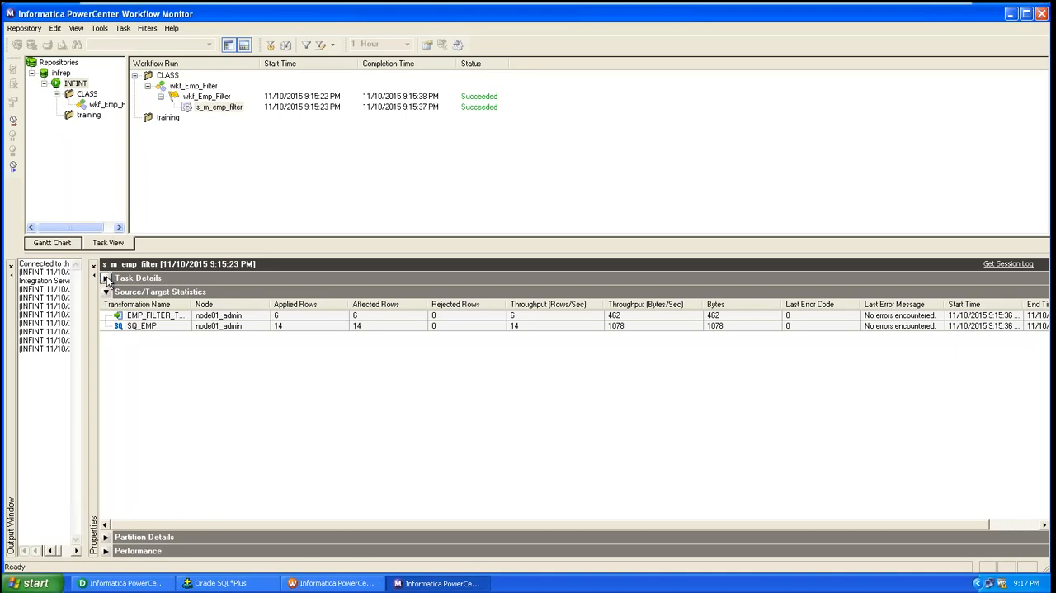
Get the session log of the s_m_emp_filter run, save it to the Desktop as text file s_m_emp_filter_log and close the log
click(216, 110)
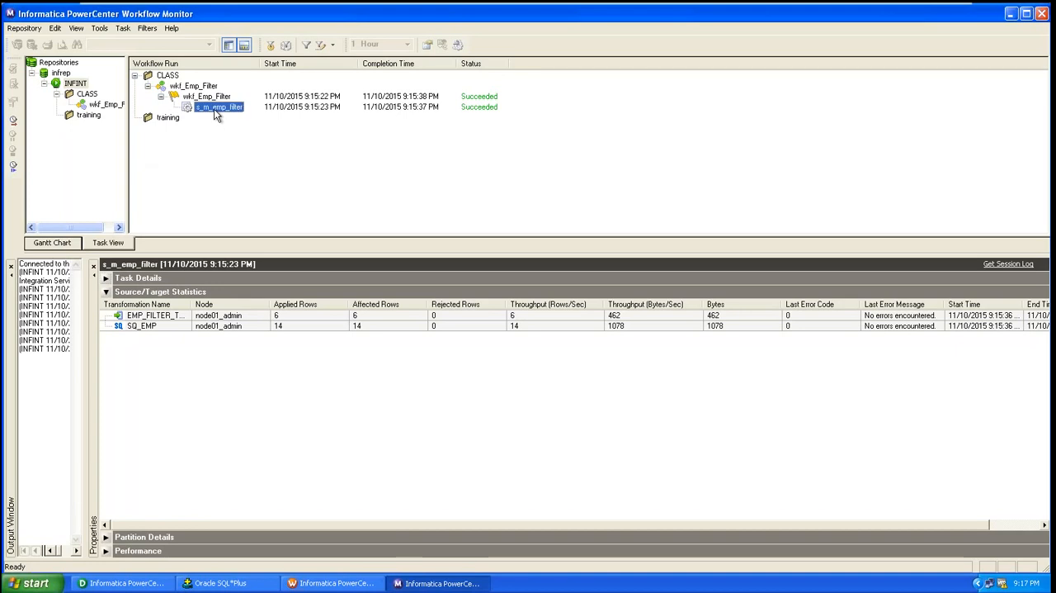
right_click(217, 115)
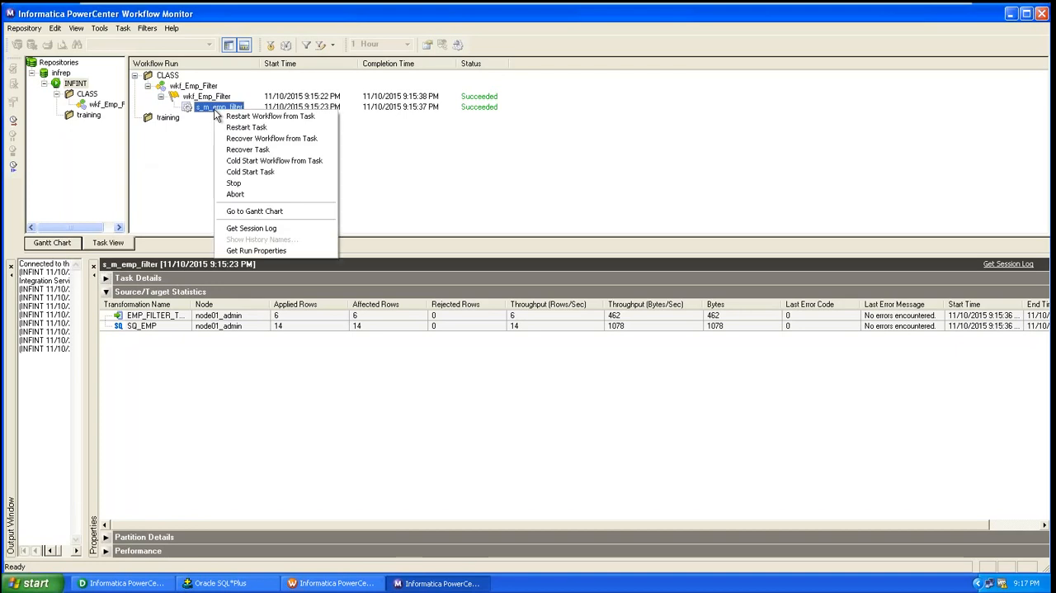
click(277, 229)
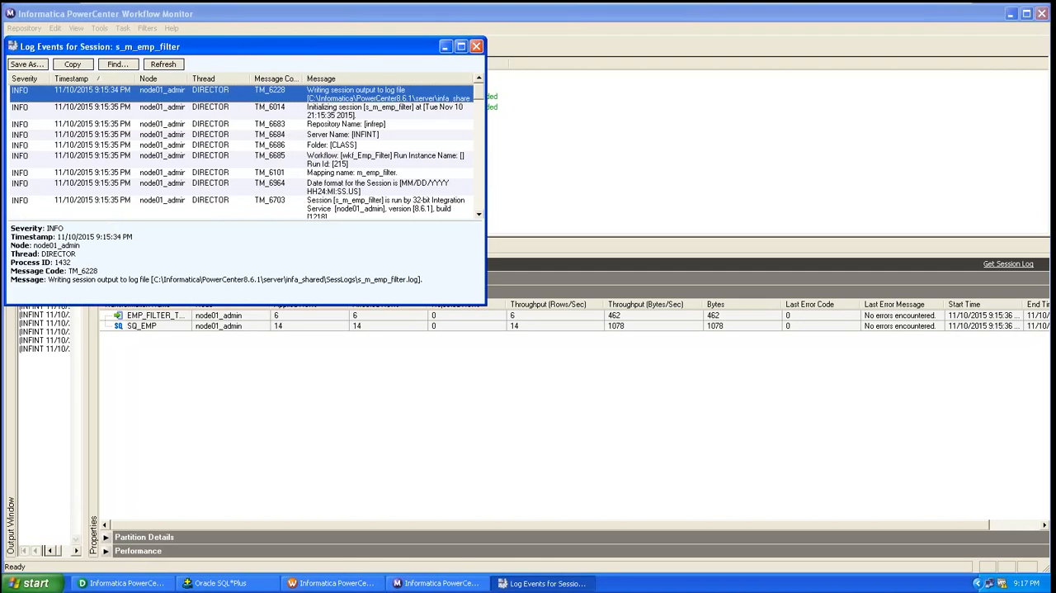
click(31, 66)
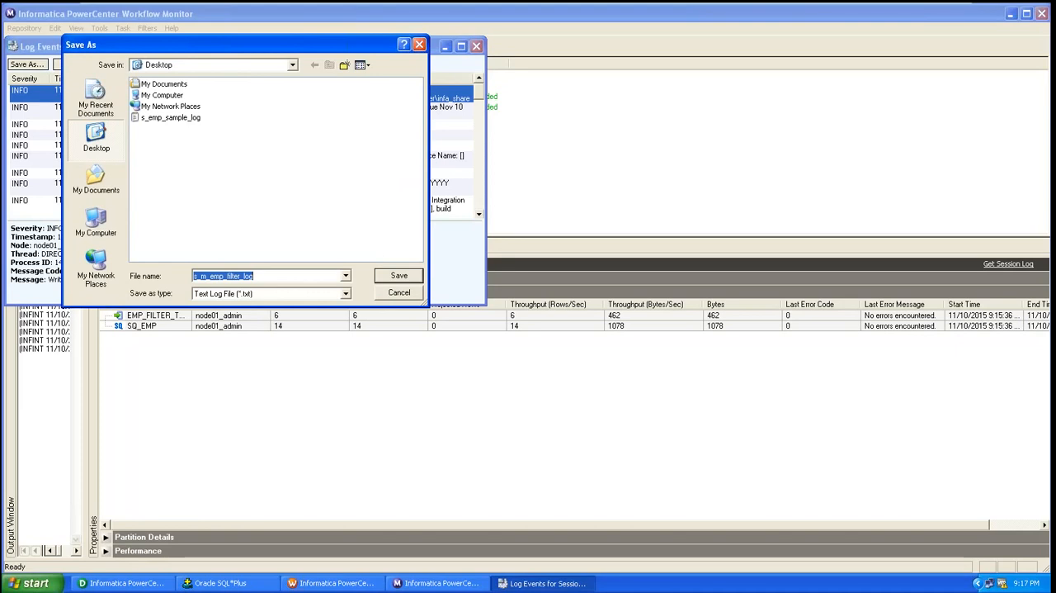
click(400, 276)
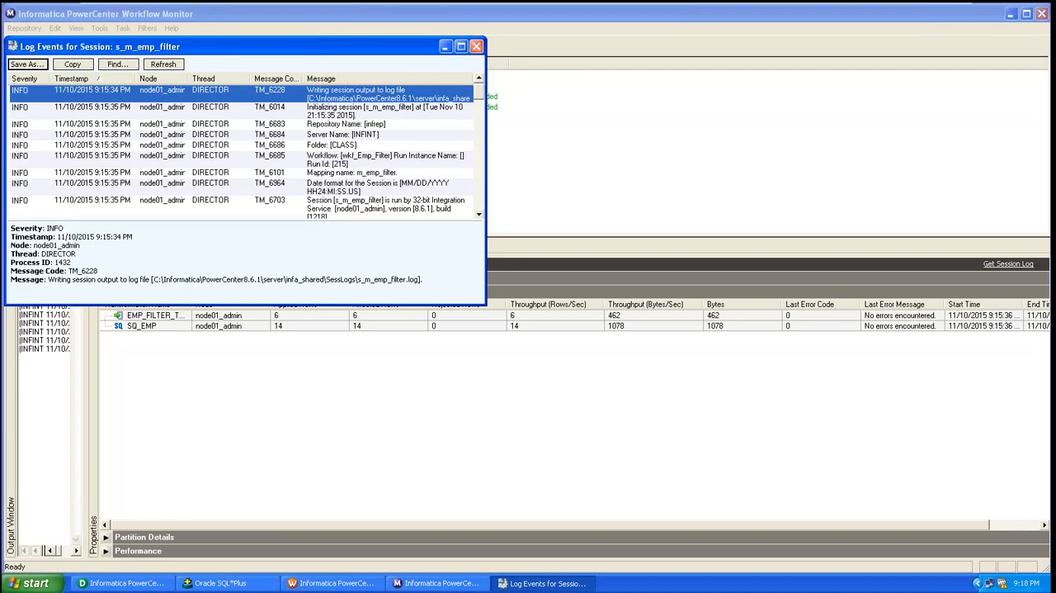
click(476, 46)
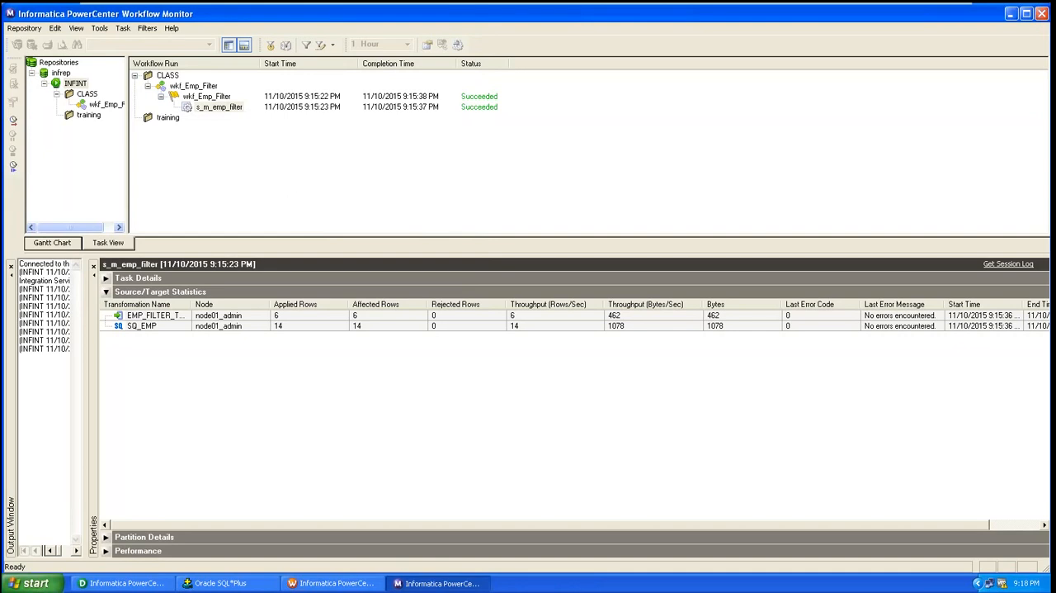
click(327, 584)
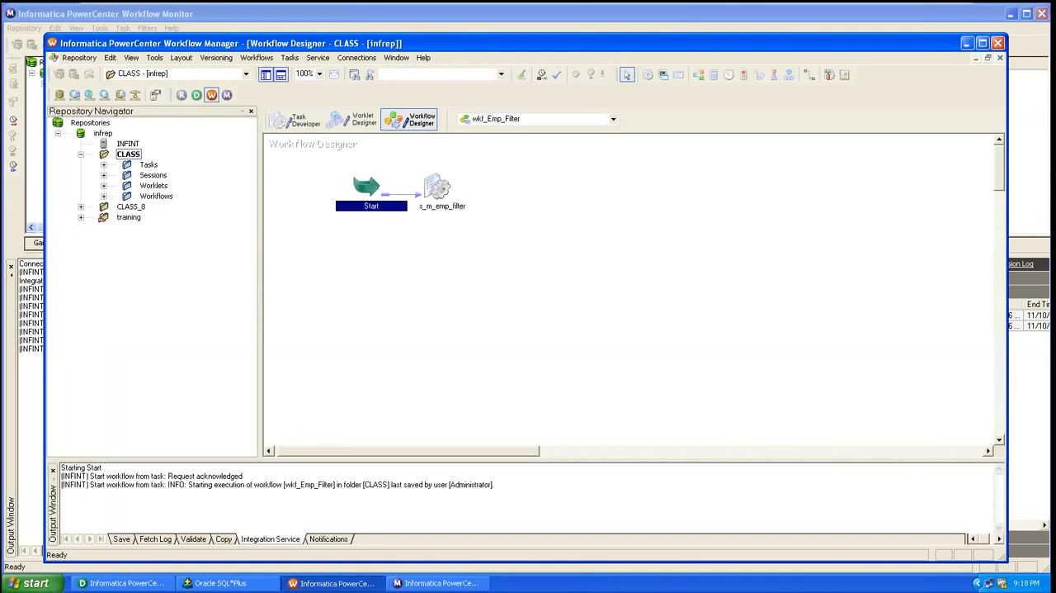
click(442, 198)
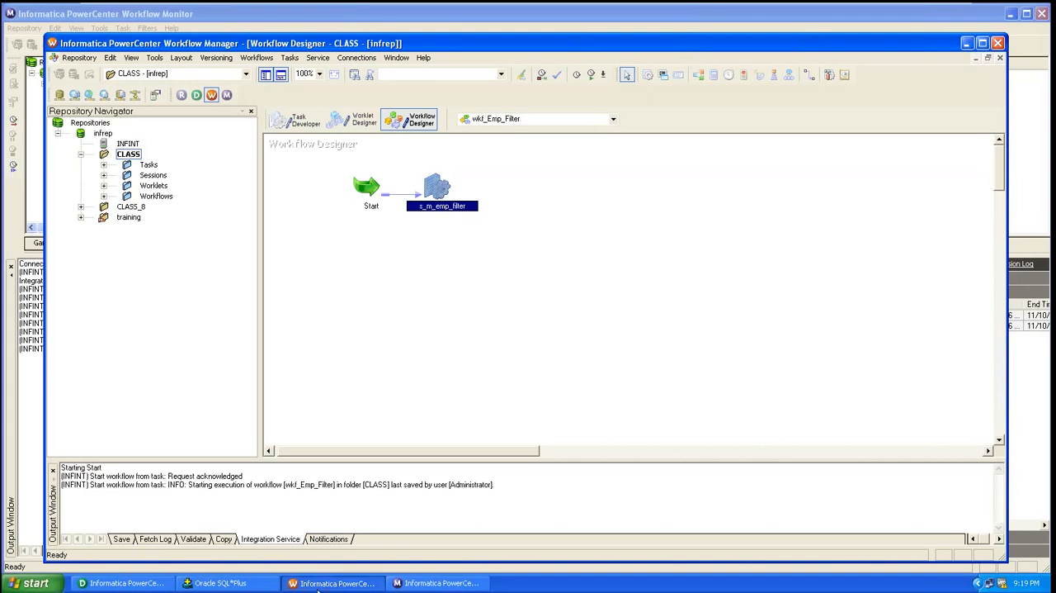
click(216, 583)
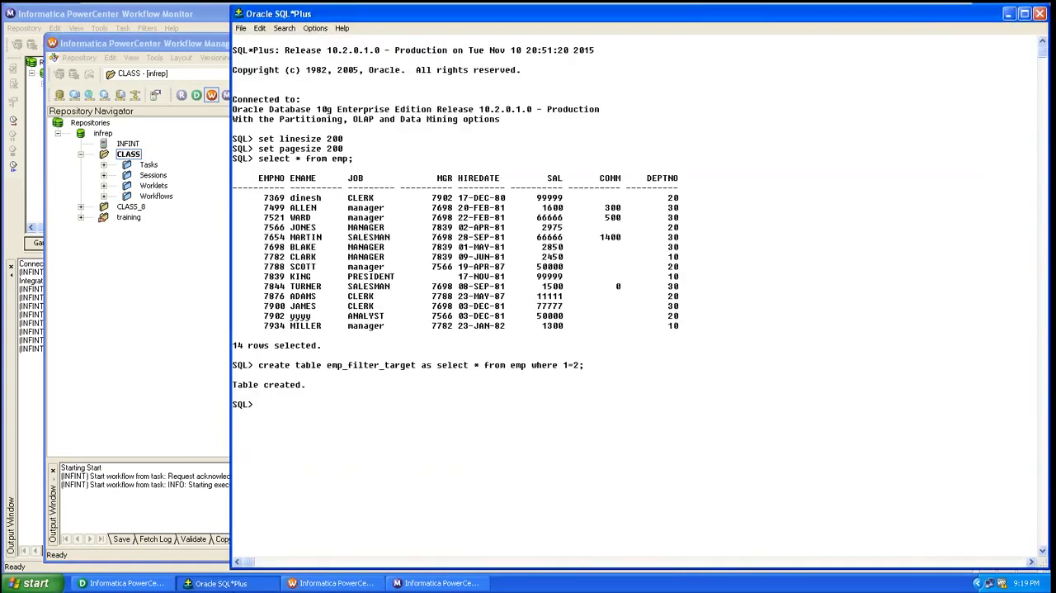
click(240, 580)
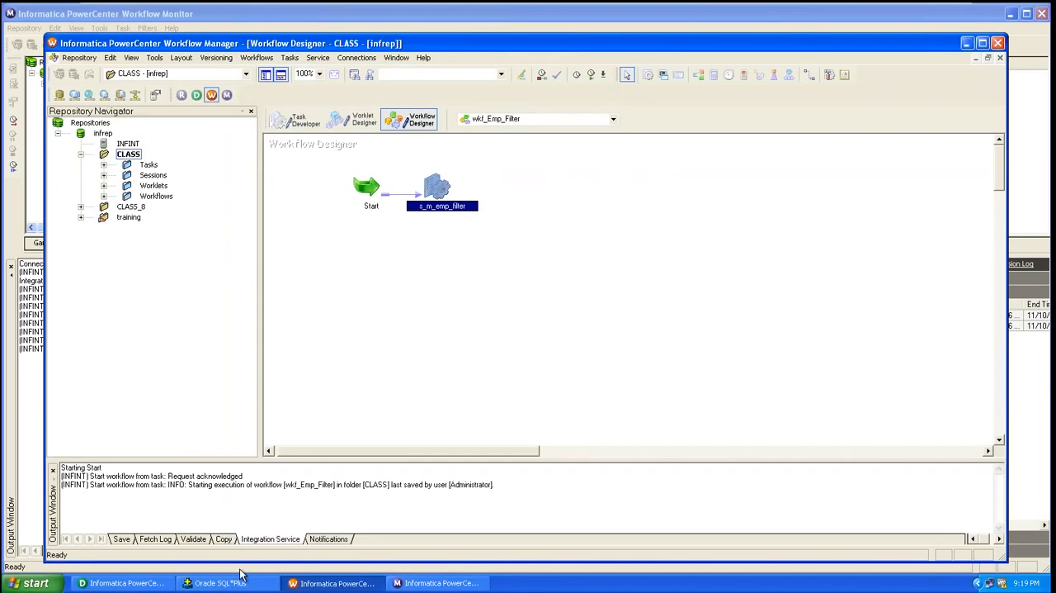
click(348, 382)
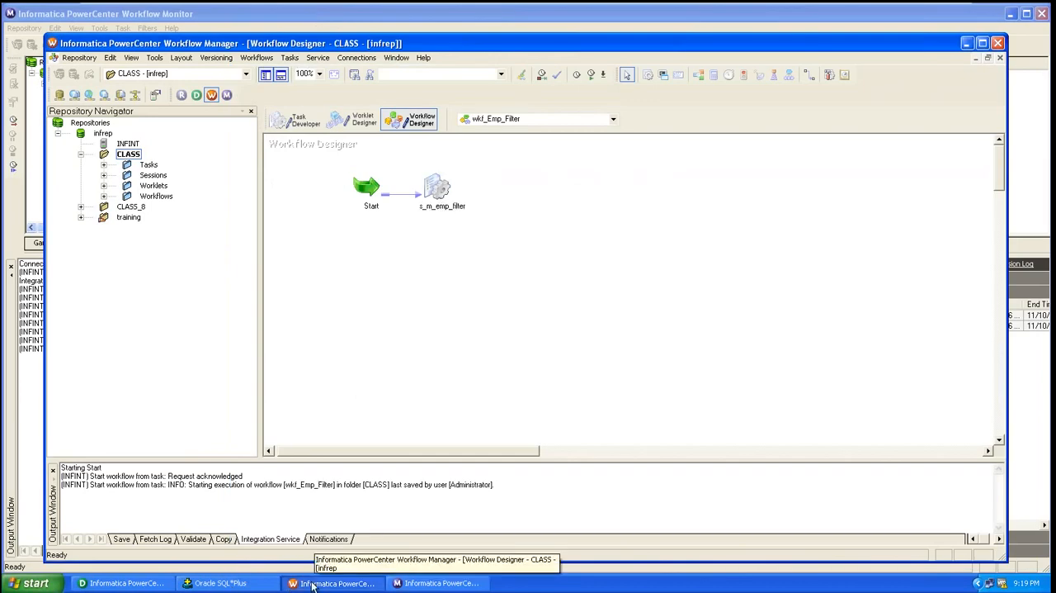
Switch to Oracle SQL*Plus and run "select * from emp_filter_target;" to check the loaded rows
click(223, 583)
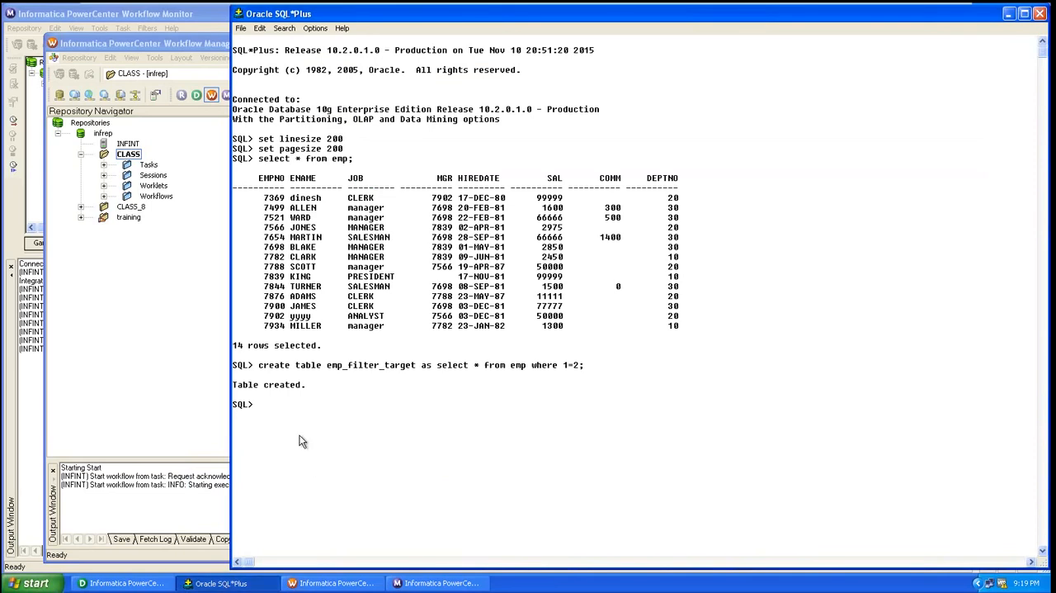
text(select * from emp_filter_target)
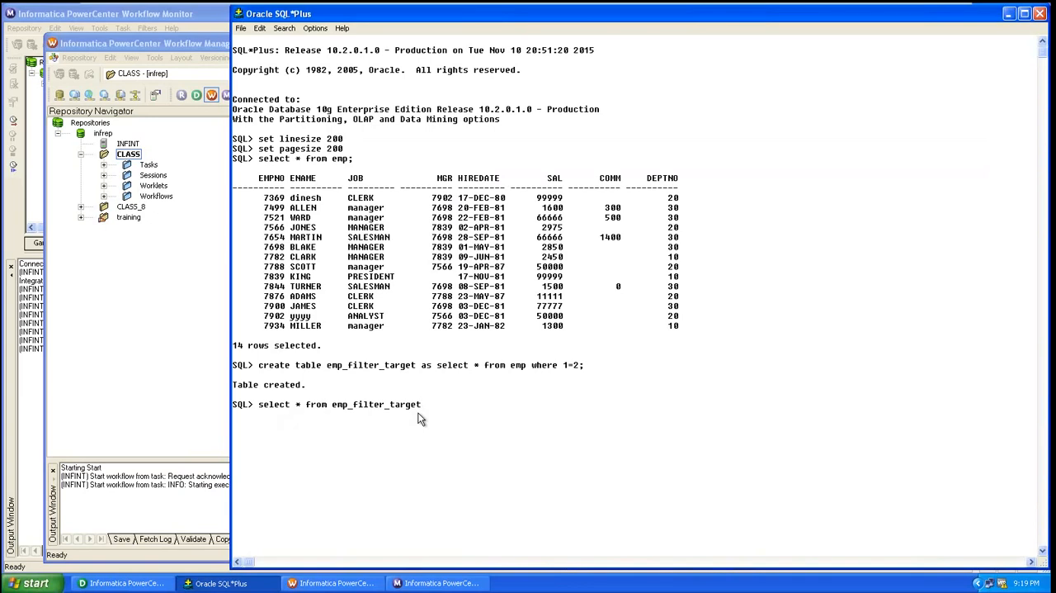
text(;)
key(Return)
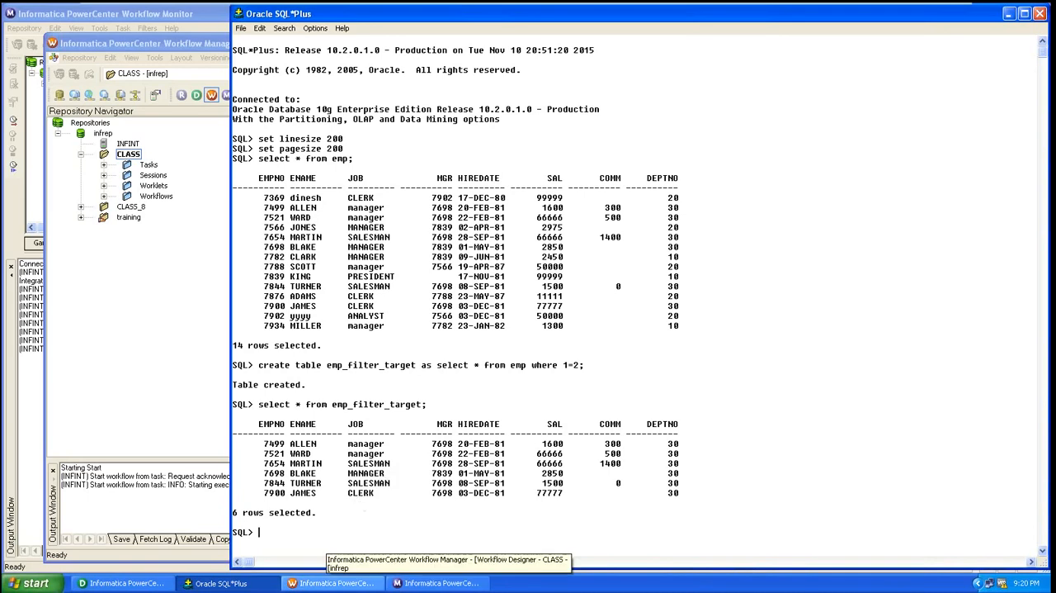
Switch to Workflow Manager and set the Sql Query of SQ_EMP in the s_m_emp_filter session's mapping settings to "?"
click(330, 583)
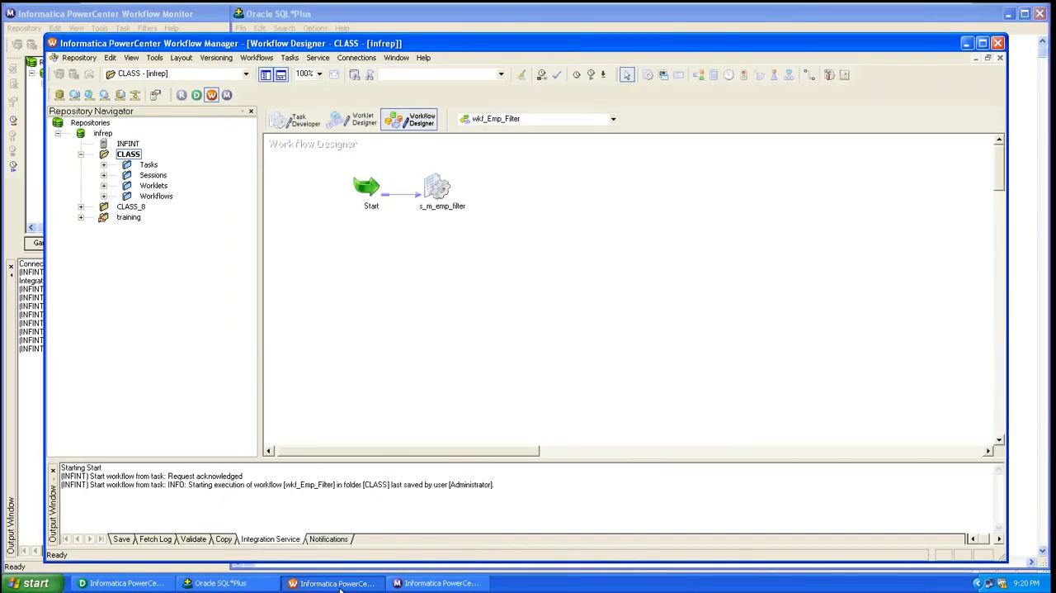
double_click(439, 190)
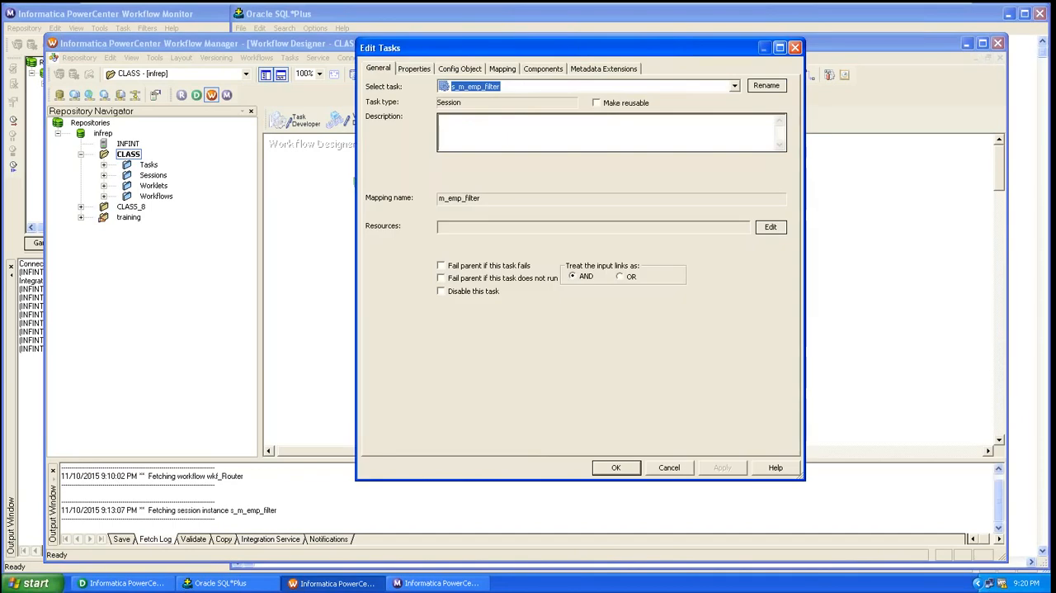
click(503, 69)
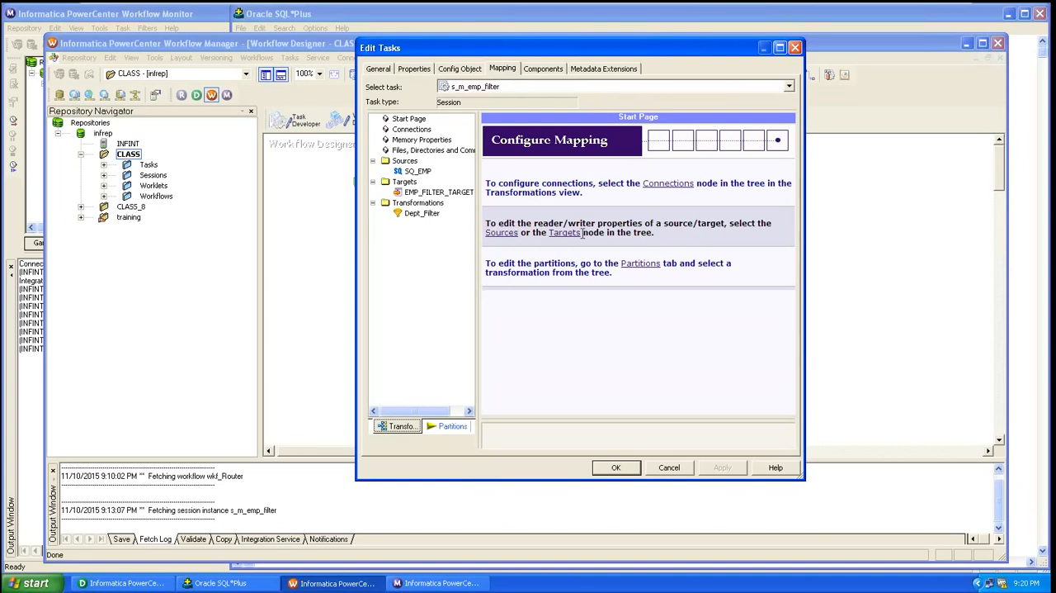
click(418, 171)
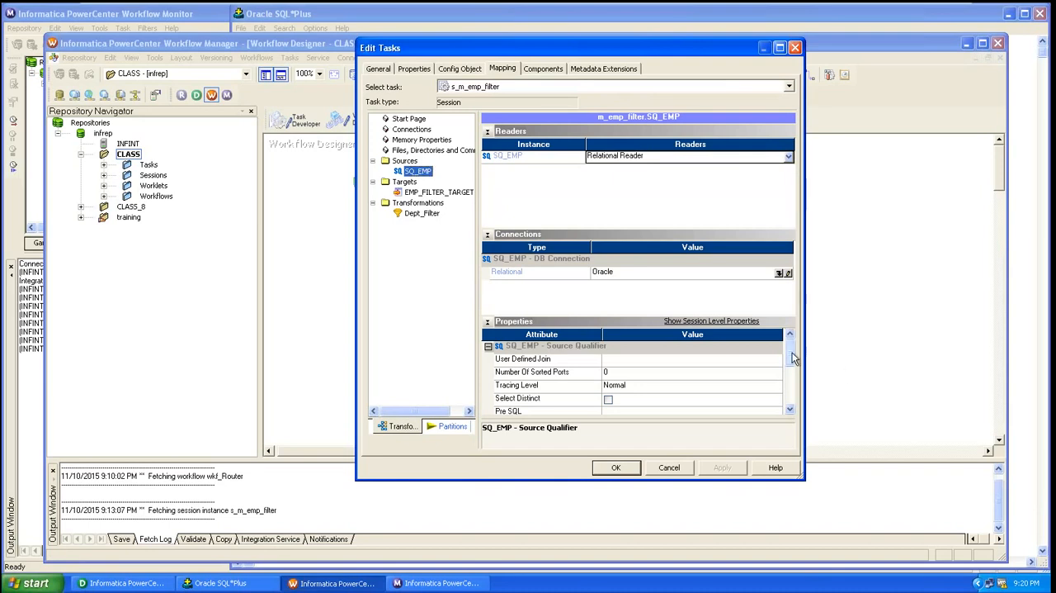
drag(793, 358, 795, 393)
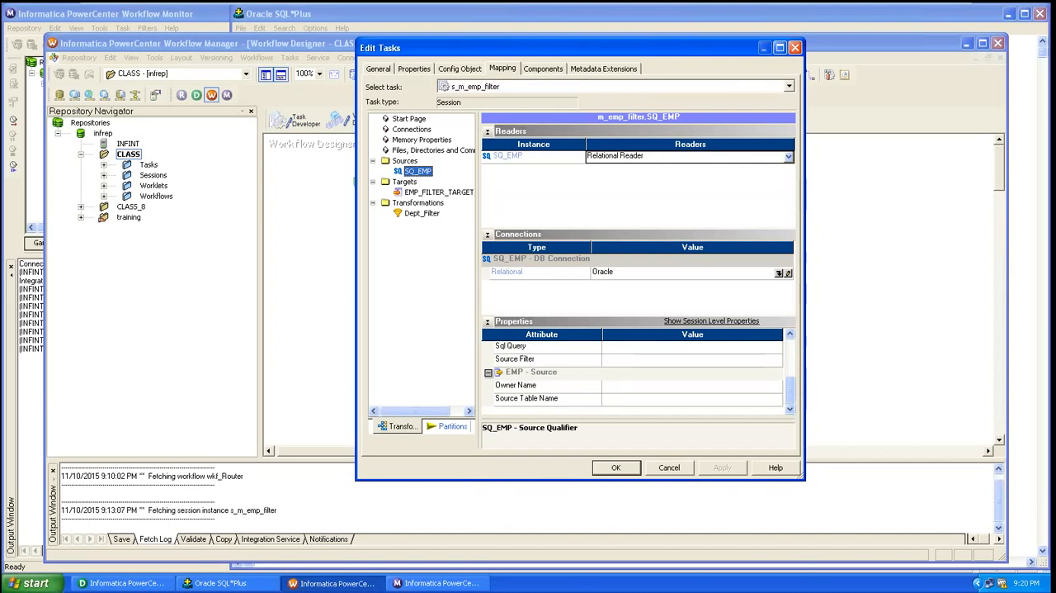
click(789, 337)
click(788, 337)
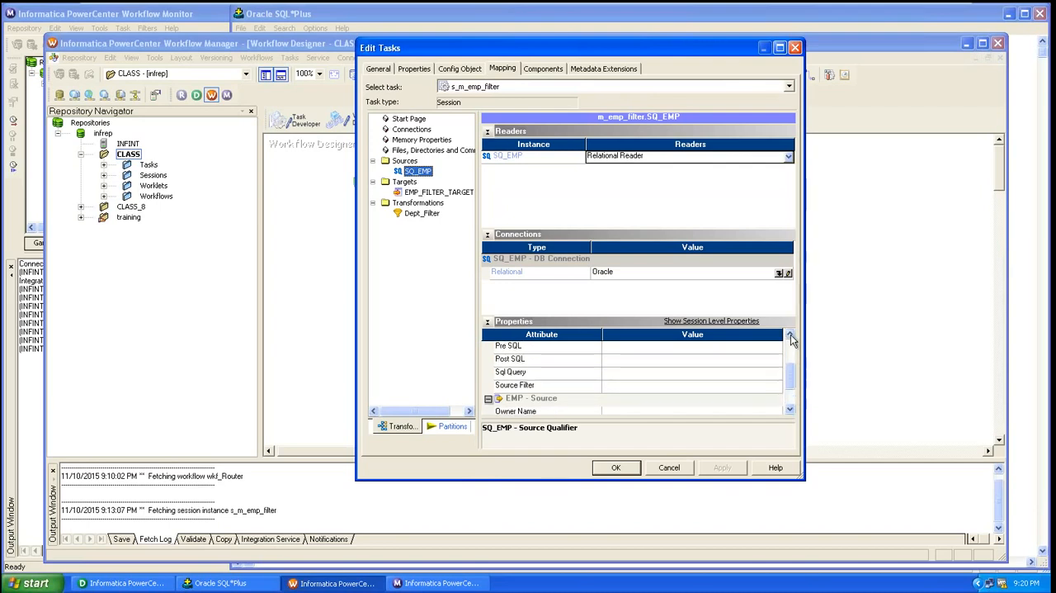
click(637, 371)
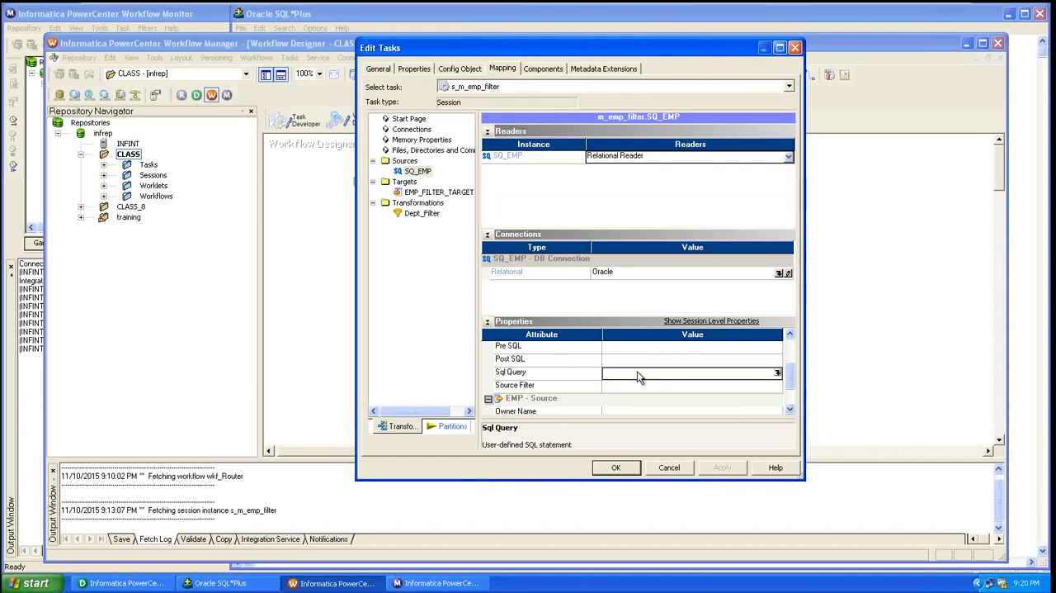
click(777, 372)
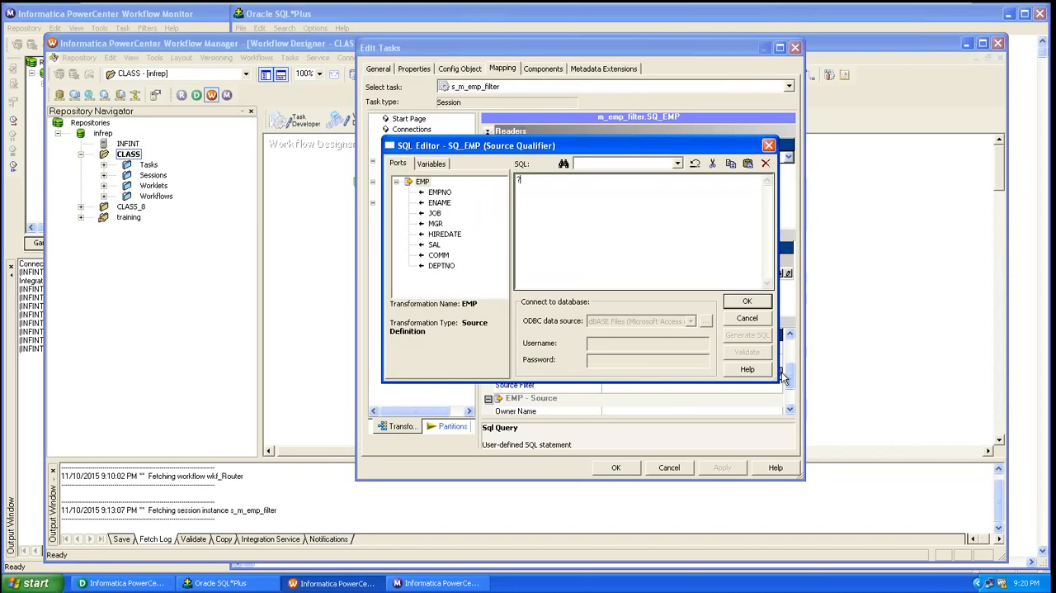
click(746, 302)
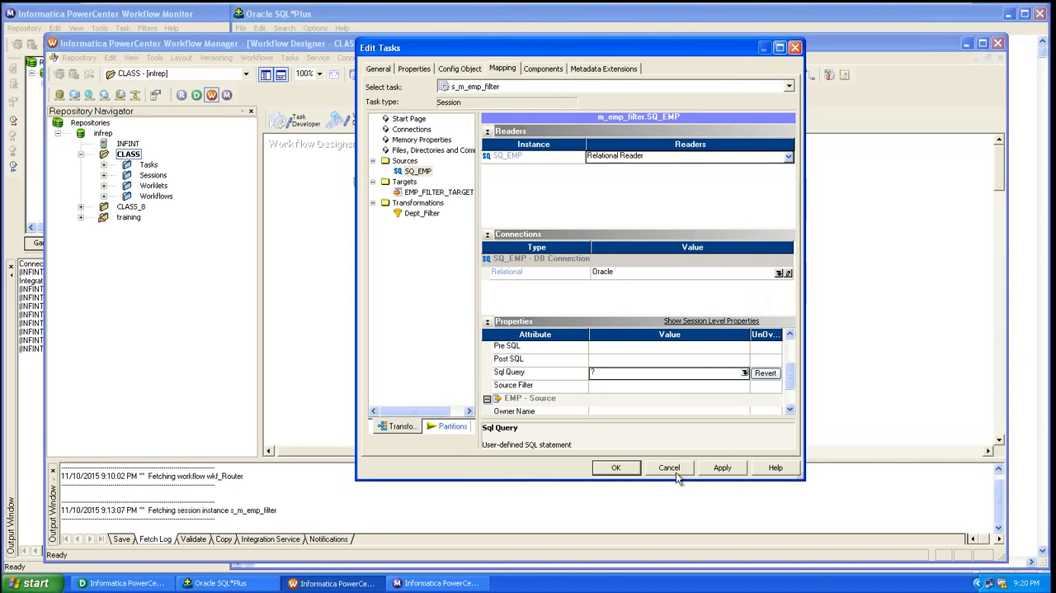
Apply and accept the s_m_emp_filter session settings and save the workflow
click(722, 467)
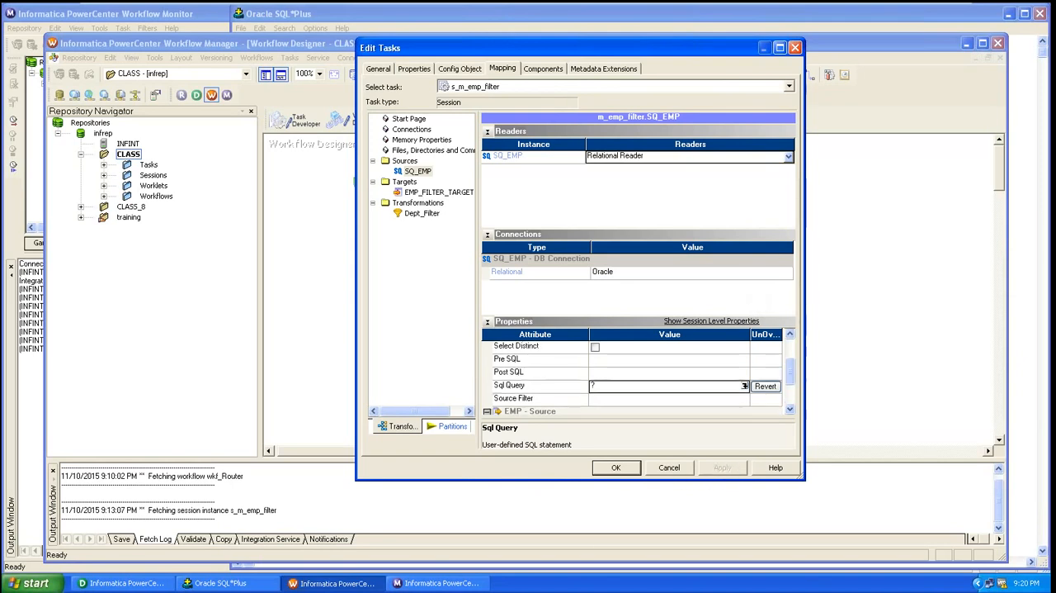
click(632, 467)
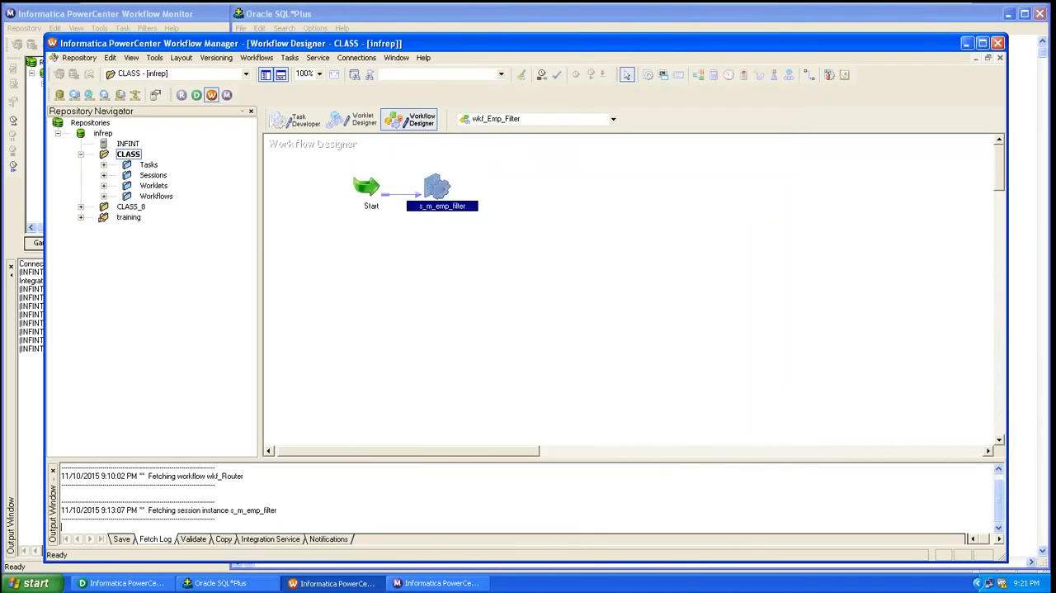
key(ctrl+s)
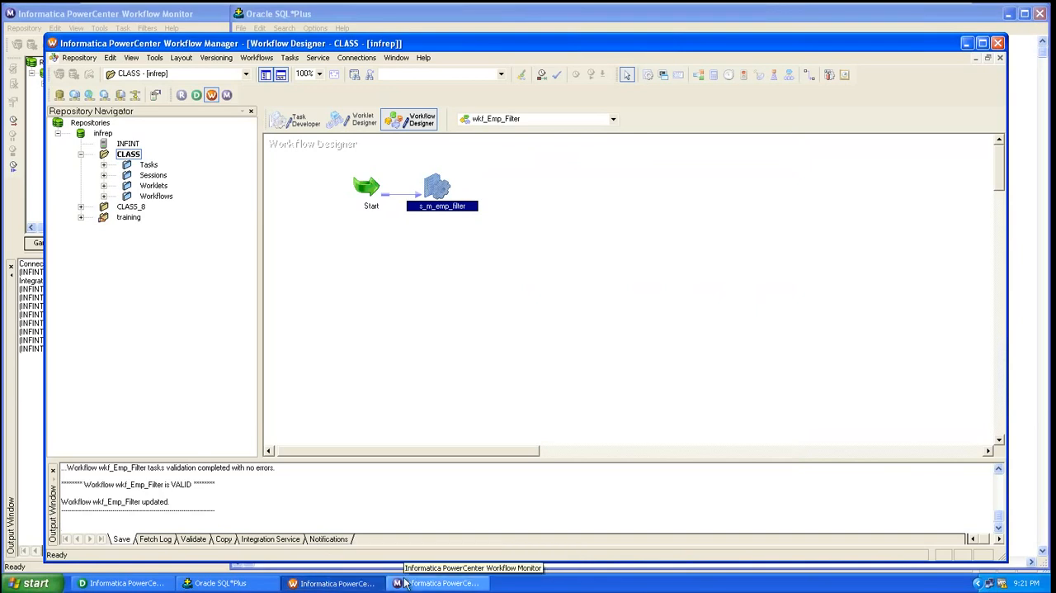
Start the wkf_Emp_Filter workflow again from its Start task
click(360, 583)
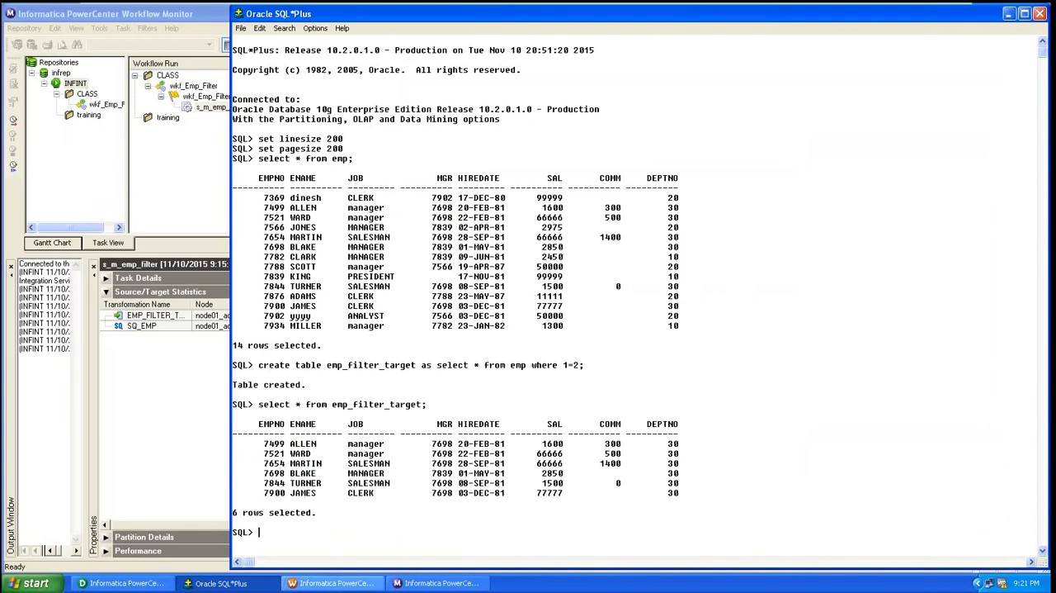
click(362, 584)
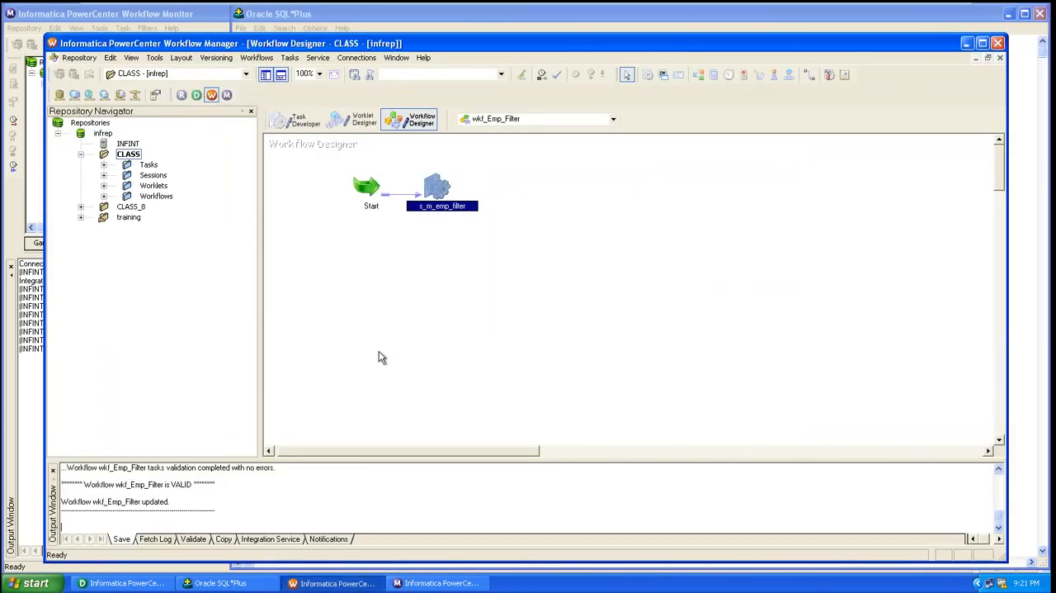
click(373, 201)
right_click(373, 199)
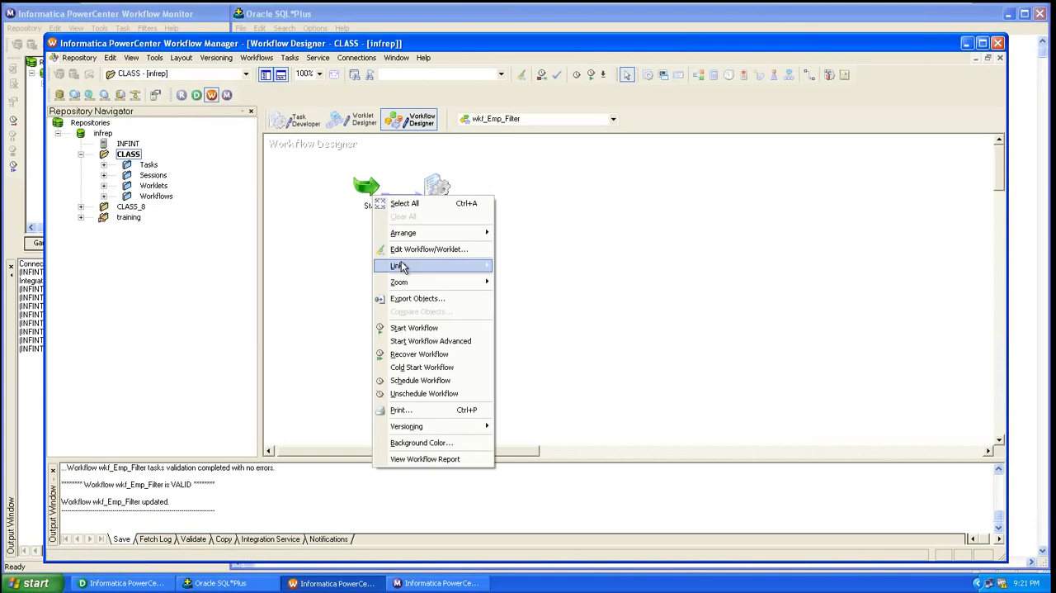
click(354, 263)
click(372, 196)
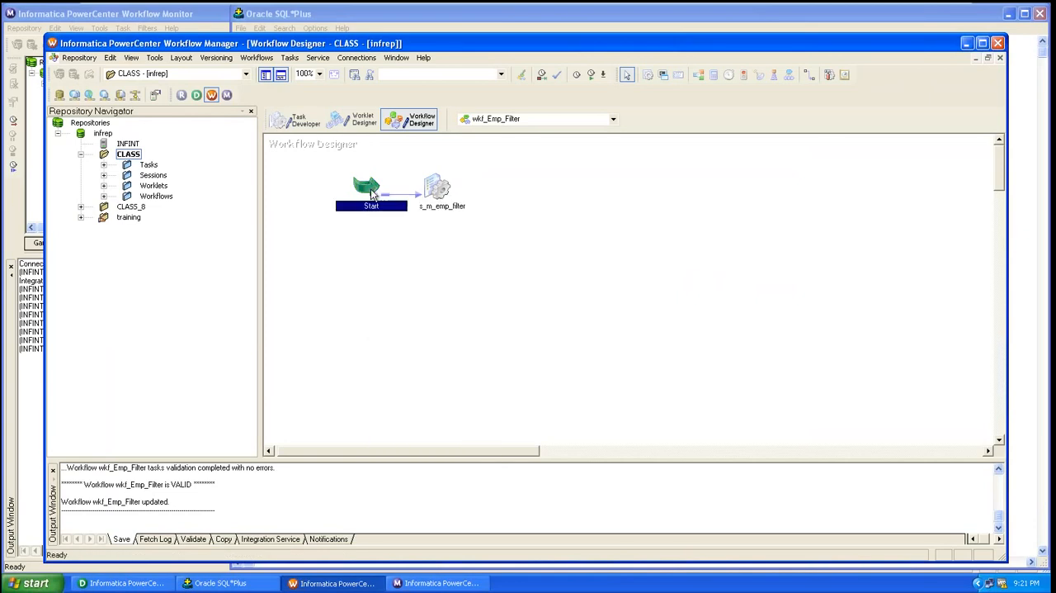
right_click(371, 195)
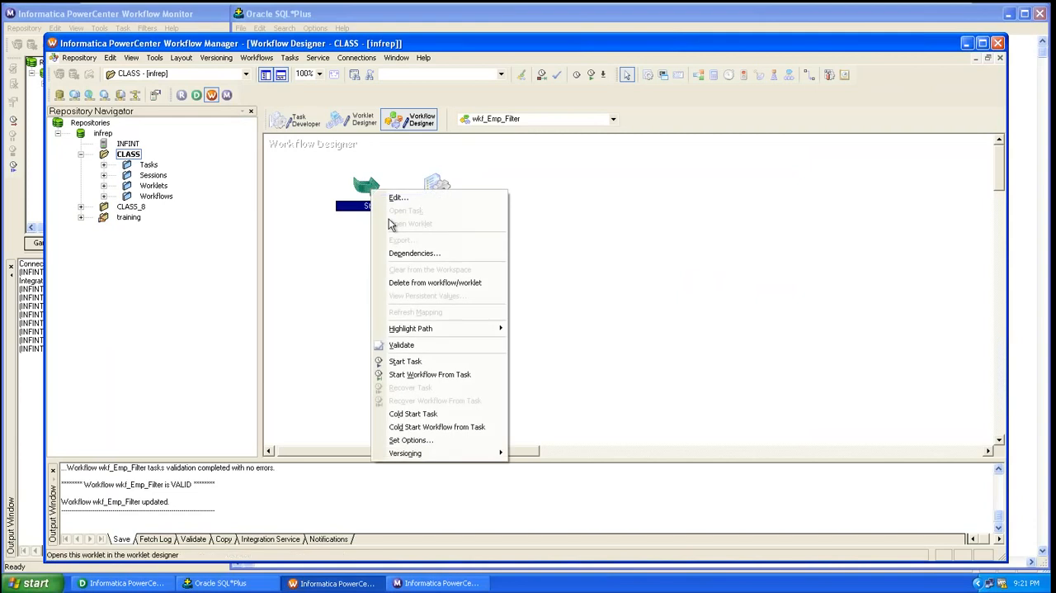
click(425, 376)
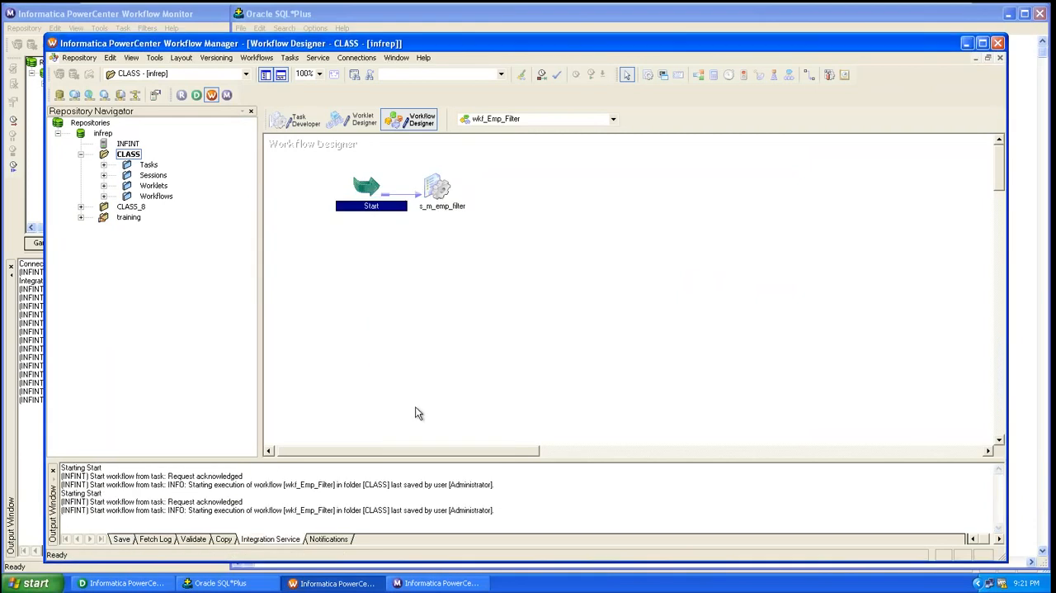
Switch to Workflow Monitor and examine the failure information of the latest s_m_emp_filter run
click(425, 583)
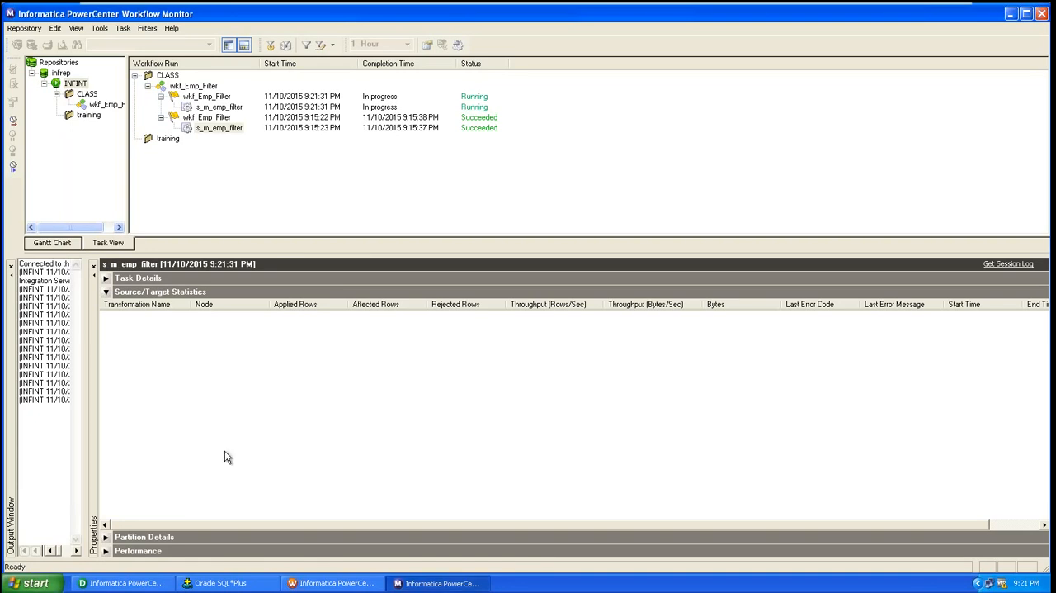
click(106, 278)
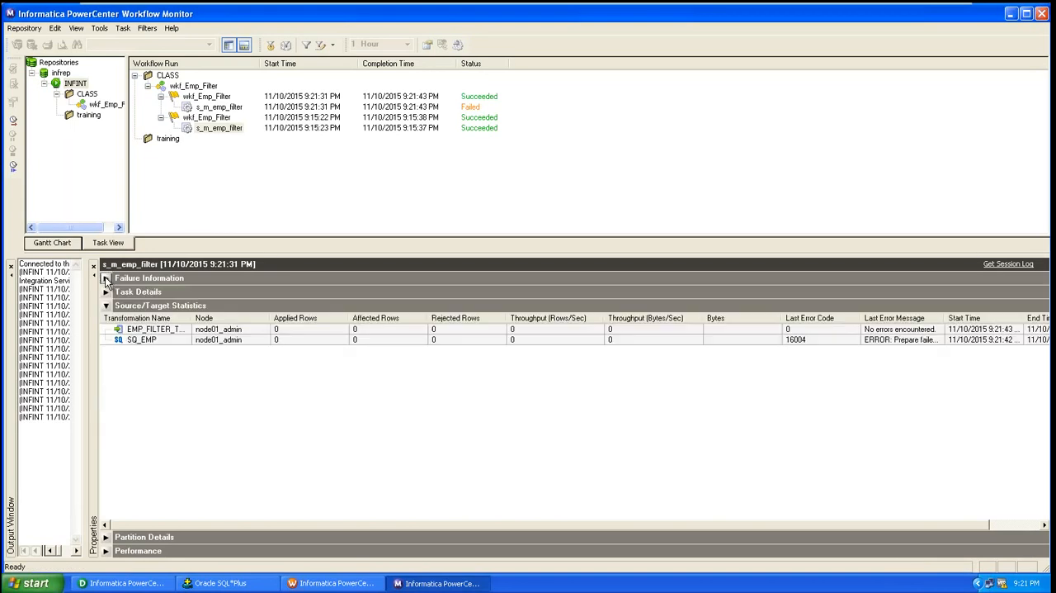
click(105, 279)
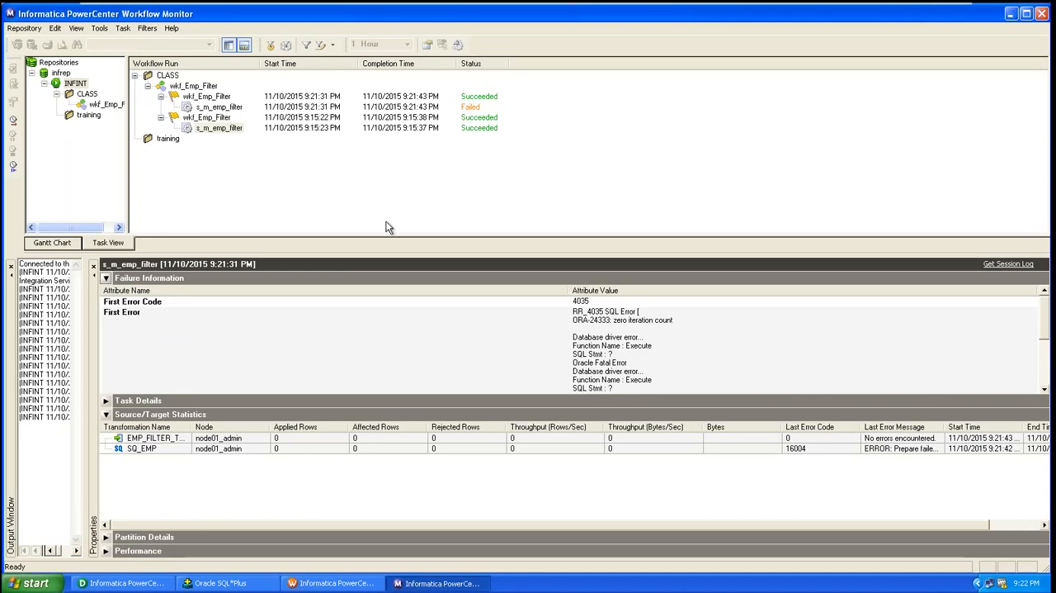
Open the session log of the failed s_m_emp_filter run and maximize the log window
click(231, 109)
right_click(231, 110)
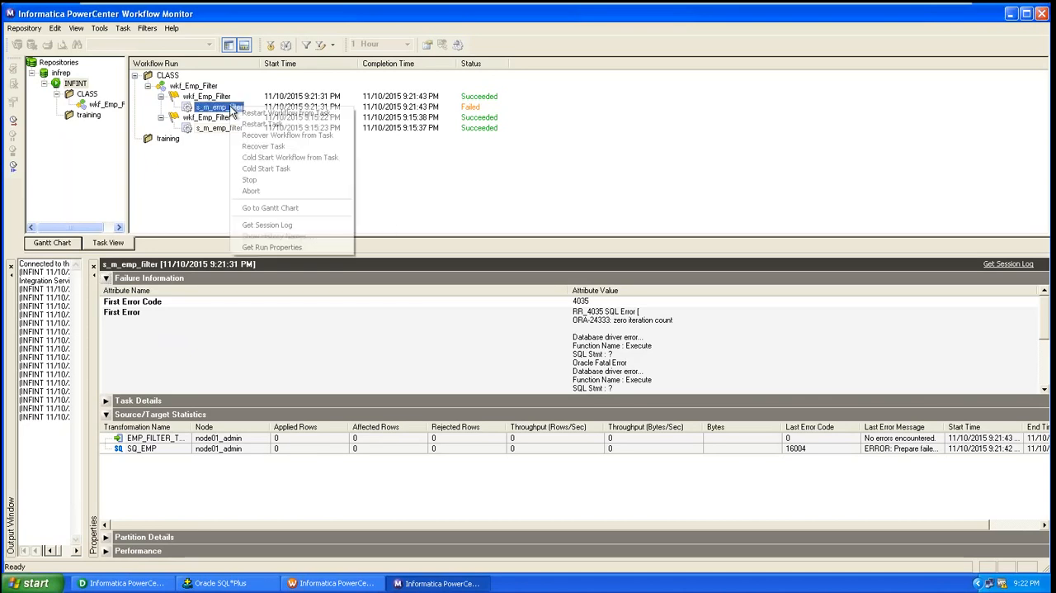
click(271, 224)
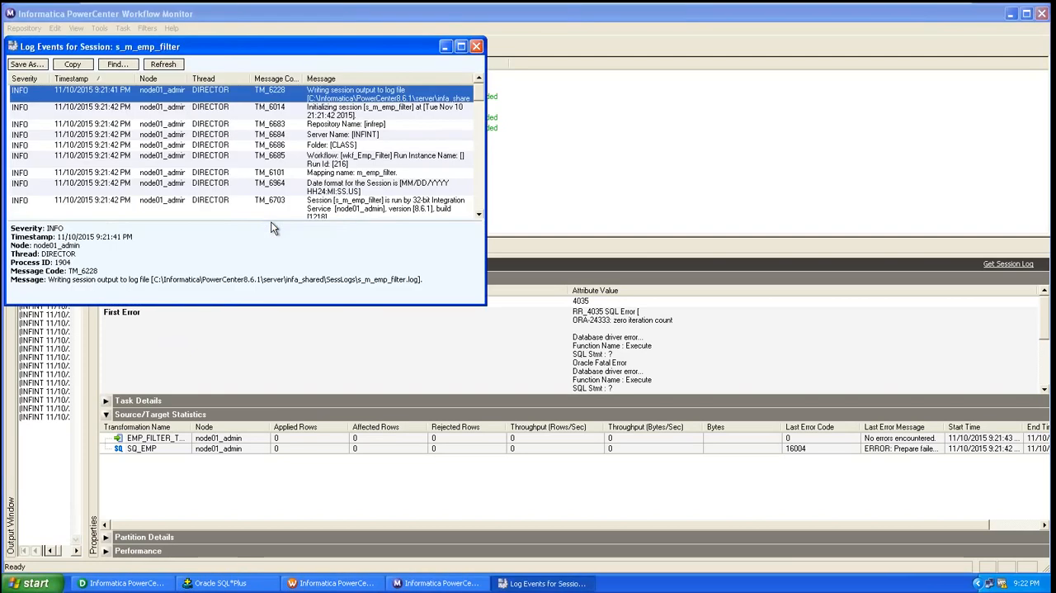
click(461, 48)
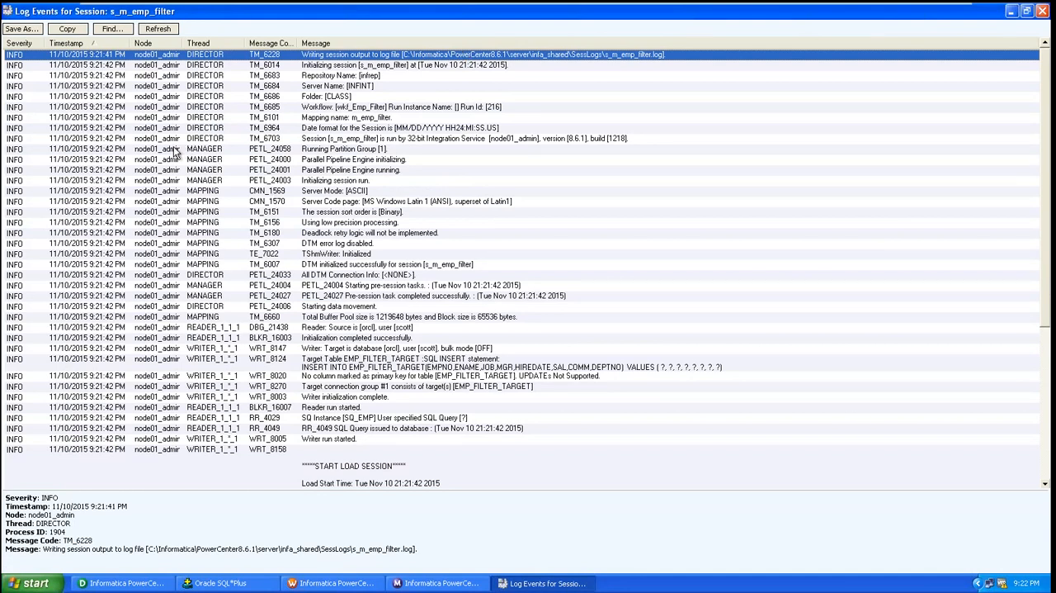
Sort the log events by severity and examine the details of the ERROR entries
click(18, 43)
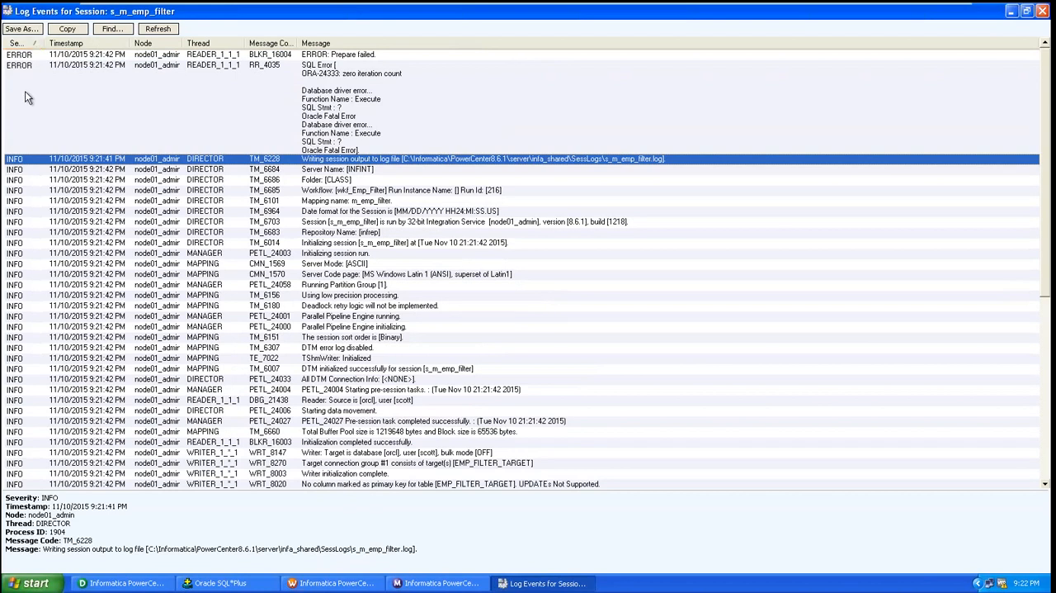
click(14, 56)
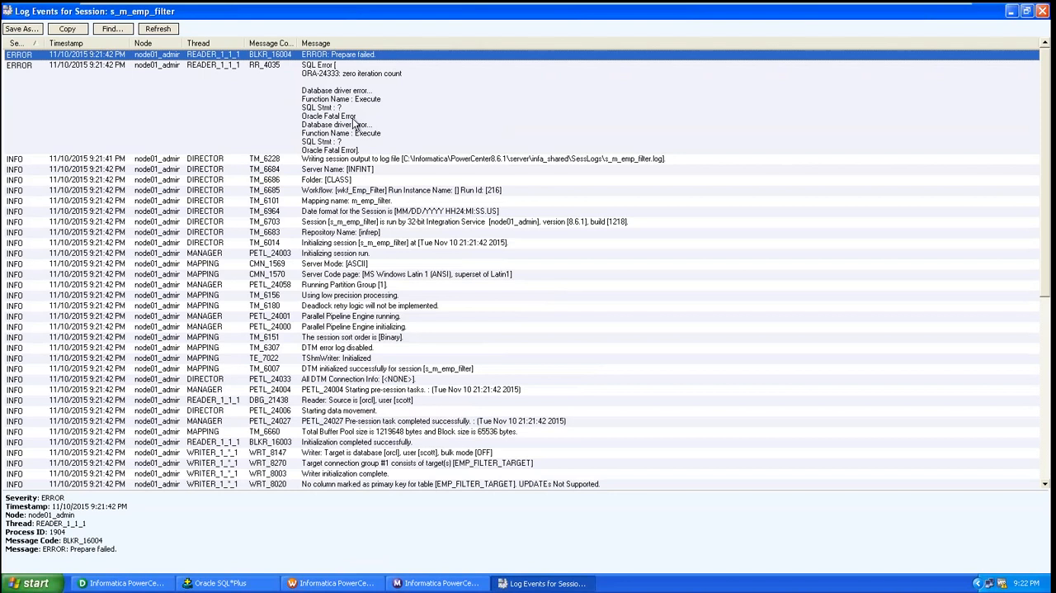
click(355, 122)
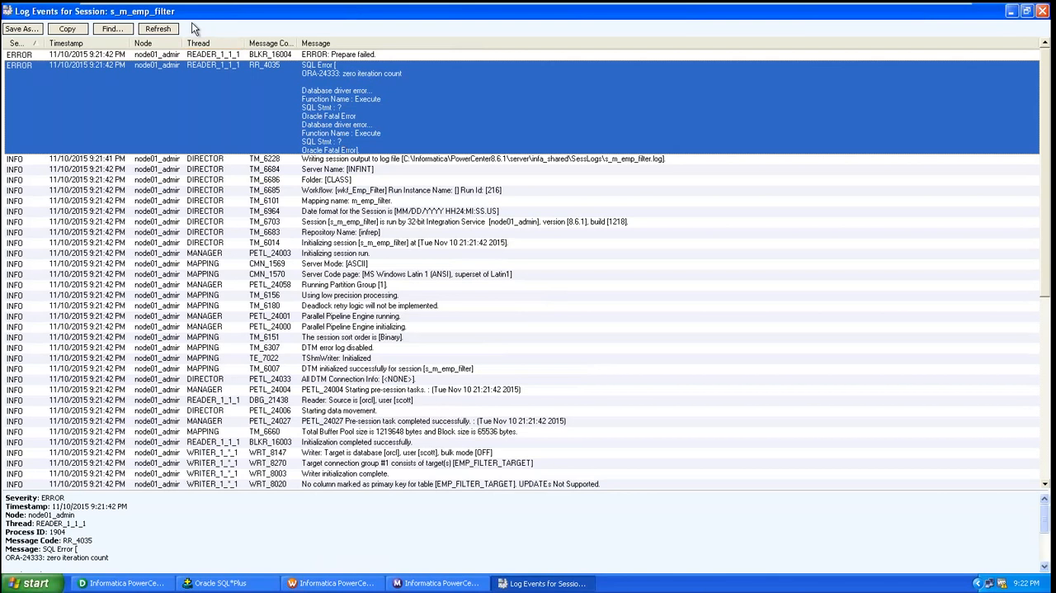
mouse_move(197, 5)
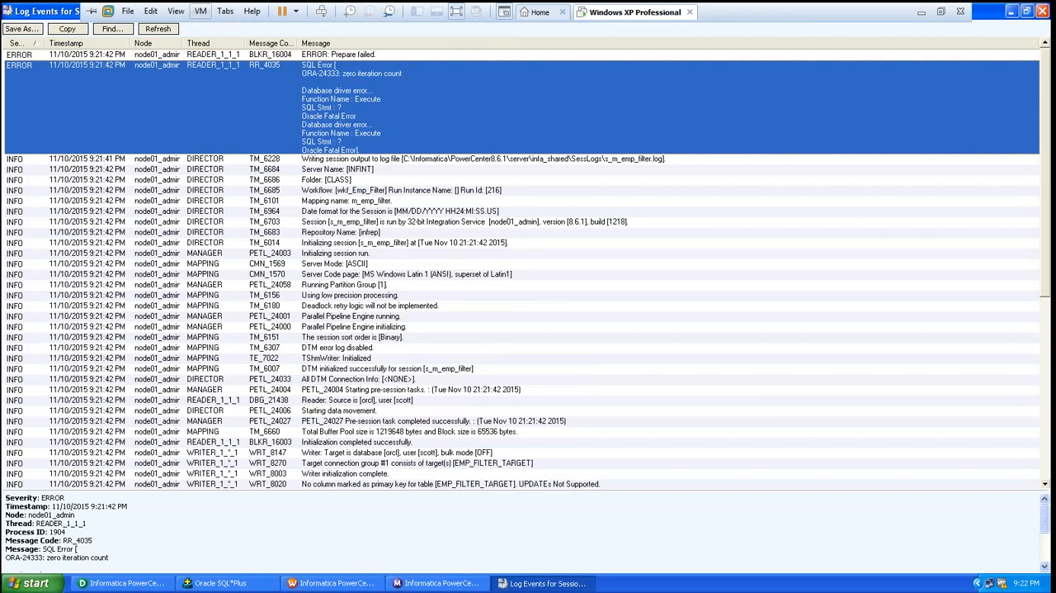
click(20, 55)
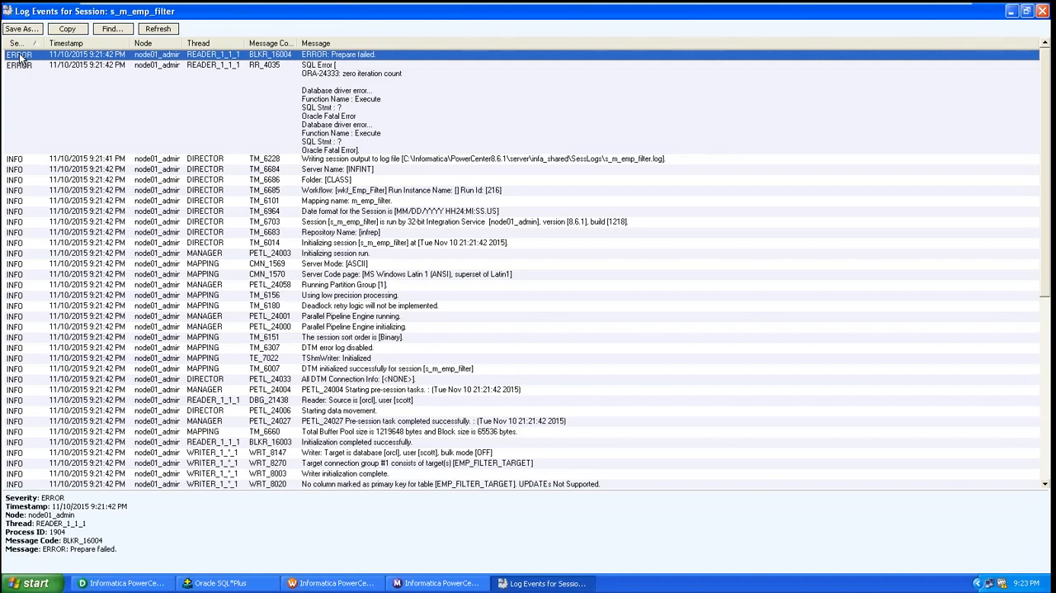
Switch to Workflow Manager and revert the Sql Query override of SQ_EMP in the s_m_emp_filter session's mapping settings
click(363, 585)
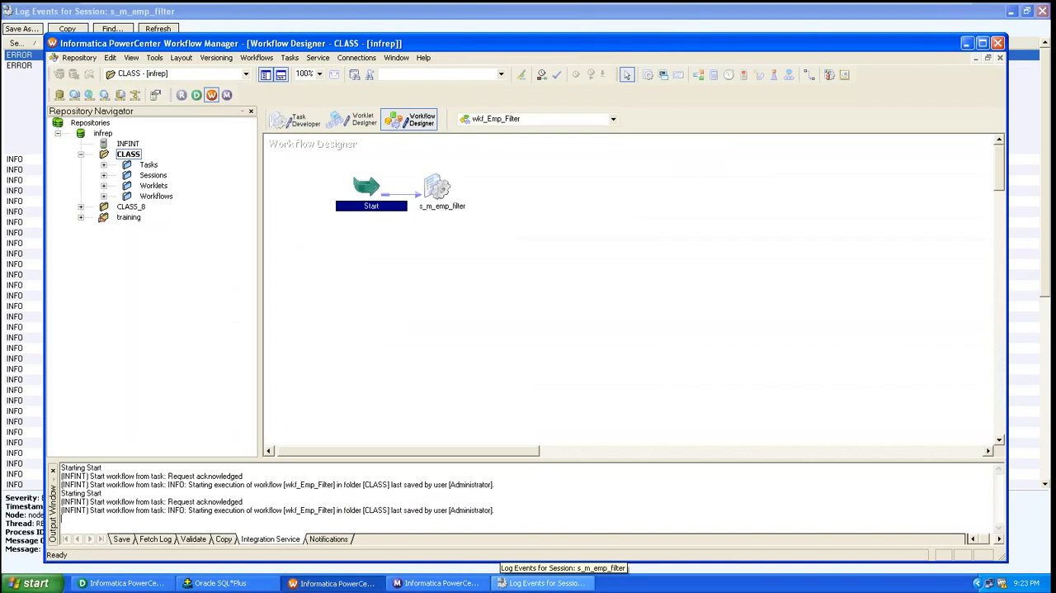
click(443, 204)
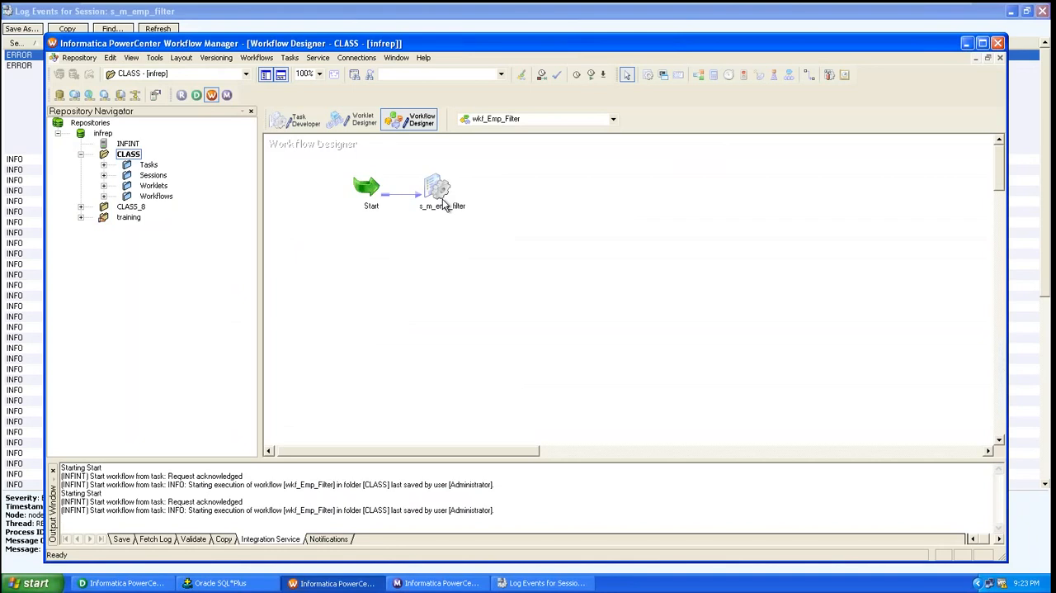
double_click(443, 198)
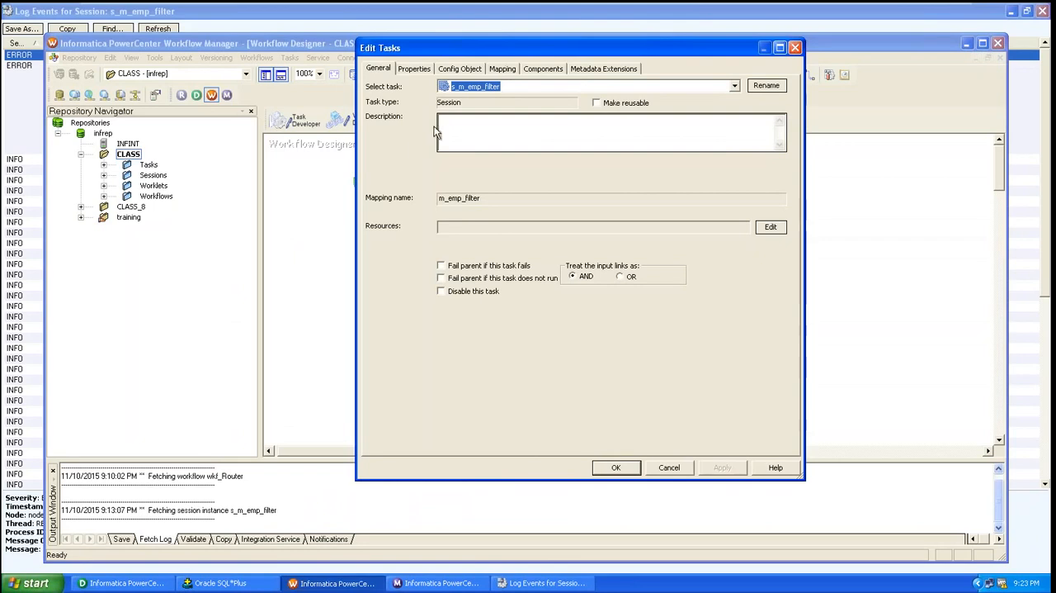
click(506, 69)
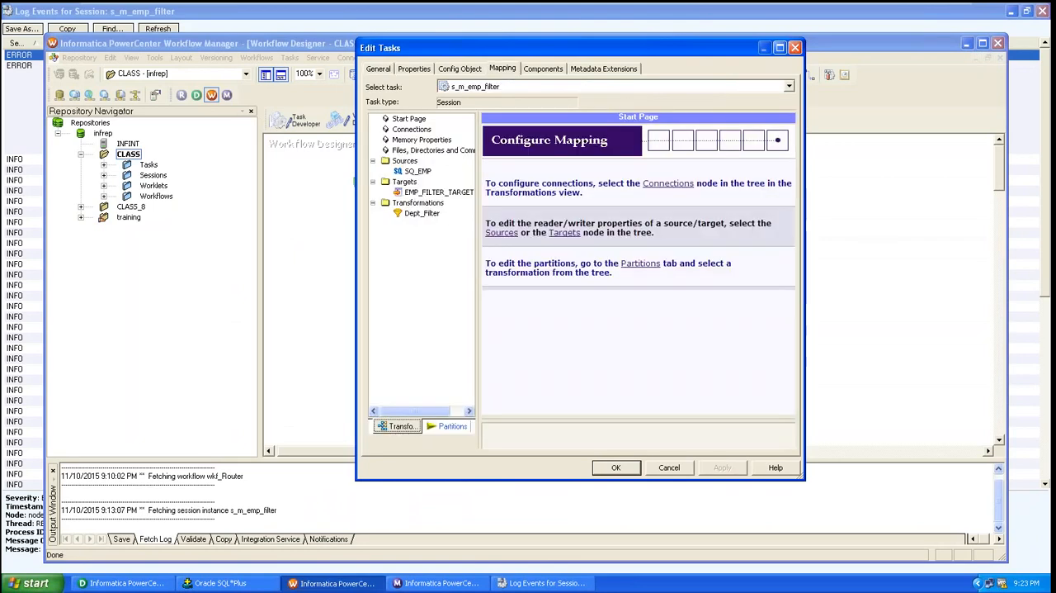
click(415, 173)
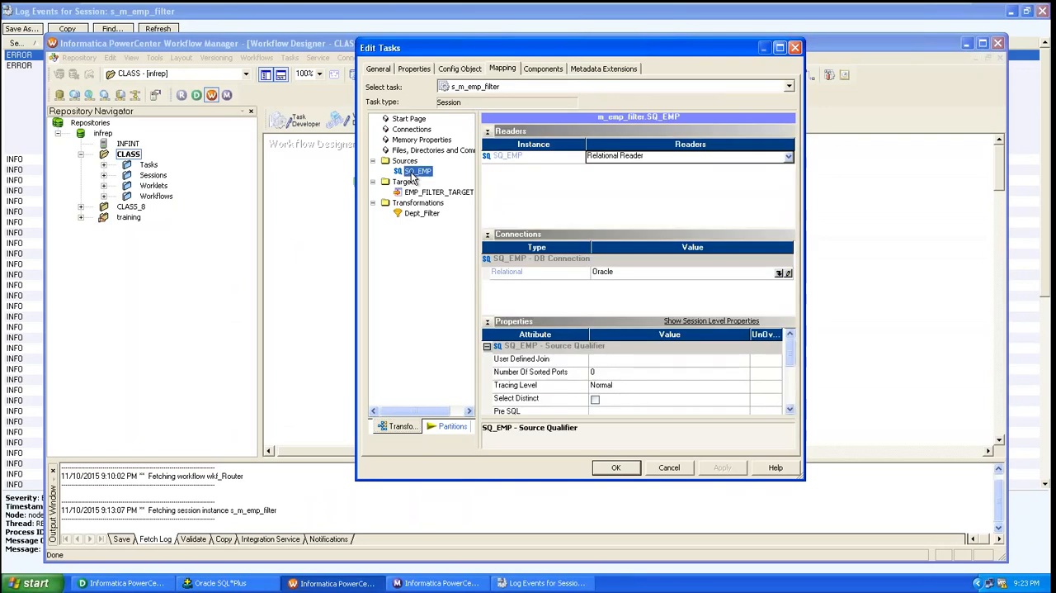
click(790, 409)
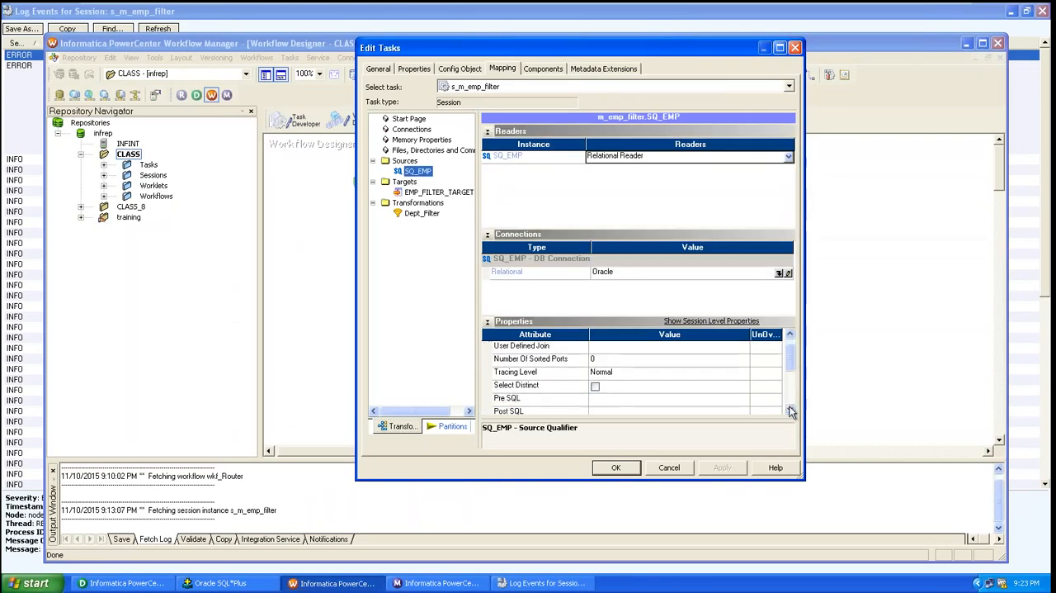
click(790, 410)
click(789, 410)
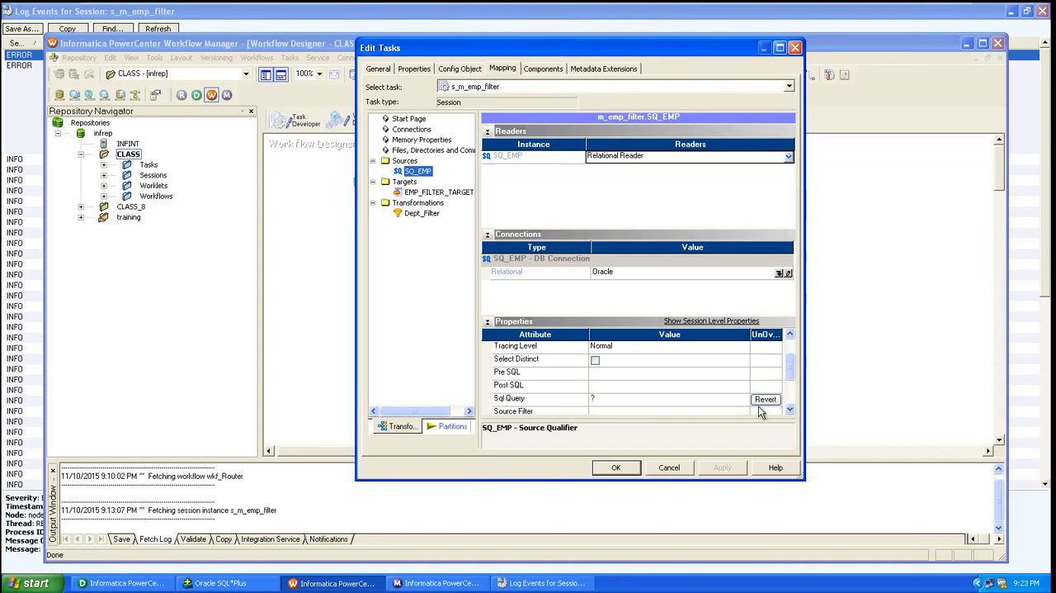
click(764, 400)
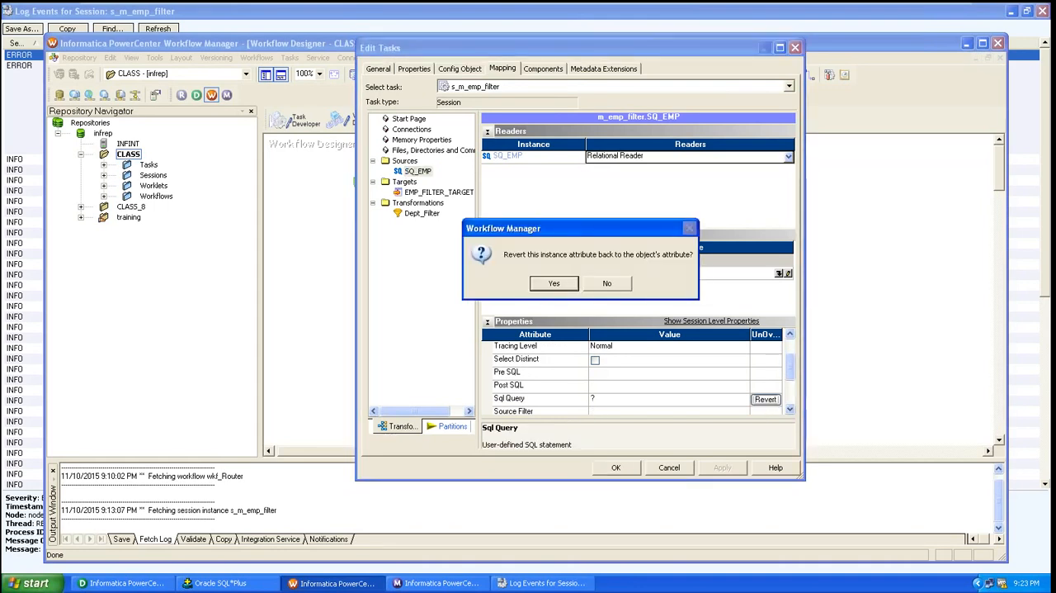
click(556, 284)
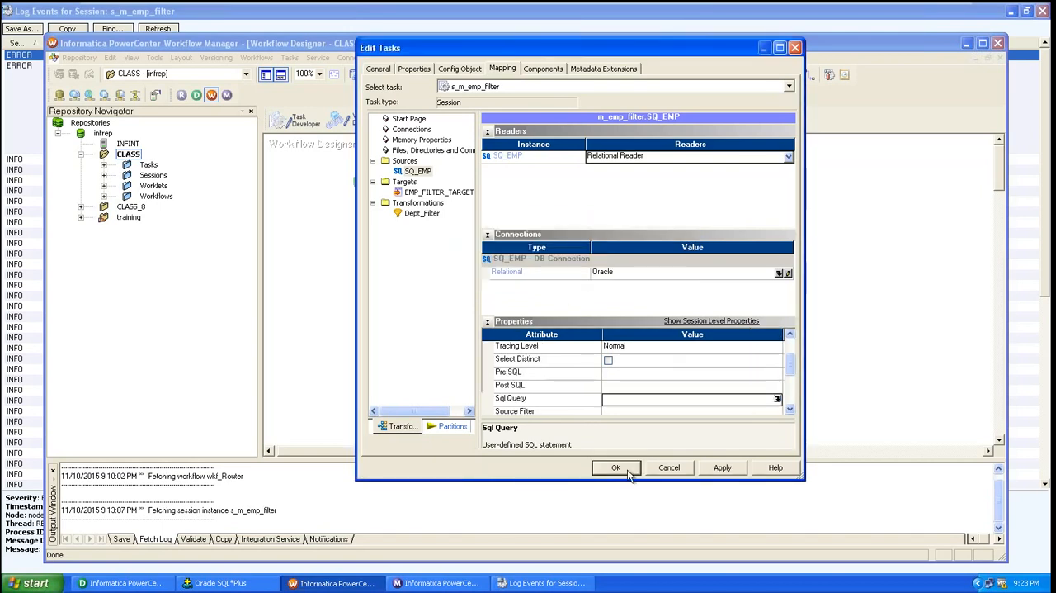
Apply and accept the reverted s_m_emp_filter session settings and save the wkf_Emp_Filter workflow
click(720, 471)
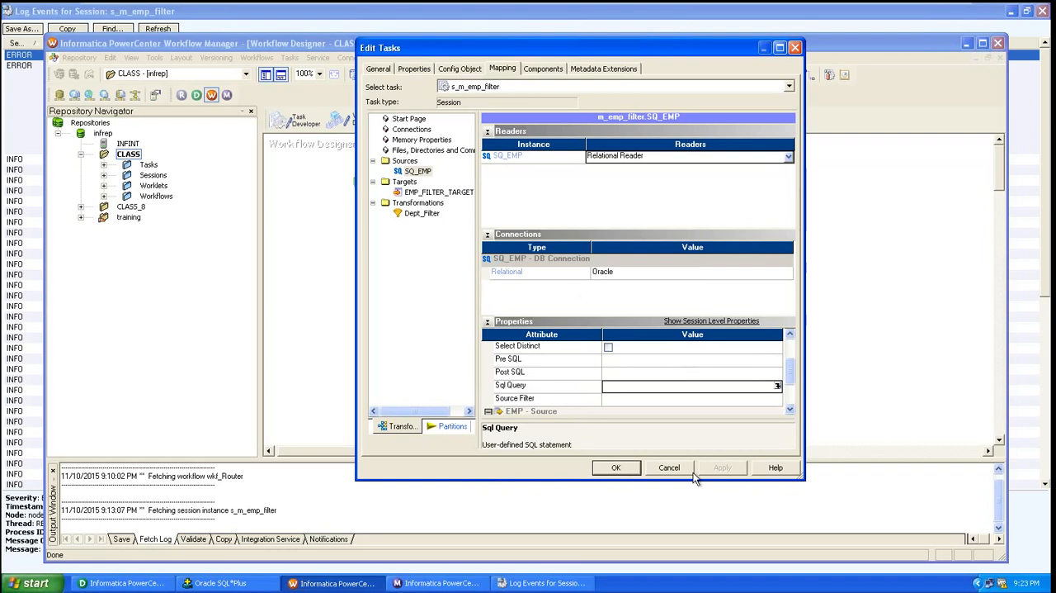
click(617, 468)
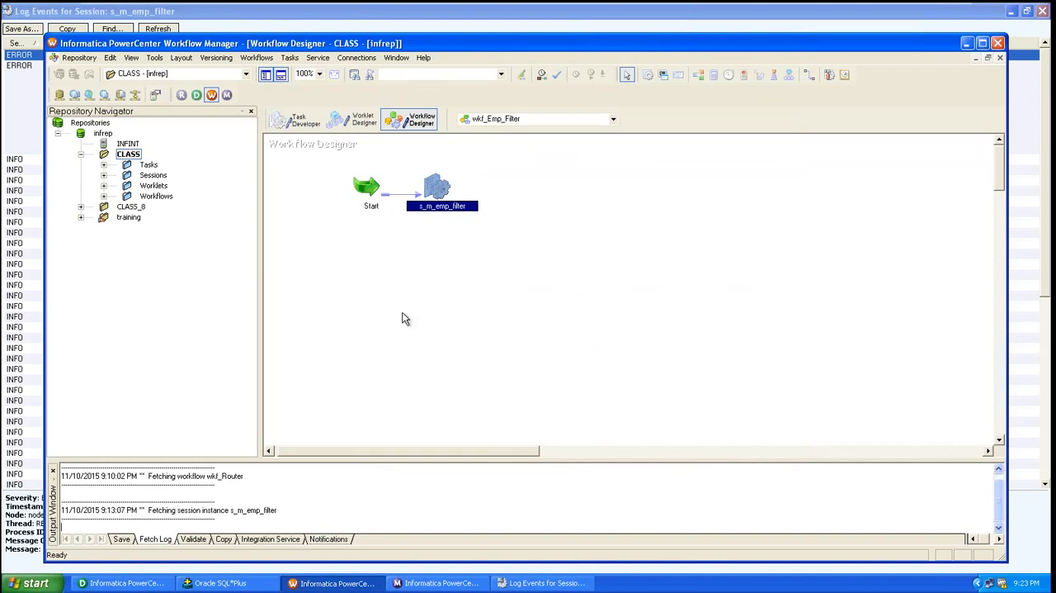
key(ctrl+s)
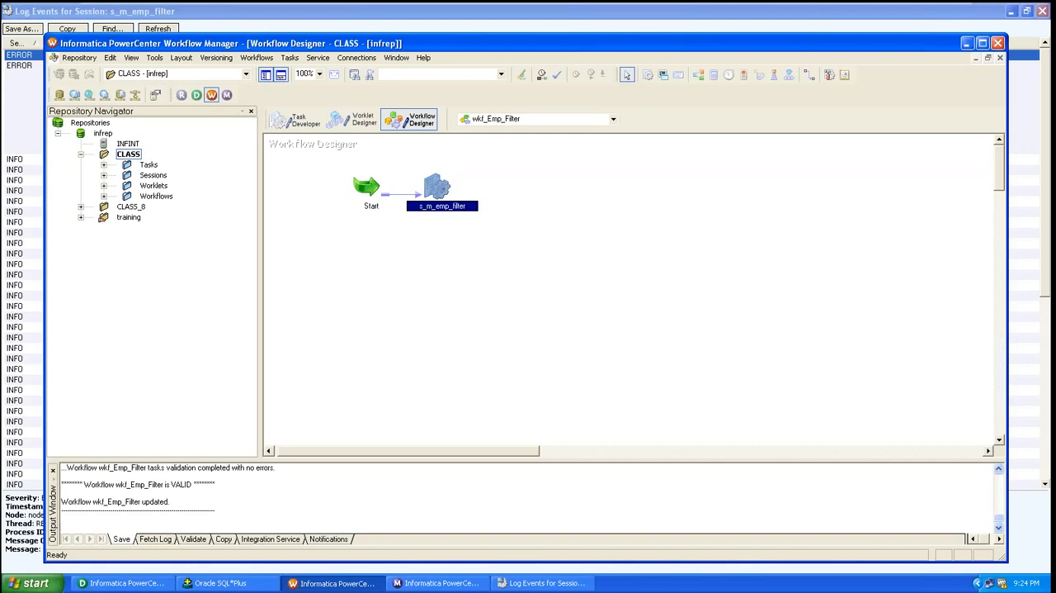
mouse_move(873, 8)
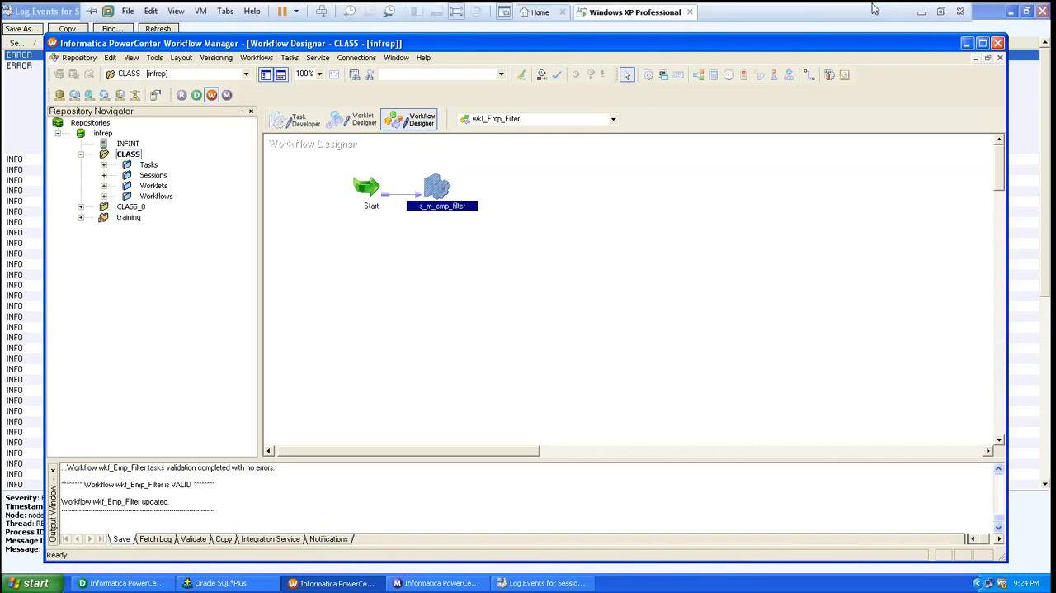
click(921, 12)
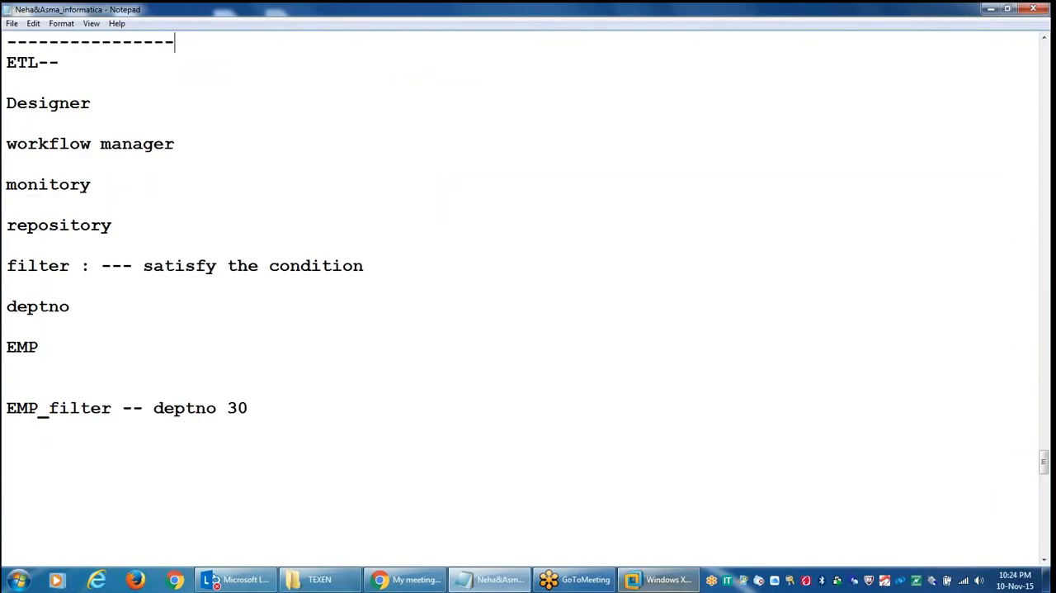
click(660, 578)
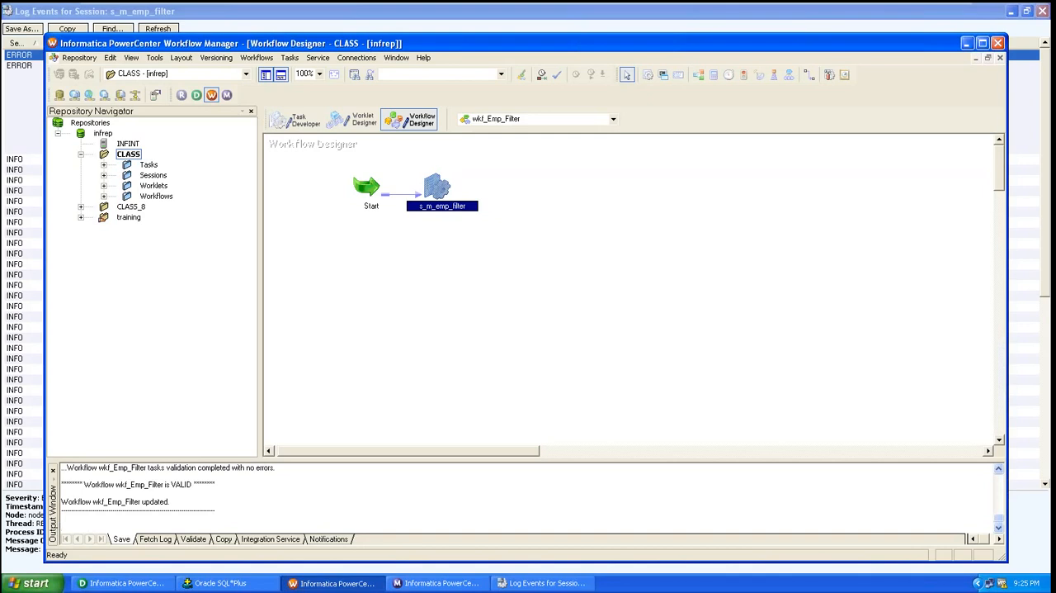
Start the wkf_Emp_Filter workflow from its Start task with the reverted query
click(365, 199)
right_click(365, 201)
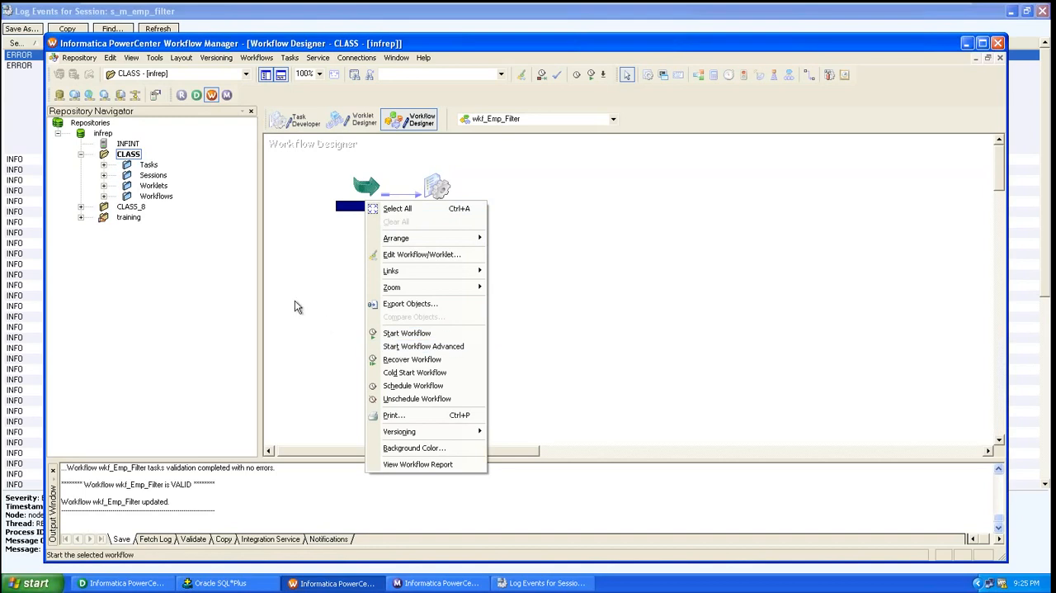
click(297, 307)
click(368, 190)
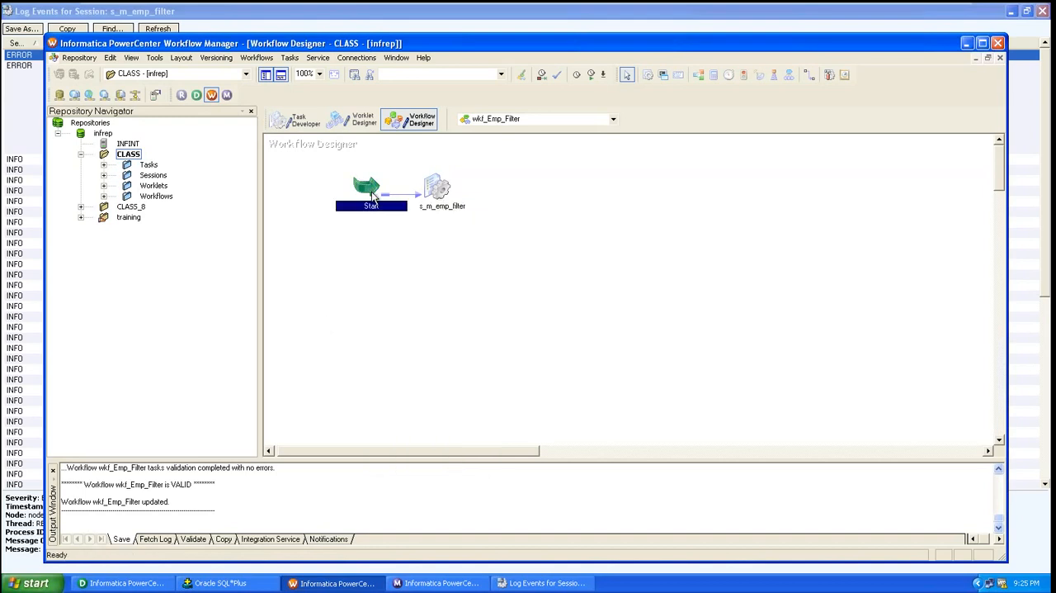
right_click(371, 192)
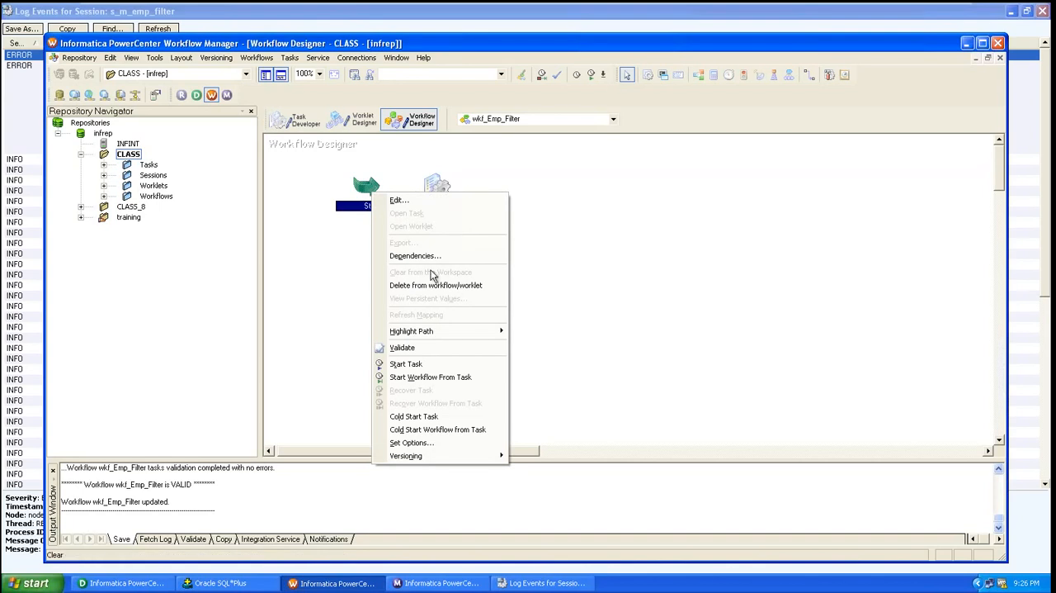
click(440, 379)
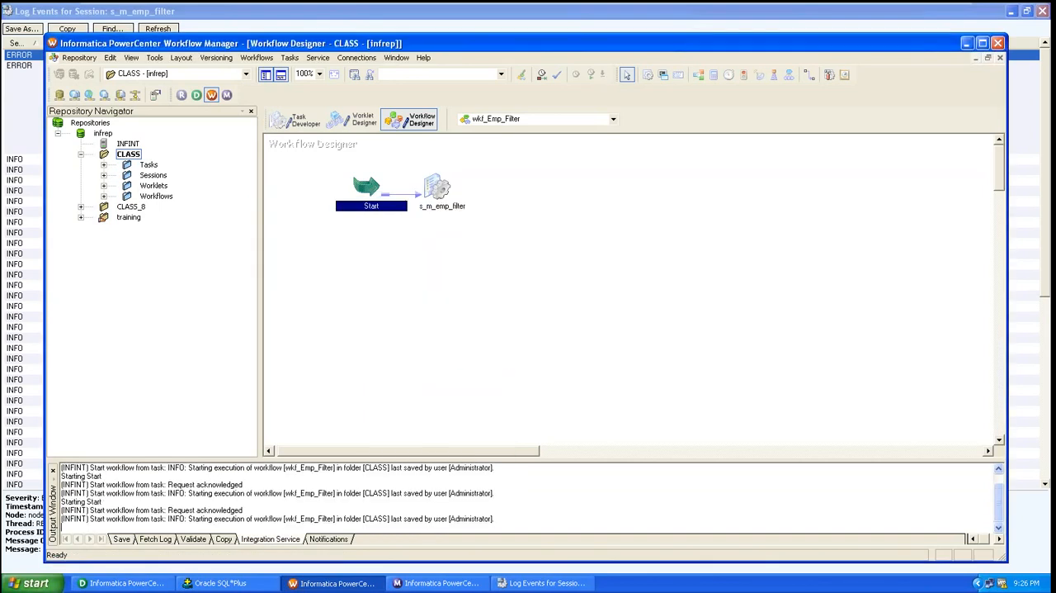
Switch to Workflow Monitor, close the old session log window and check the newest s_m_emp_filter run
click(466, 584)
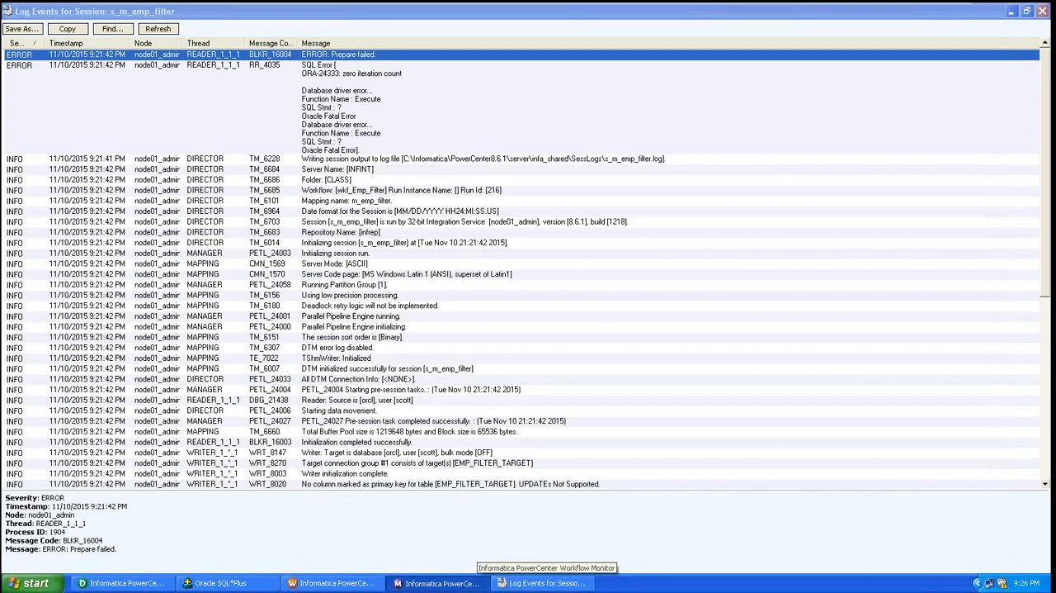
click(1043, 11)
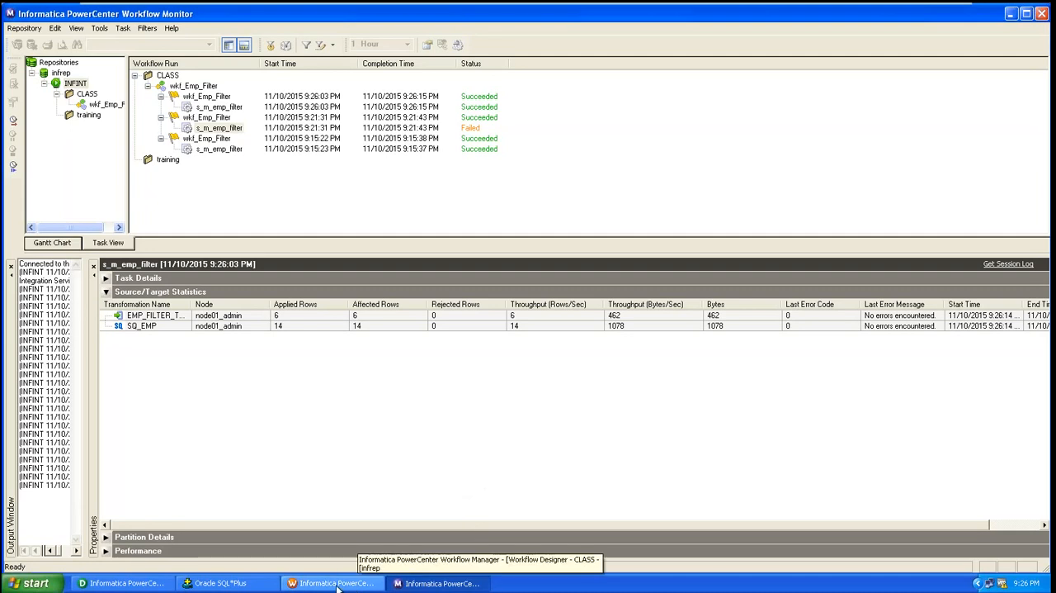
Switch to Oracle SQL*Plus and rerun the earlier query "select * from emp_filter_target;" to check the loaded rows
click(218, 584)
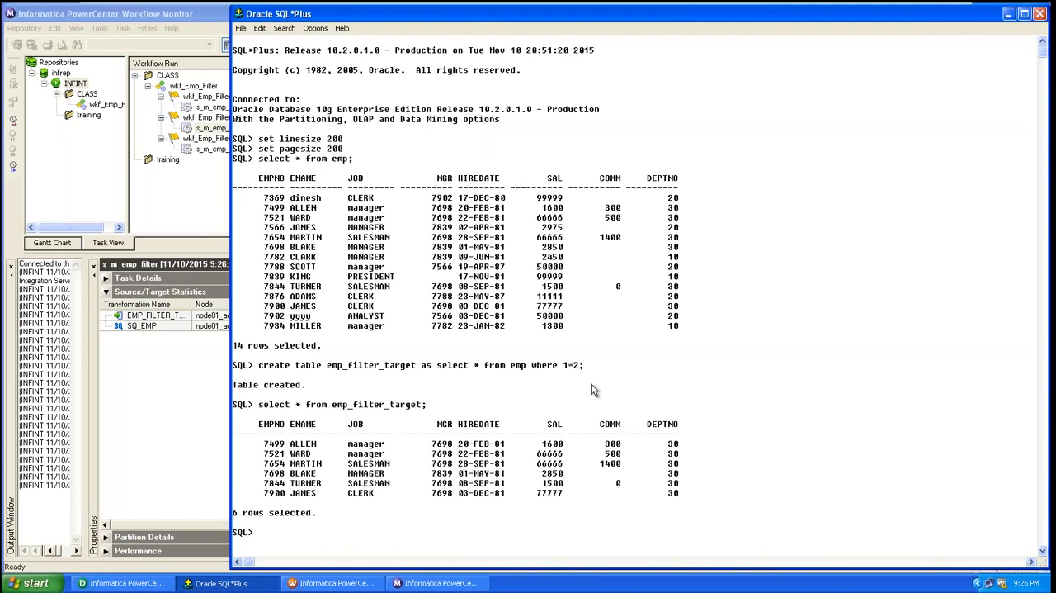
drag(429, 406, 258, 411)
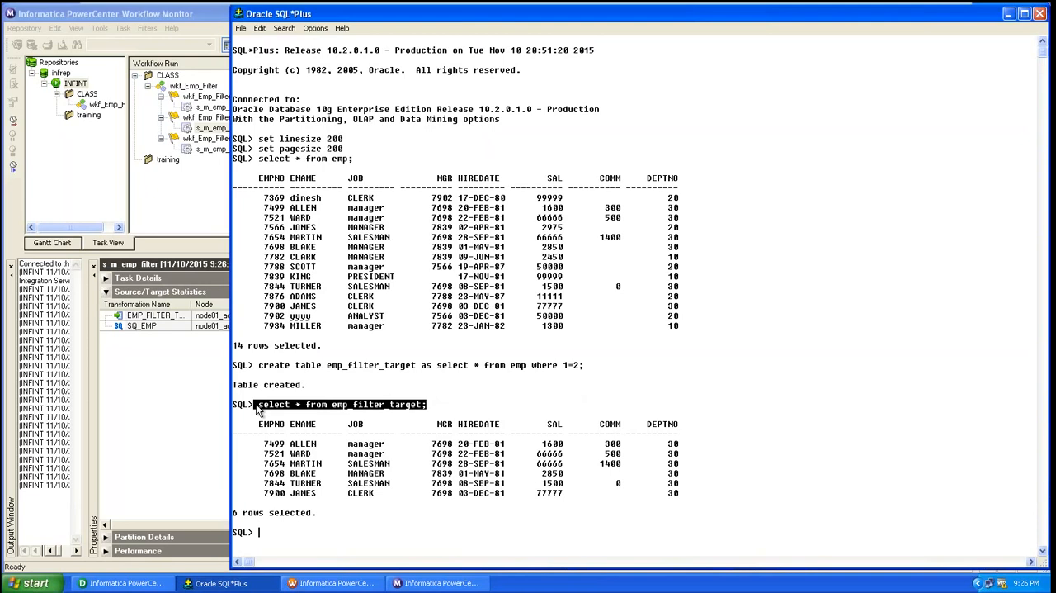
key(Right)
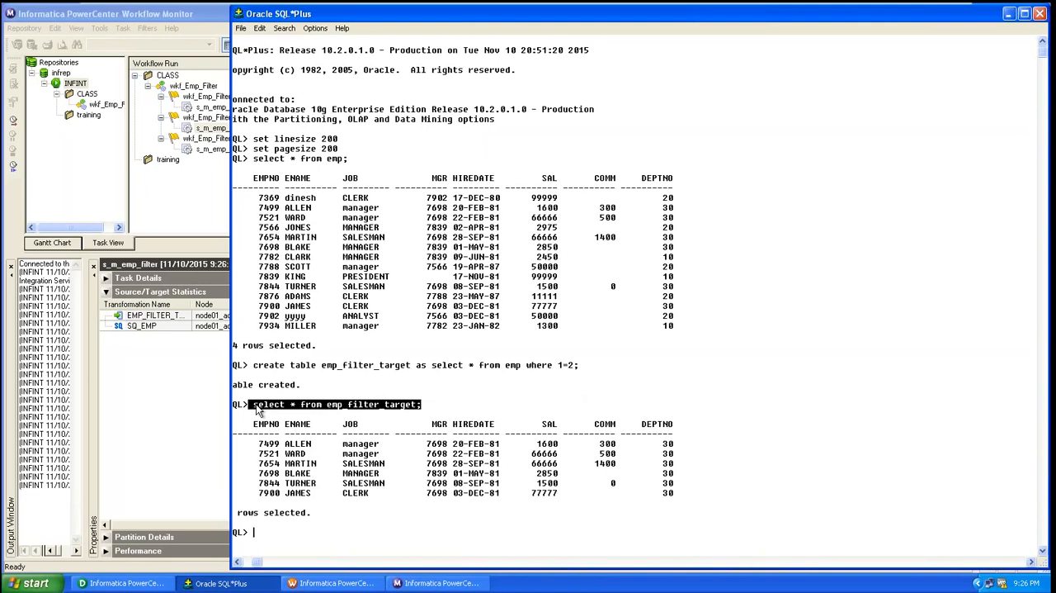
click(258, 410)
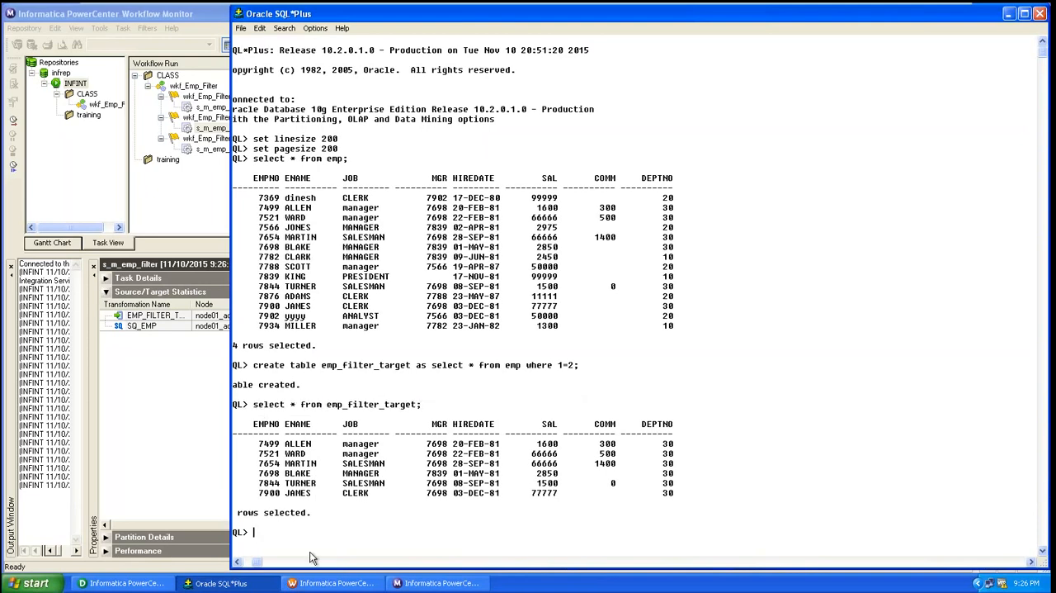
text(select * from emp_filter_target;)
key(Return)
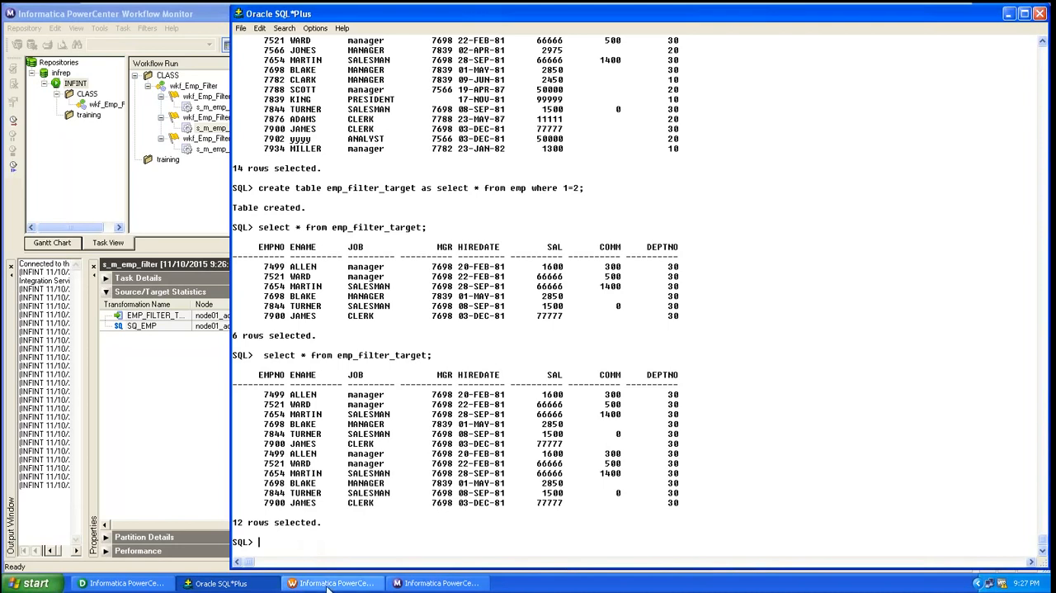
click(330, 582)
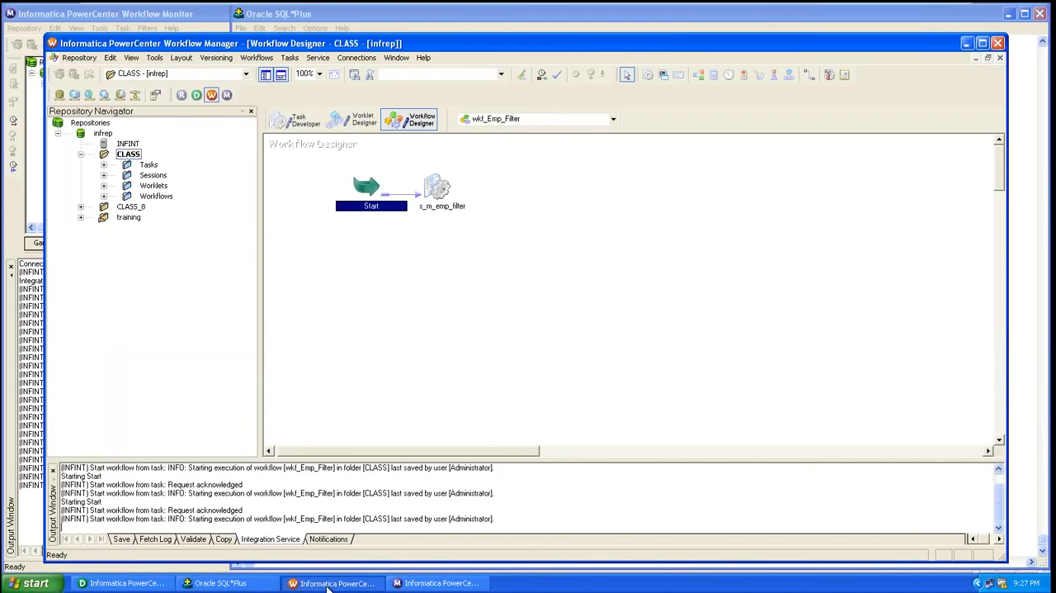
click(331, 582)
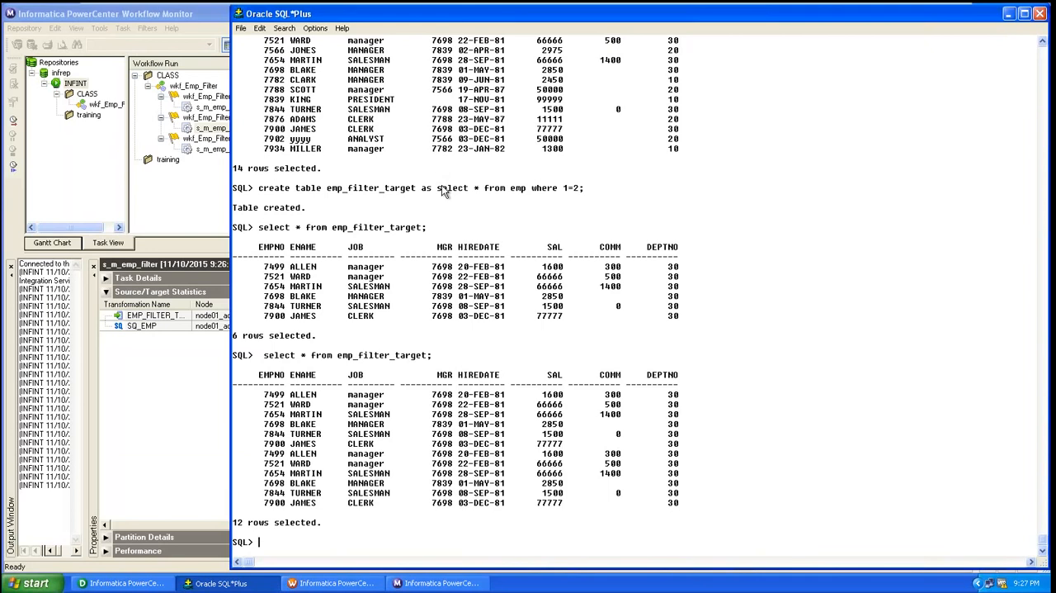
Switch to Workflow Manager and open the EMP_FILTER_TARGET mapping settings of the s_m_emp_filter session
click(324, 584)
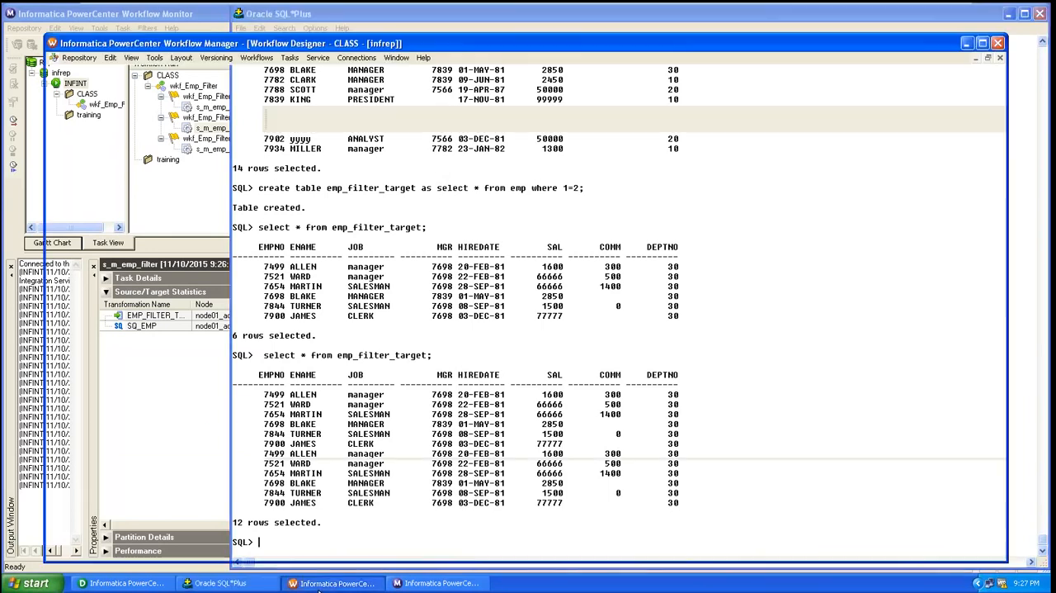
click(322, 583)
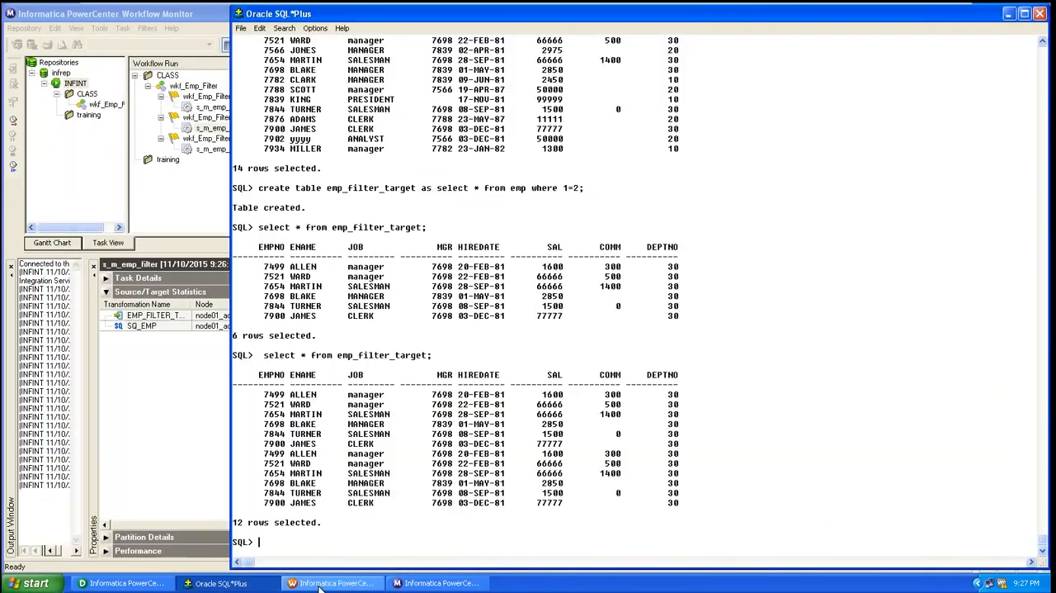
click(322, 583)
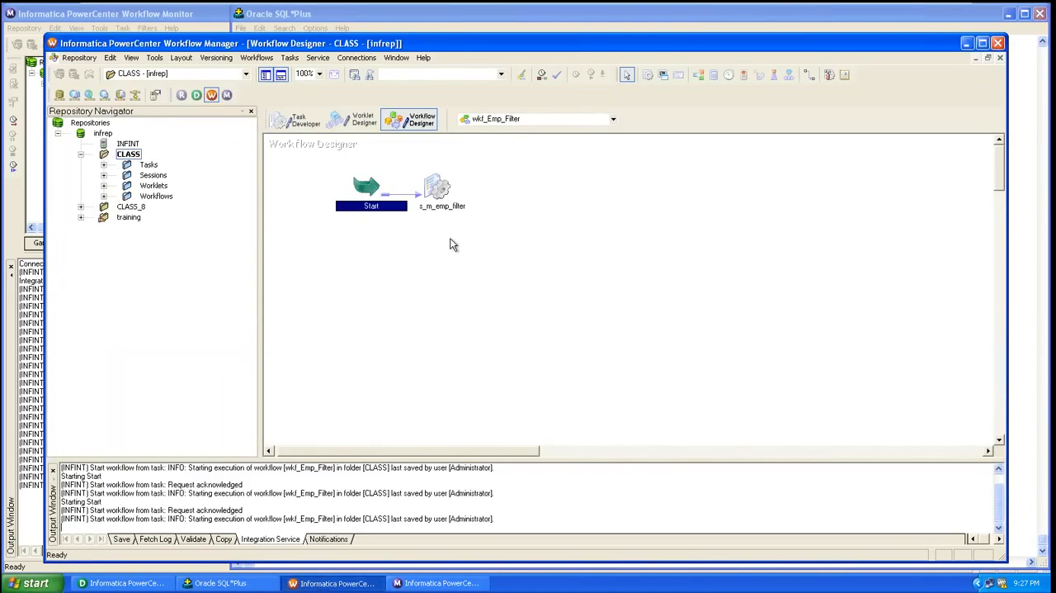
click(443, 200)
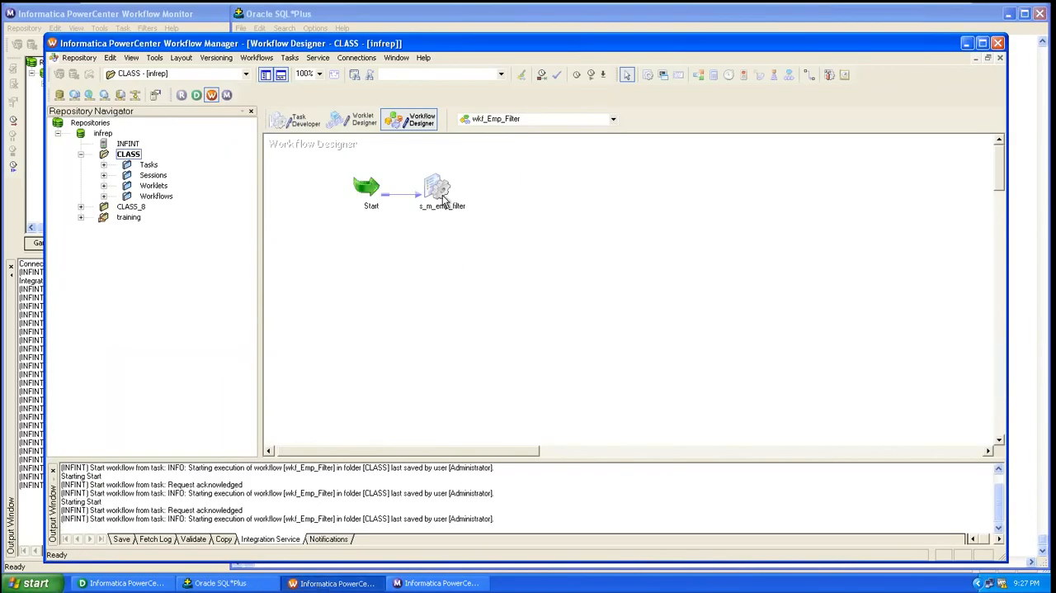
click(444, 211)
double_click(444, 212)
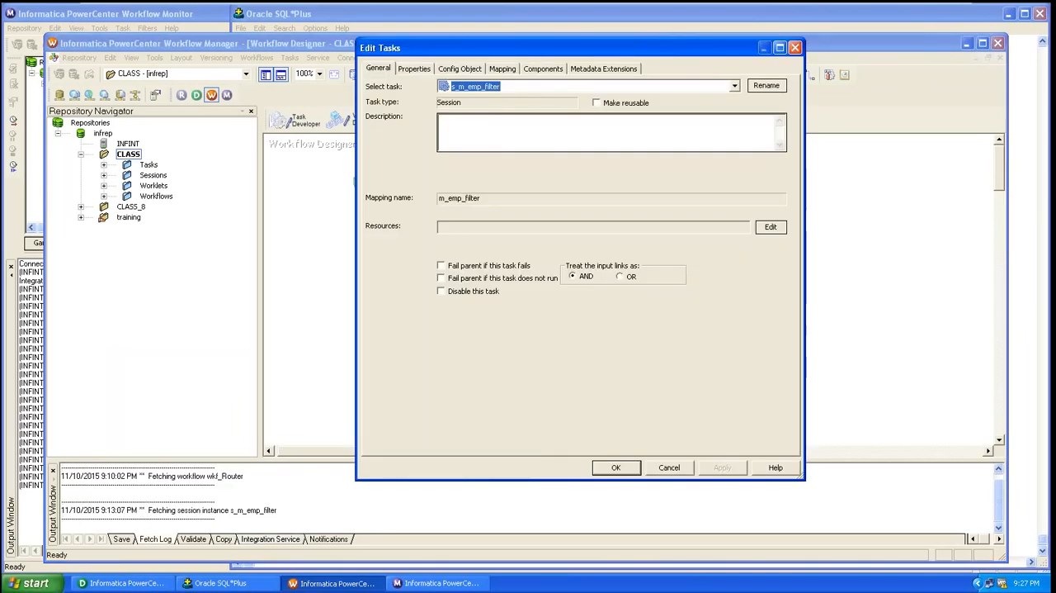
click(505, 67)
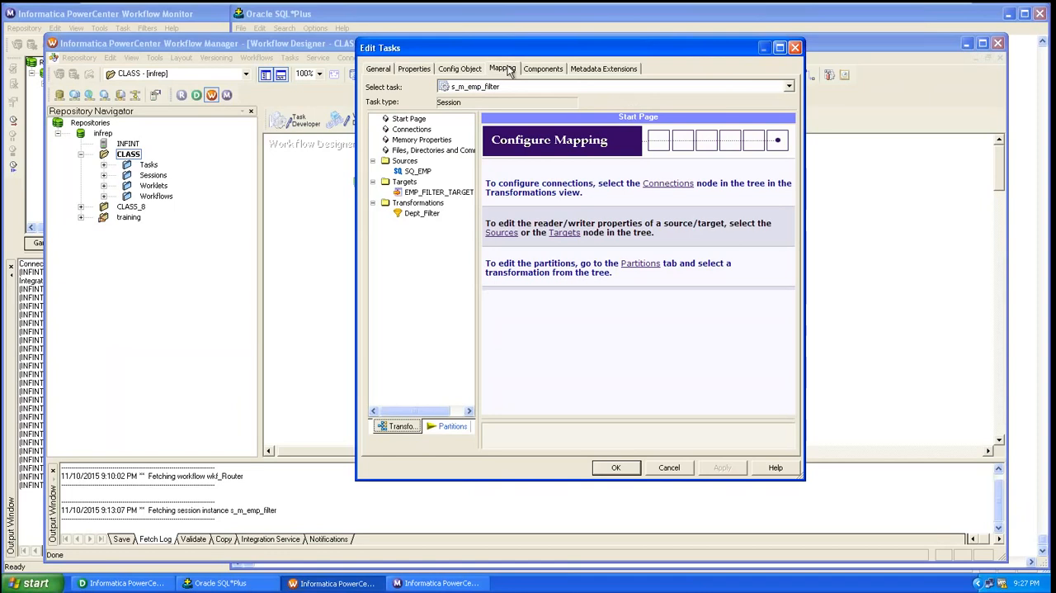
click(415, 194)
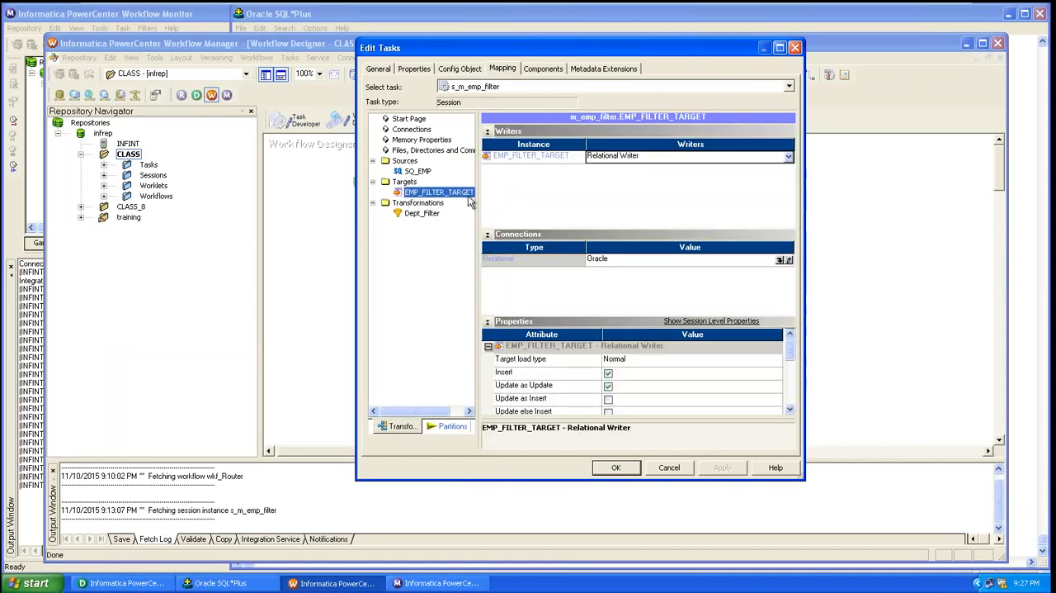
Enable the Truncate target table option for EMP_FILTER_TARGET, accept the session settings and save the wkf_Emp_Filter workflow
drag(789, 359, 793, 381)
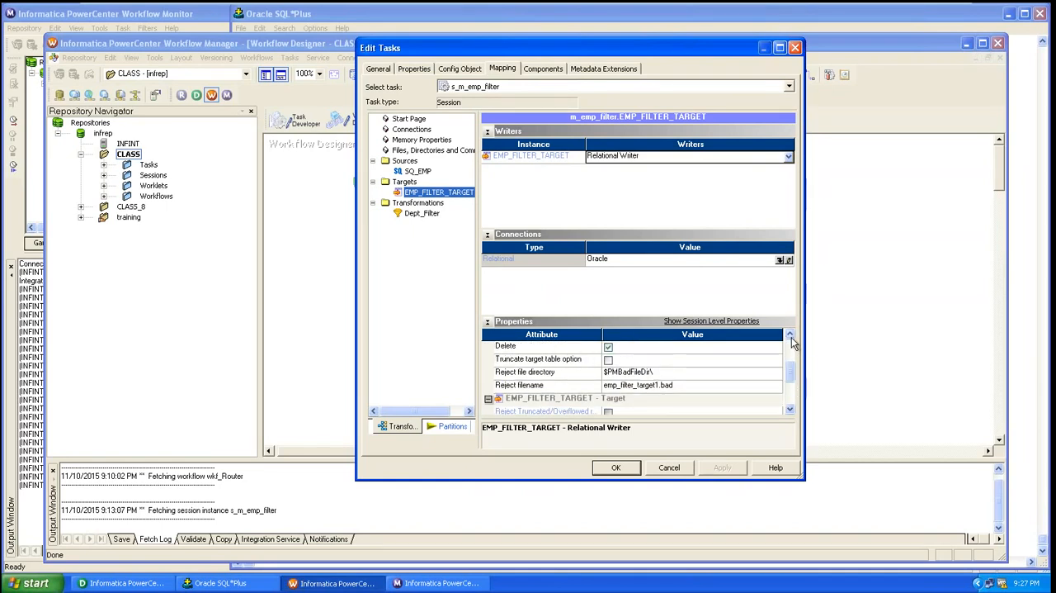
click(791, 337)
click(791, 337)
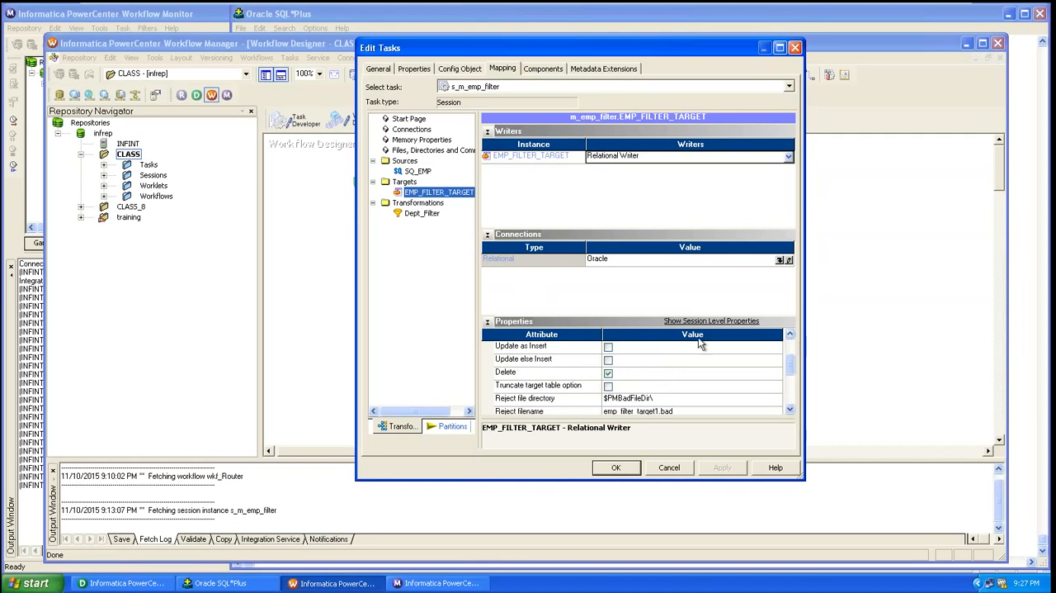
click(608, 386)
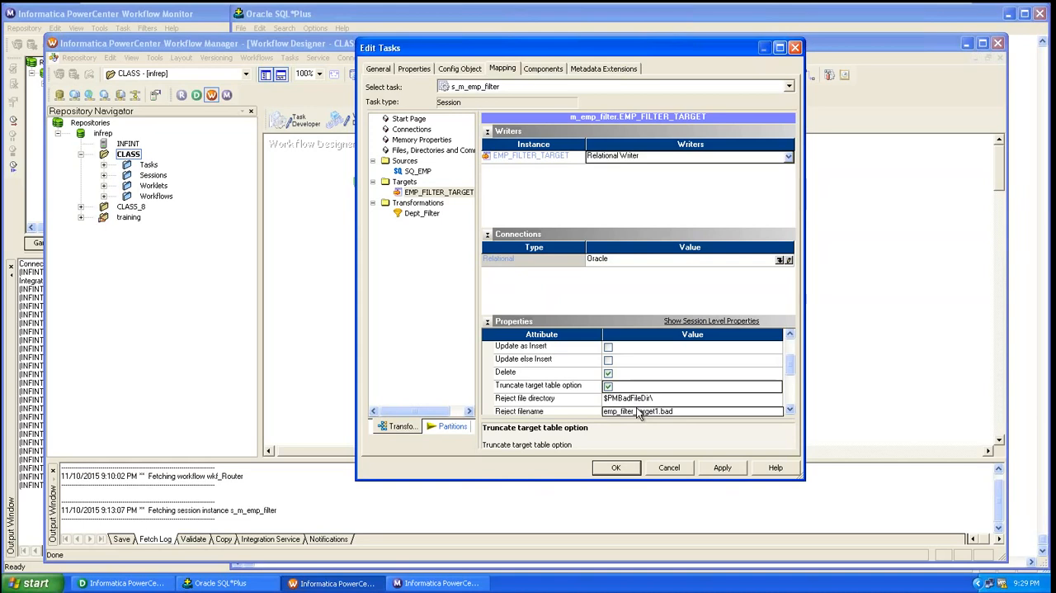
click(616, 468)
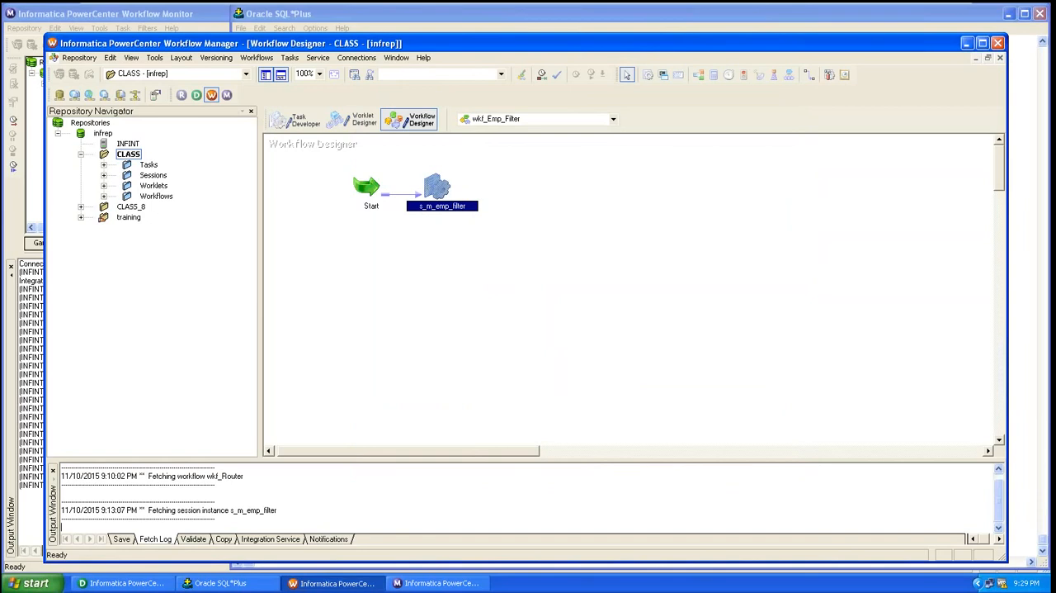
key(ctrl+s)
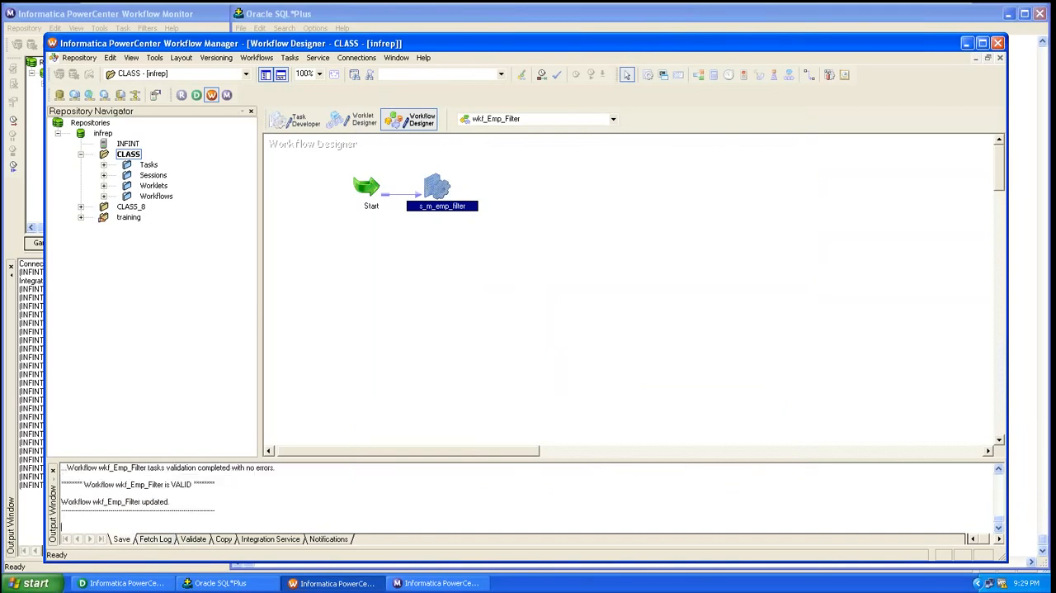
Switch to Workflow Monitor, restart wkf_Emp_Filter and check the source/target statistics of its newest s_m_emp_filter run
click(411, 584)
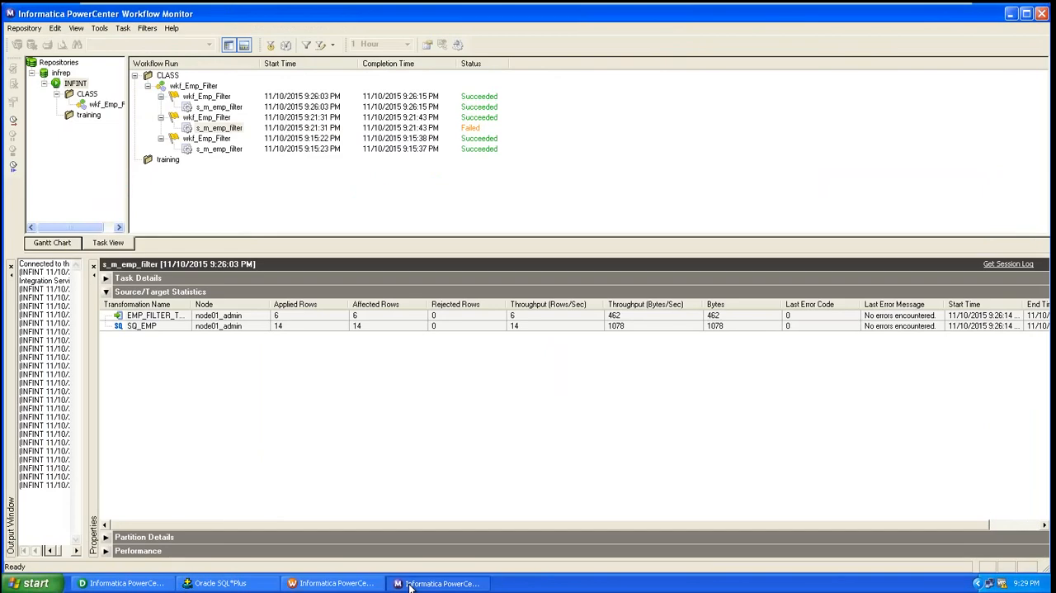
click(99, 106)
right_click(99, 107)
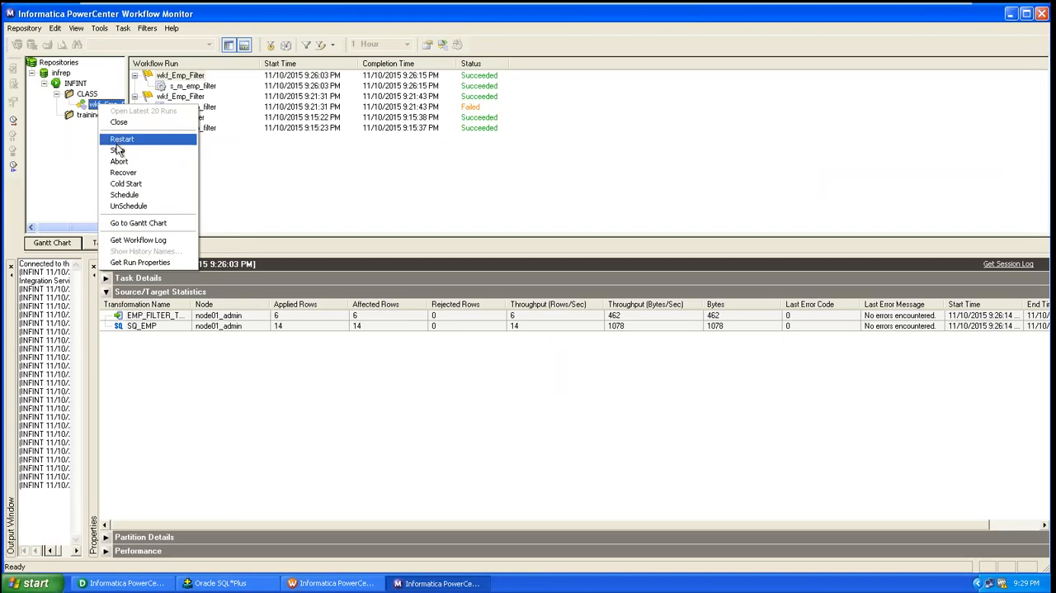
click(119, 141)
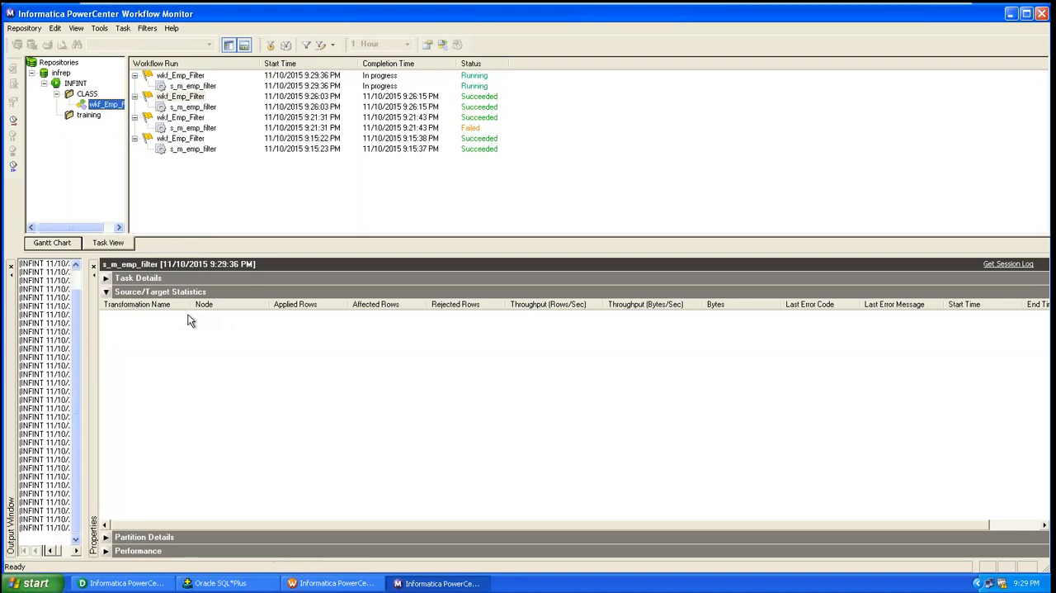
click(212, 88)
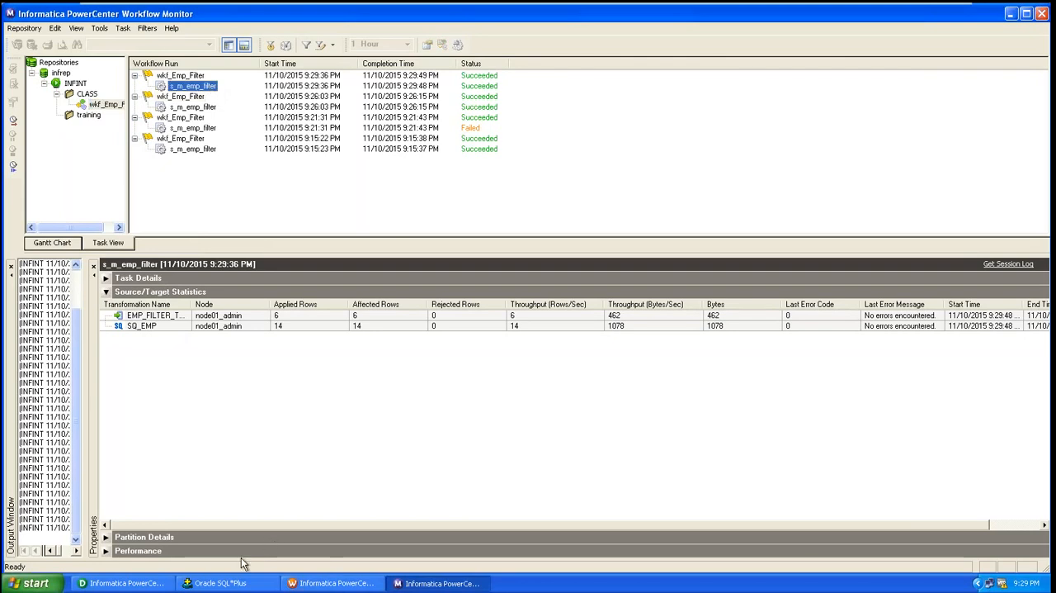
Switch to Oracle SQL*Plus and run "select * from emp_filter_target;" again to check the target rows after the truncate-and-load run
click(220, 582)
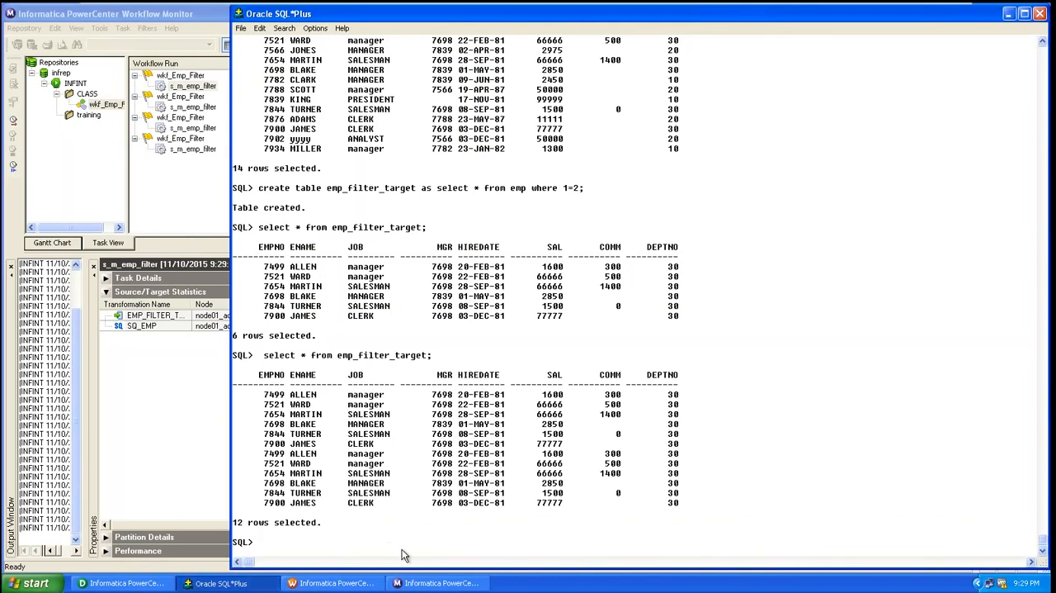
text(select * from emp_filter_target;)
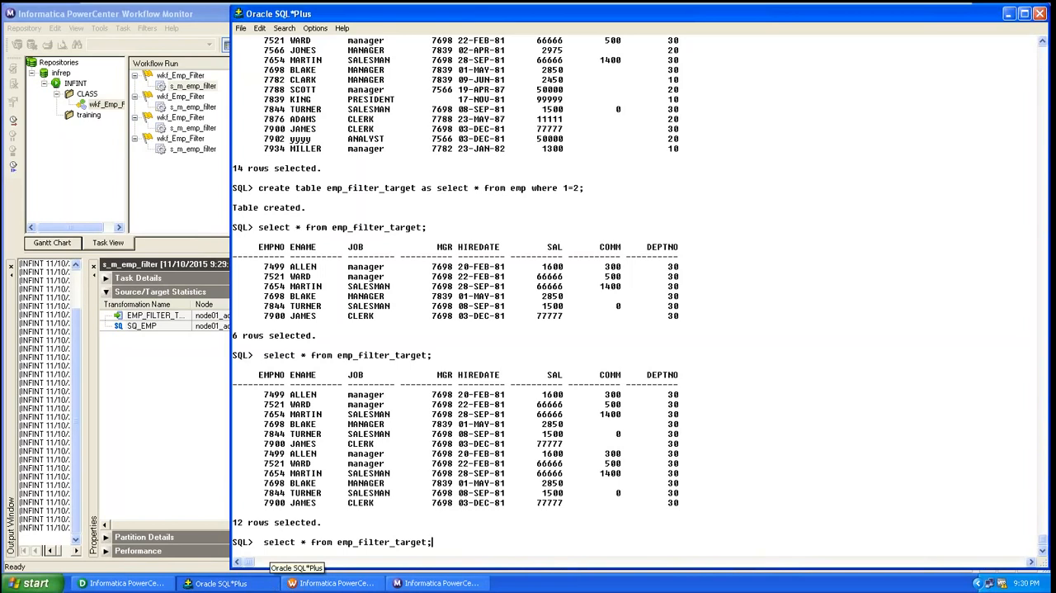
key(Return)
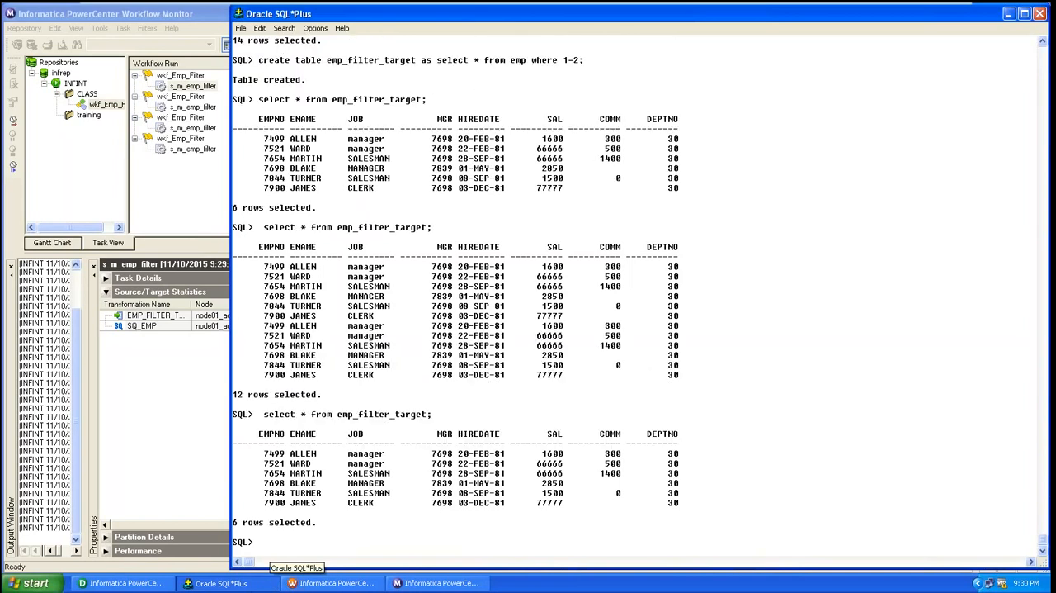